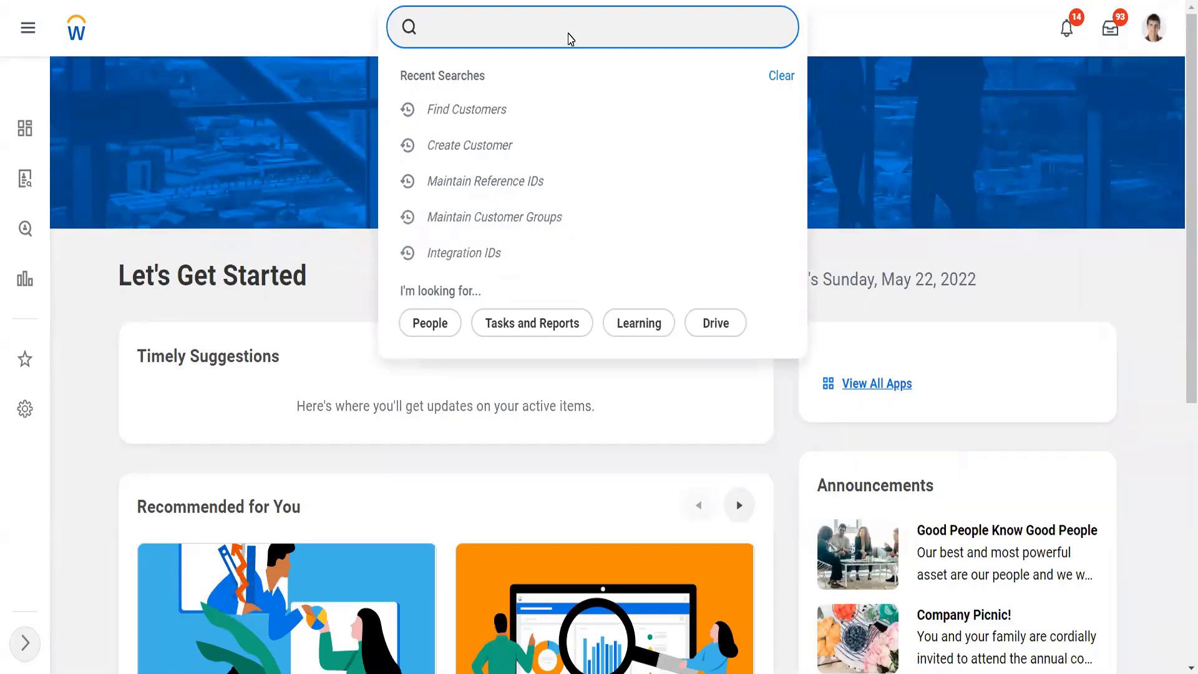
# Step: Search for "BP: customer invoice", open the Customer Invoice Event (Default Definition) and review its business process steps
pyautogui.write('BP:')
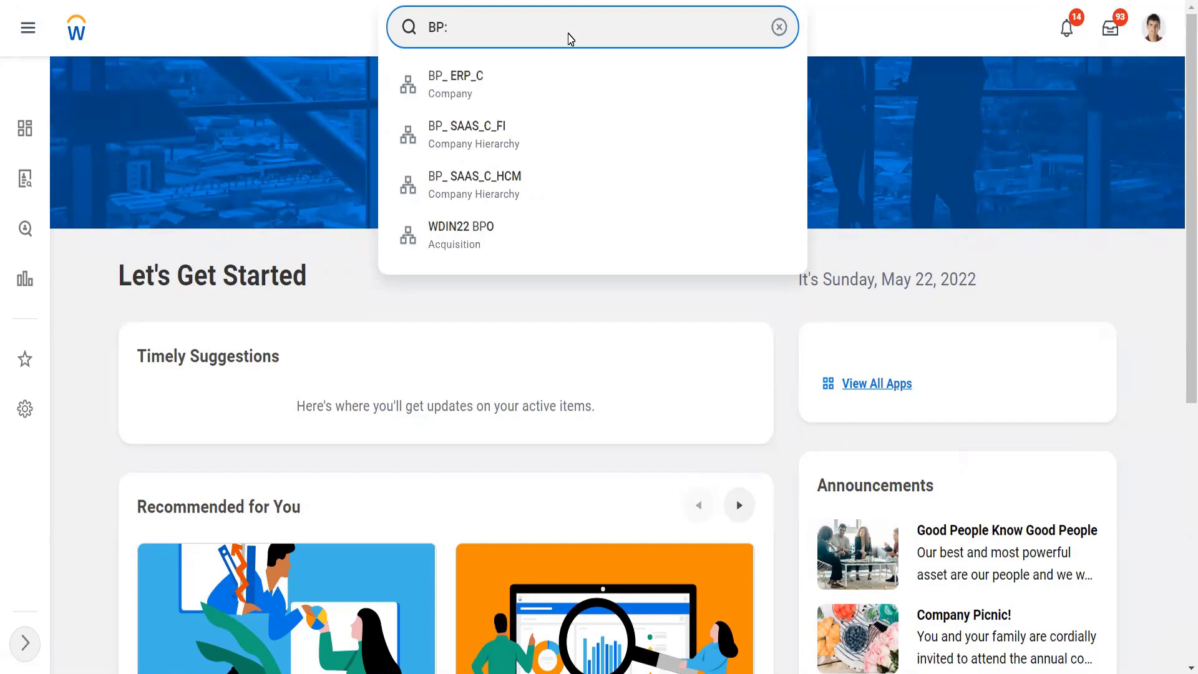
pyautogui.write('customer invoice')
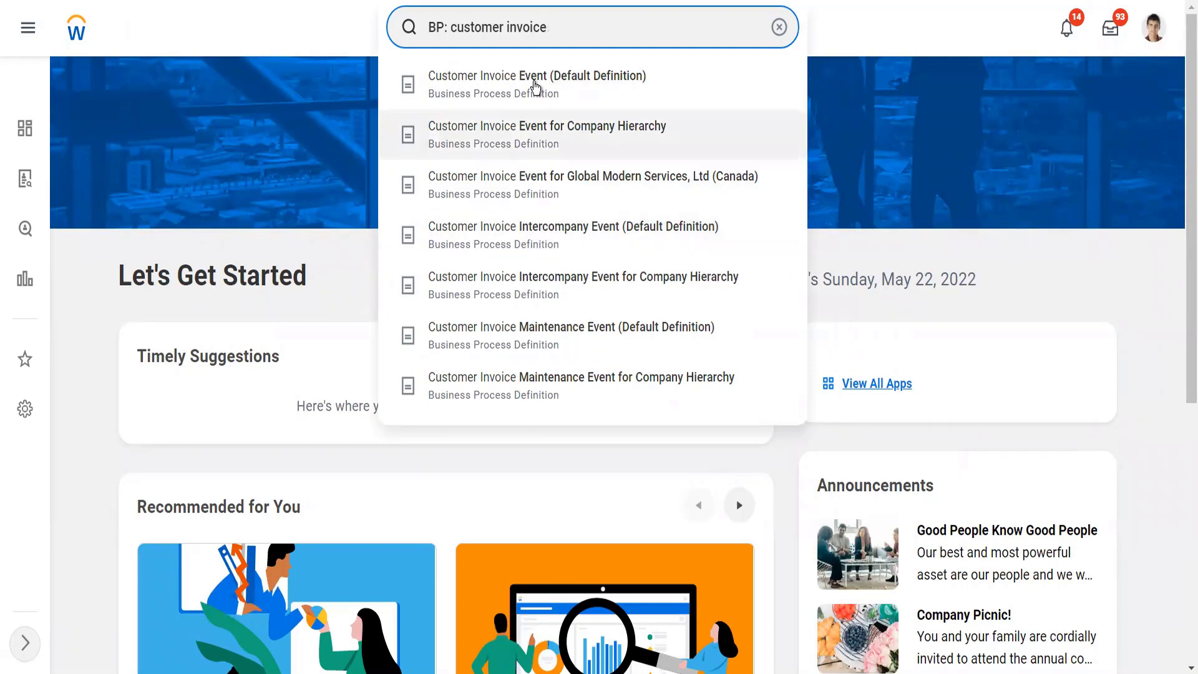
pyautogui.click(535, 87)
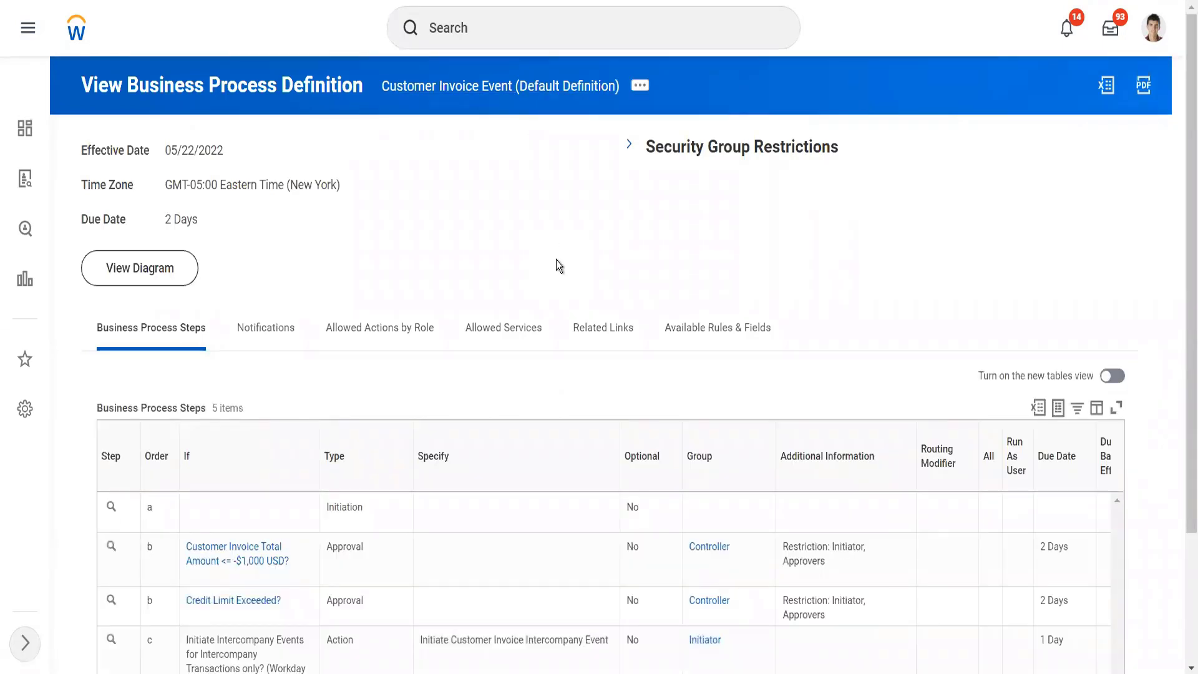
pyautogui.scroll(-3, 556, 259)
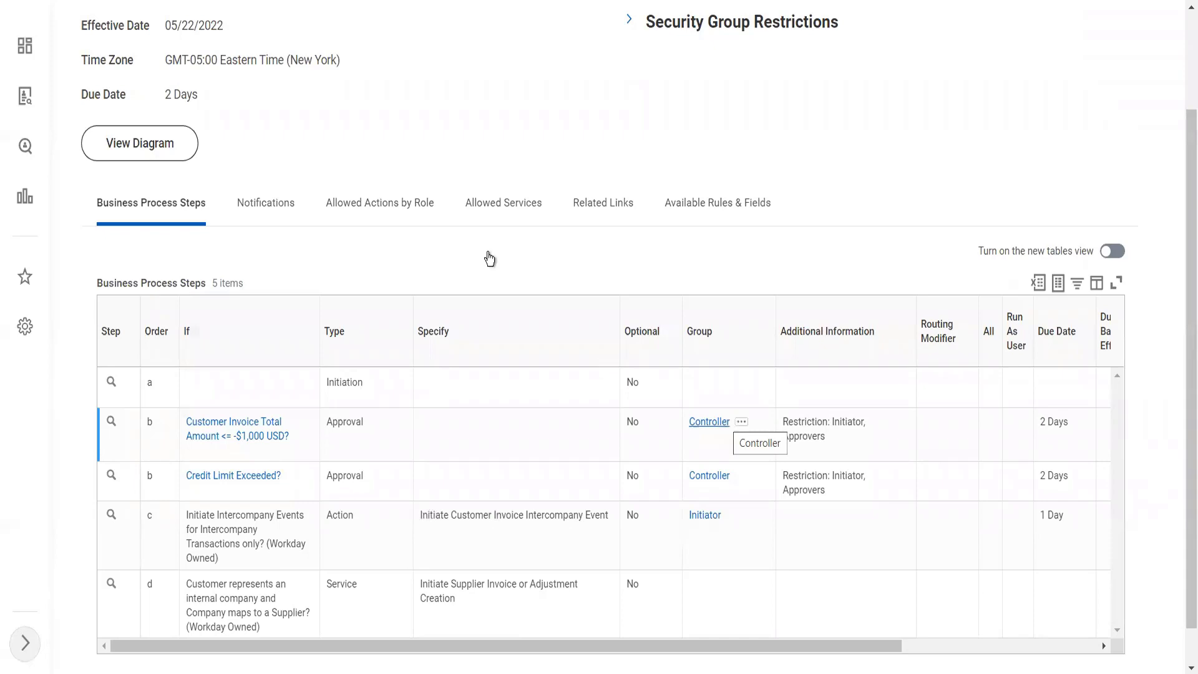
pyautogui.scroll(2, 467, 206)
pyautogui.scroll(-1, 484, 27)
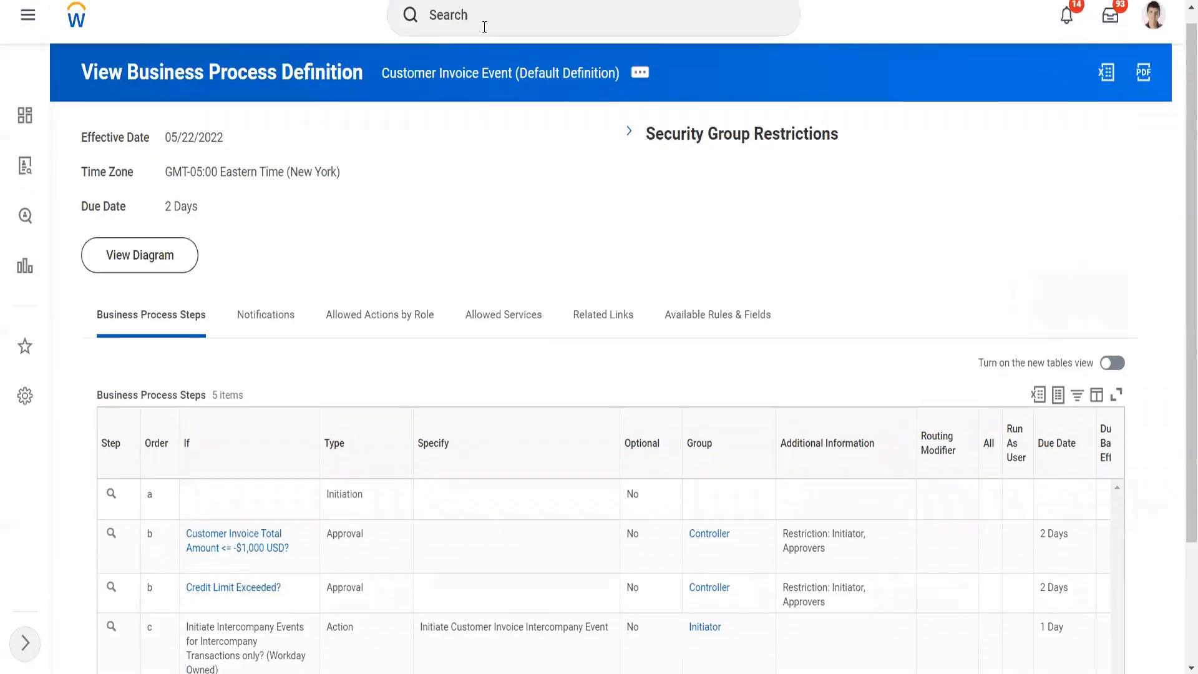
# Step: Search for Twitter and display the role assignments of the company TW101 Twitter Inc
pyautogui.click(481, 22)
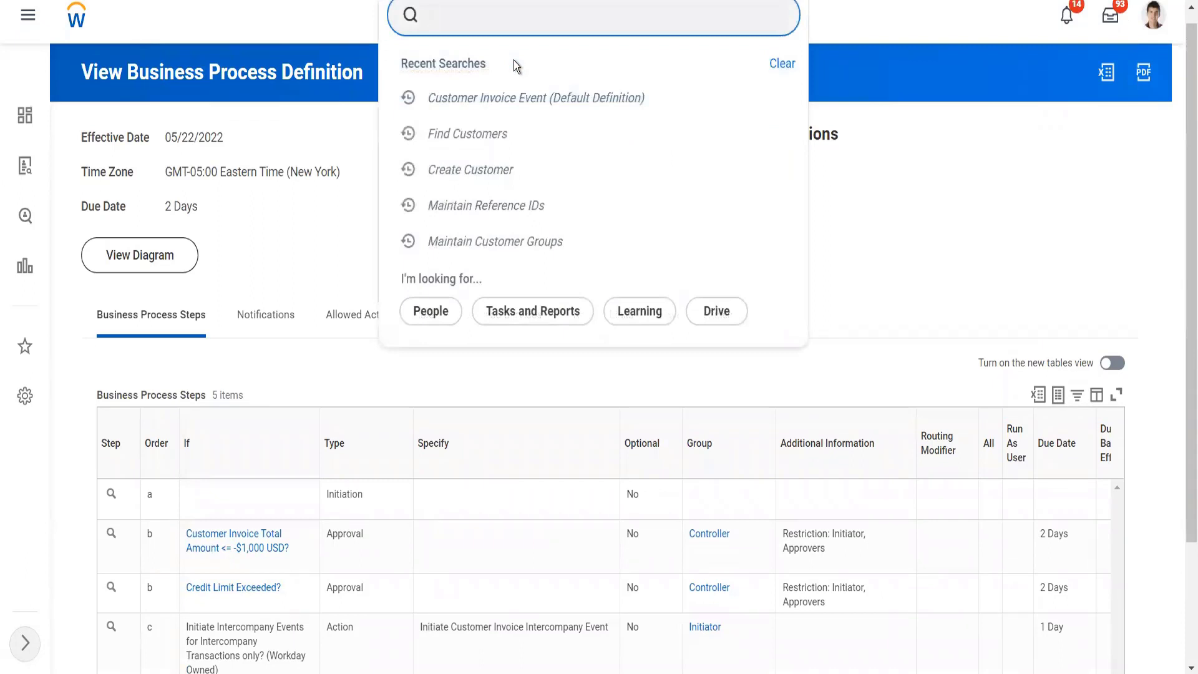
pyautogui.write('twitte')
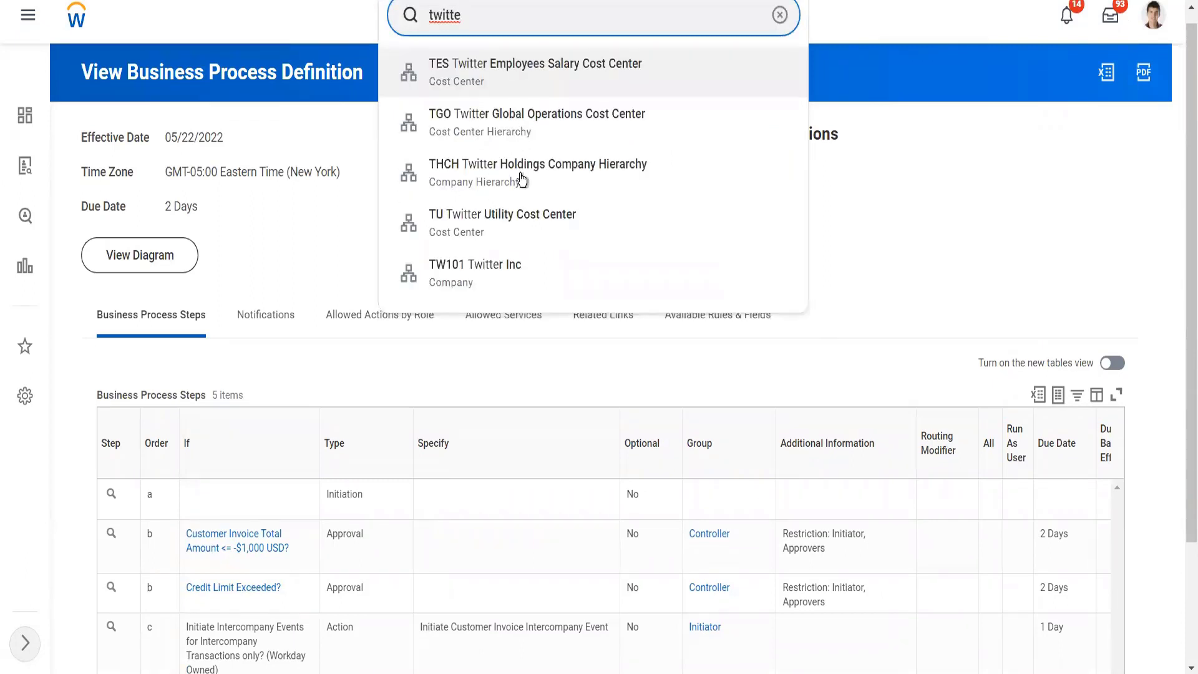
pyautogui.click(516, 268)
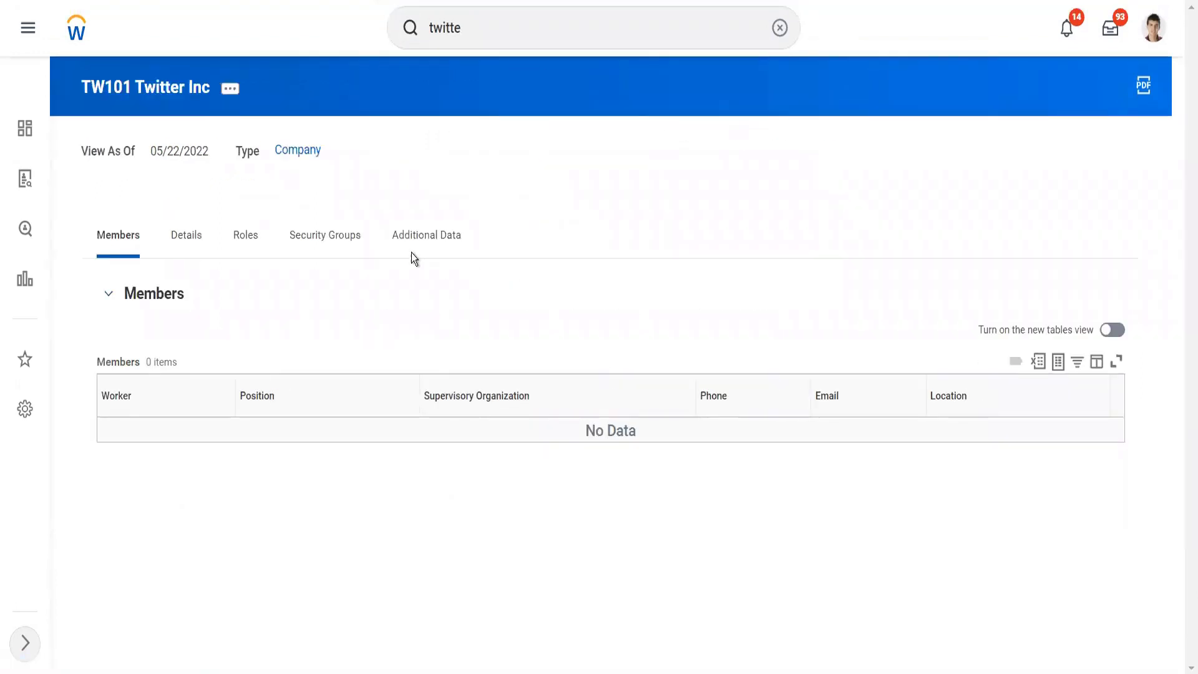
pyautogui.click(245, 238)
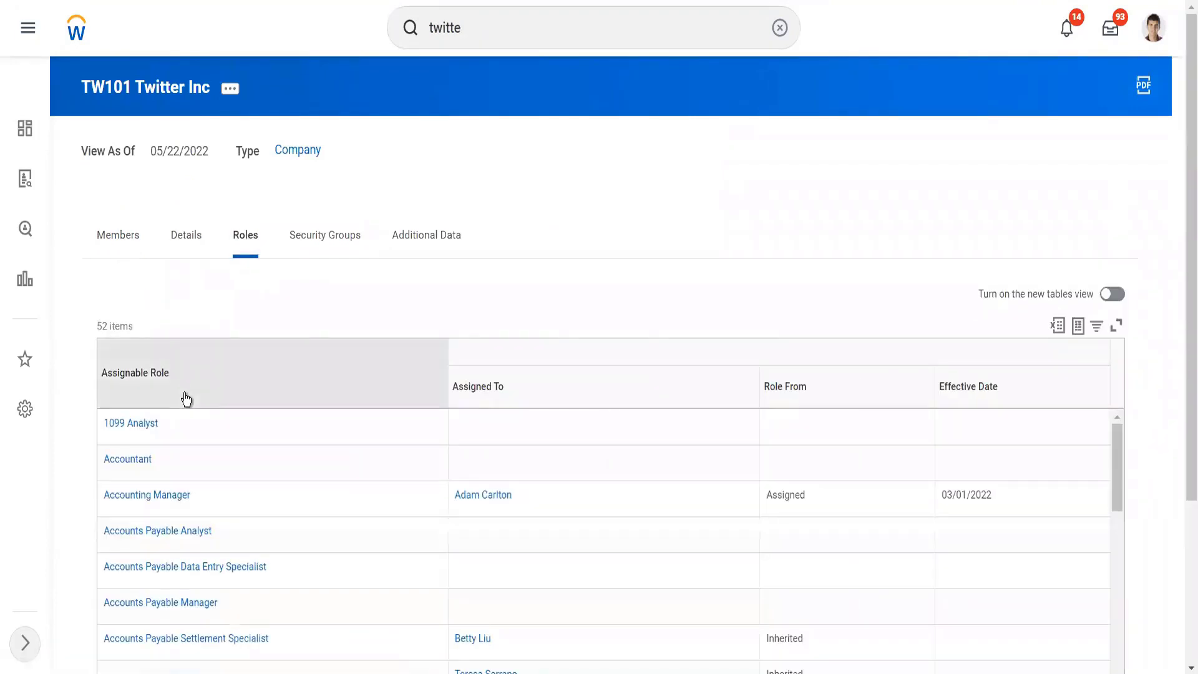
# Step: Filter the assignable roles to Controller and check which workers are assigned to that role
pyautogui.click(186, 399)
pyautogui.click(201, 244)
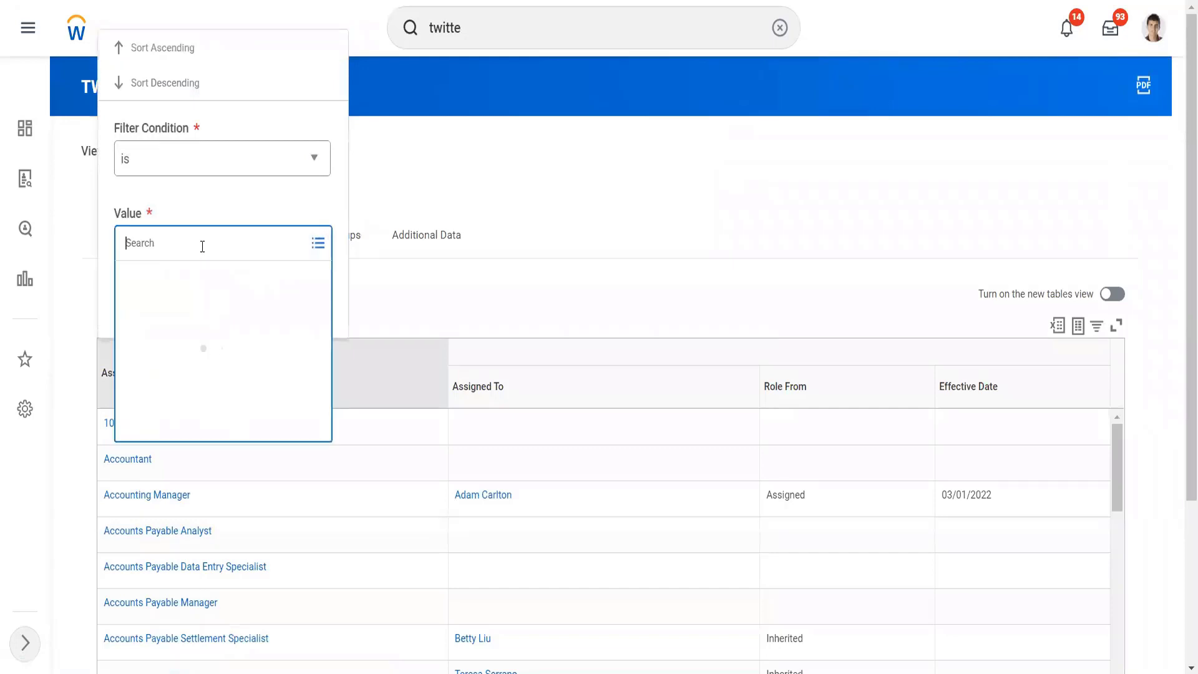
pyautogui.write('contro')
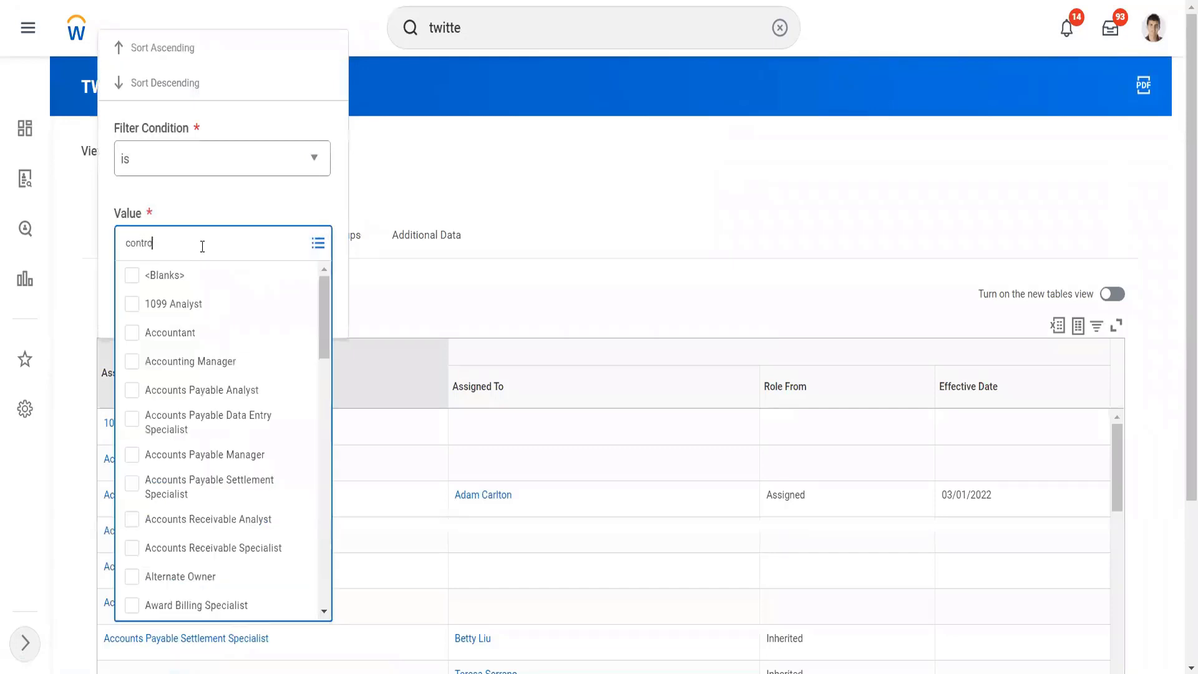
pyautogui.write('ller')
pyautogui.press('Return')
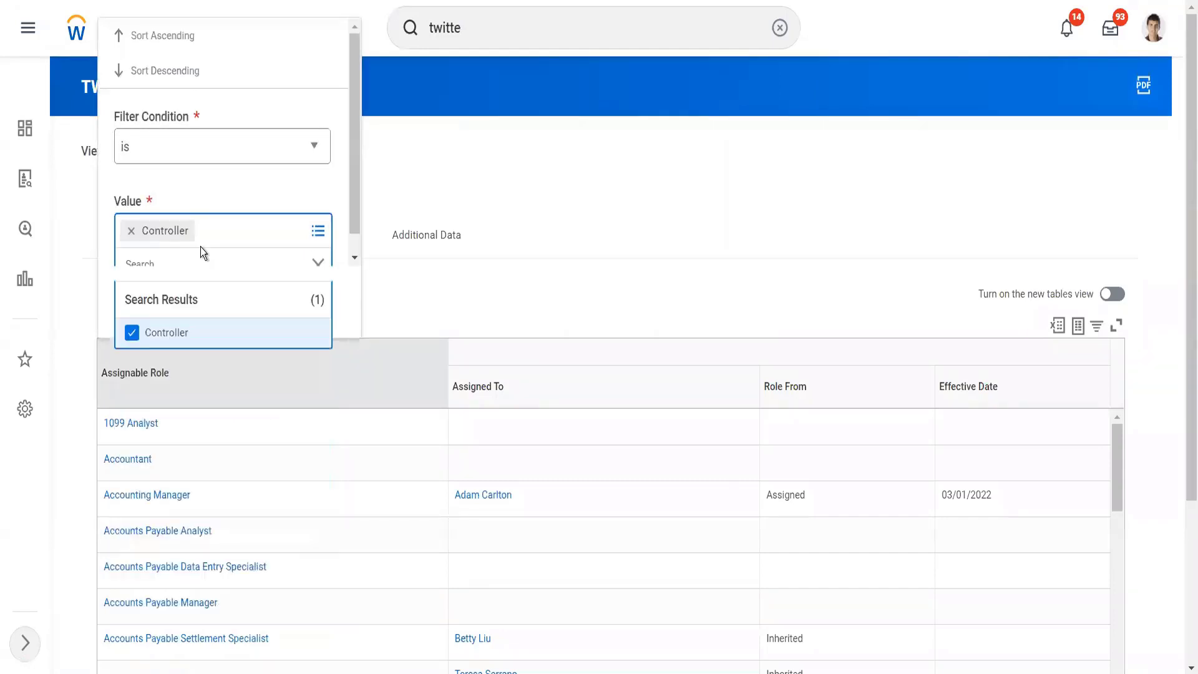
pyautogui.click(204, 178)
pyautogui.click(167, 303)
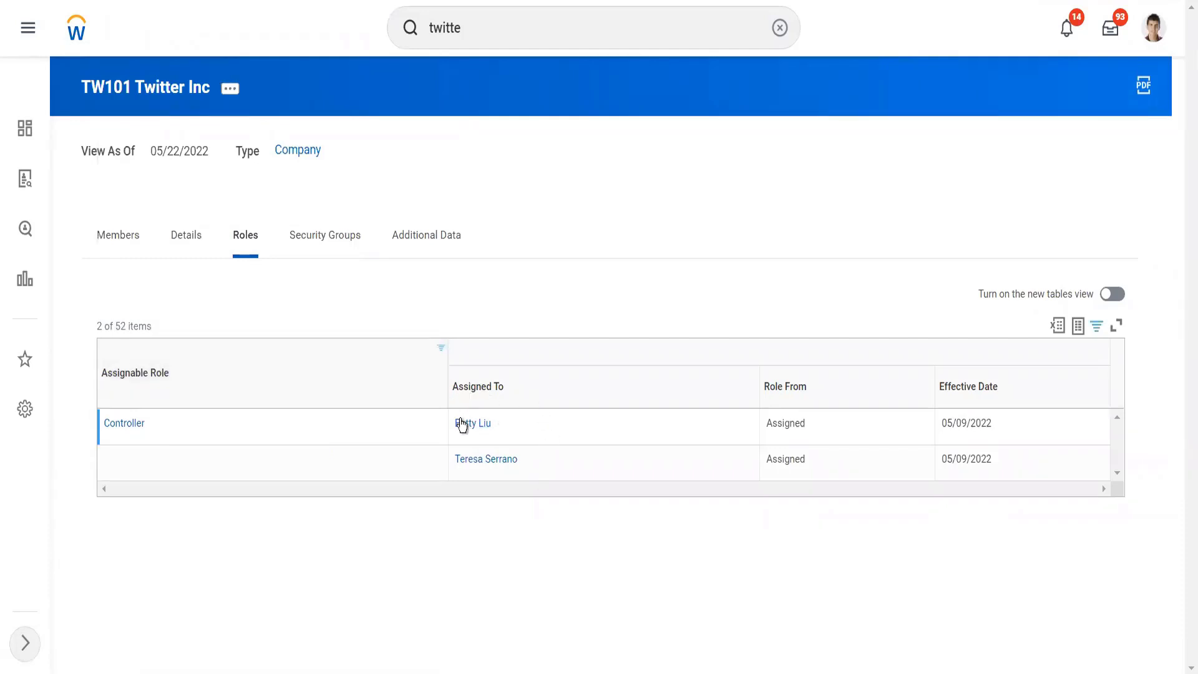
pyautogui.moveTo(465, 433)
pyautogui.moveTo(489, 460)
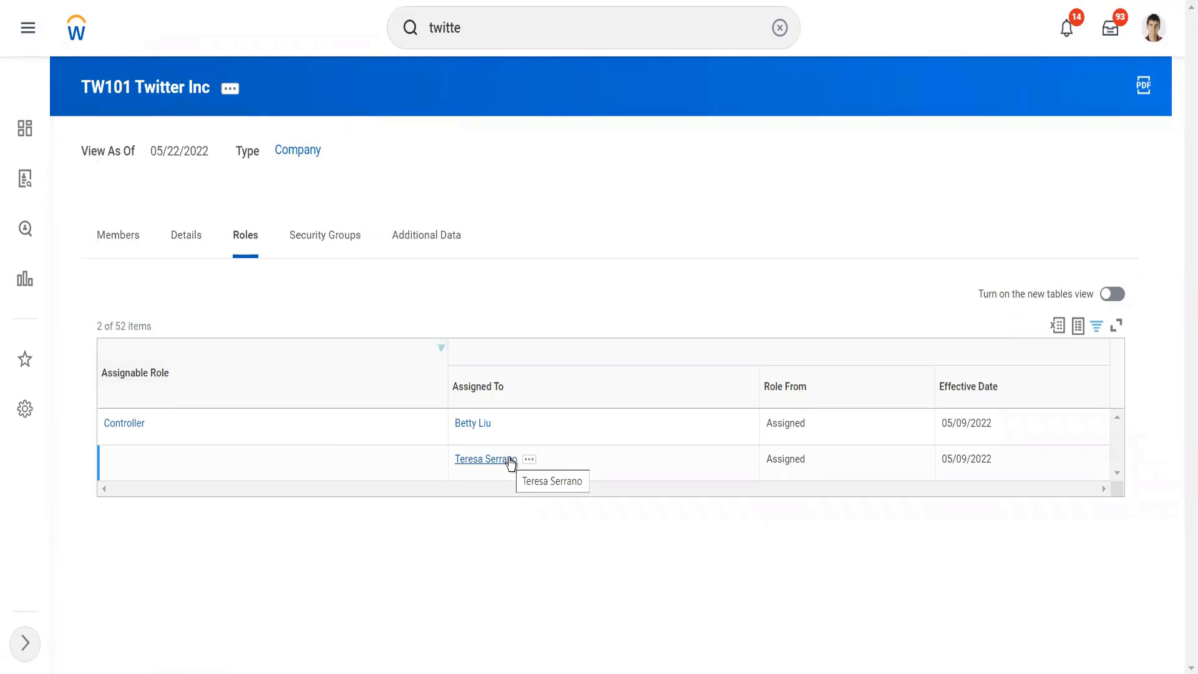
# Step: Search for "BP: customer invoice" and reopen the Customer Invoice Event (Default Definition)
pyautogui.click(499, 41)
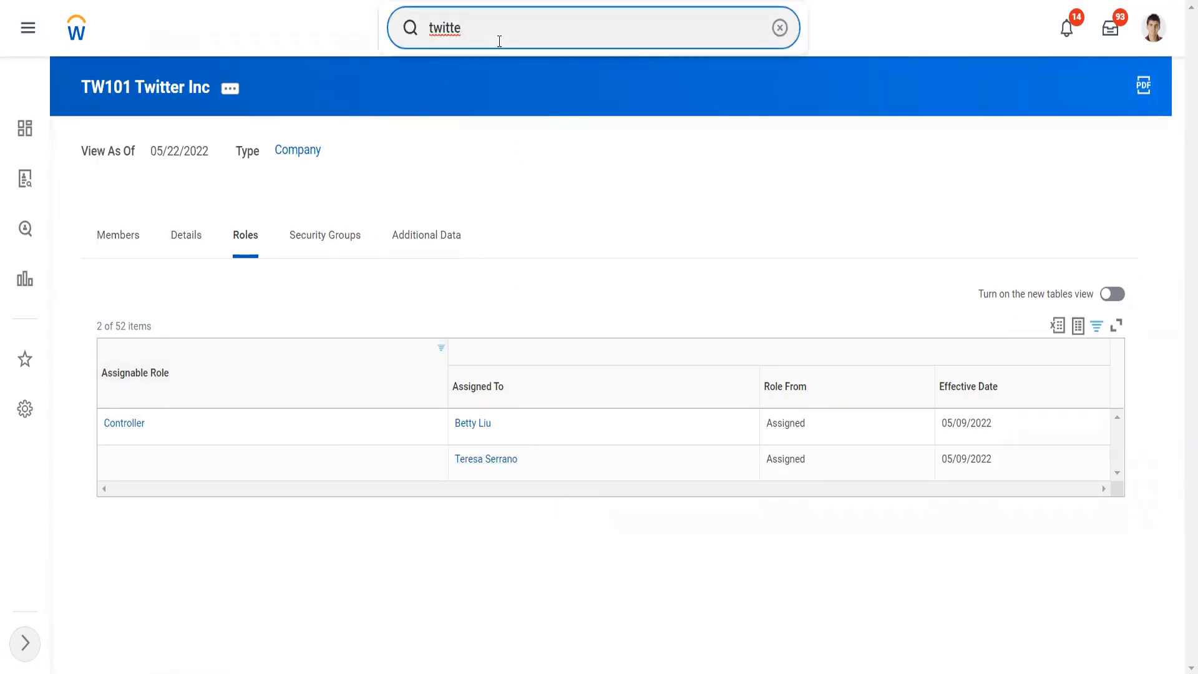
pyautogui.doubleClick(499, 41)
pyautogui.write('BP')
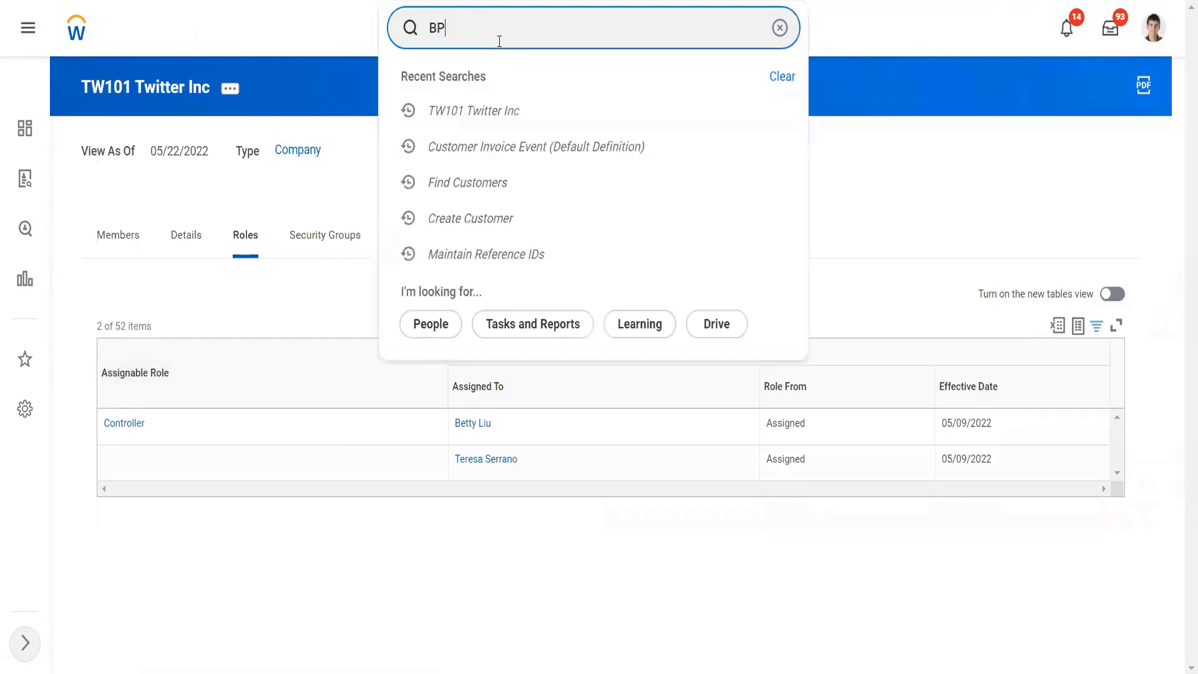
pyautogui.write(': customer invoice')
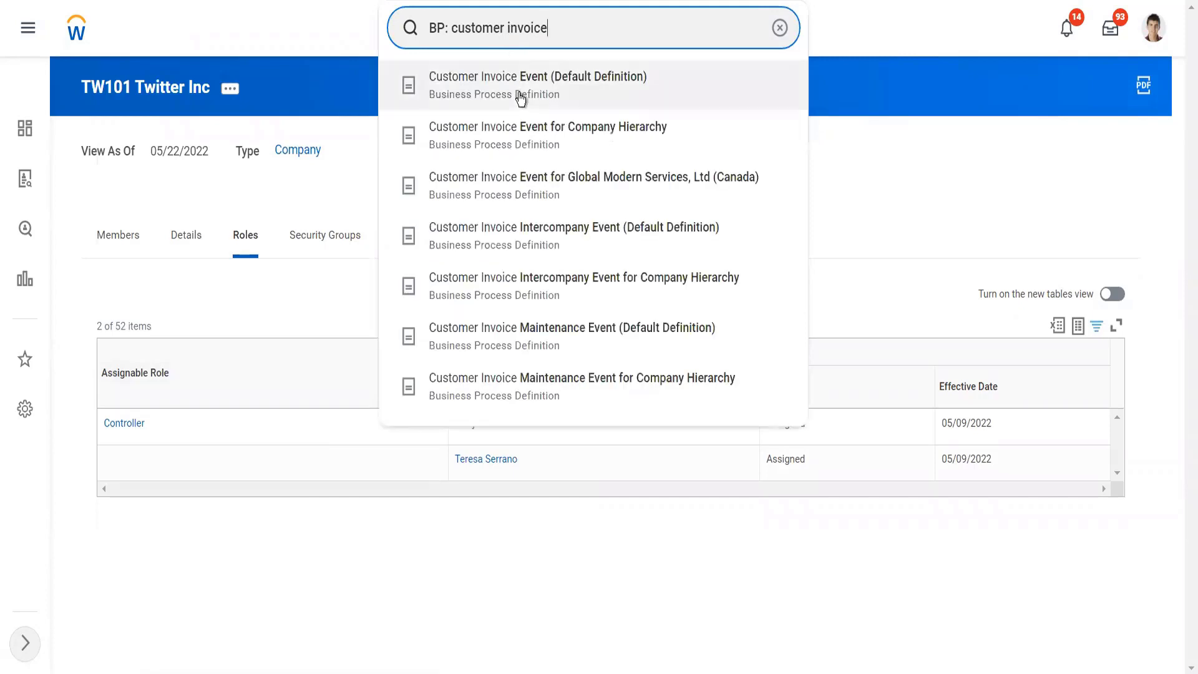
pyautogui.click(520, 94)
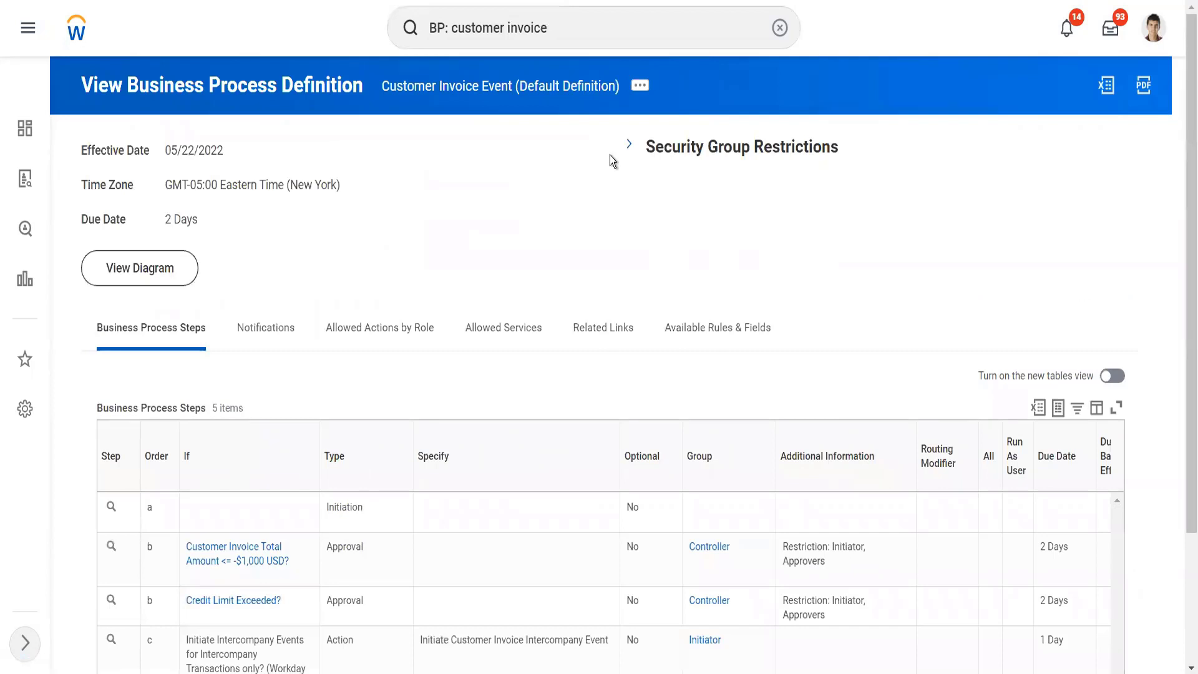
# Step: Expand the Security Group Restrictions and open the Accounts Receivable Specialist initiating security group
pyautogui.click(630, 146)
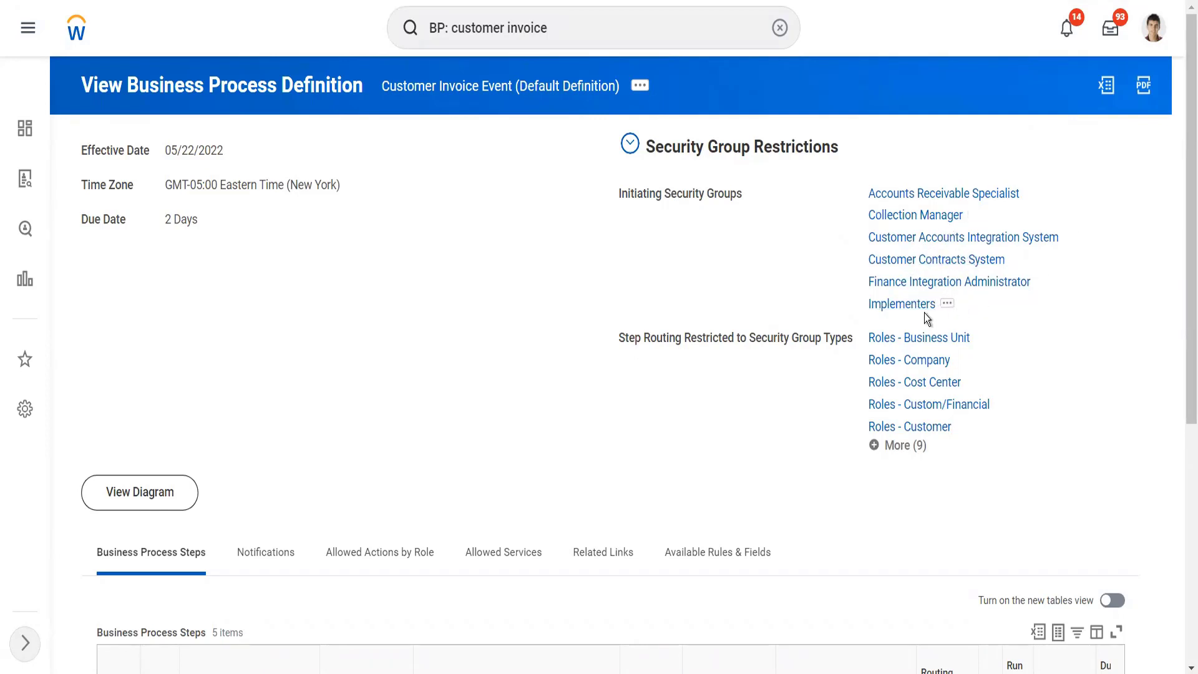
pyautogui.click(1154, 31)
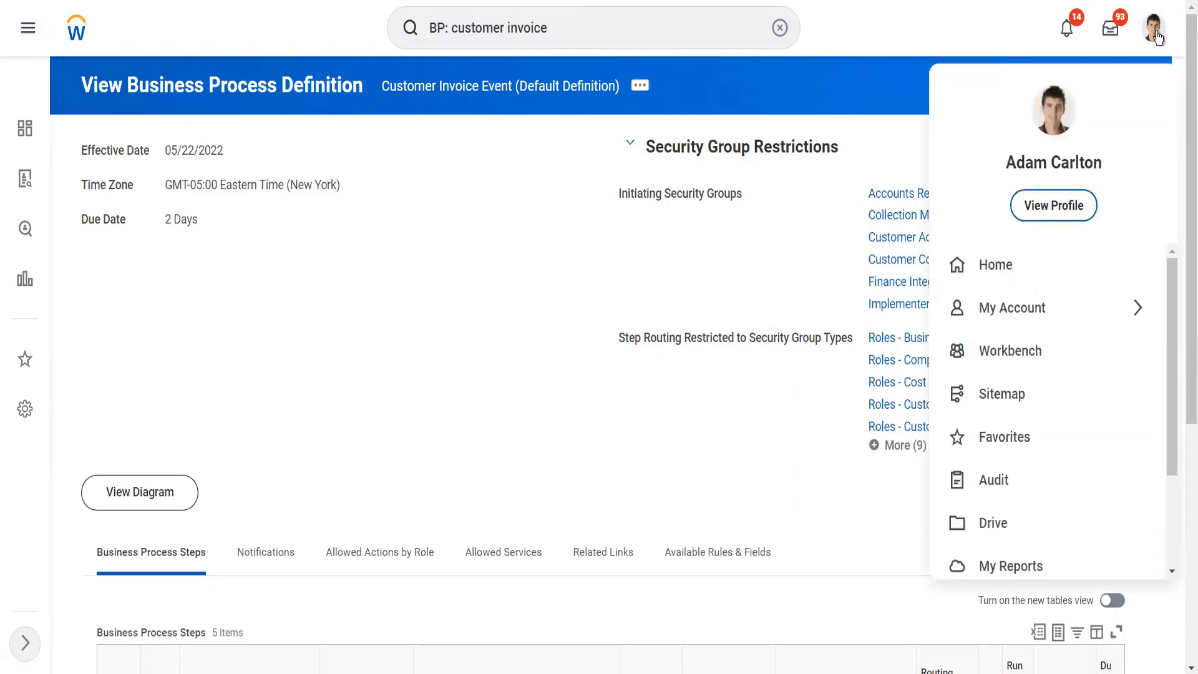
pyautogui.click(813, 276)
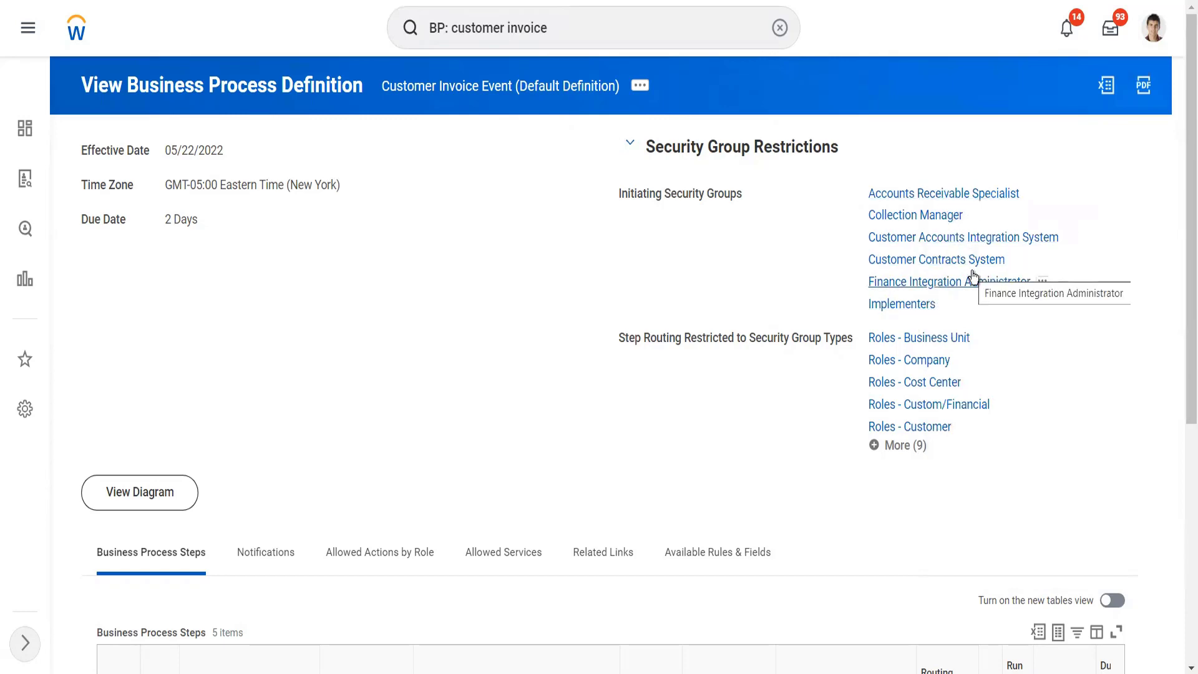
pyautogui.rightClick(953, 195)
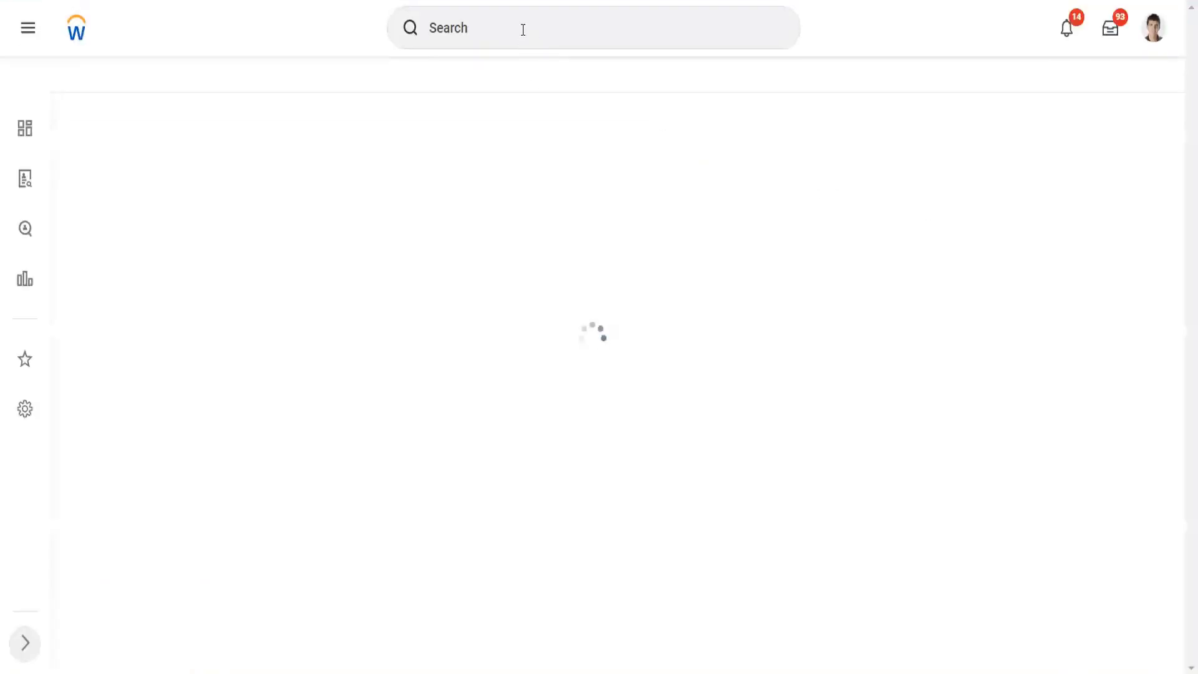
# Step: Search for "twitter" and open the roles of the company TW101 Twitter Inc
pyautogui.click(523, 29)
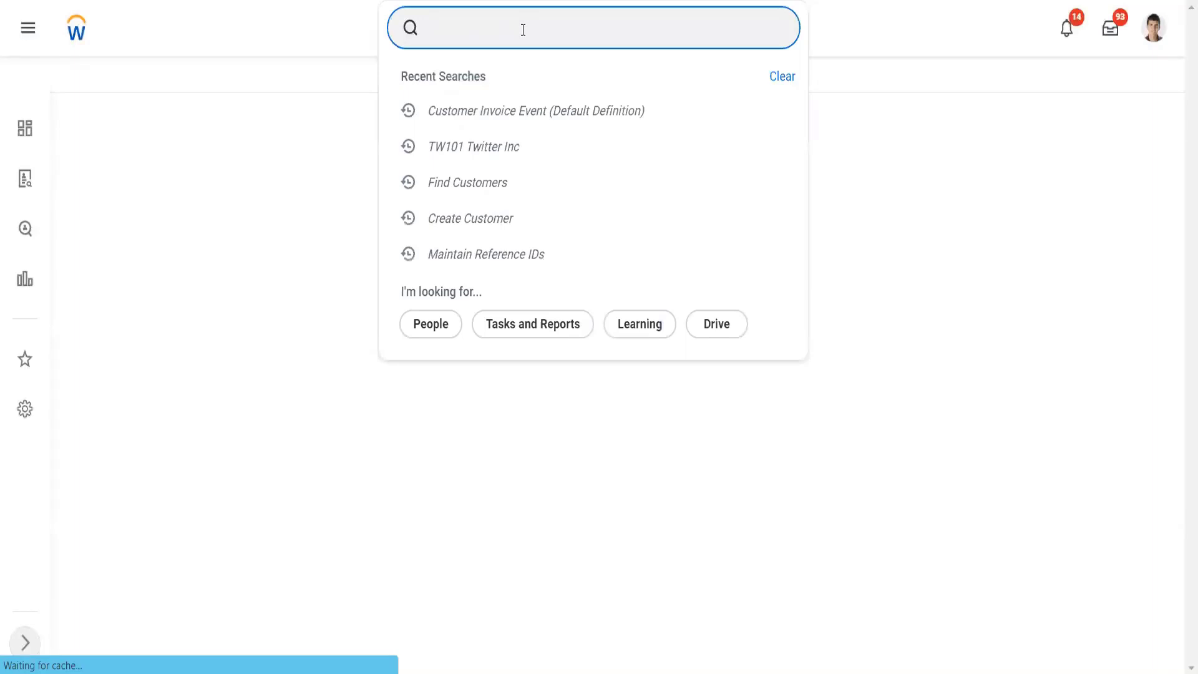
pyautogui.write('twitt')
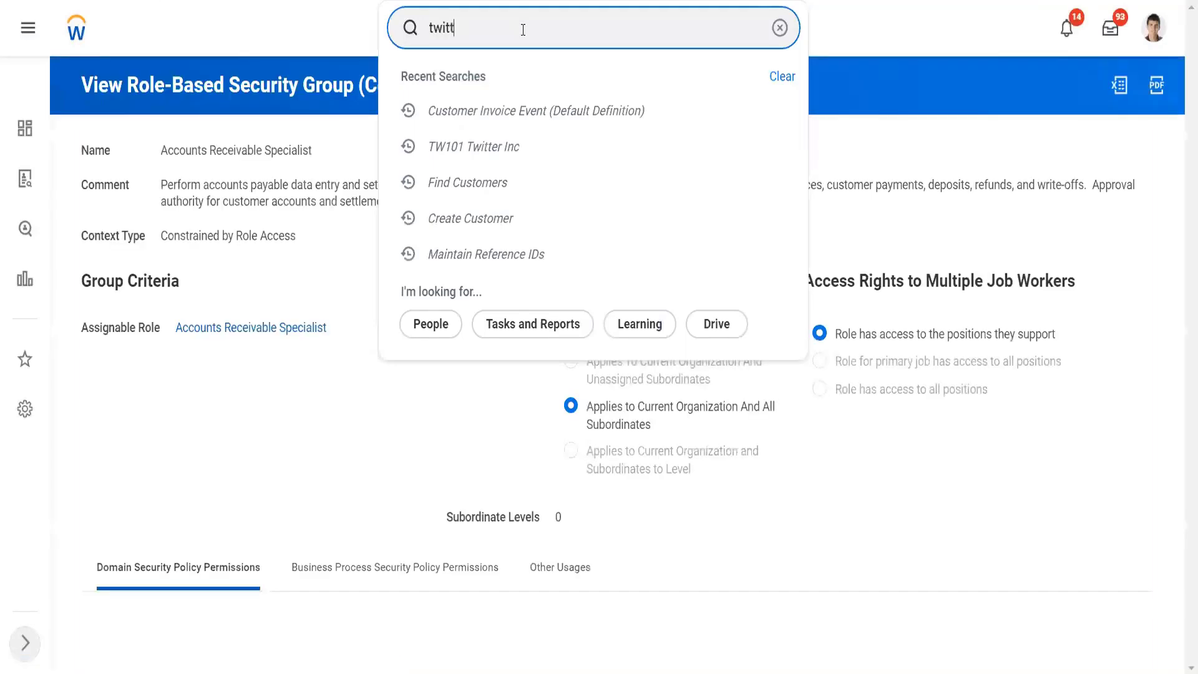
pyautogui.write('er')
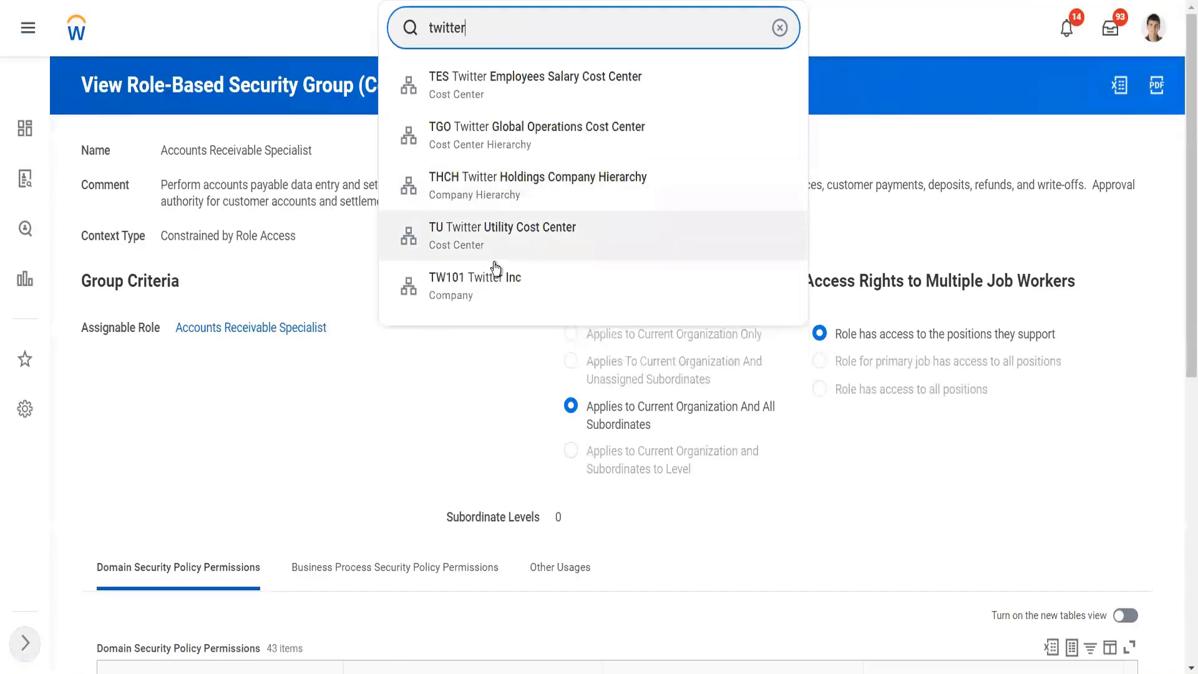
pyautogui.click(493, 284)
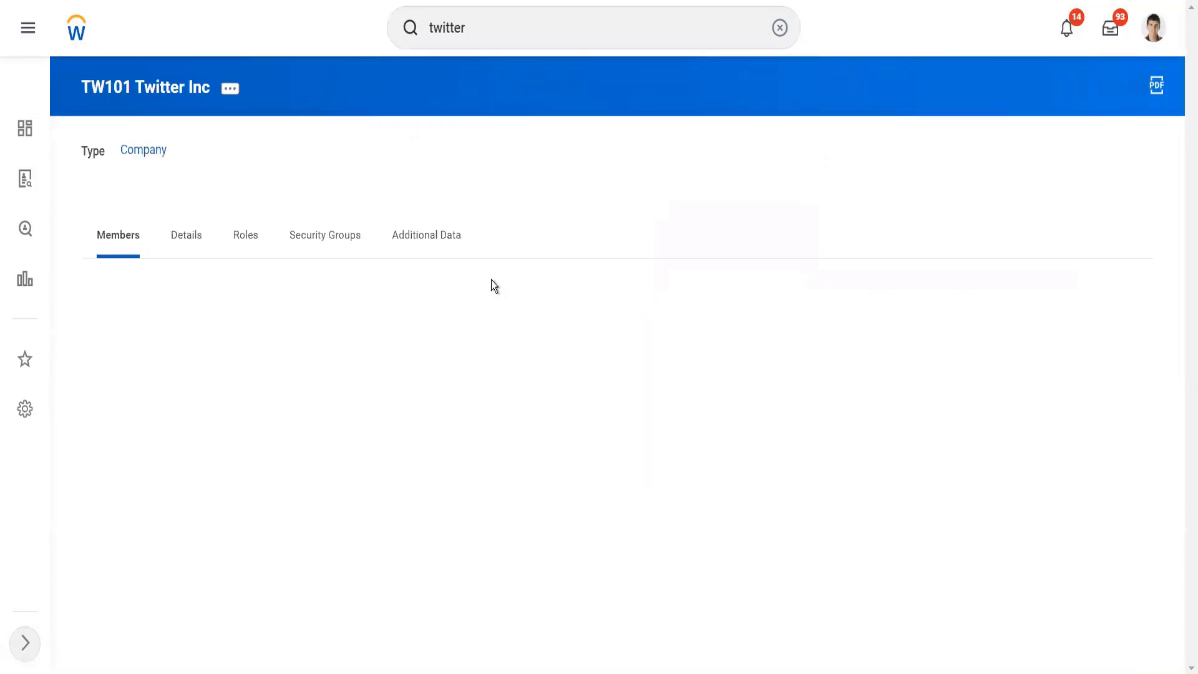
pyautogui.click(254, 236)
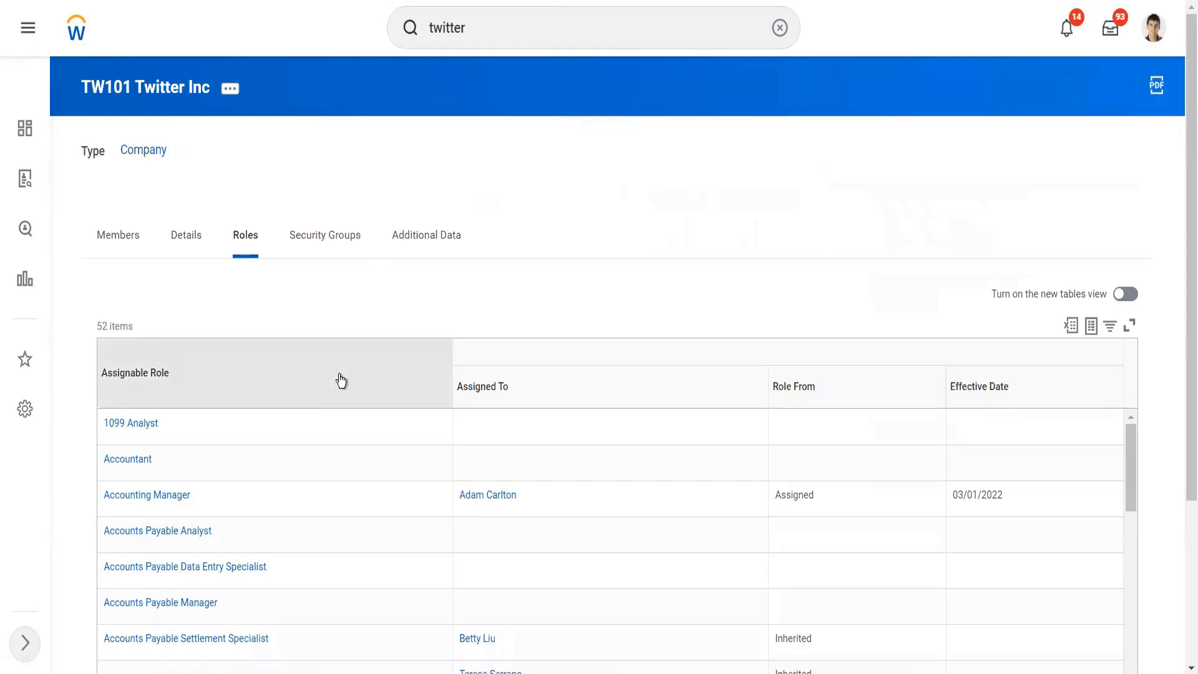
# Step: Filter the assignable roles to Accounts Receivable Specialist to check its assignment
pyautogui.click(340, 381)
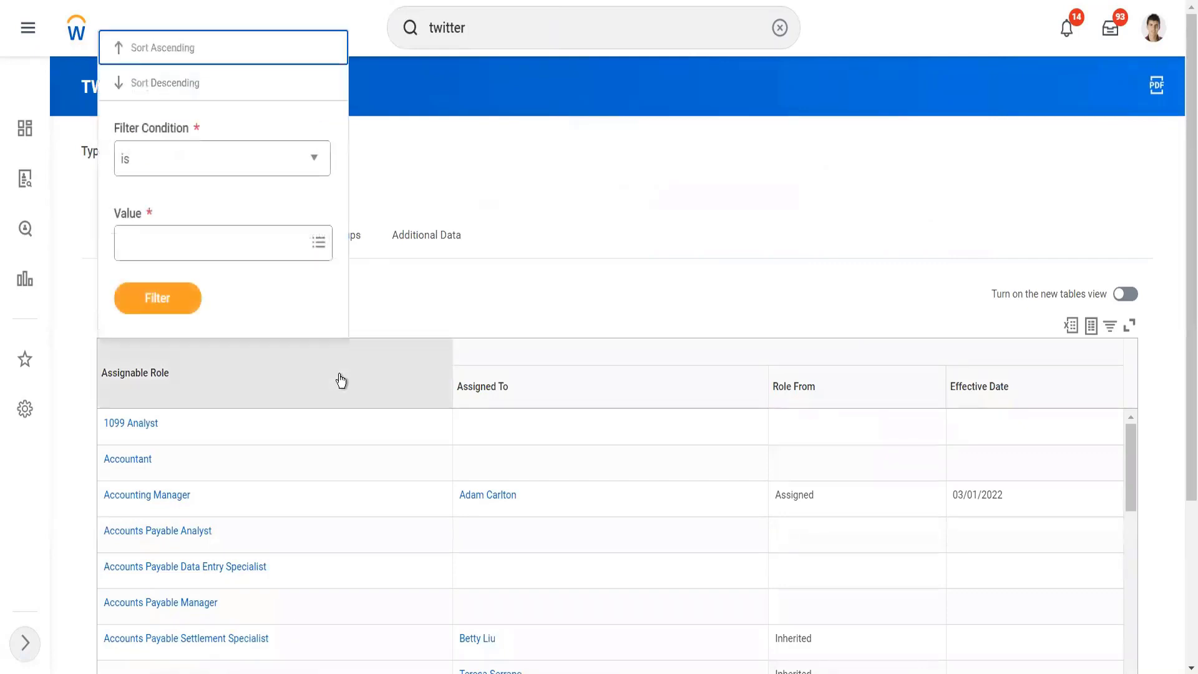
pyautogui.click(244, 241)
pyautogui.write('spec')
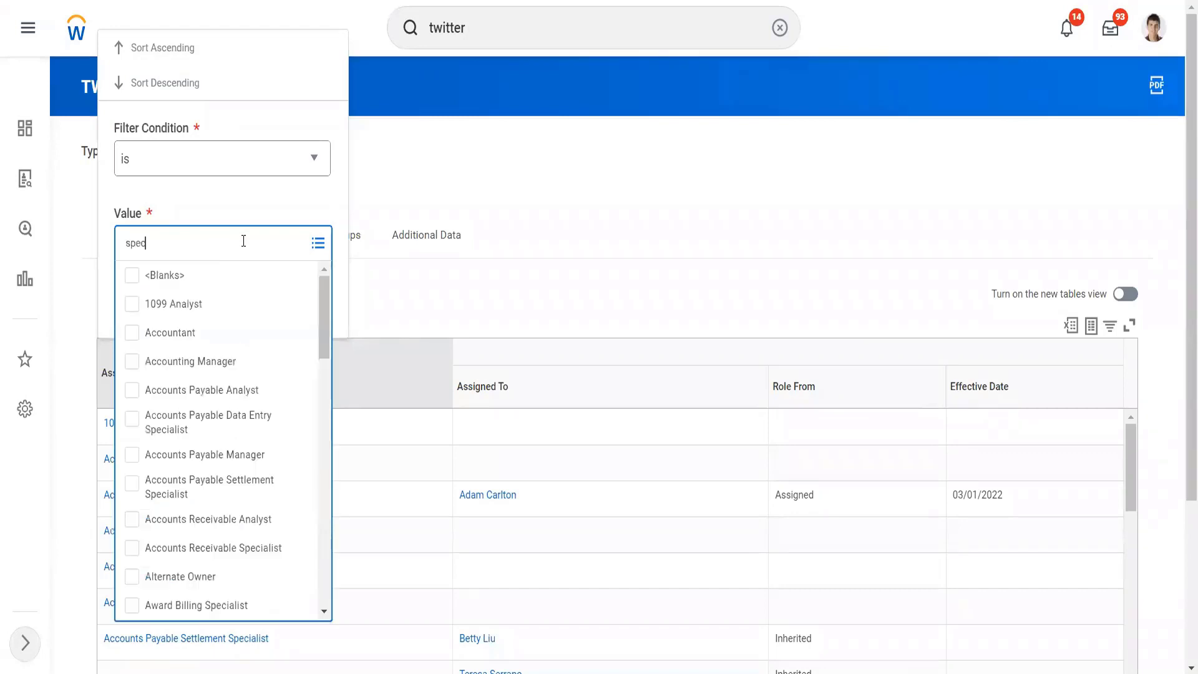
pyautogui.press('Return')
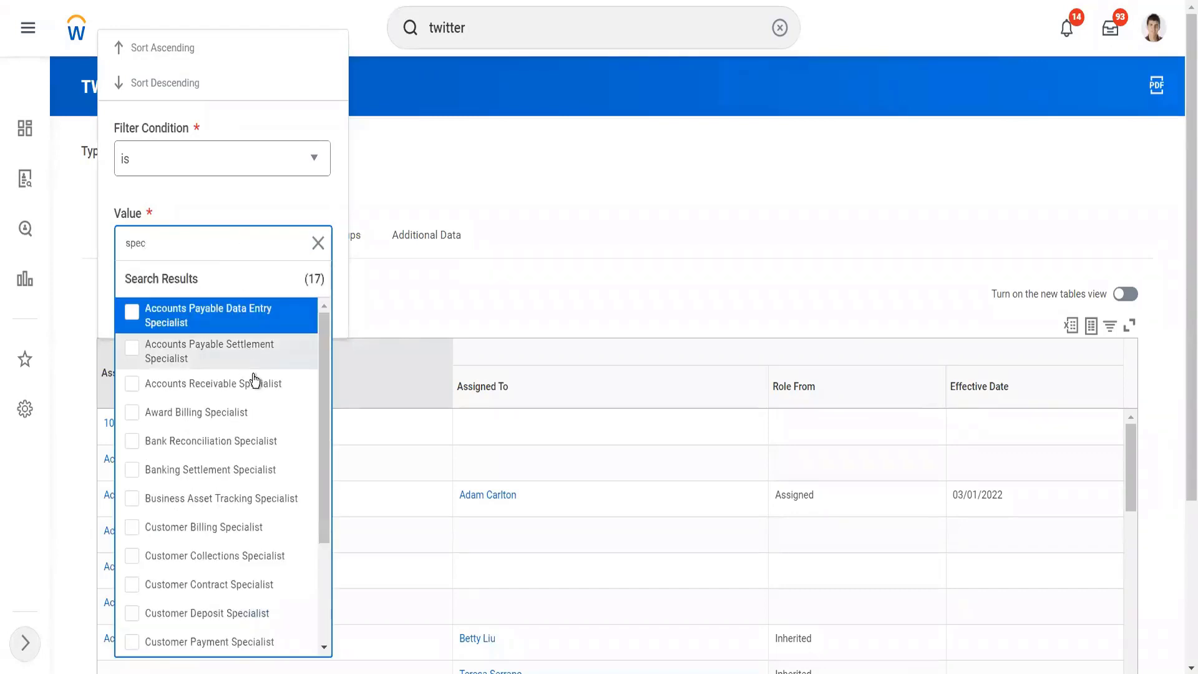
pyautogui.click(250, 196)
pyautogui.click(174, 299)
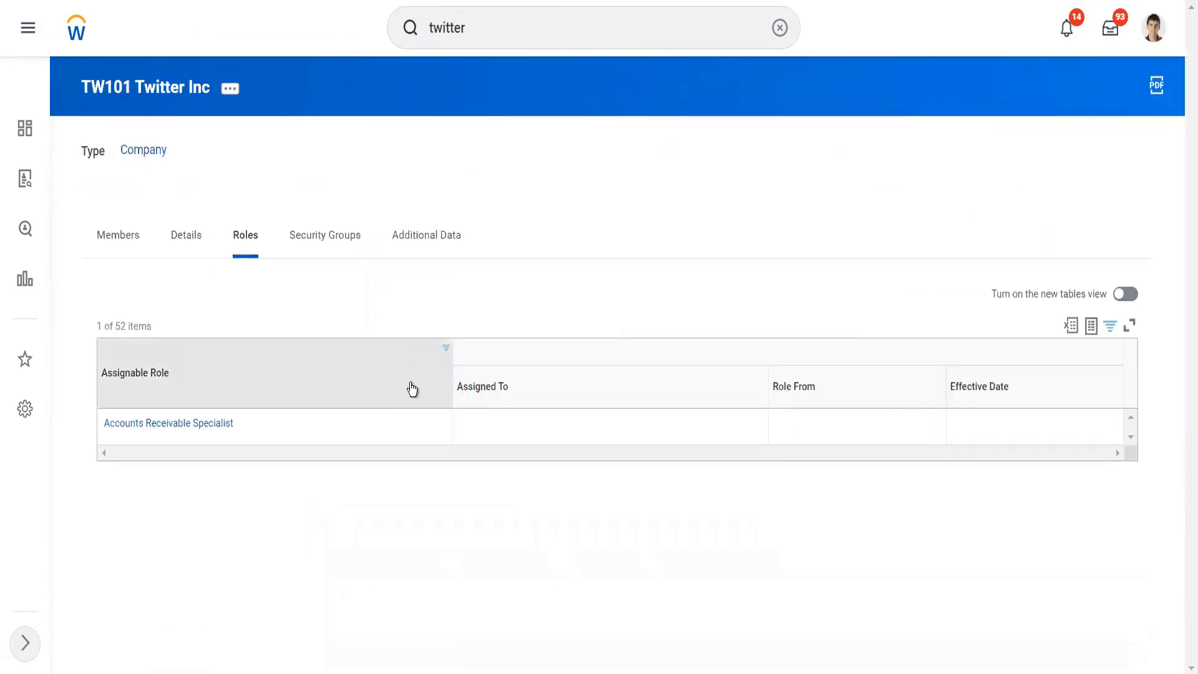
# Step: Replace the assignable role filter value with Collection Manager and apply it to check that role's assignment
pyautogui.click(405, 393)
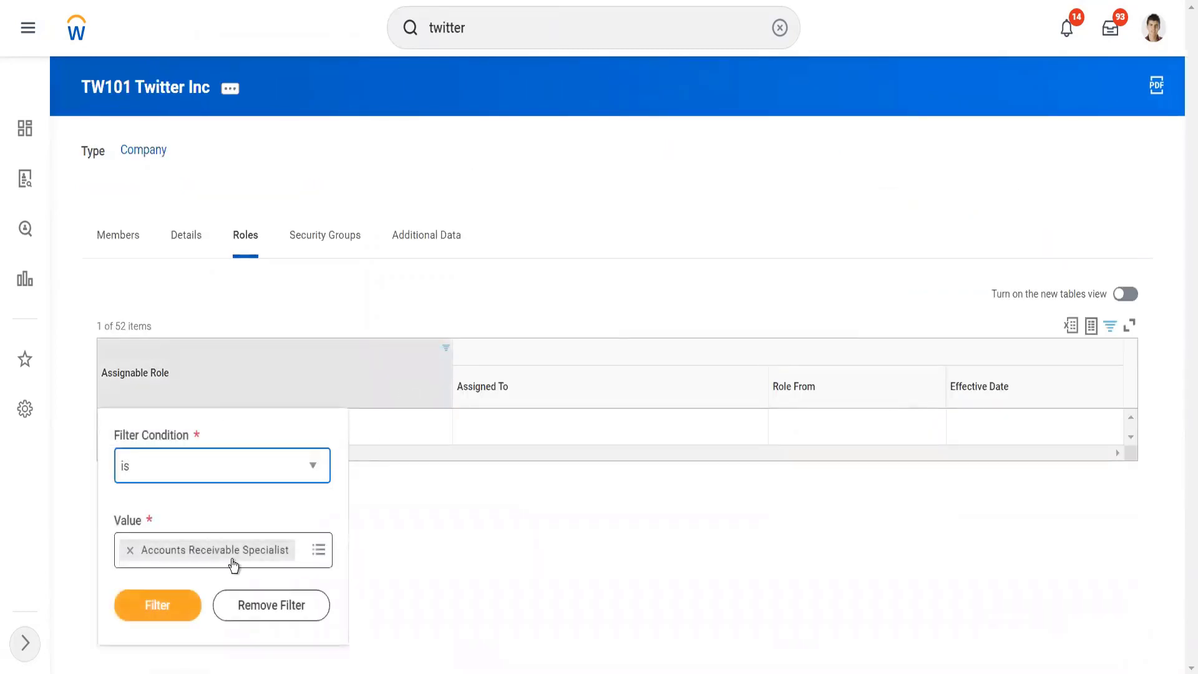
pyautogui.click(129, 551)
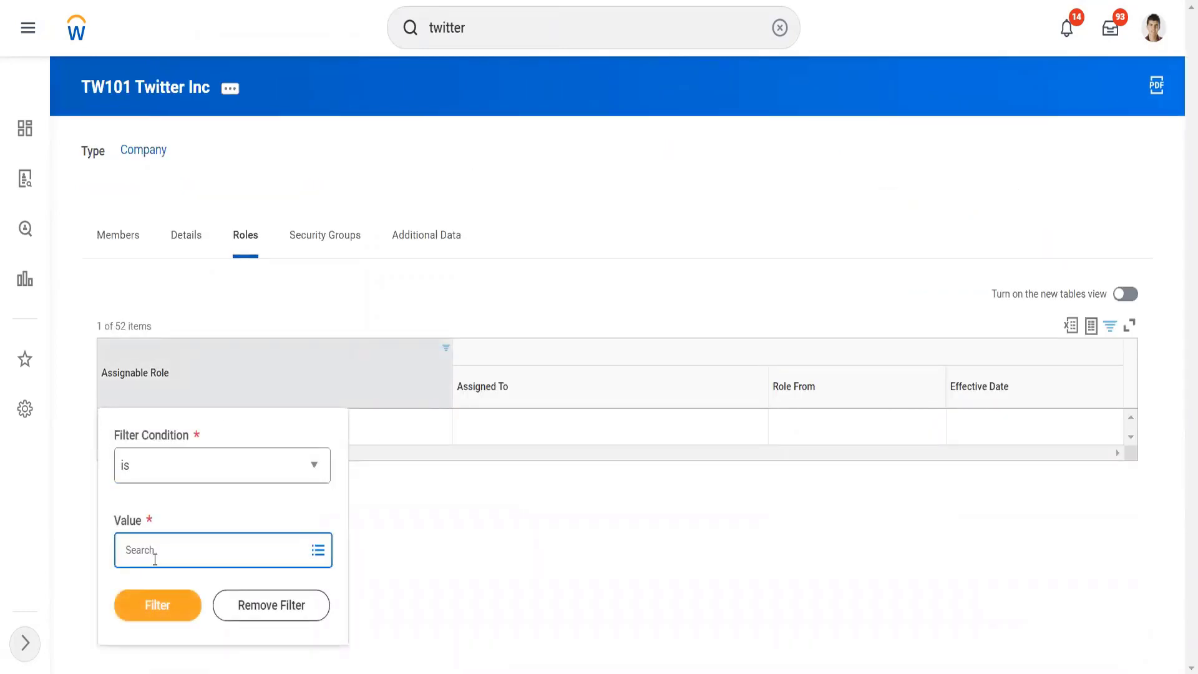
pyautogui.write('collection manaeger')
pyautogui.press('Return')
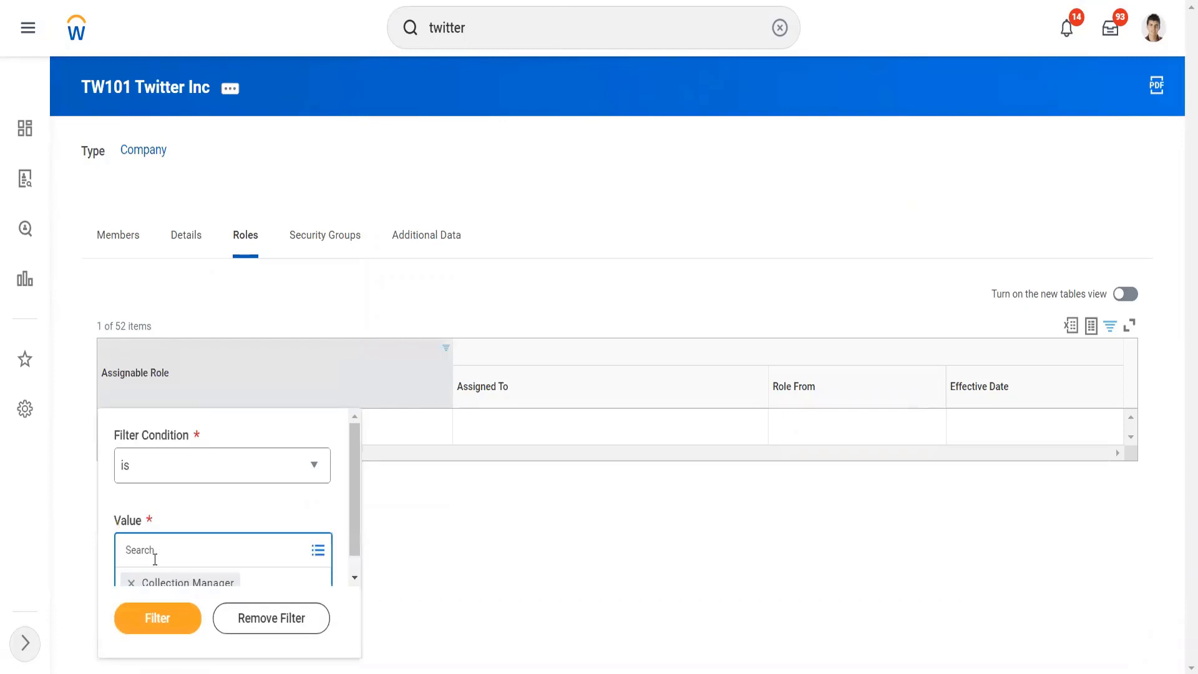
pyautogui.click(156, 616)
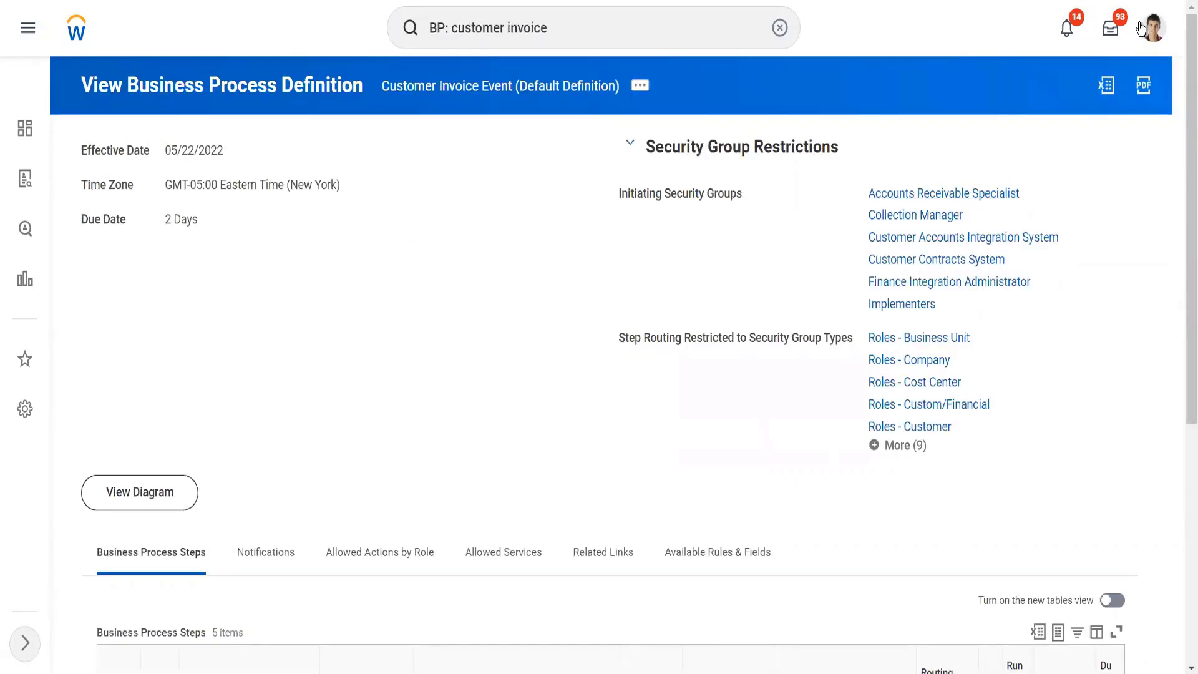
# Step: Open the signed-in worker's profile and start the Assign Roles - Add/Remove action from its security profile options
pyautogui.click(1147, 31)
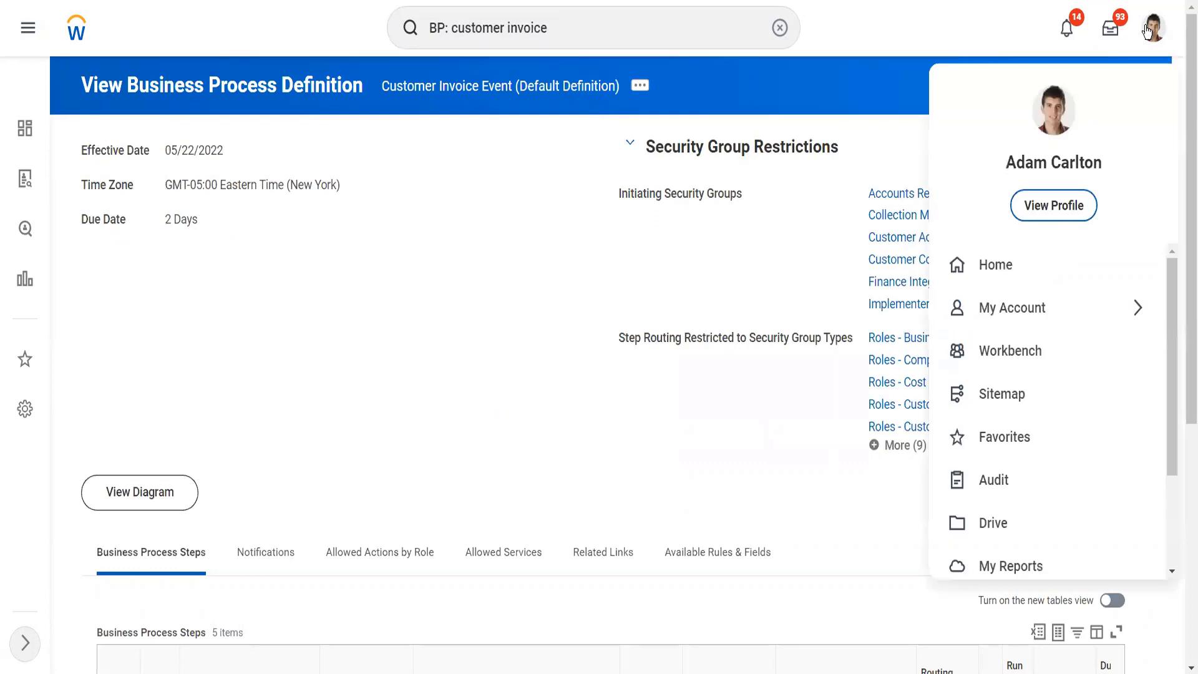
pyautogui.click(1070, 198)
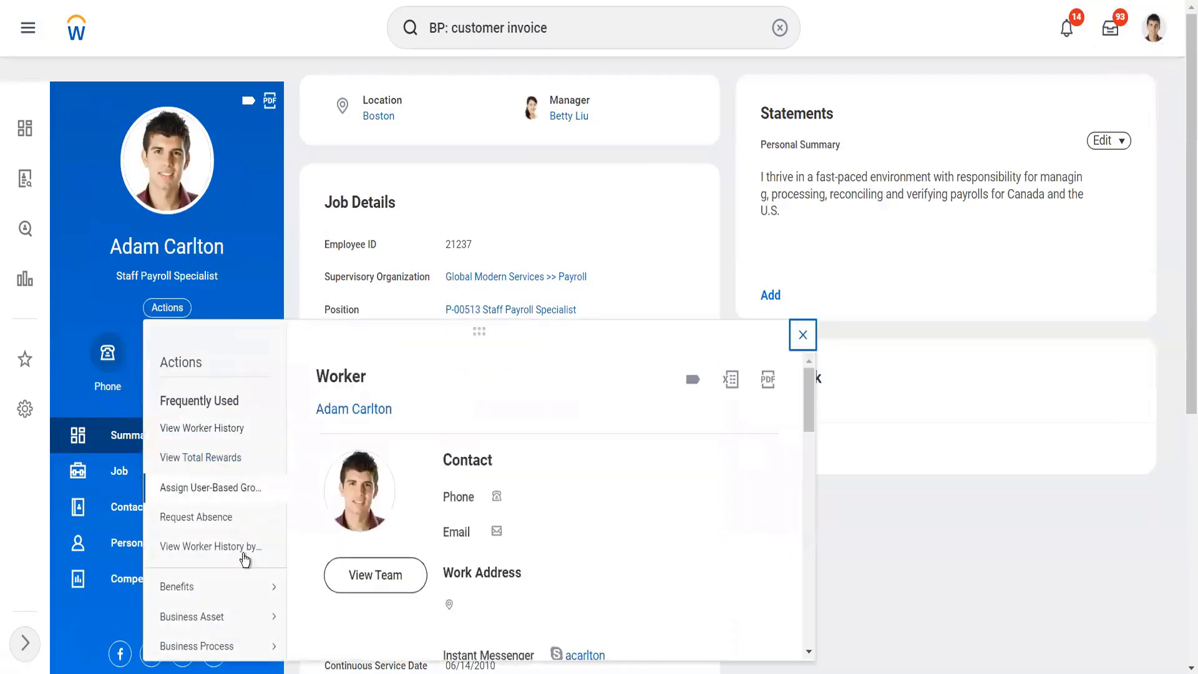
pyautogui.click(248, 585)
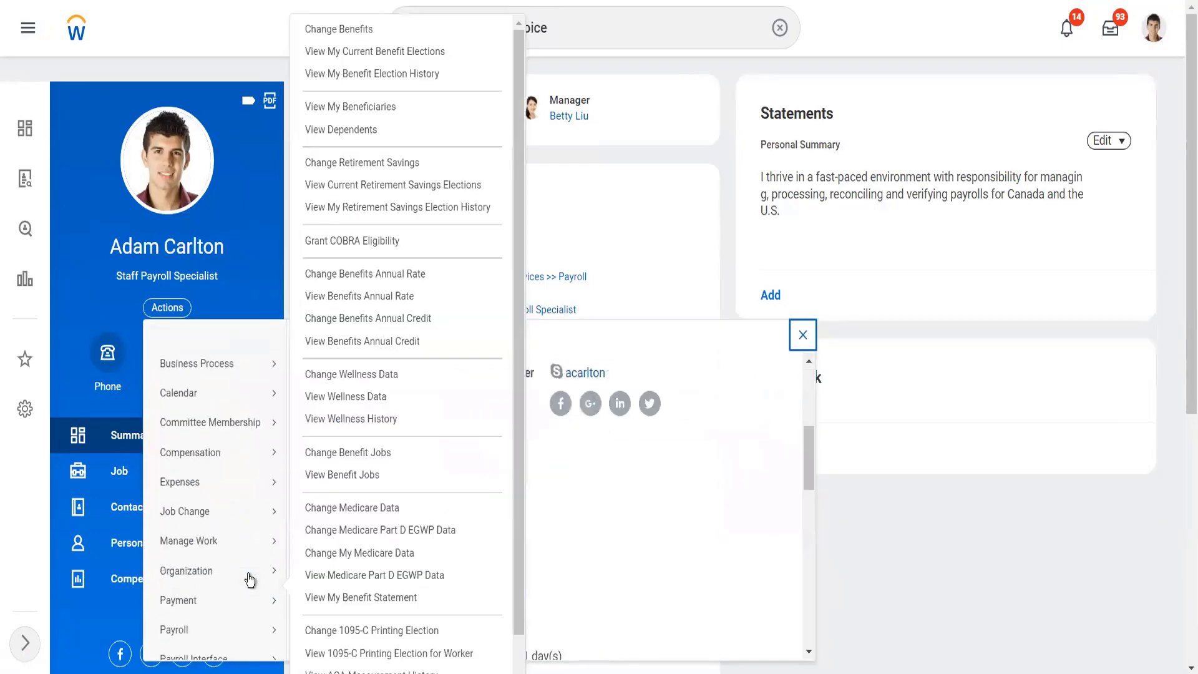
pyautogui.scroll(-8, 249, 580)
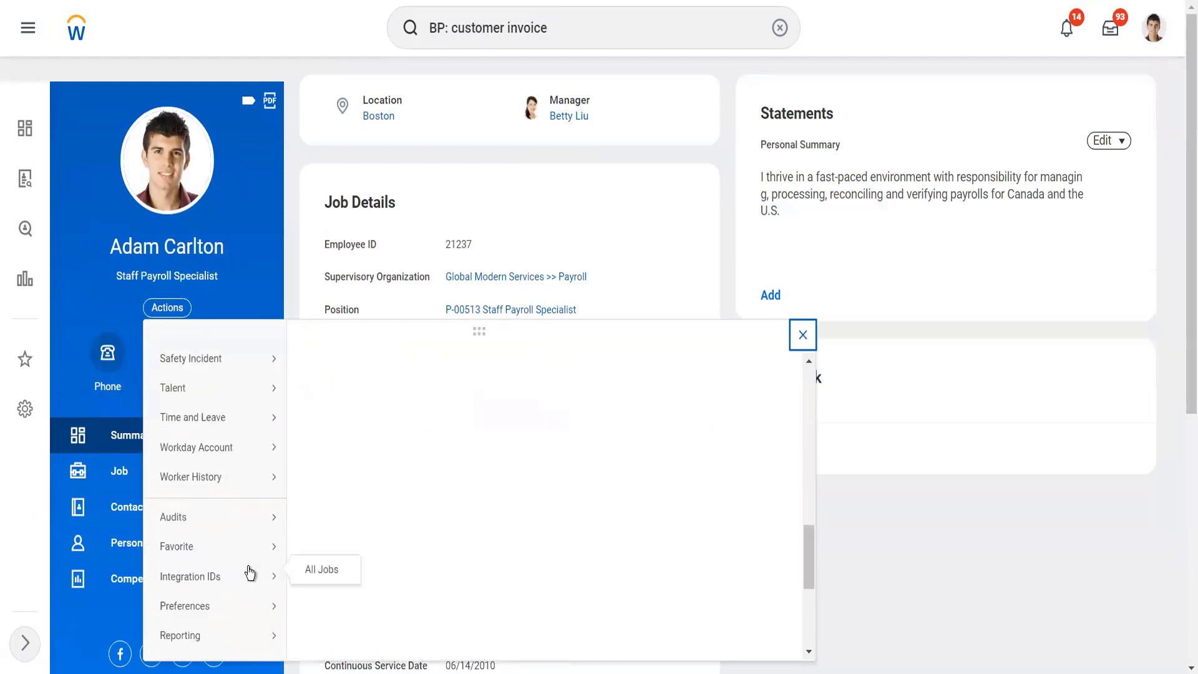
pyautogui.scroll(-6, 249, 596)
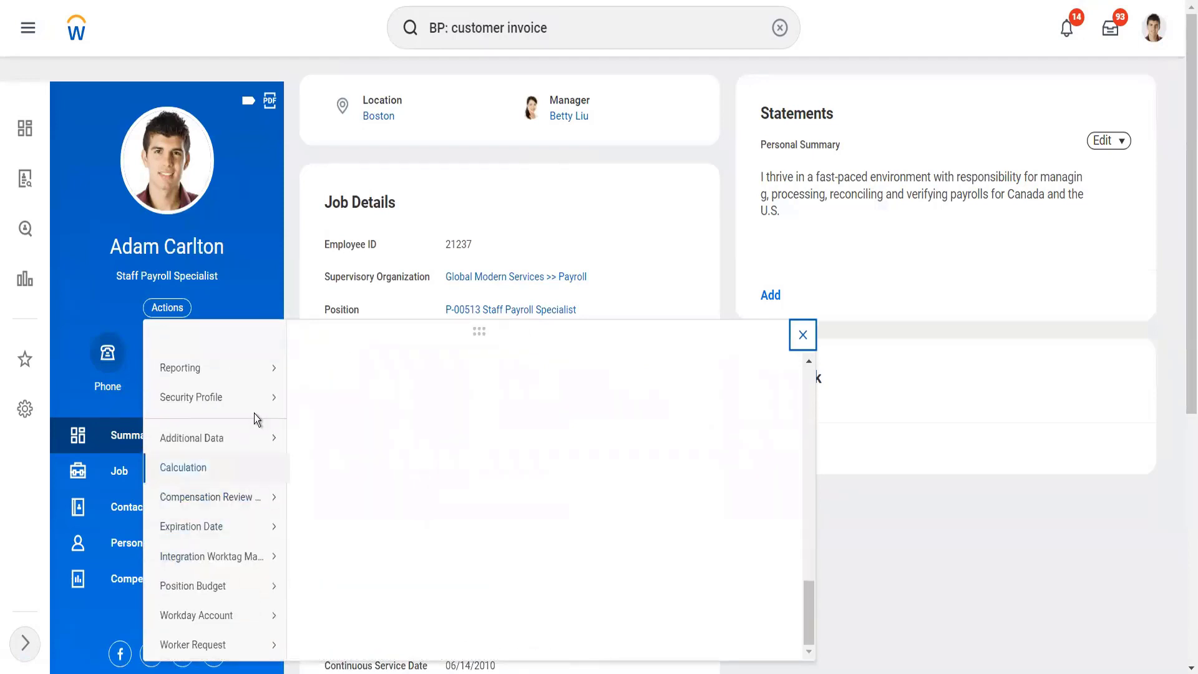
pyautogui.moveTo(257, 405)
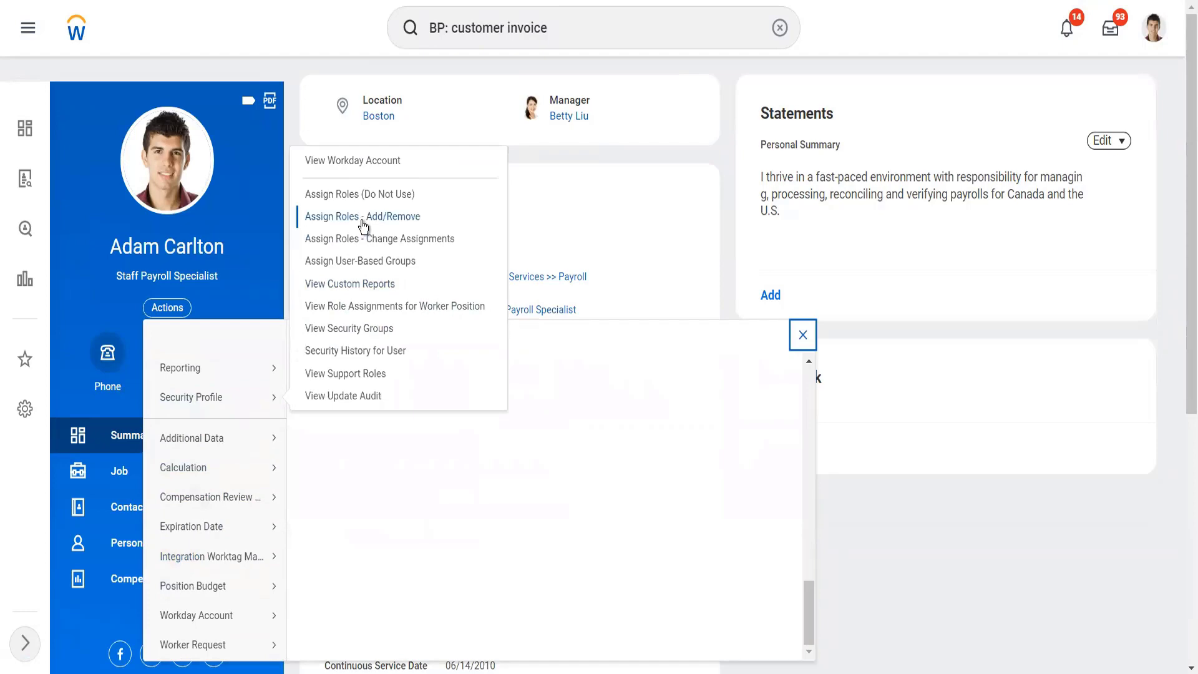
pyautogui.click(361, 221)
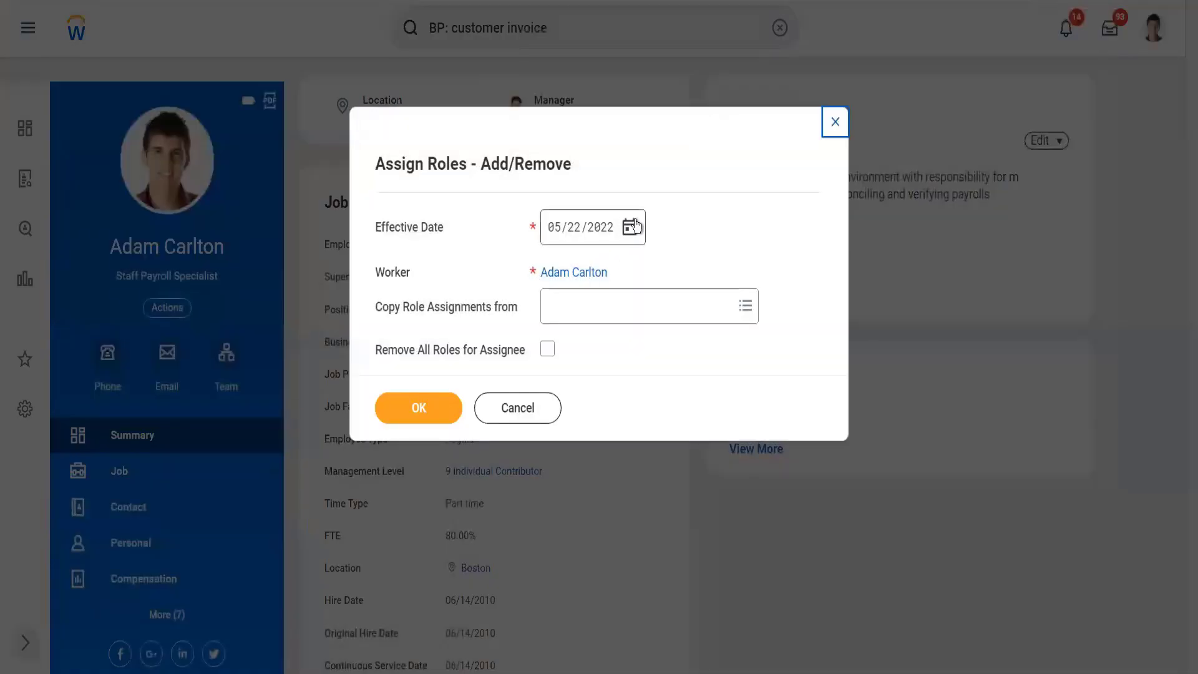
# Step: Set the role assignment's effective date to 05/09/2022 and continue to the worker's role assignments
pyautogui.click(631, 226)
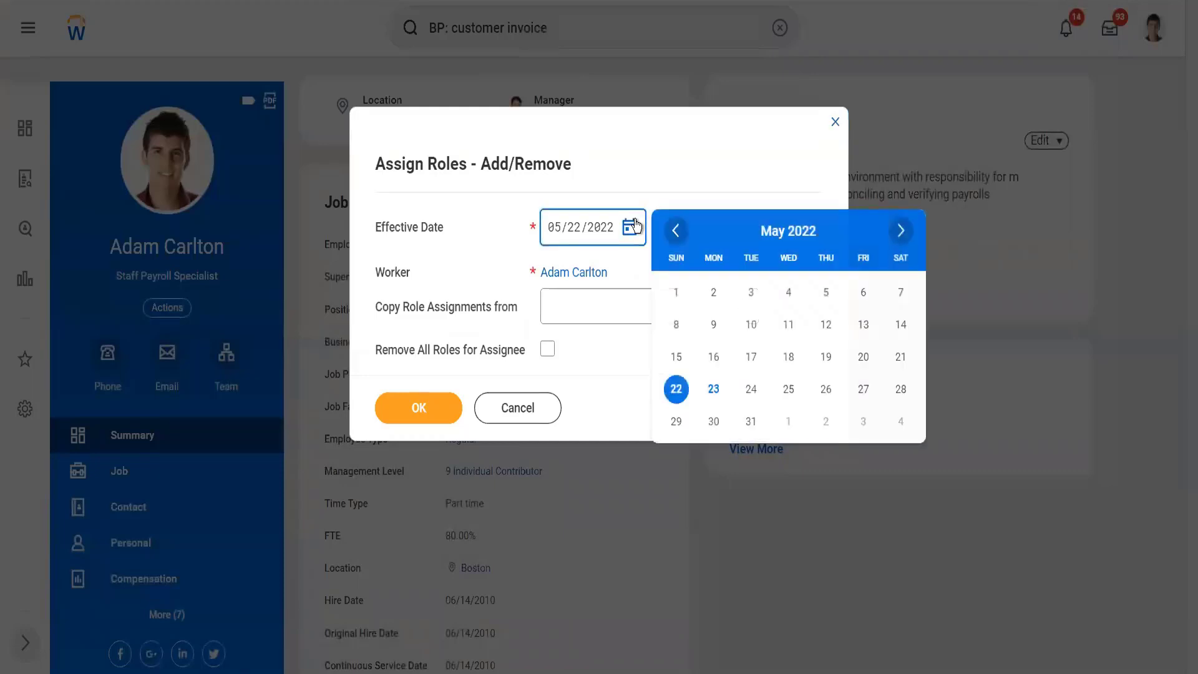
pyautogui.click(714, 326)
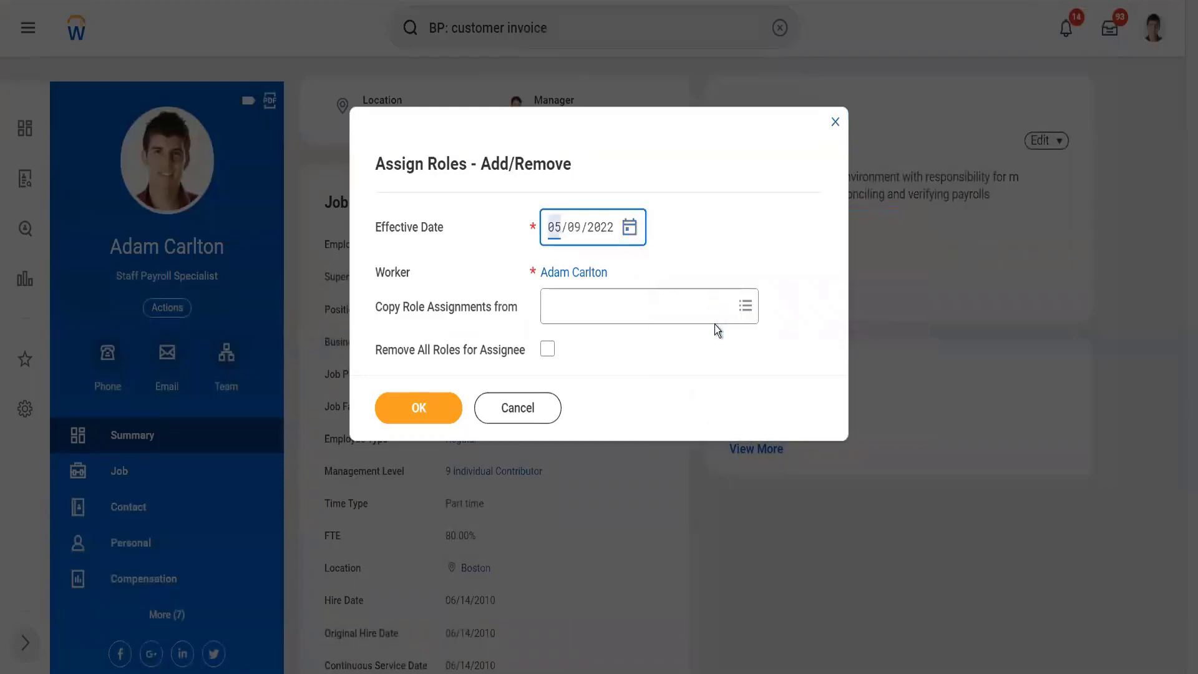
pyautogui.click(435, 411)
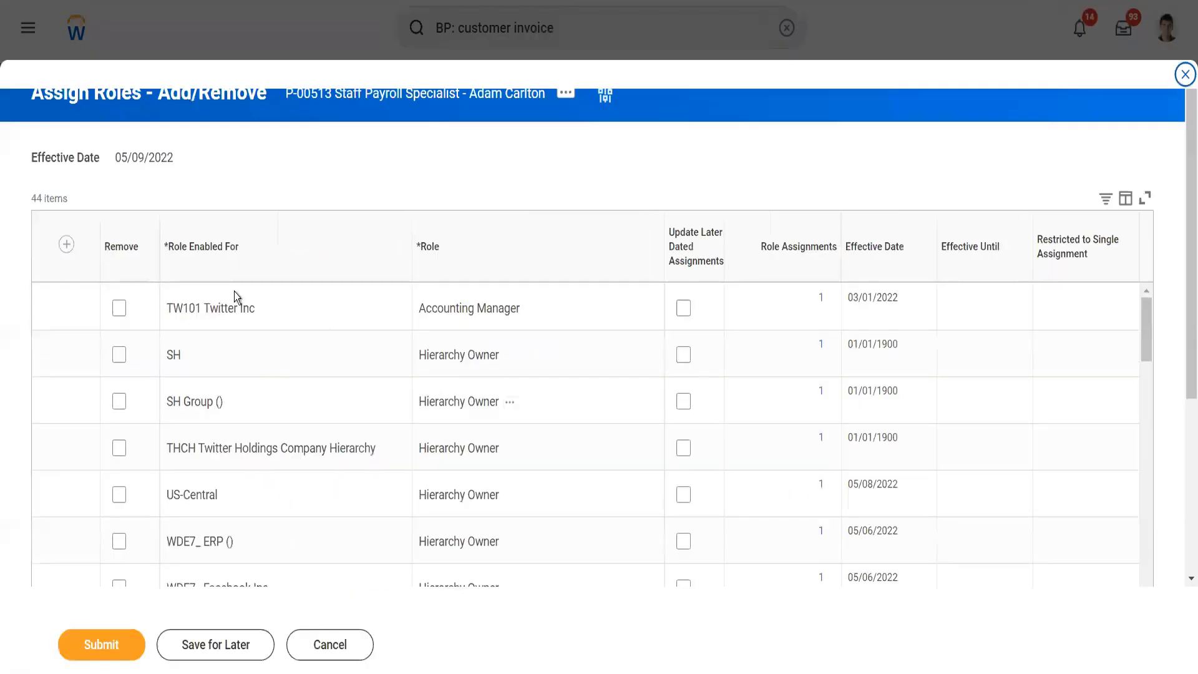
# Step: Add and submit the Accounts Receivable Specialist role for THCH Twitter Holdings Company Hierarchy, with Update Later Dated Assignments turned off
pyautogui.click(66, 245)
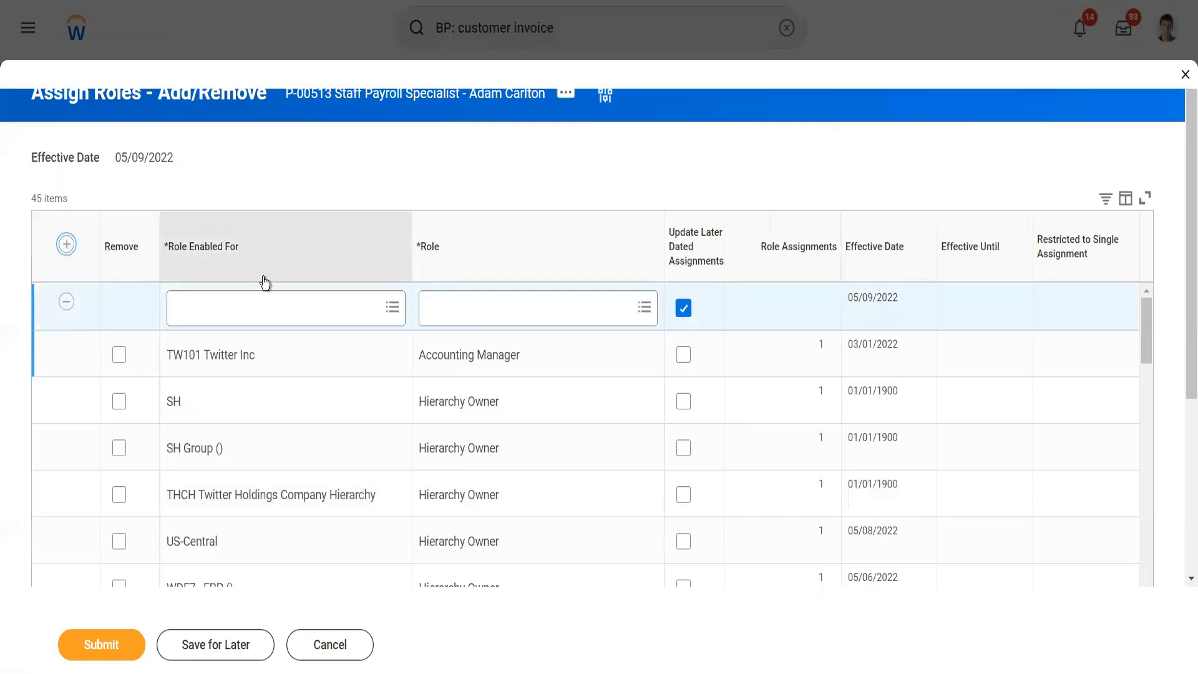
pyautogui.click(289, 305)
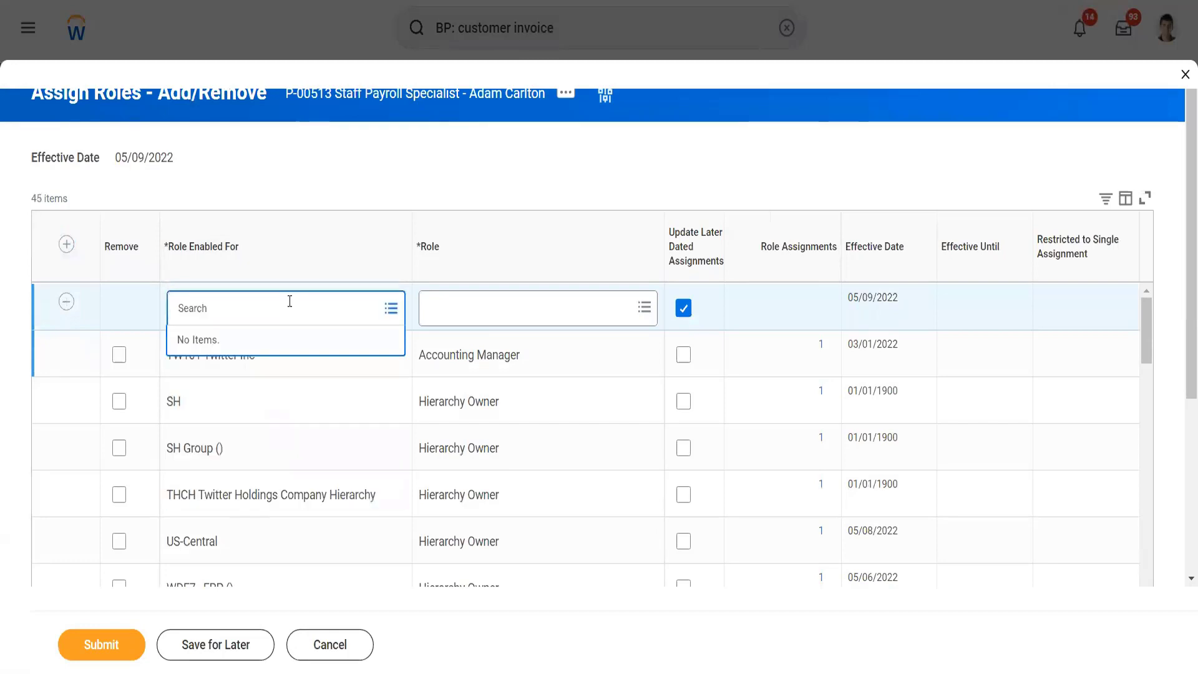
pyautogui.write('twitter')
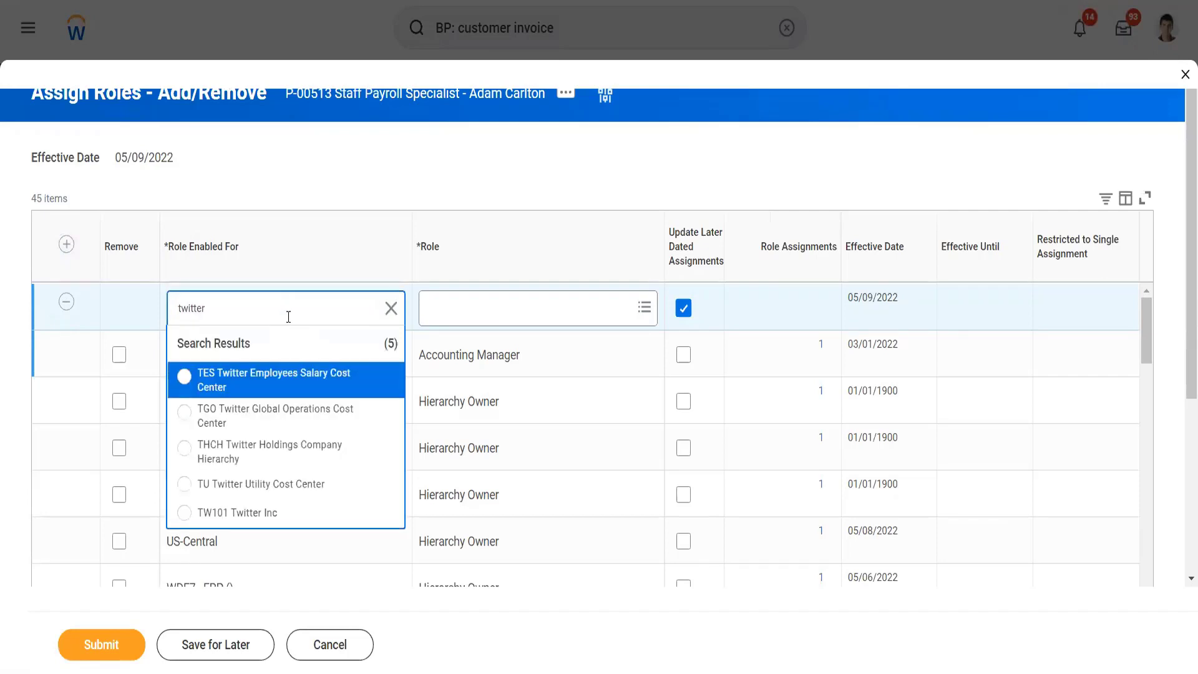
pyautogui.click(292, 462)
pyautogui.click(468, 294)
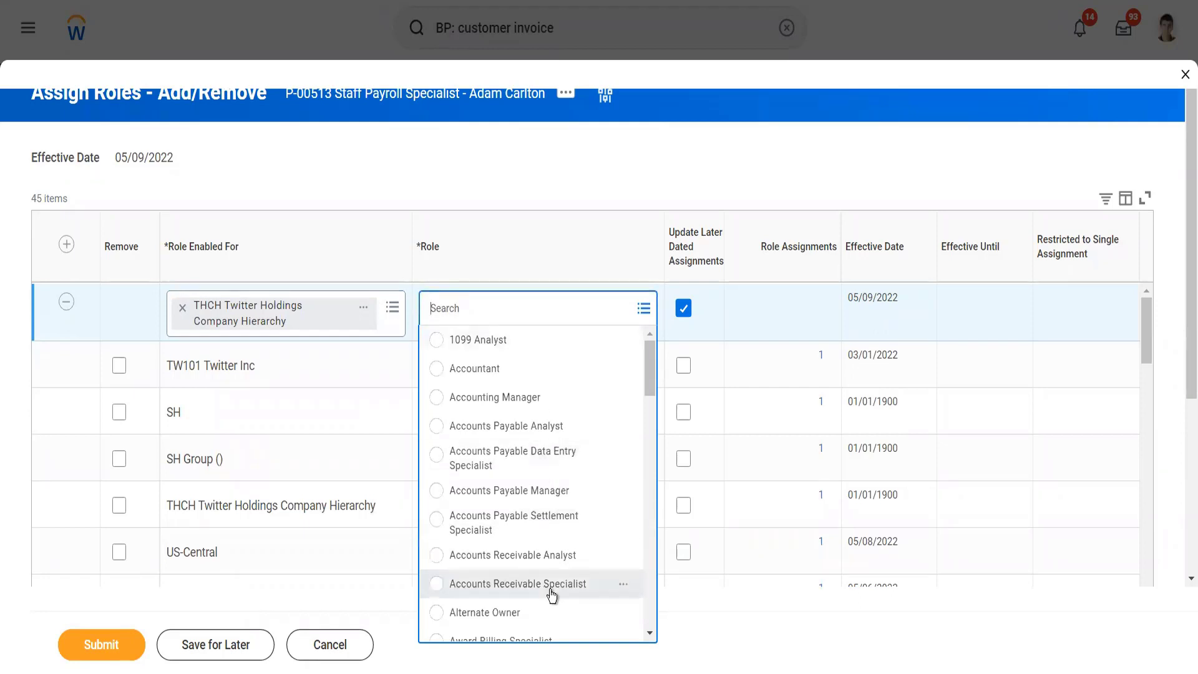
pyautogui.click(580, 573)
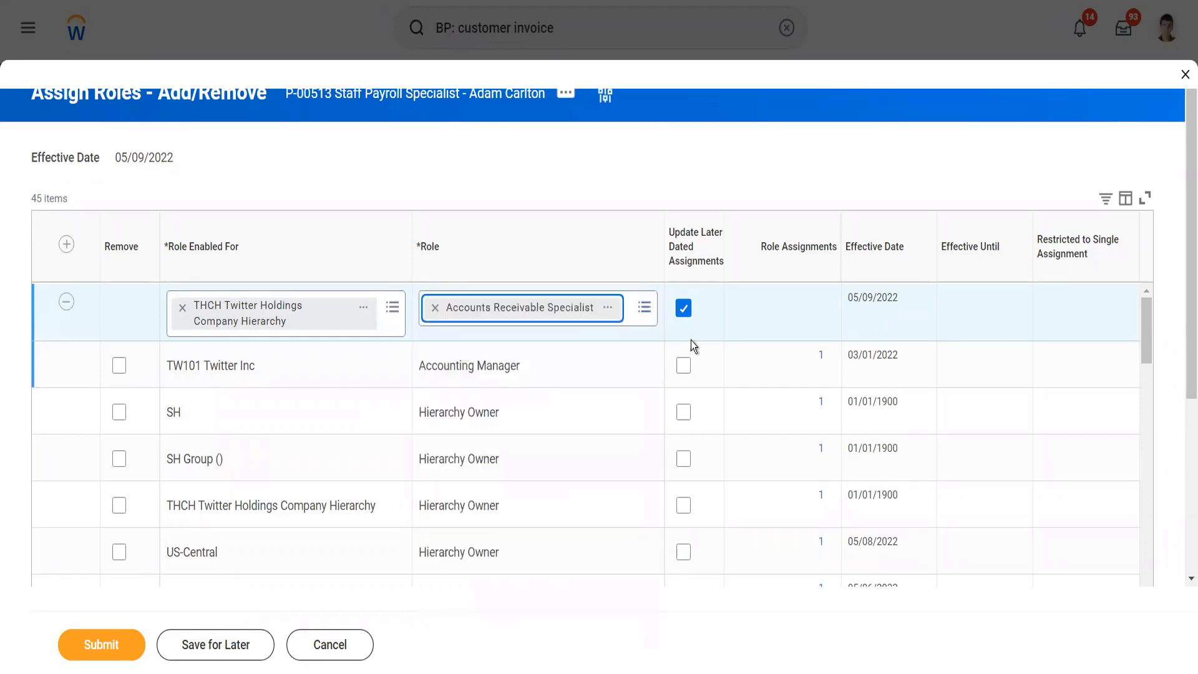
pyautogui.click(683, 308)
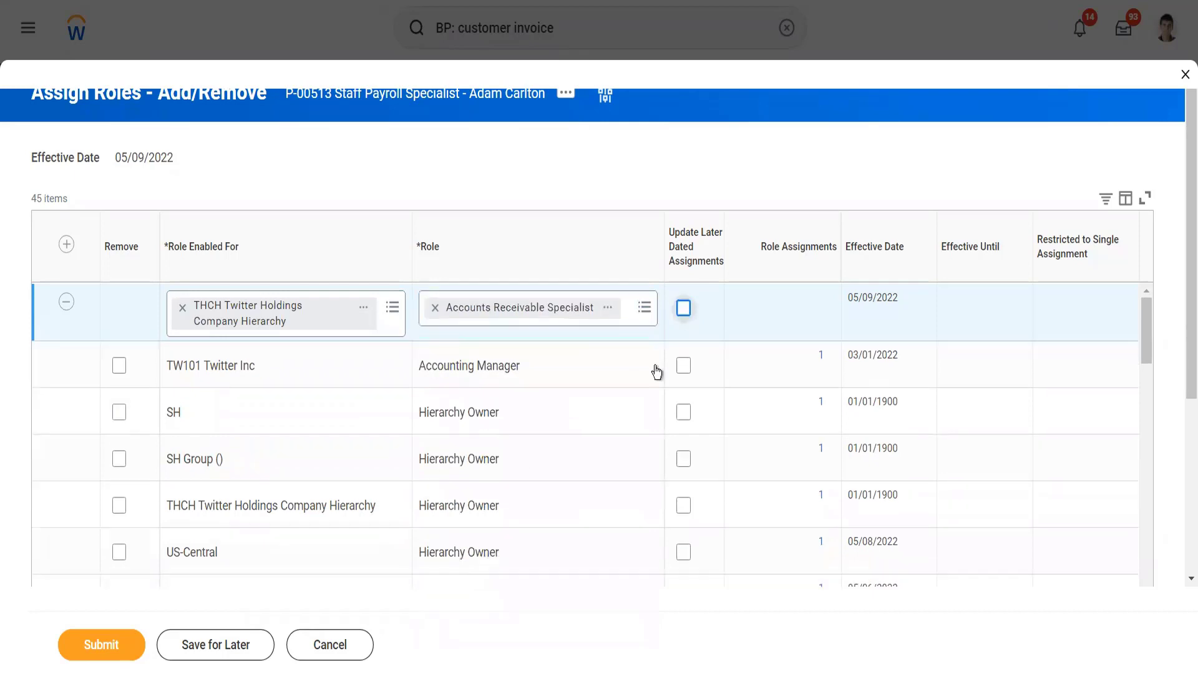
pyautogui.click(124, 650)
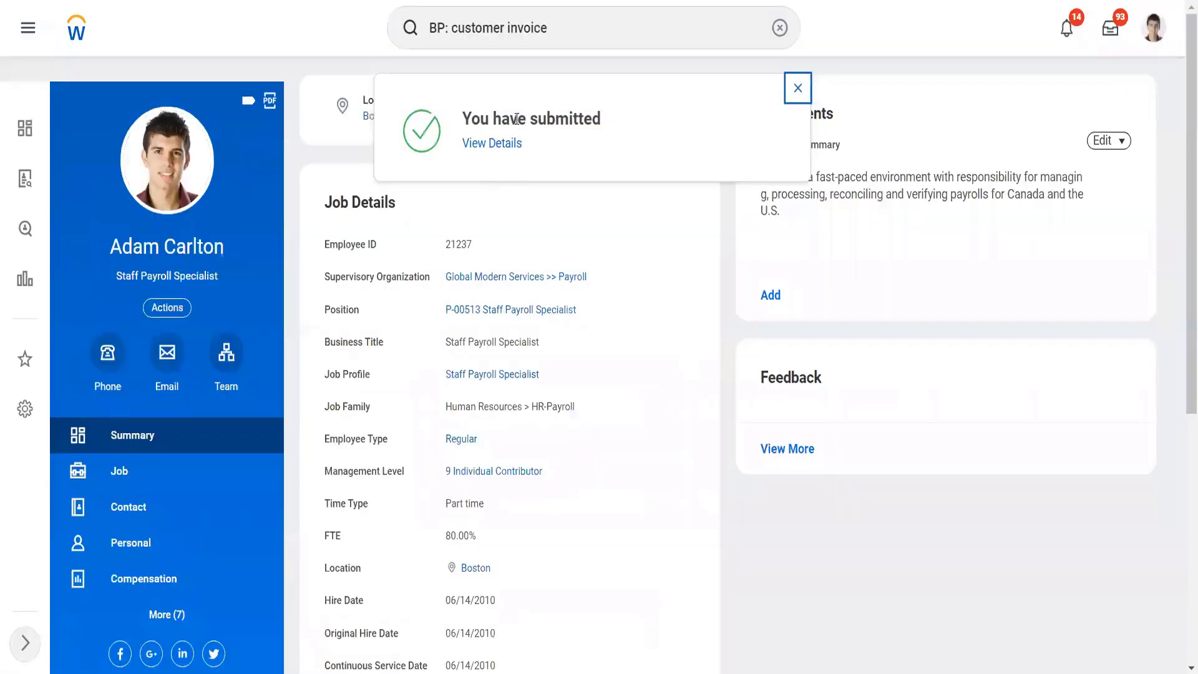
# Step: Search for "tw101", open the roles of TW101 Twitter Inc and check the Accounts Receivable Specialist assignment
pyautogui.click(577, 39)
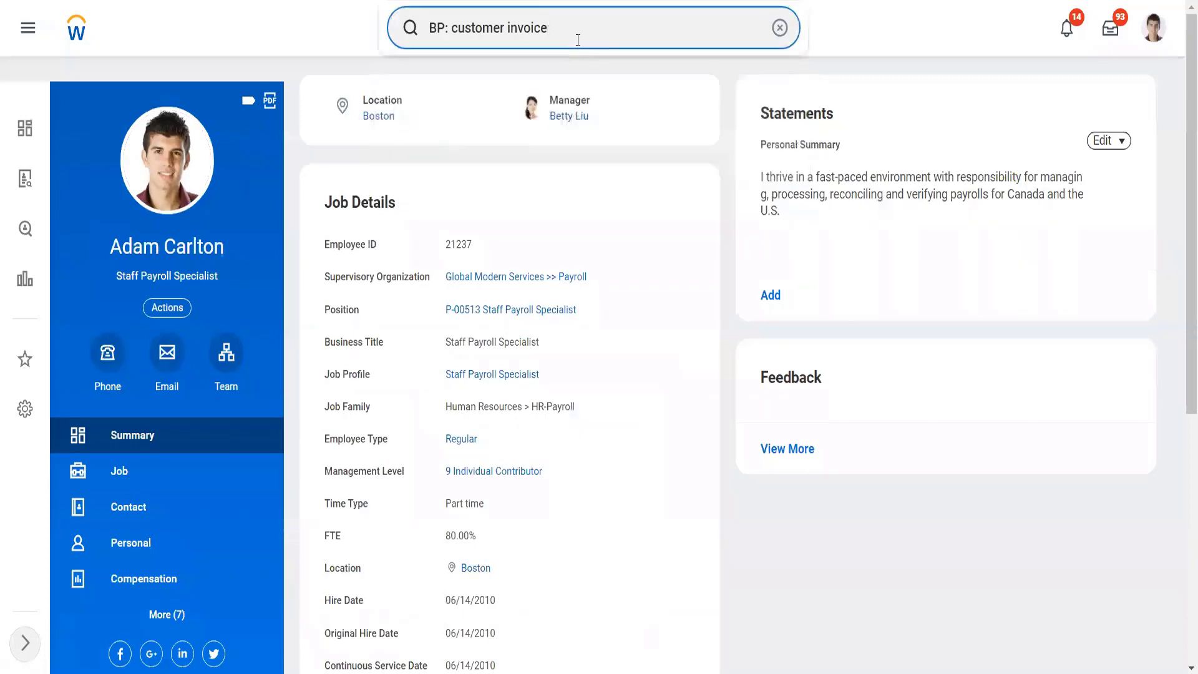
pyautogui.hotkey('ctrl', 'a')
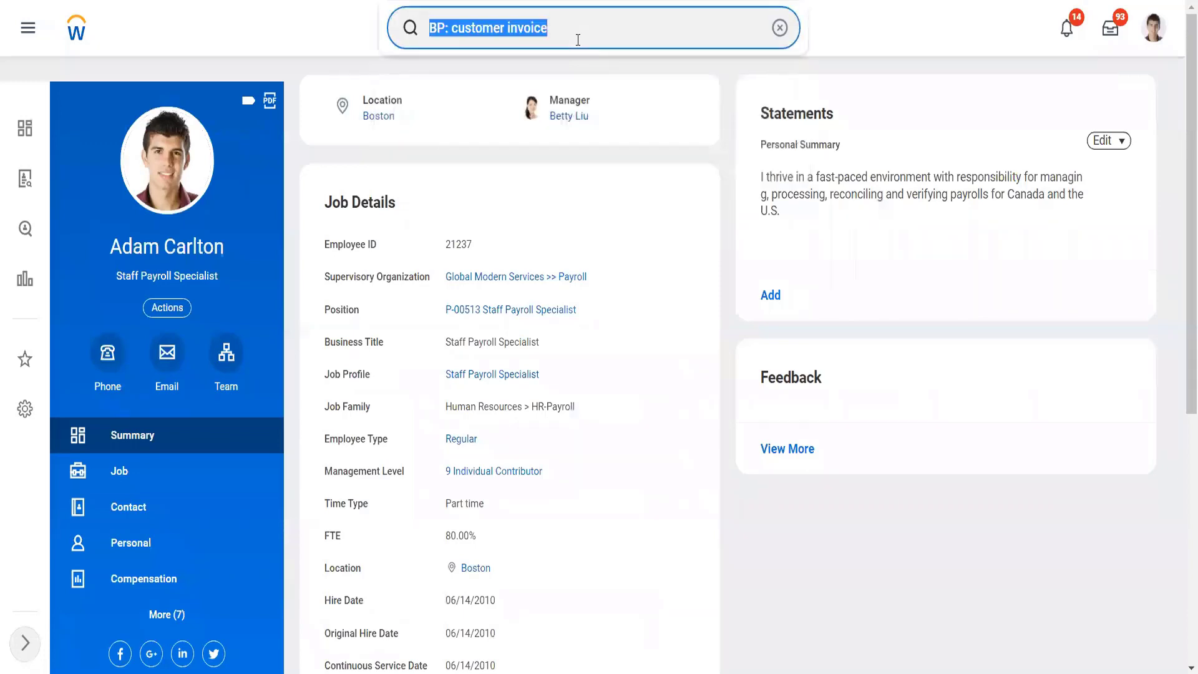
pyautogui.write('tw101')
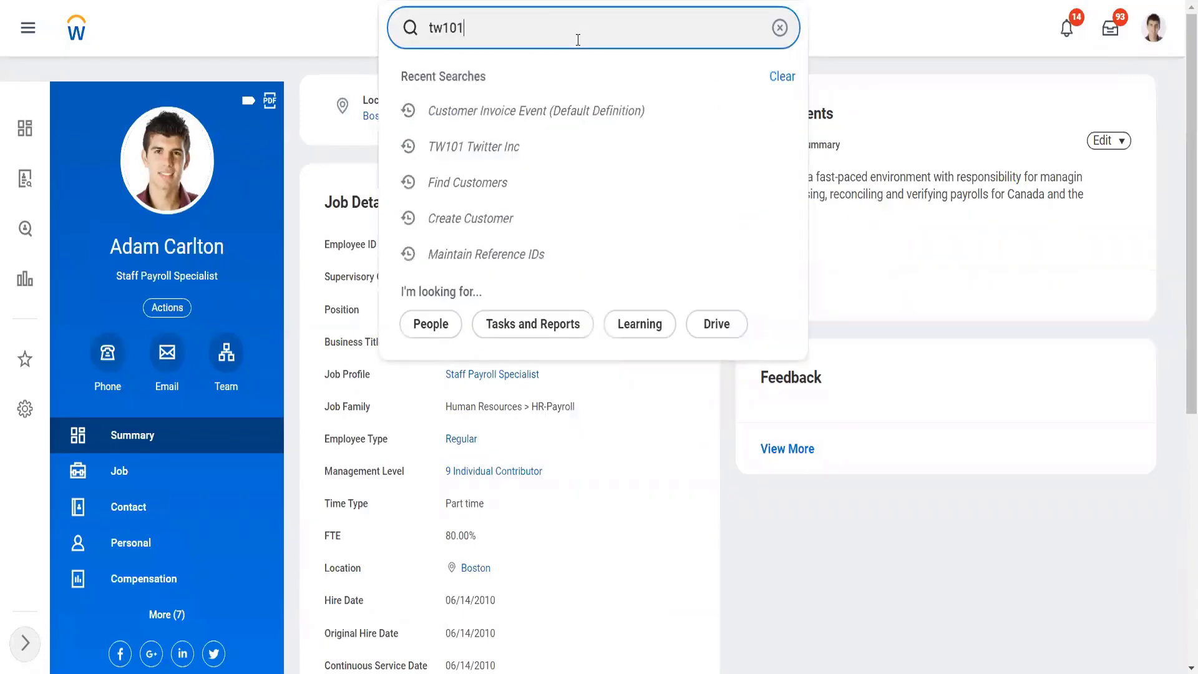
pyautogui.click(521, 111)
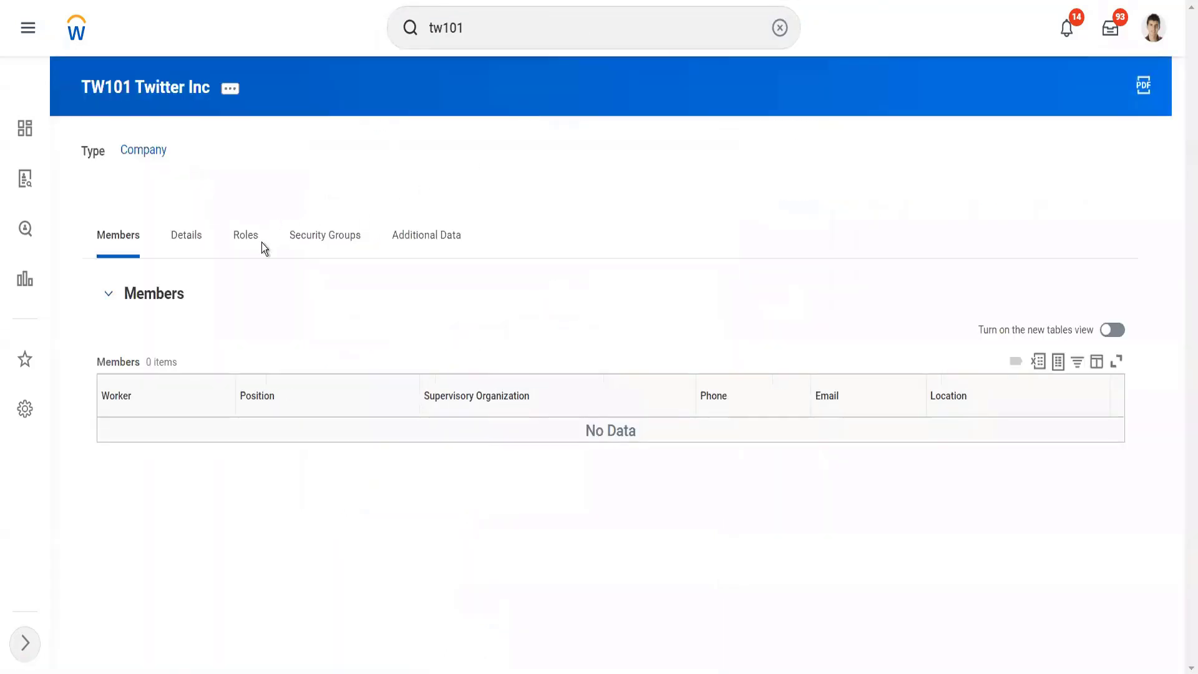
pyautogui.click(260, 242)
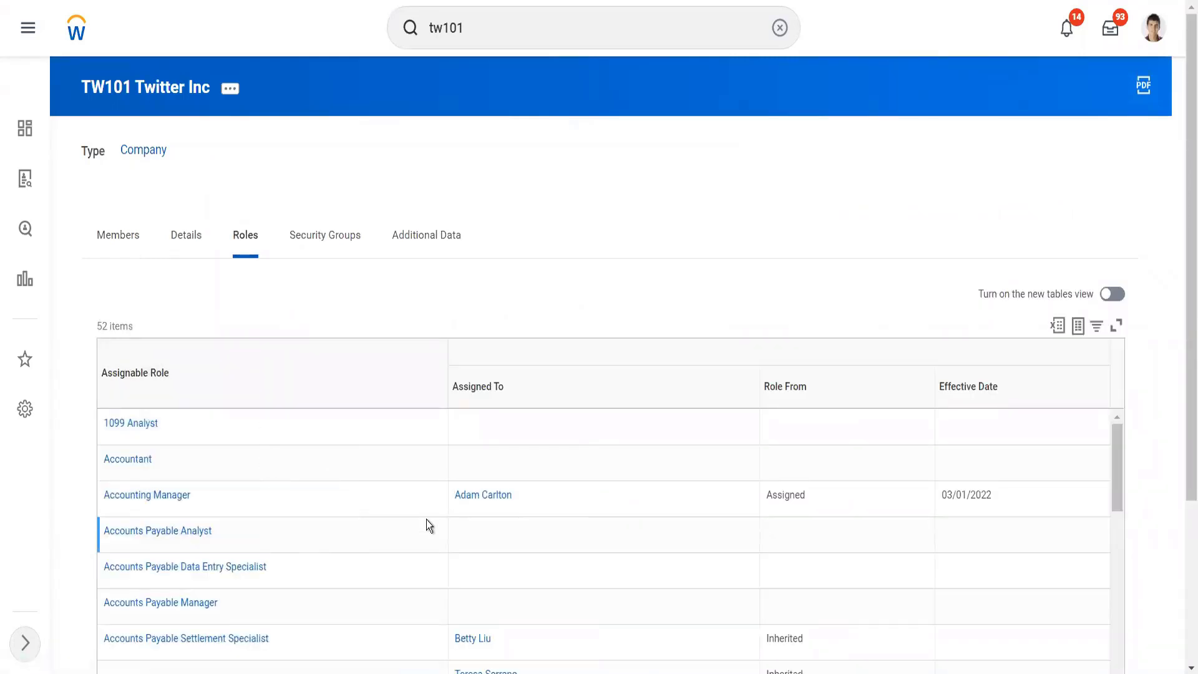
pyautogui.scroll(-4, 426, 519)
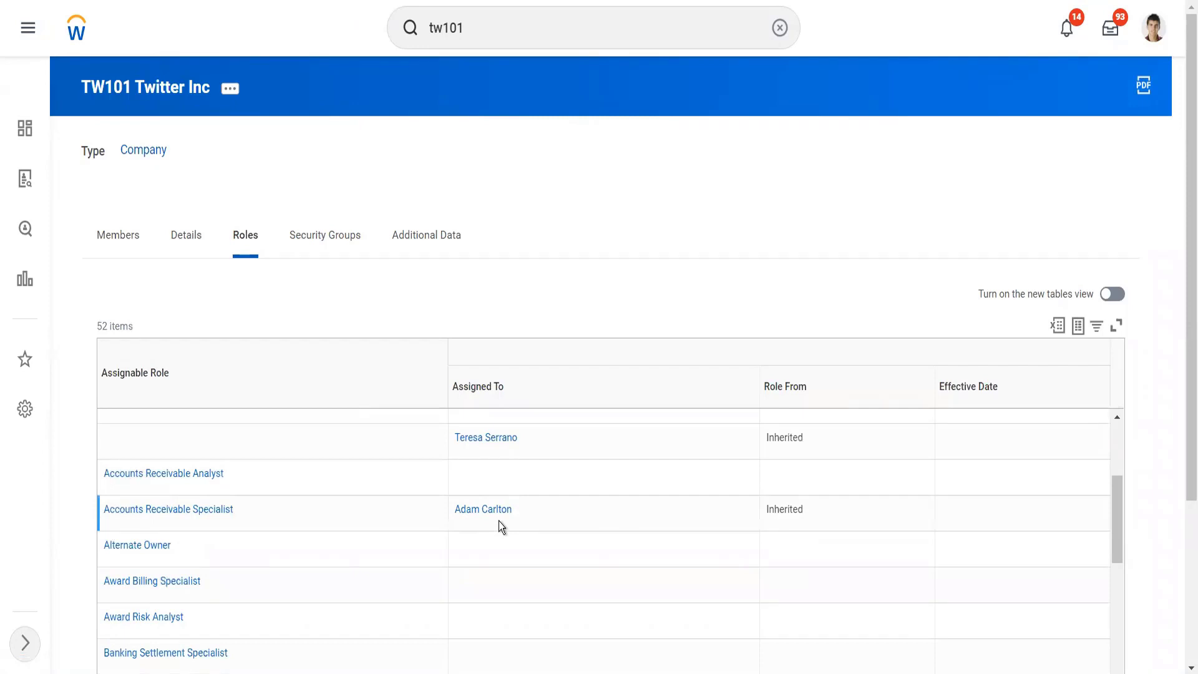
pyautogui.scroll(3, 499, 522)
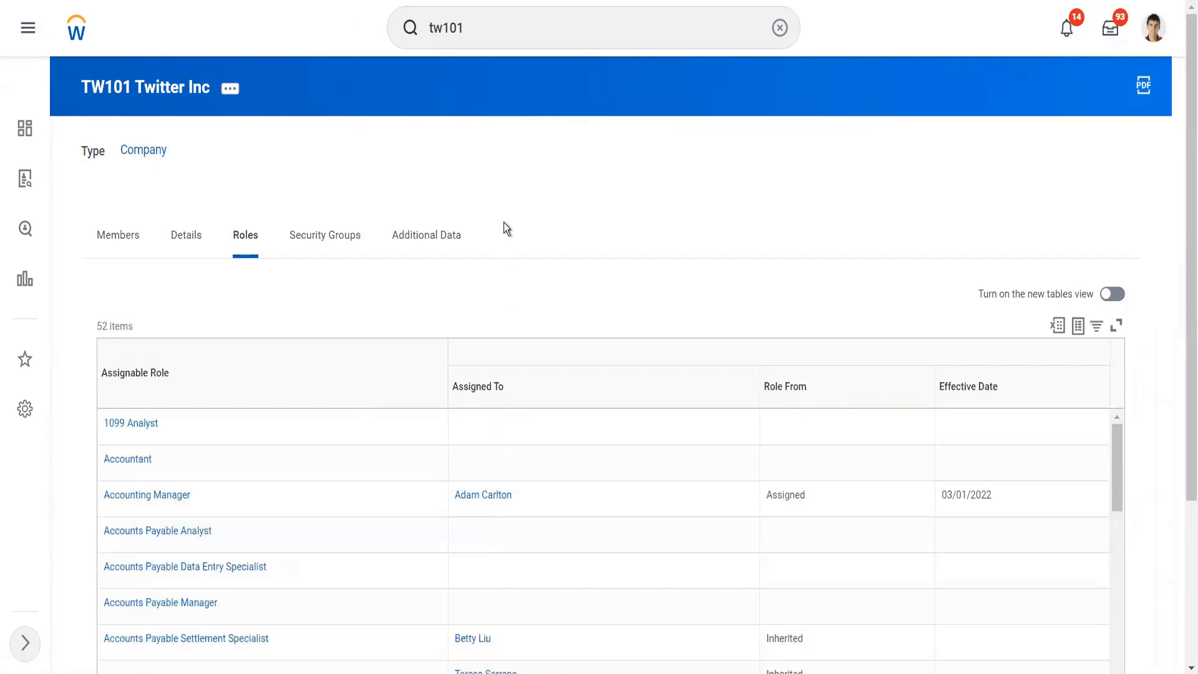
# Step: Search for "cr cust invoice" and open the Create Customer Invoice task
pyautogui.click(487, 35)
pyautogui.press('BackSpace')
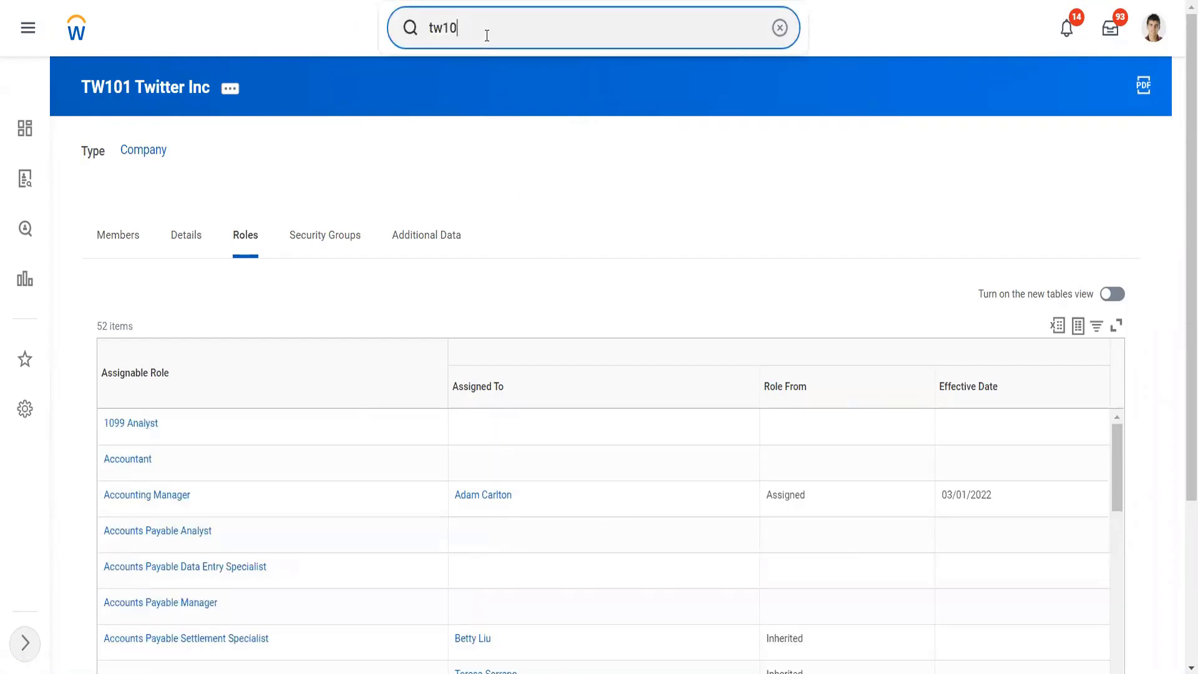
pyautogui.press('BackSpace')
pyautogui.press('BackSpace')
pyautogui.press('BackSpace')
pyautogui.press('BackSpace')
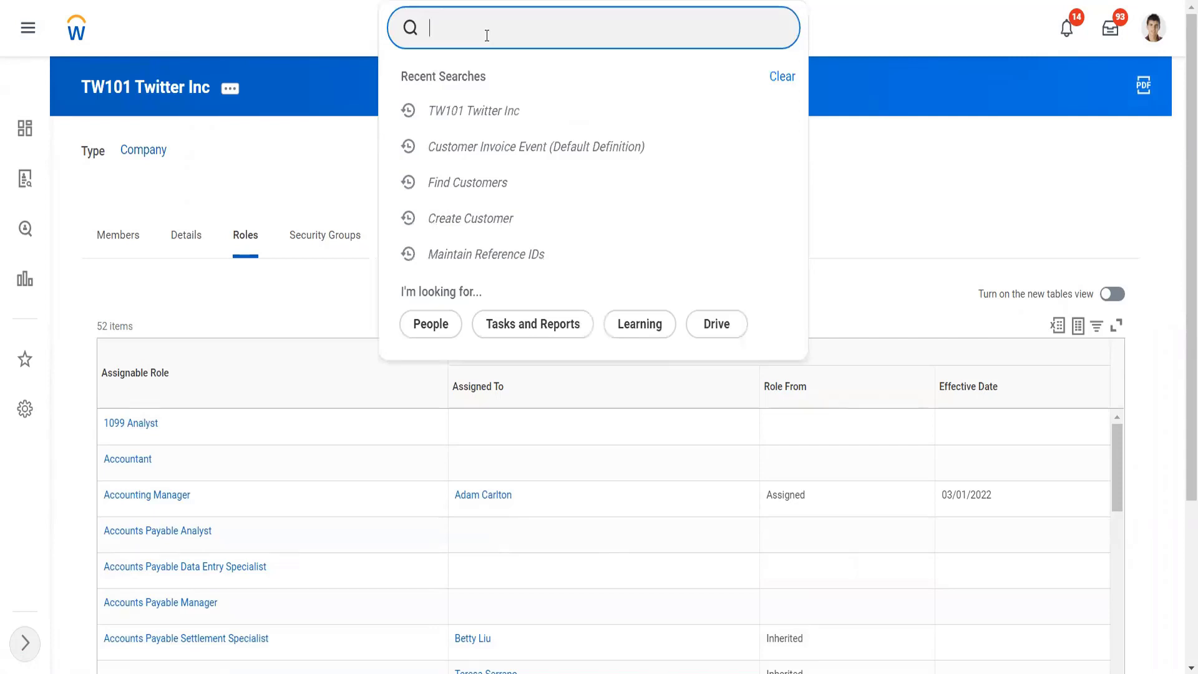
pyautogui.write('cr cust invoic')
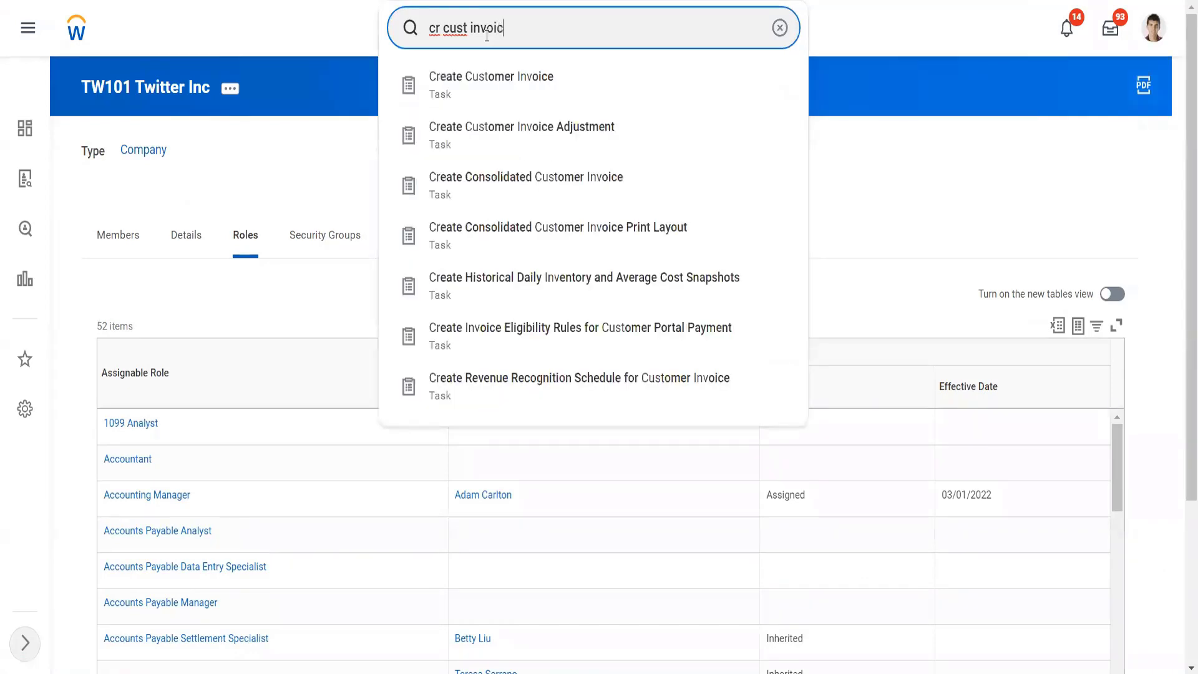
pyautogui.write('e')
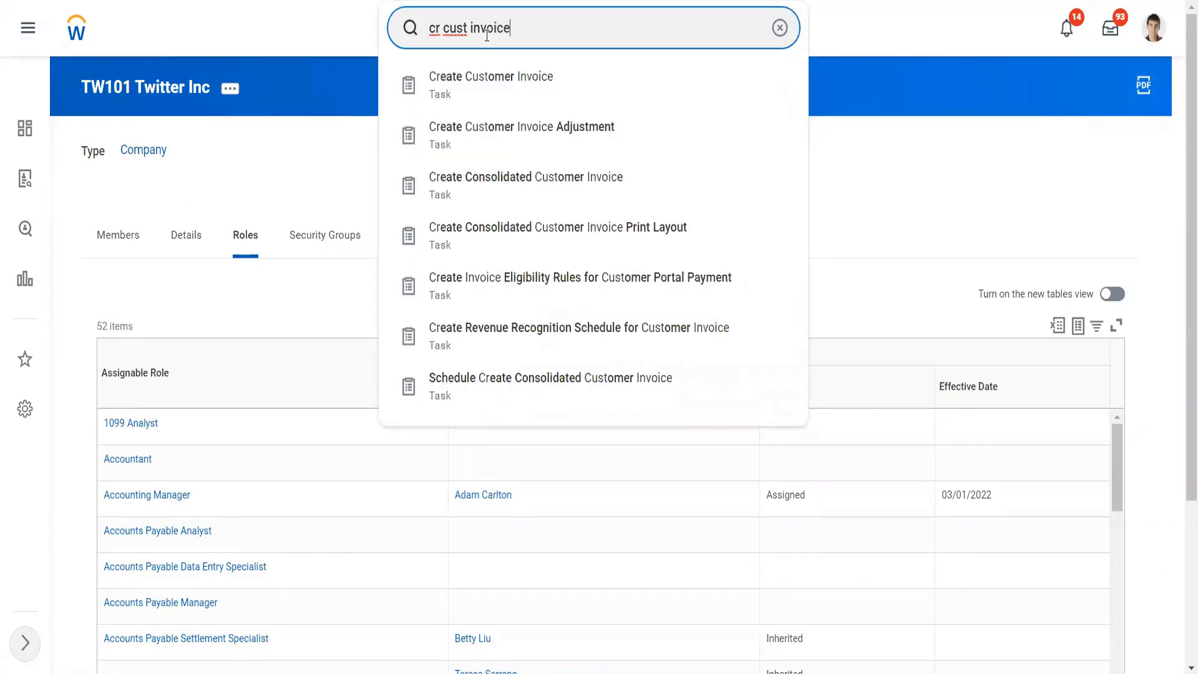
pyautogui.press('Return')
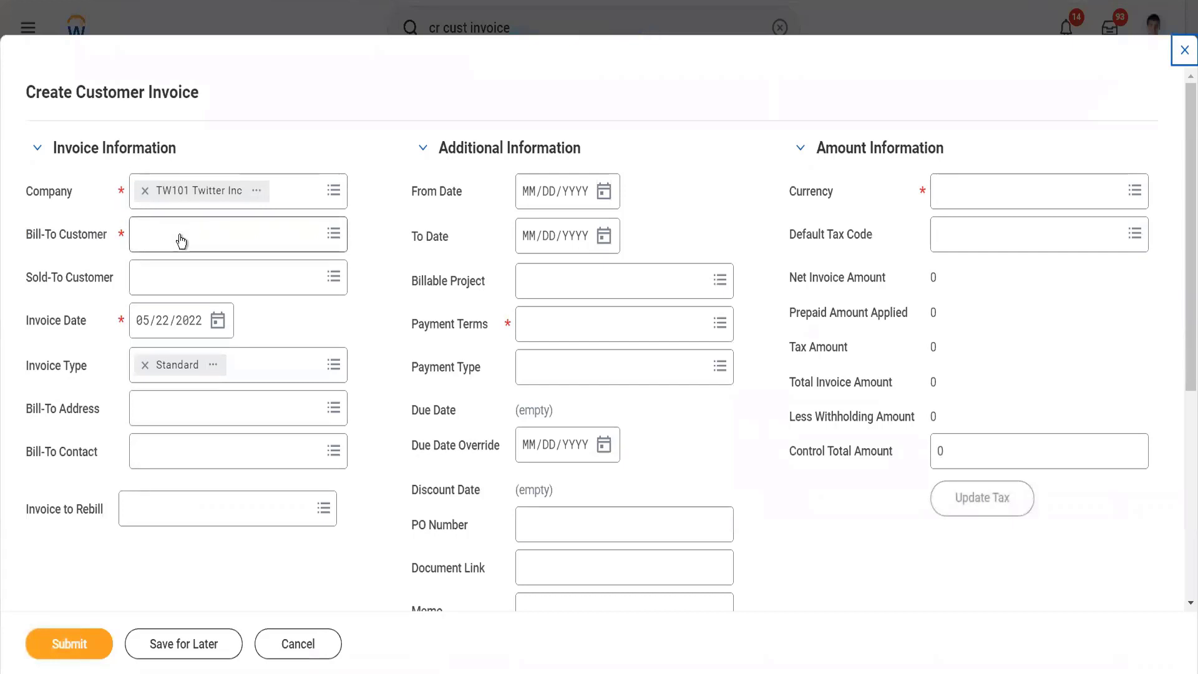
# Step: Set the invoice's bill-to customer to Tesla Cars
pyautogui.click(181, 240)
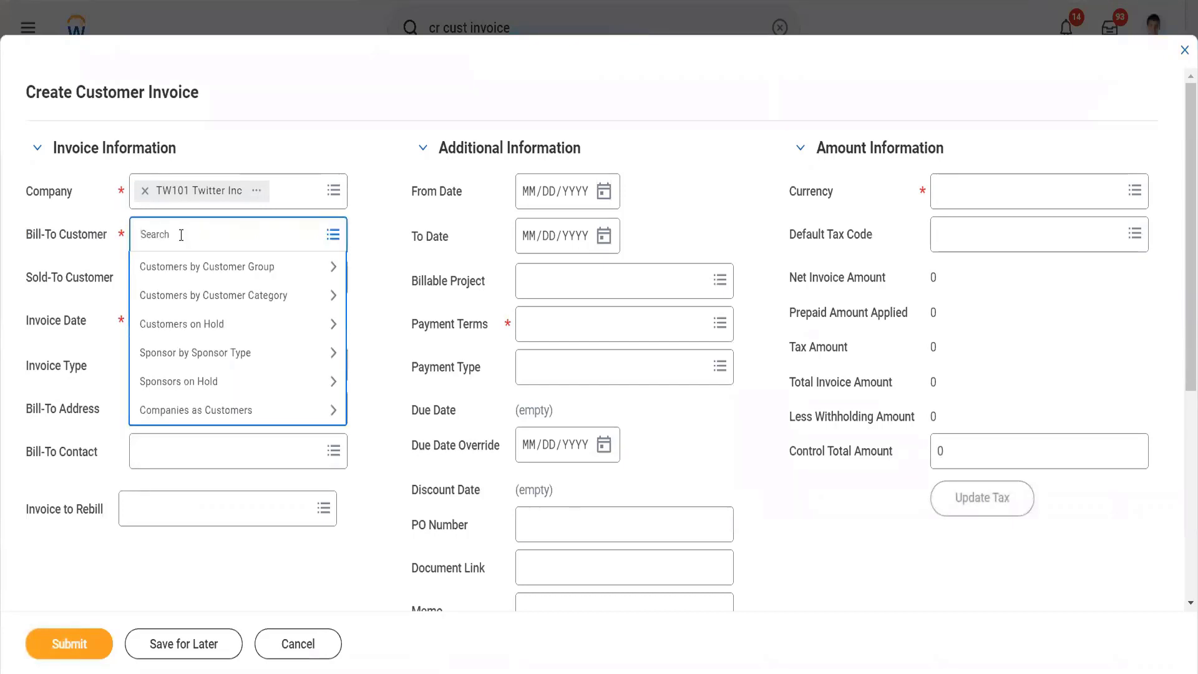
pyautogui.write('tesla')
pyautogui.press('Return')
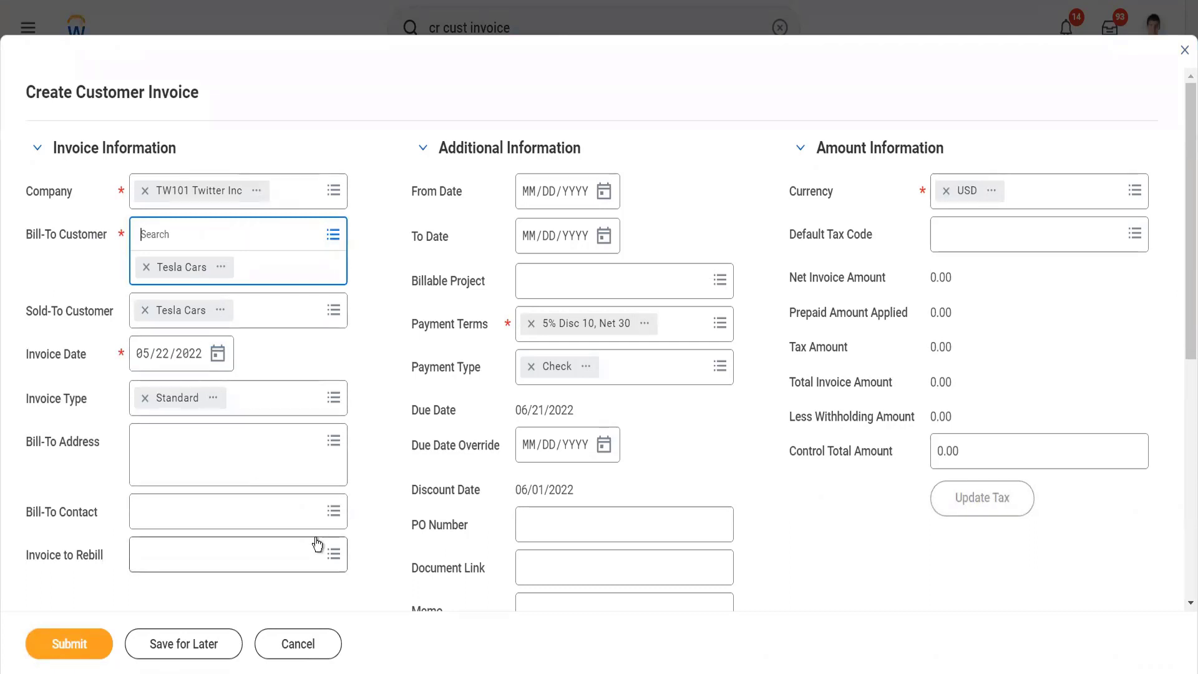
# Step: Set the invoice's billable project to Brice Investissement Services T&E from all billable projects
pyautogui.scroll(-2, 317, 544)
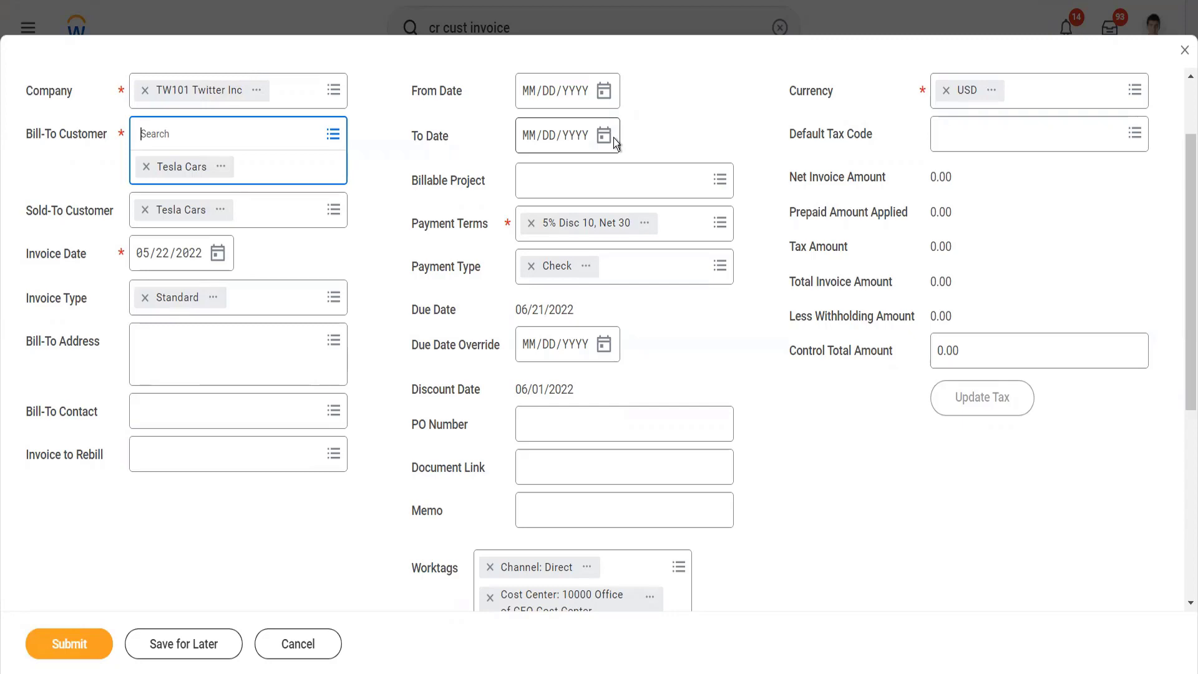
pyautogui.click(612, 190)
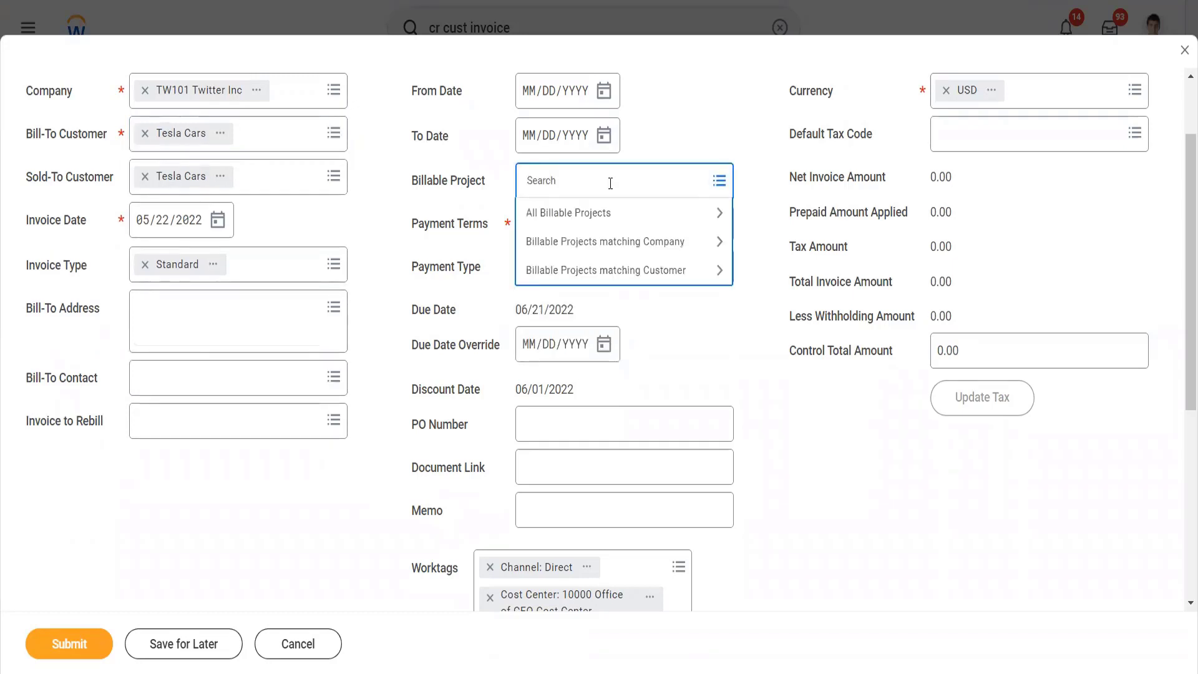
pyautogui.click(613, 221)
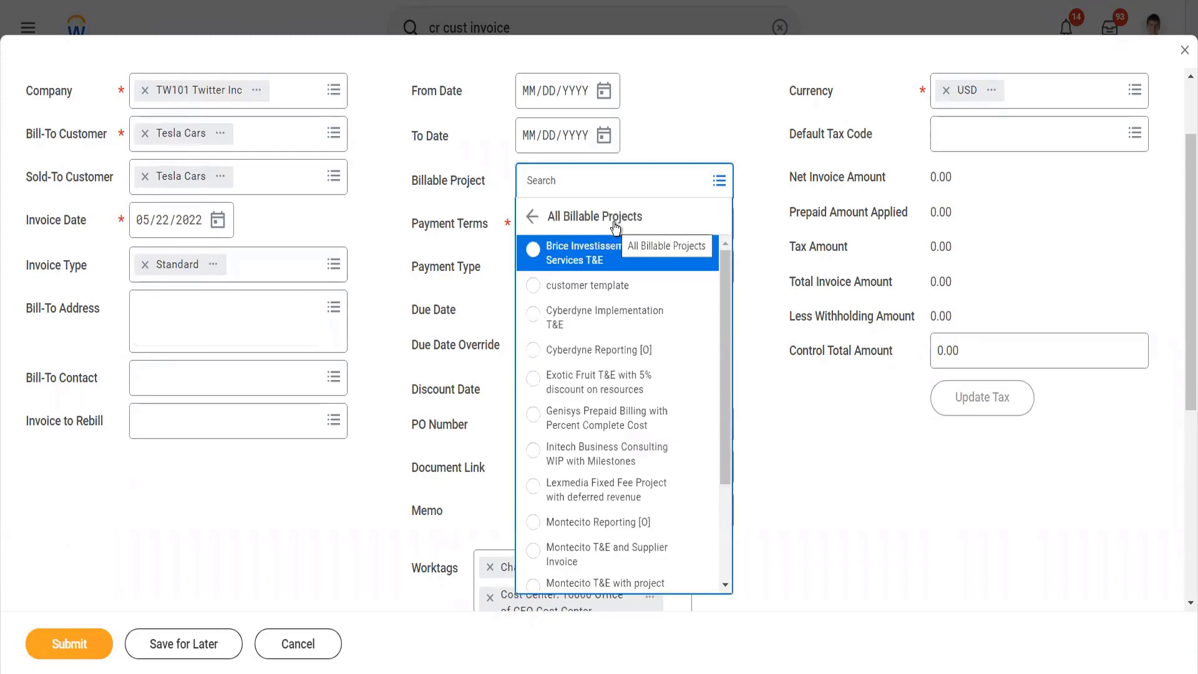
pyautogui.click(535, 252)
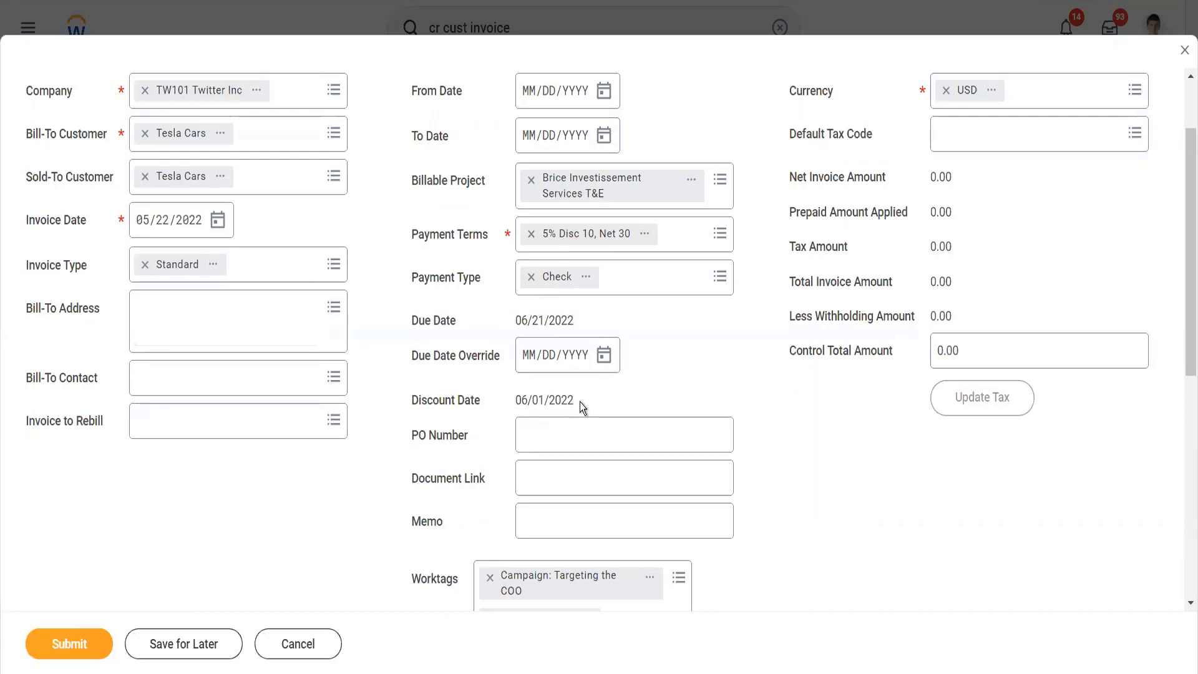
# Step: Enter "This is our first invoice" as the customer invoice's memo
pyautogui.moveTo(579, 402); pyautogui.dragTo(521, 396)
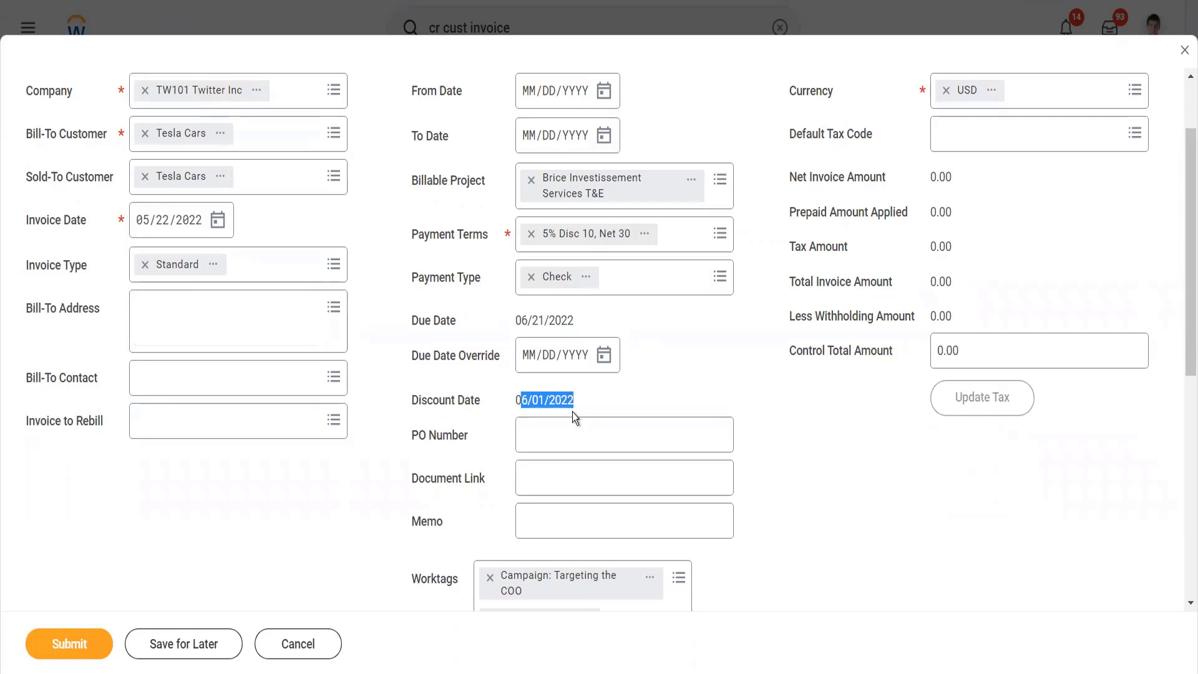
pyautogui.click(584, 441)
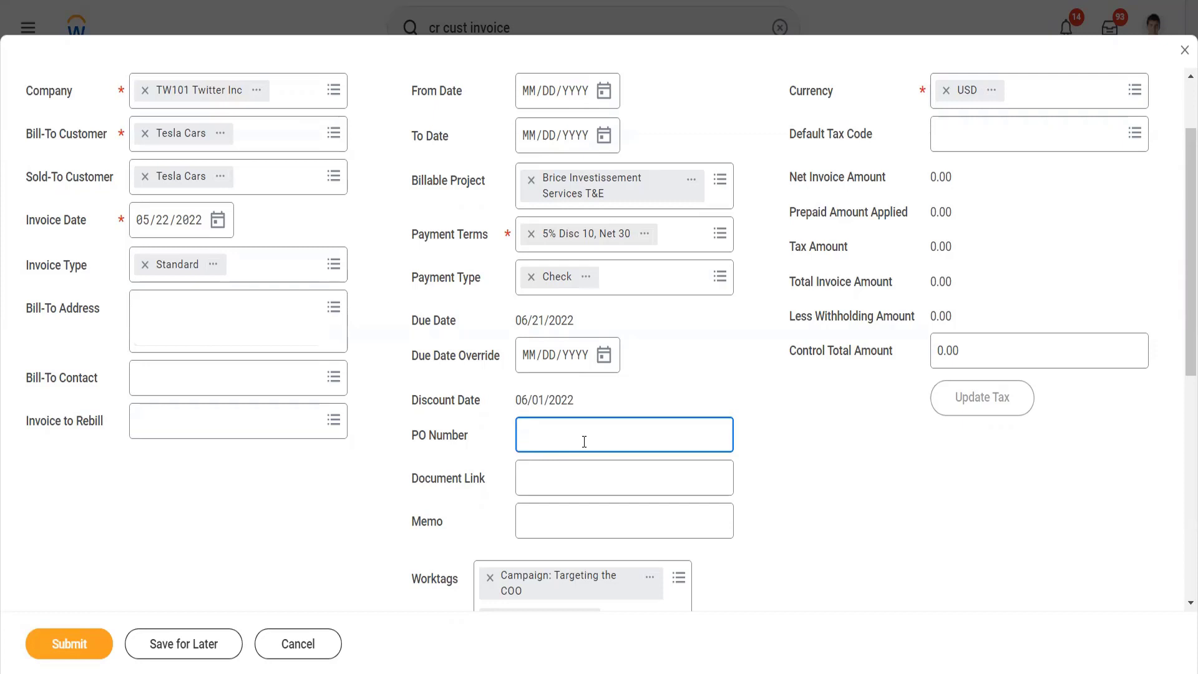
pyautogui.click(578, 473)
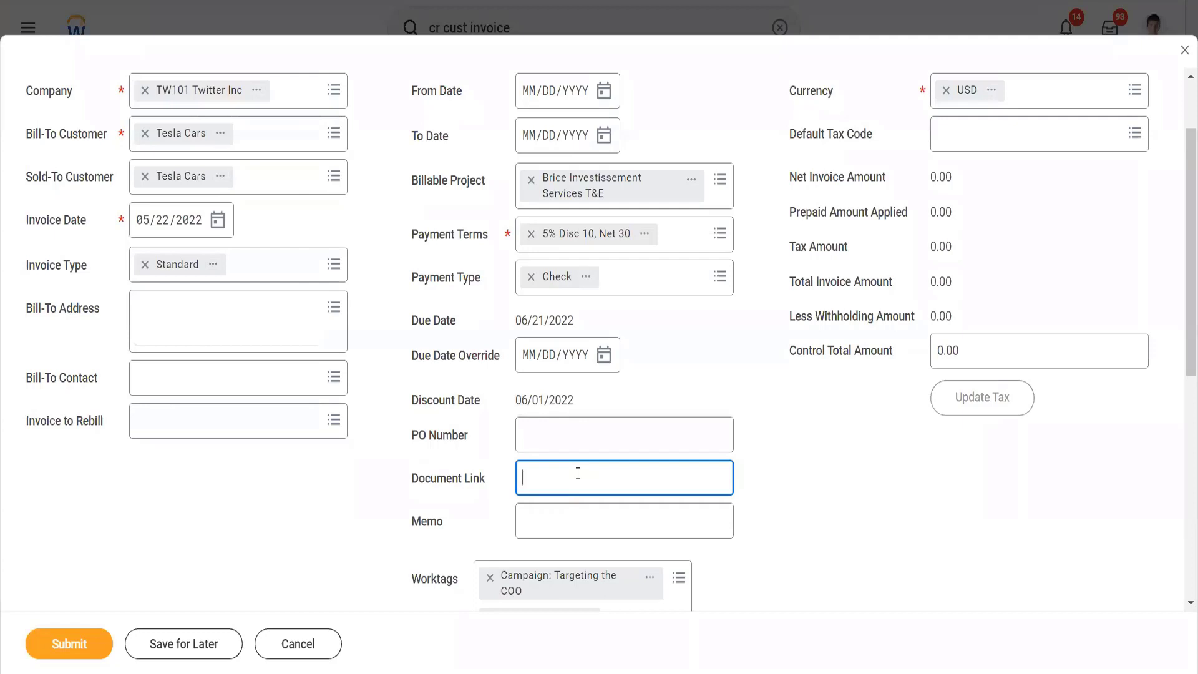
pyautogui.click(579, 516)
pyautogui.write('Thi')
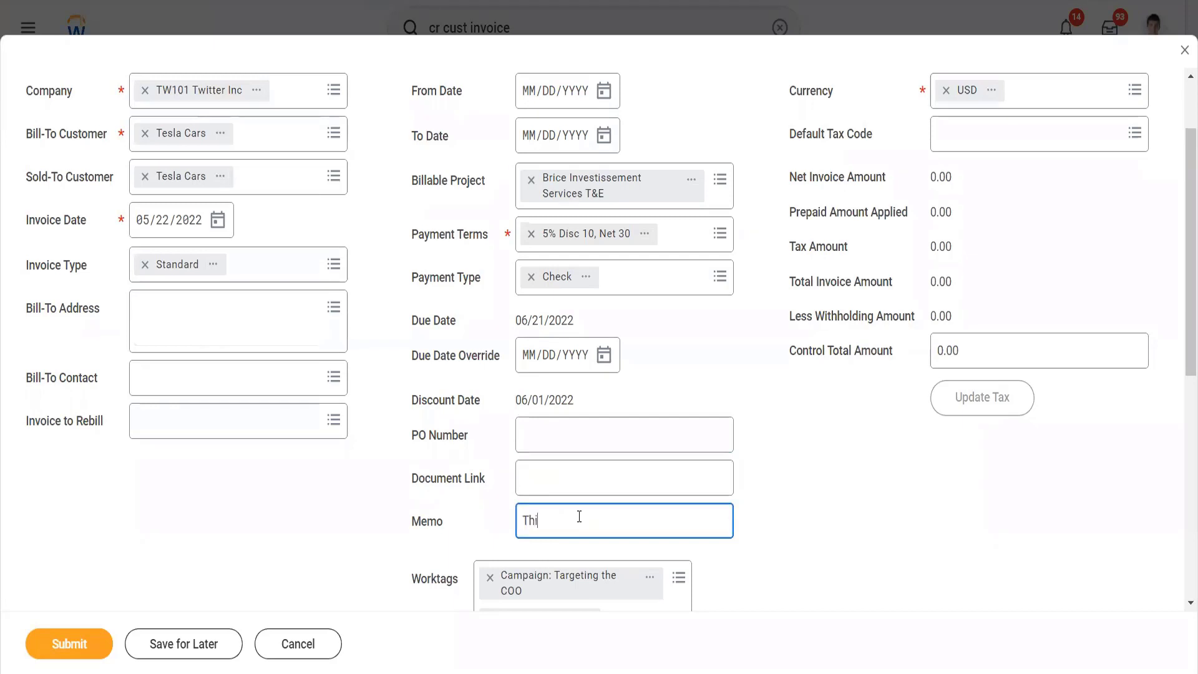
pyautogui.write('s is our first invoie')
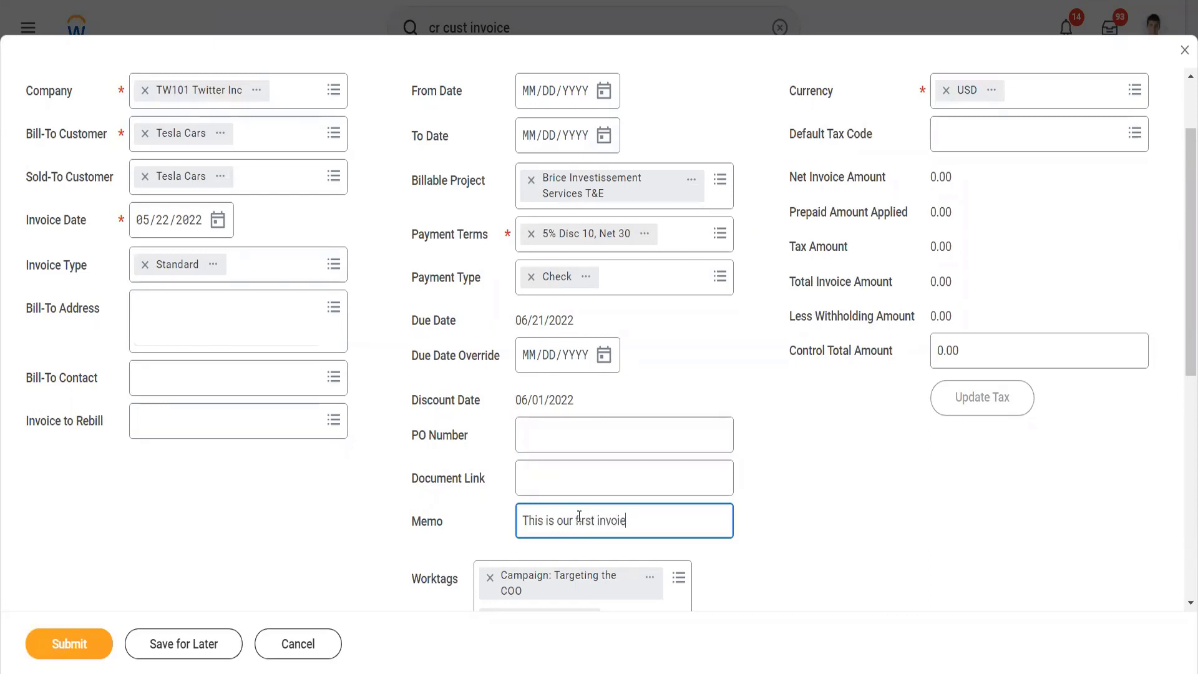
pyautogui.press('BackSpace')
pyautogui.write('ce')
# Step: Switch the invoice's currency to INR and back to USD
pyautogui.scroll(-3, 740, 531)
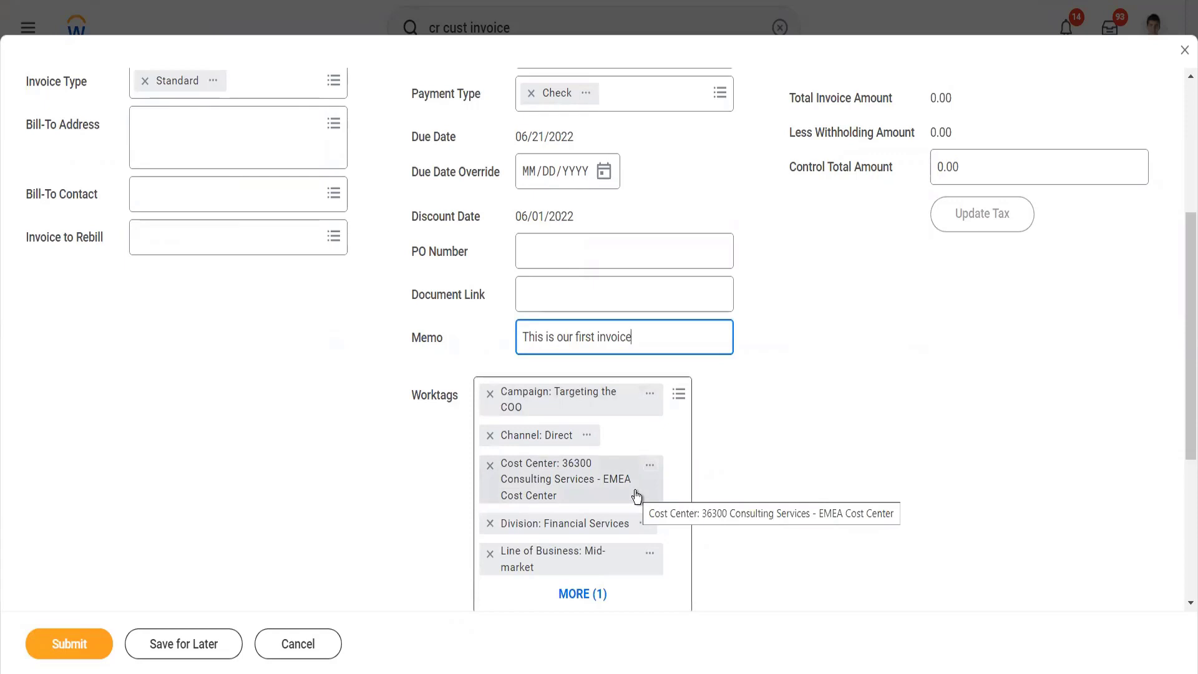
pyautogui.scroll(-5, 773, 498)
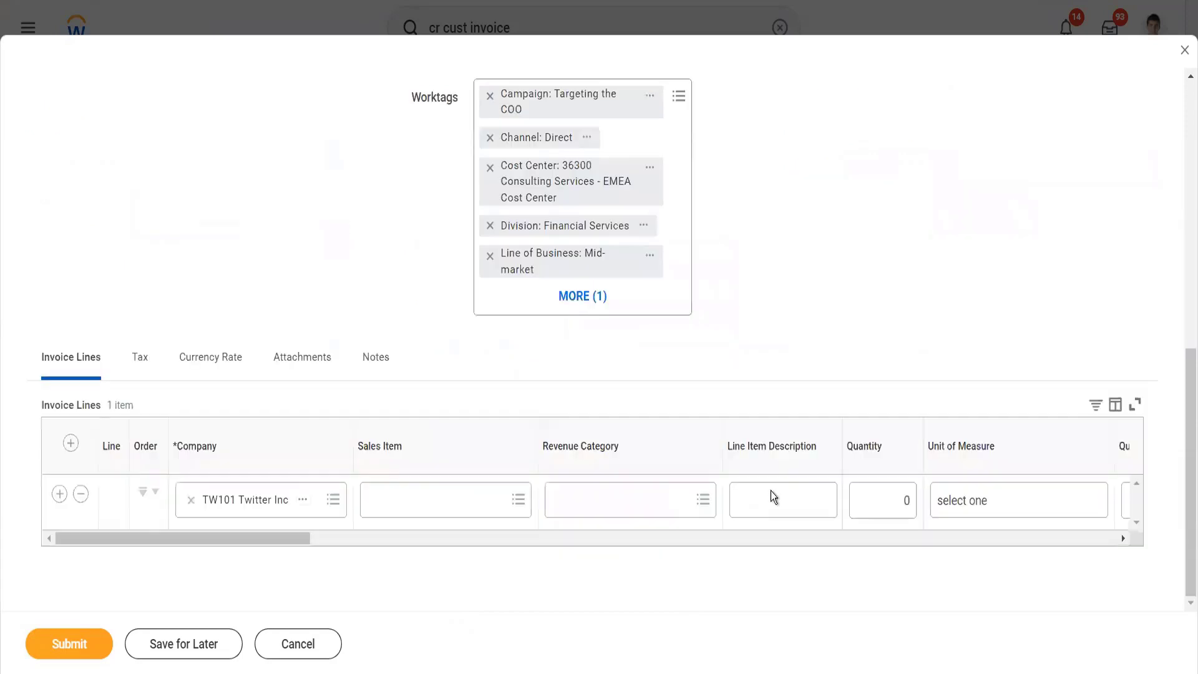
pyautogui.scroll(6, 774, 497)
pyautogui.scroll(3, 877, 423)
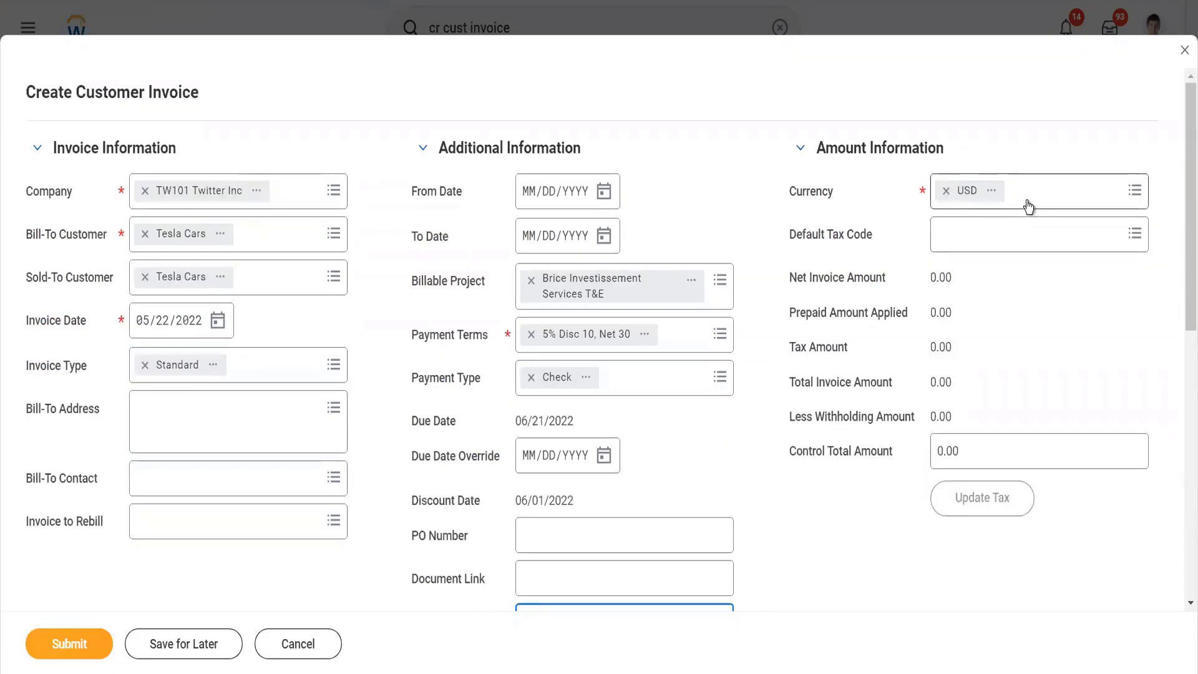
pyautogui.click(1027, 201)
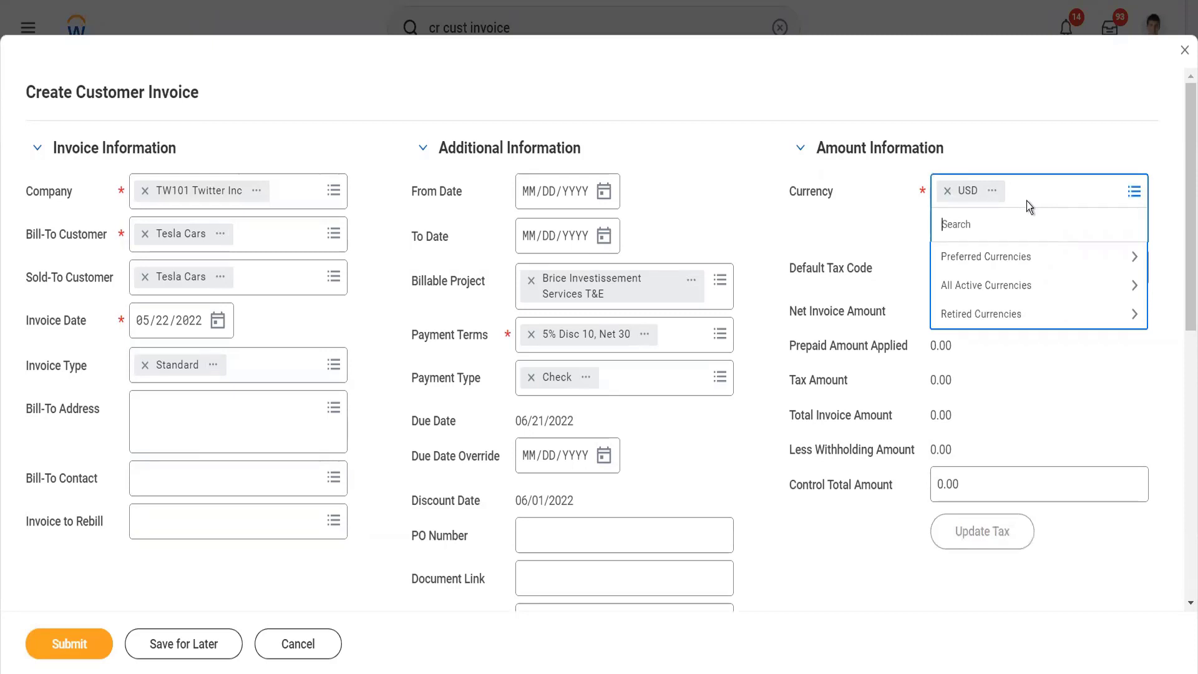
pyautogui.write('inr')
pyautogui.press('Return')
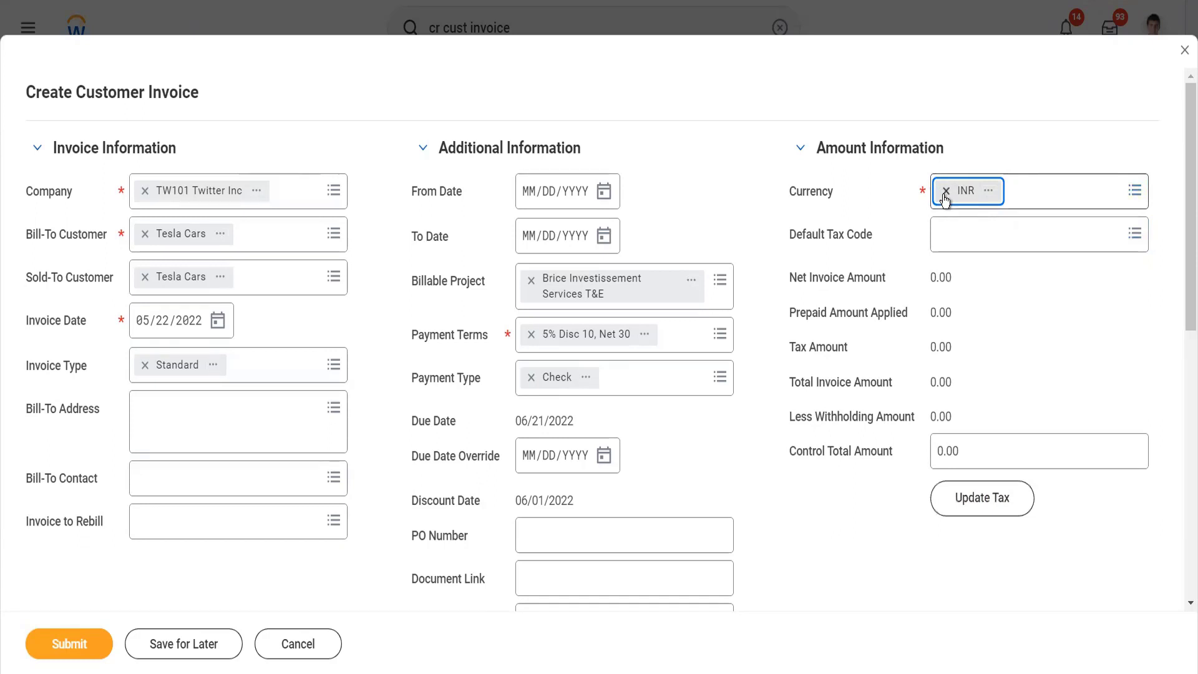
pyautogui.click(946, 197)
pyautogui.write('usd')
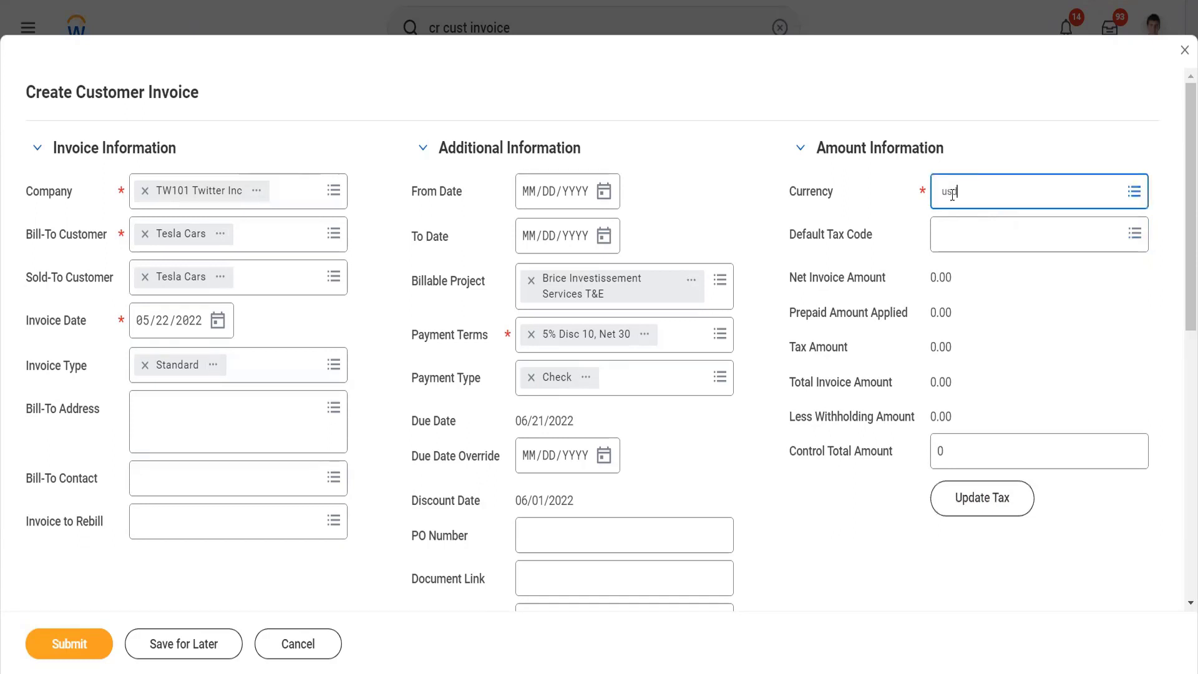
pyautogui.press('Return')
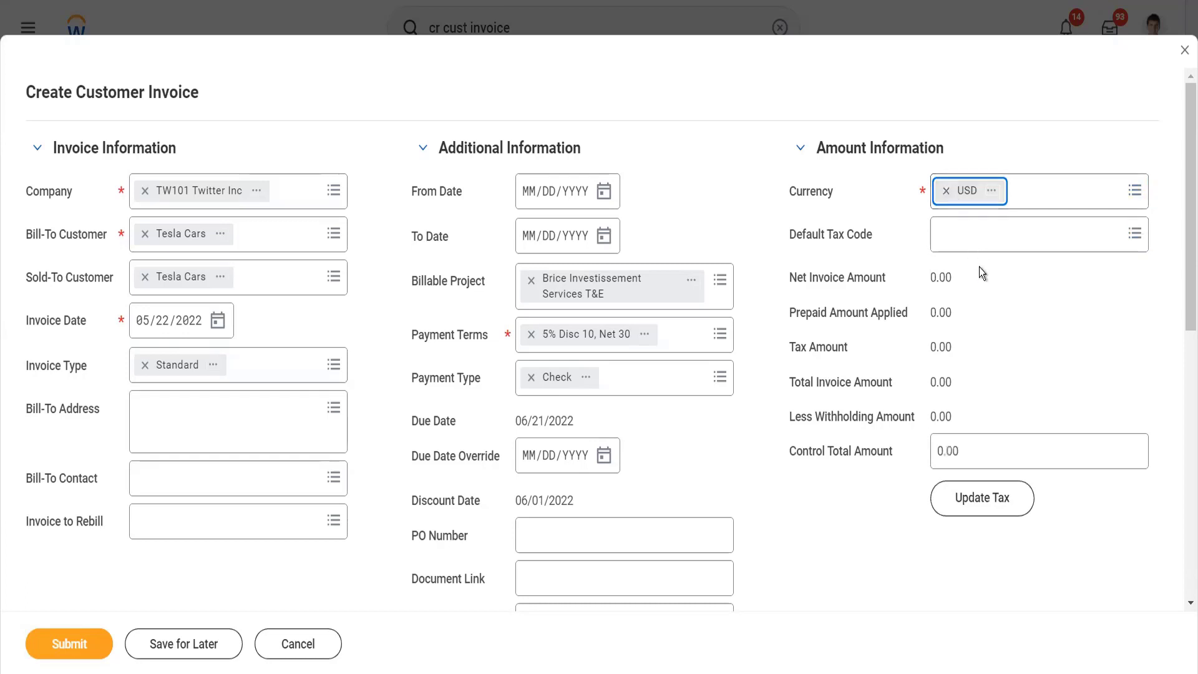
# Step: Check the invoice's default tax code options and its control total amount
pyautogui.click(959, 237)
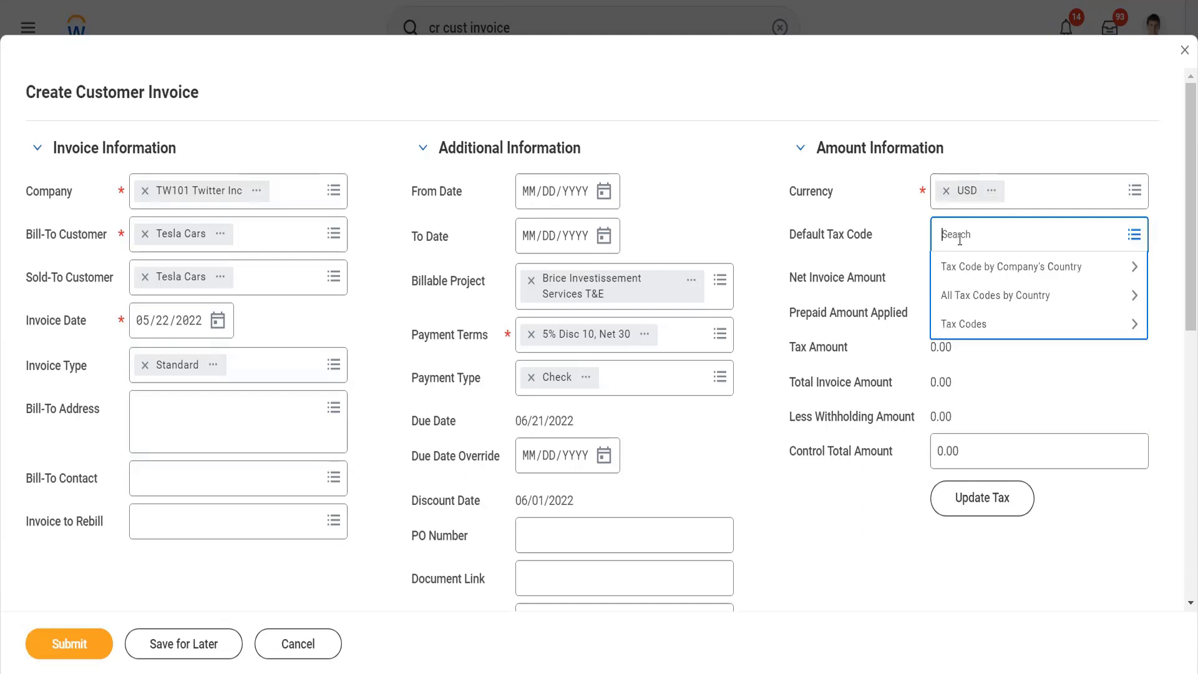
pyautogui.click(901, 380)
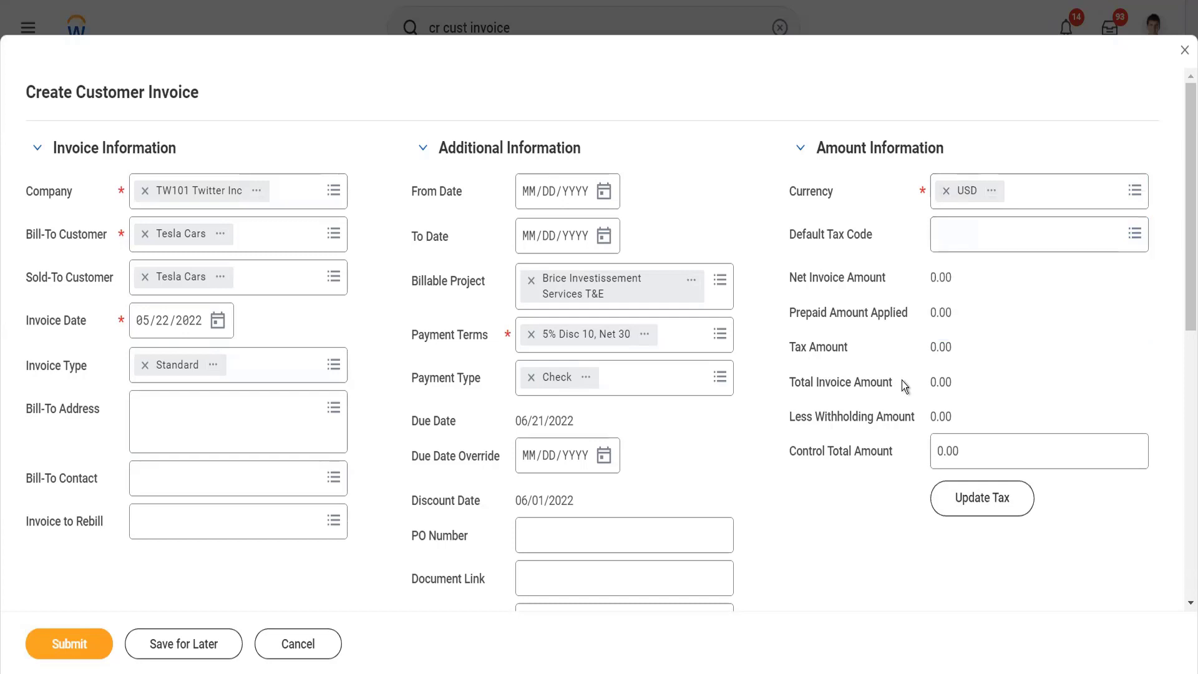
pyautogui.scroll(-4, 901, 380)
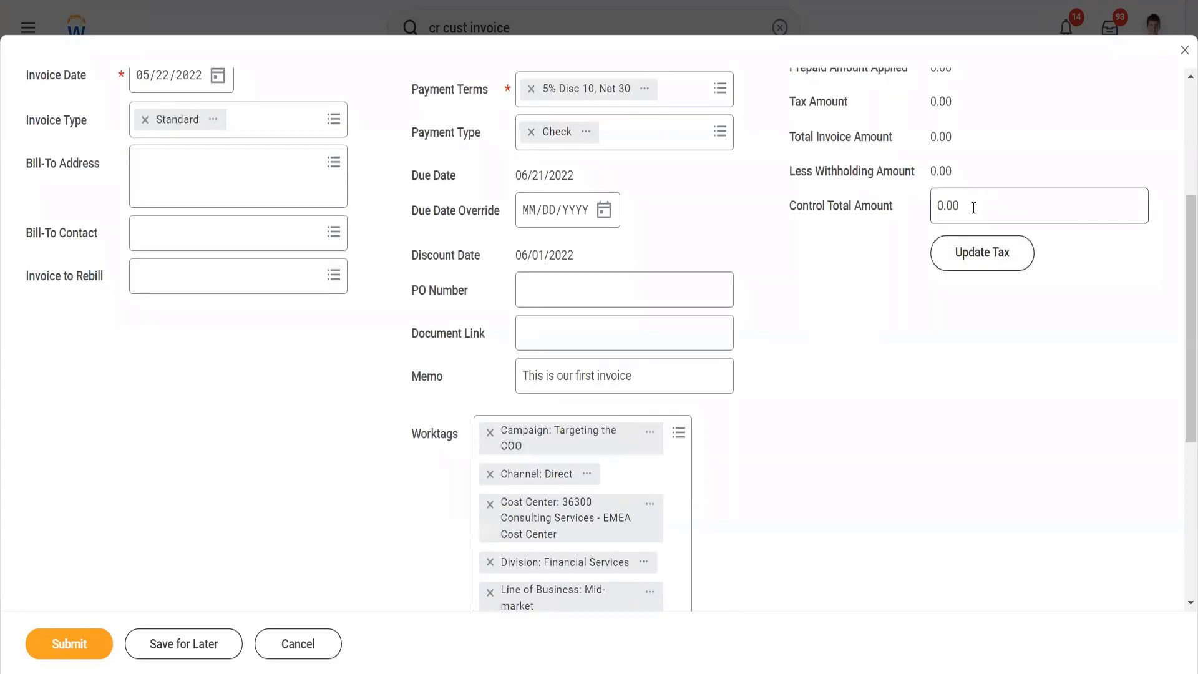
pyautogui.click(974, 207)
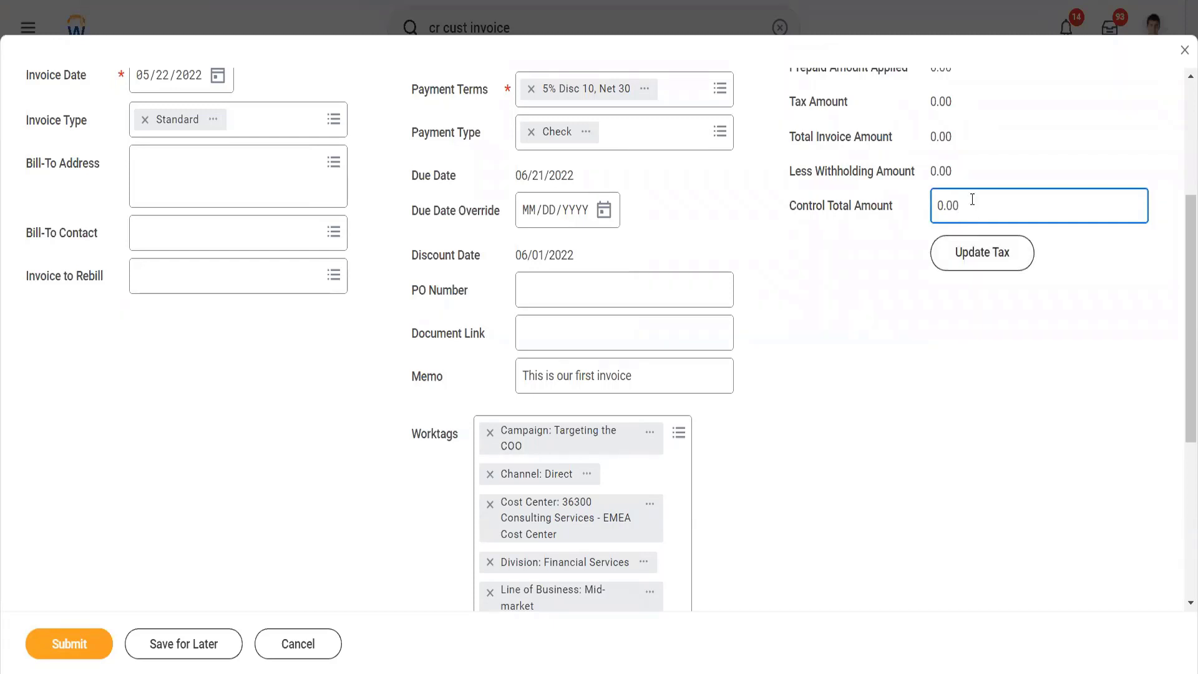
pyautogui.doubleClick(946, 205)
pyautogui.click(993, 351)
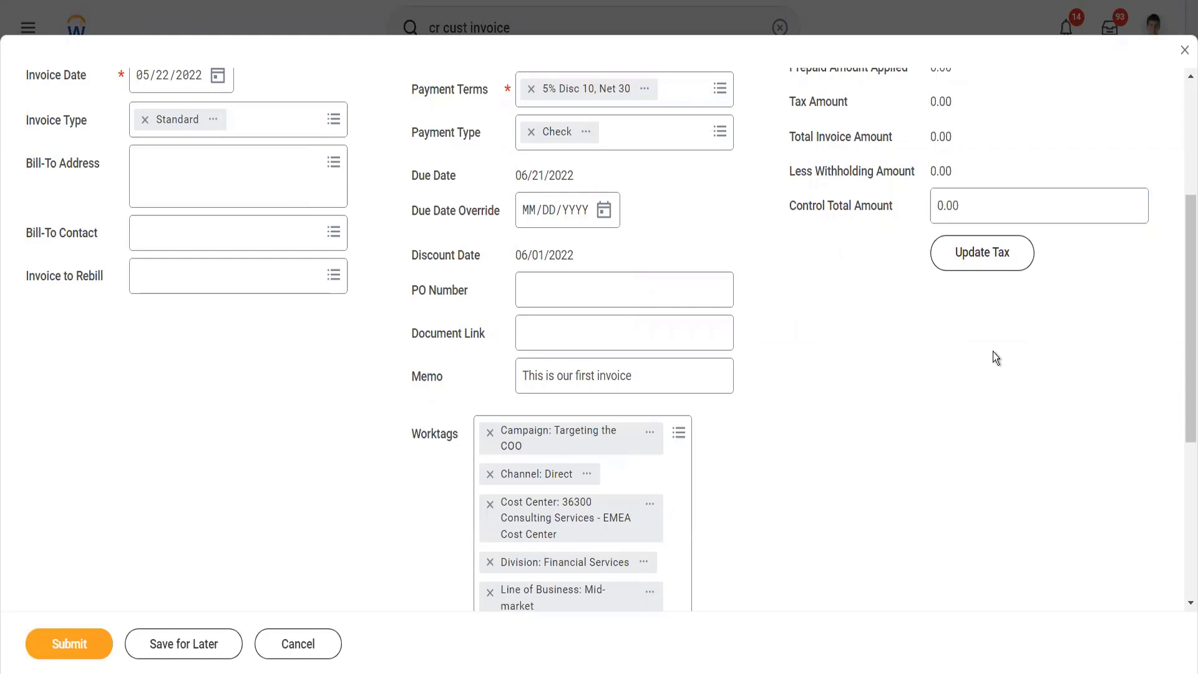
# Step: Set the sales item of the TW101 Twitter Inc invoice line to Workday Finance Module
pyautogui.scroll(-5, 993, 353)
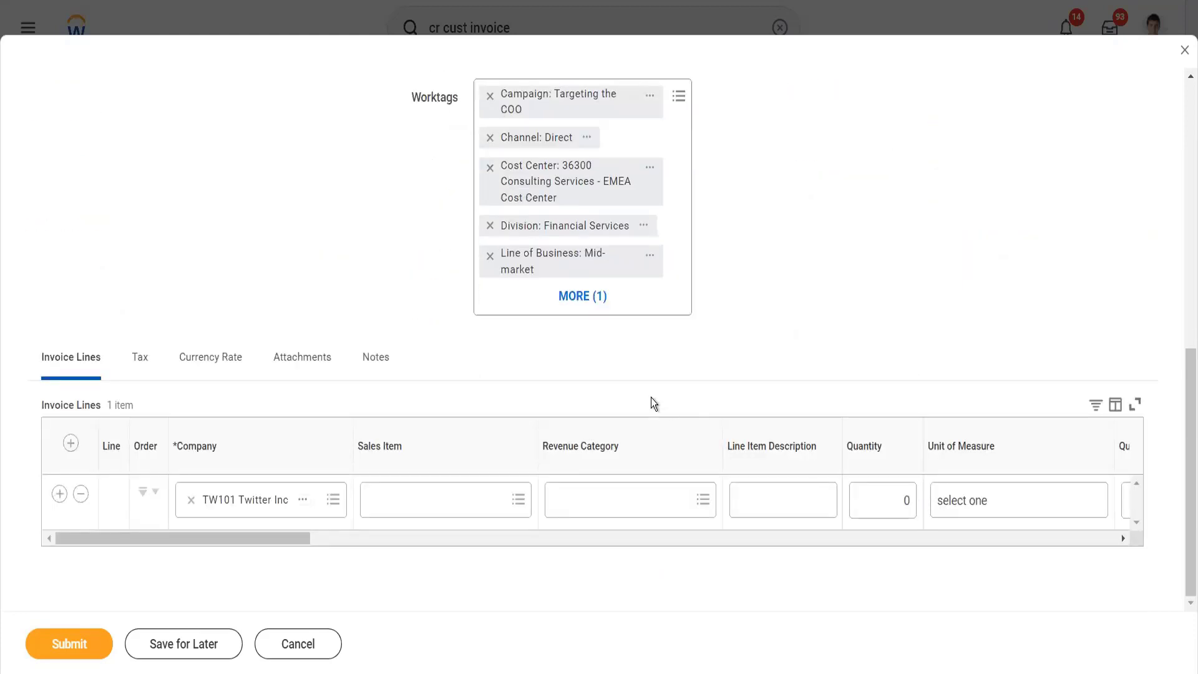
pyautogui.click(366, 499)
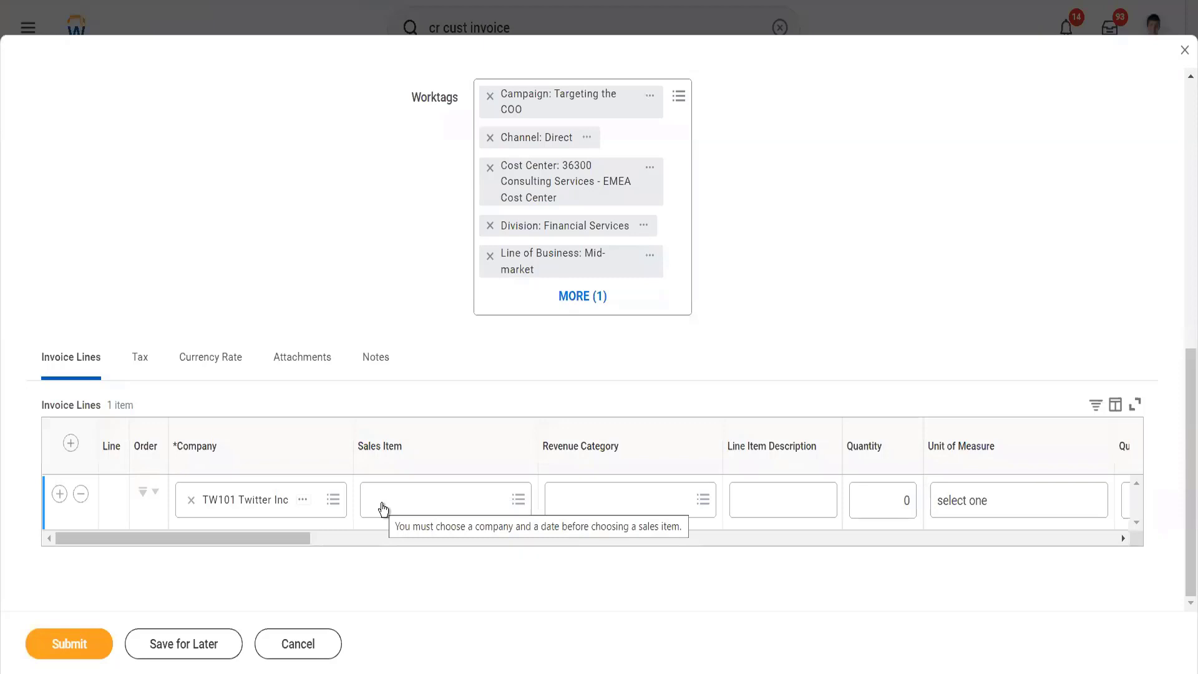
pyautogui.click(383, 509)
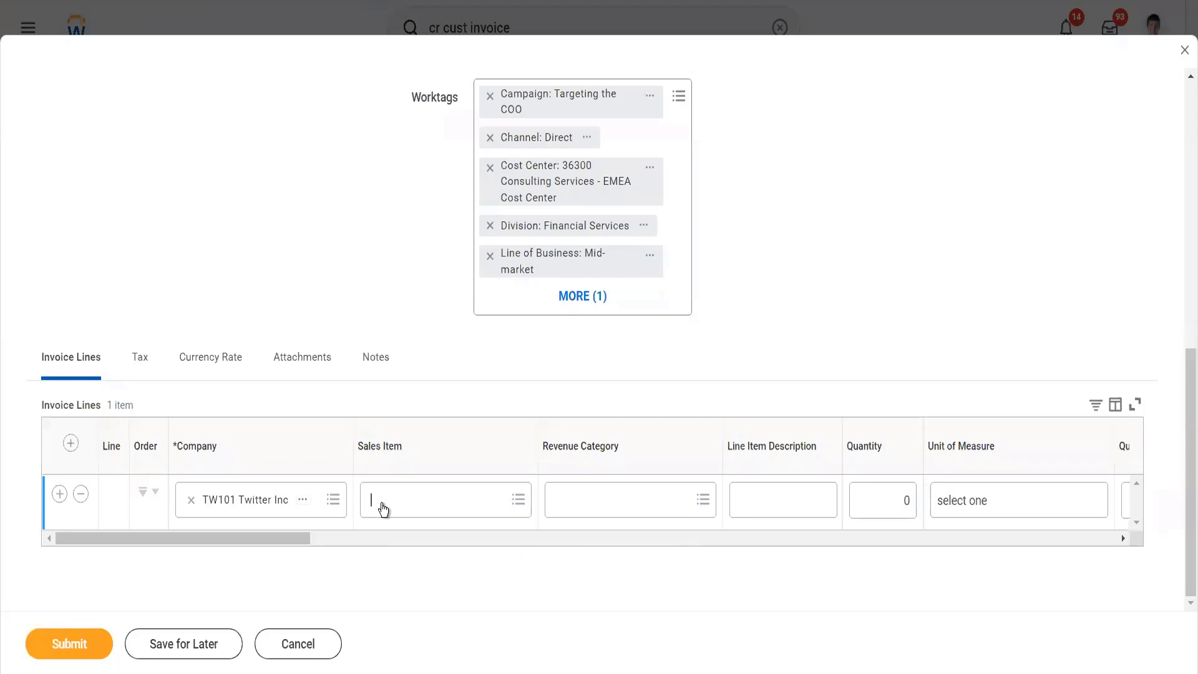
pyautogui.click(444, 501)
pyautogui.write('workday')
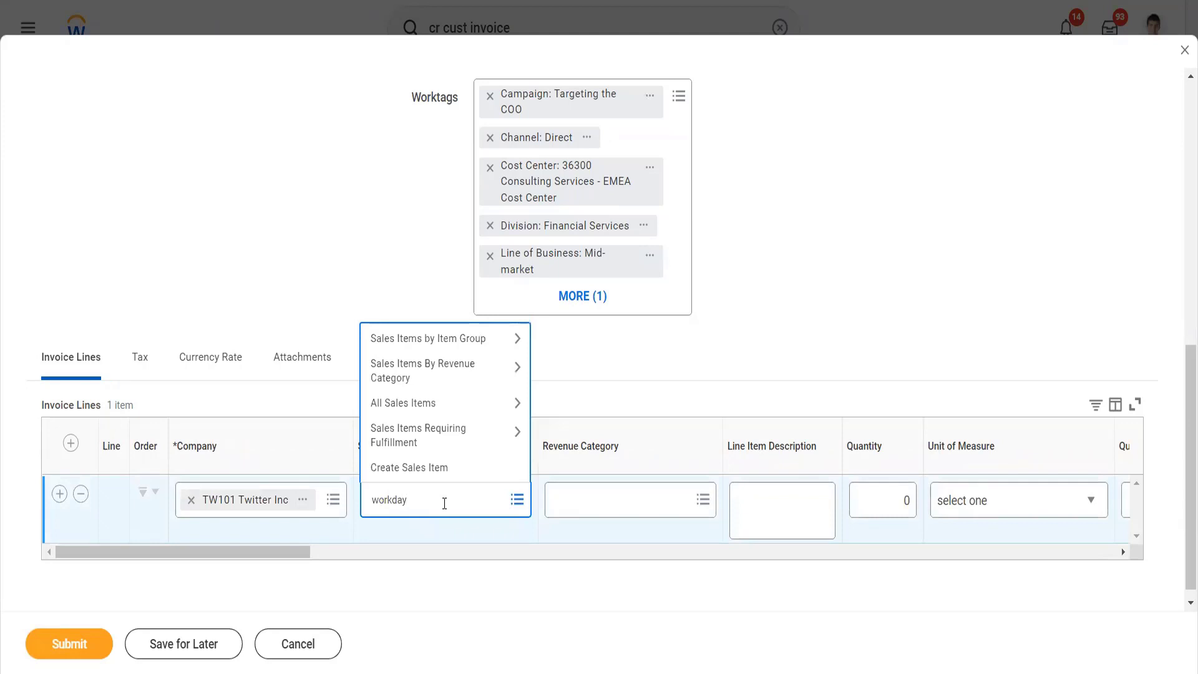
pyautogui.press('Return')
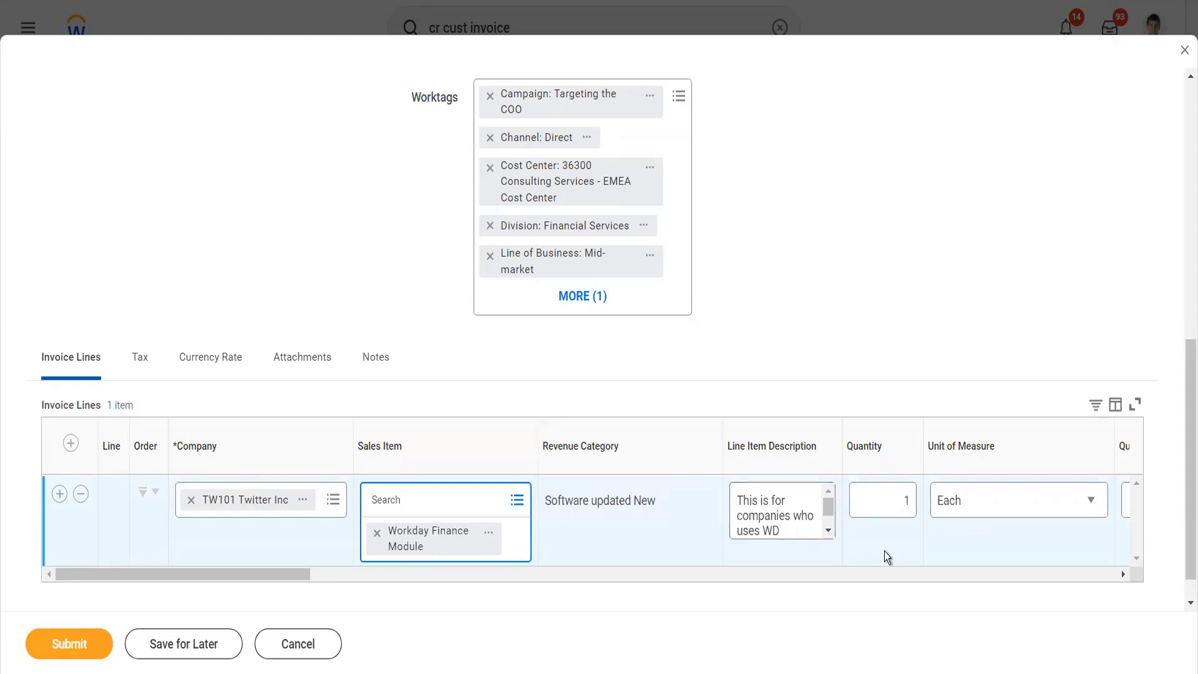
# Step: Examine the invoice line's quantities, unit price, dates, contract line, deferred revenue, ship-to and tax fields
pyautogui.hscroll(2, 884, 552)
pyautogui.scroll(1, 885, 551)
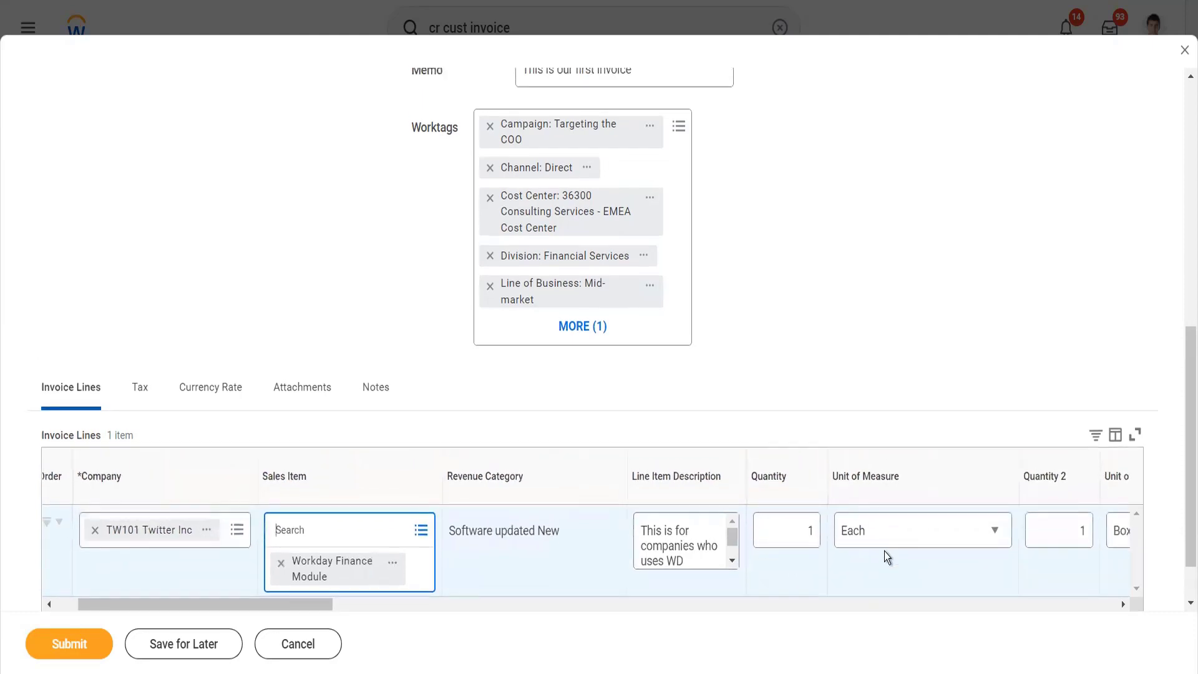
pyautogui.hscroll(3, 884, 552)
pyautogui.hscroll(5, 885, 552)
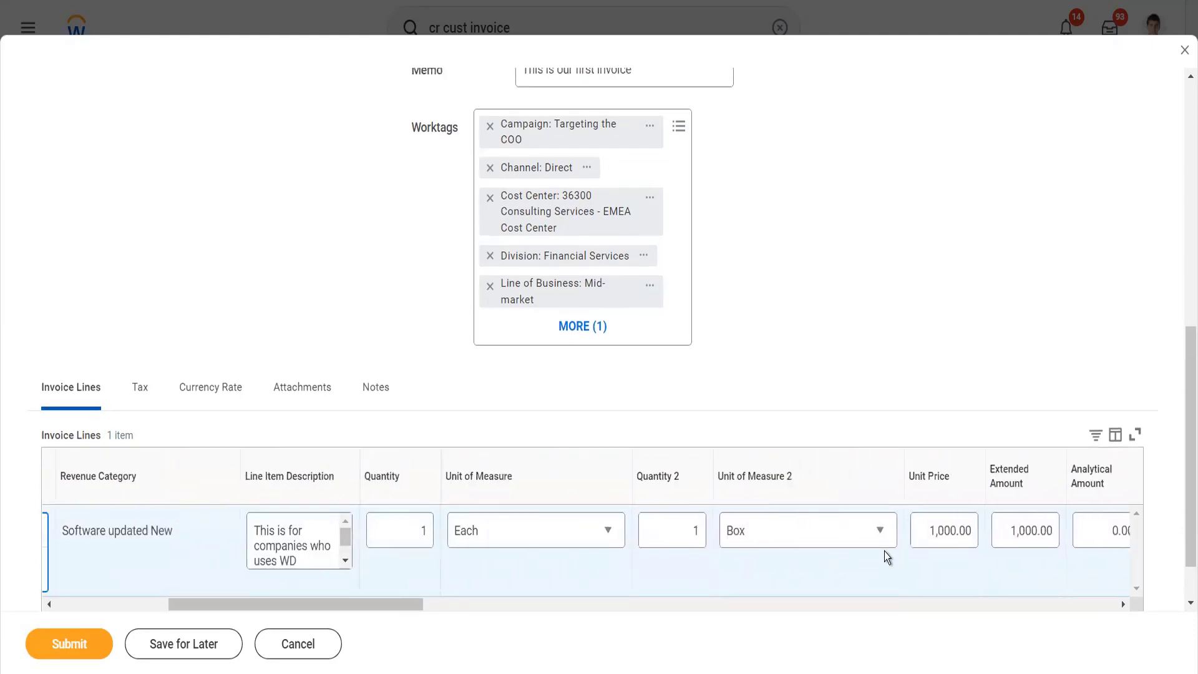
pyautogui.hscroll(2, 885, 552)
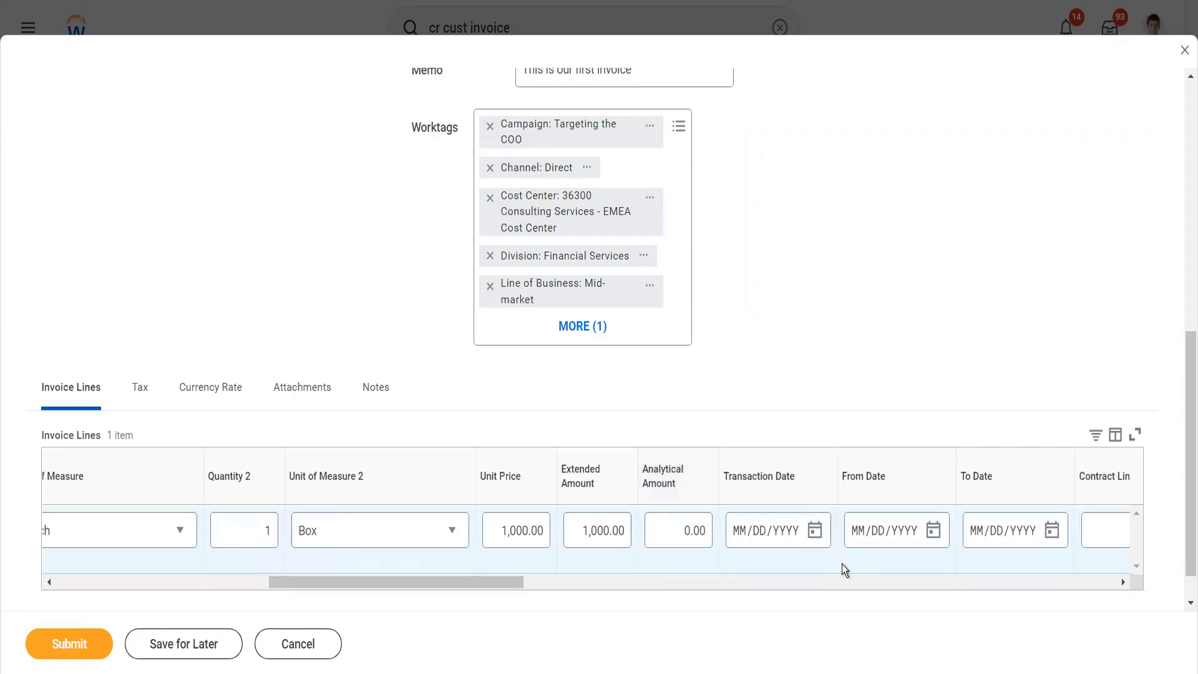
pyautogui.hscroll(1, 844, 570)
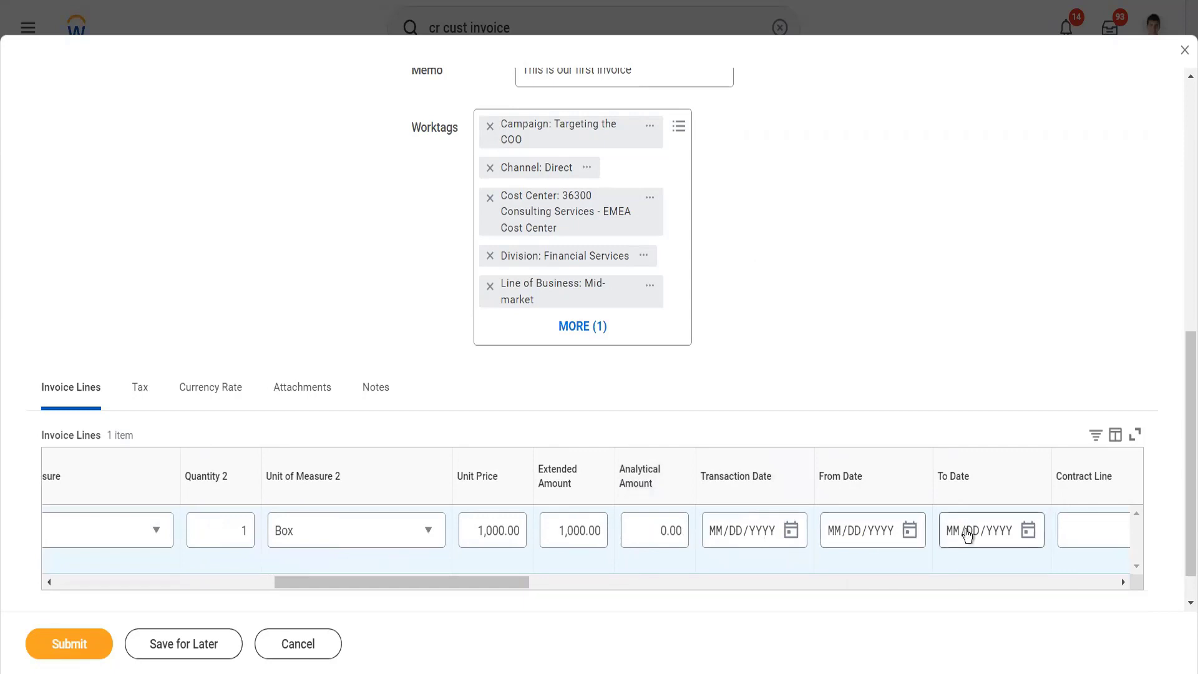
pyautogui.hscroll(5, 967, 536)
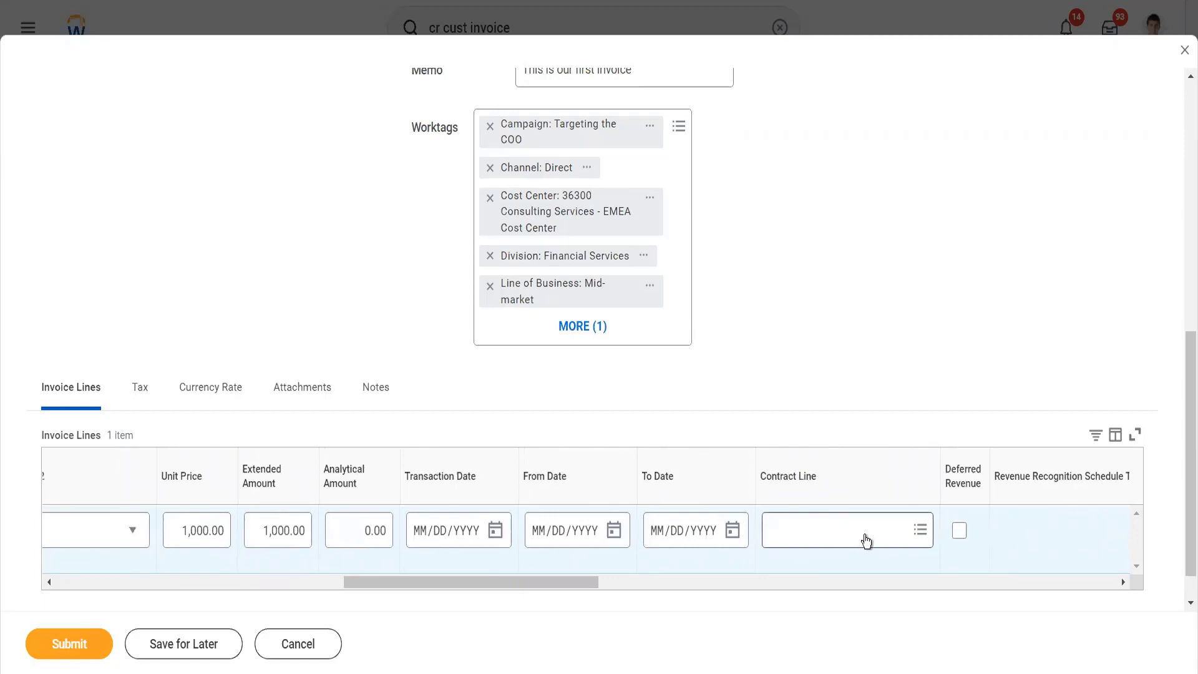
pyautogui.hscroll(3, 975, 562)
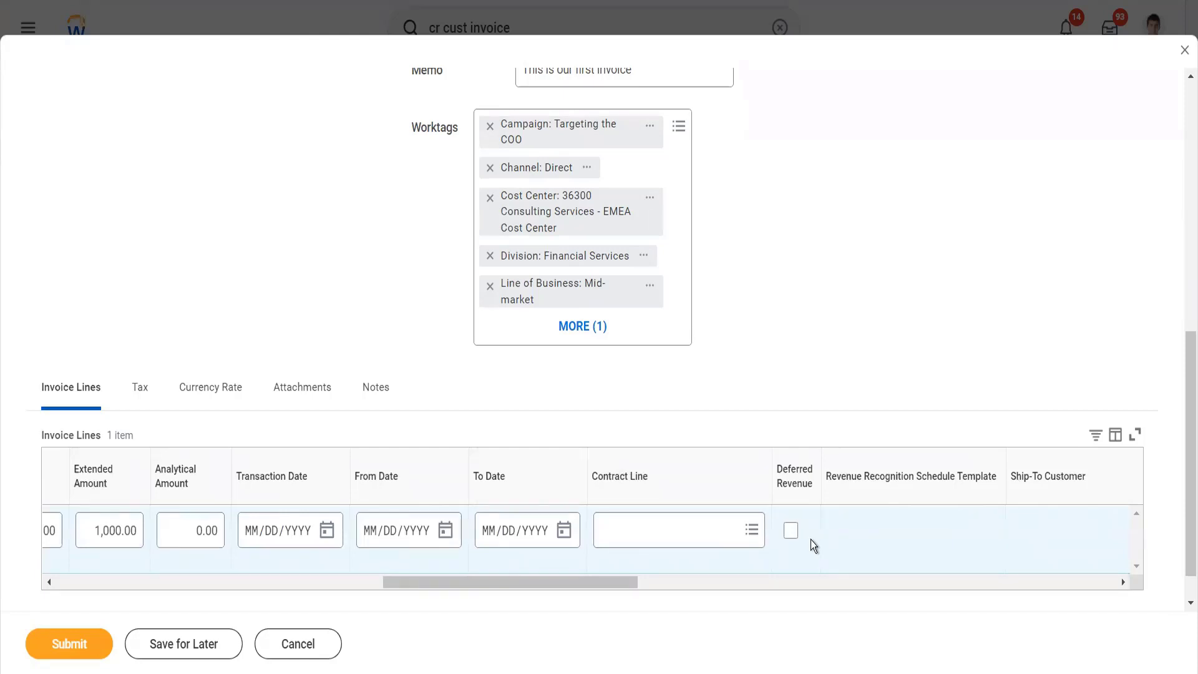
pyautogui.hscroll(5, 810, 541)
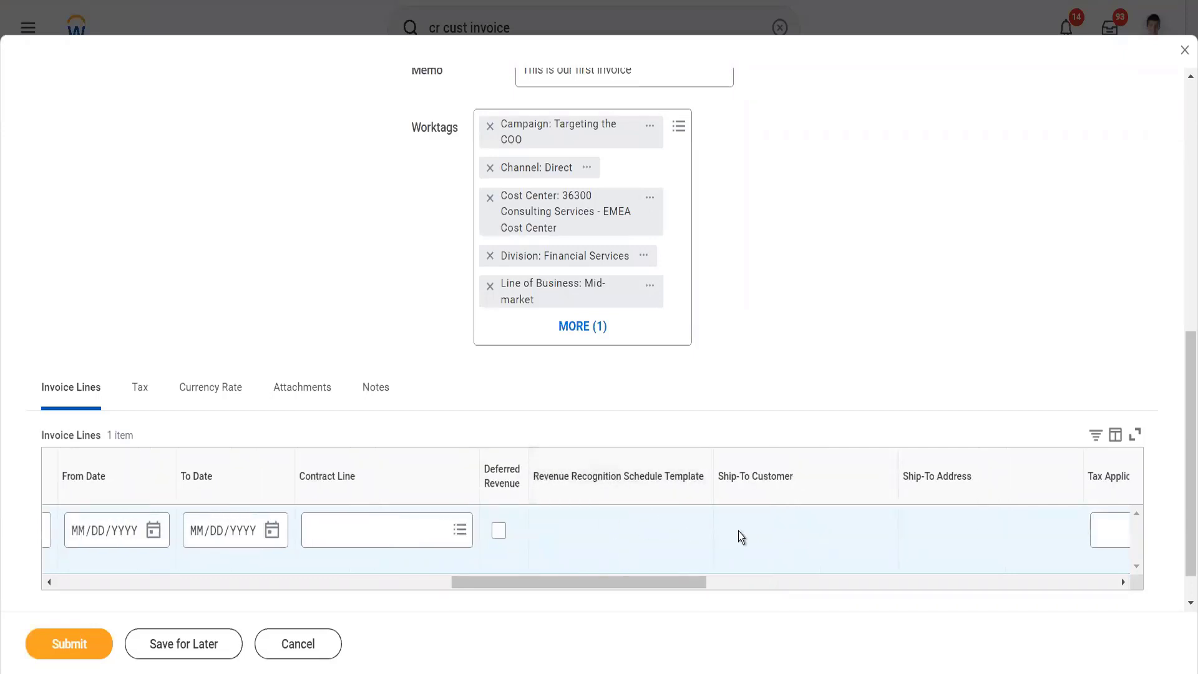
pyautogui.hscroll(8, 741, 536)
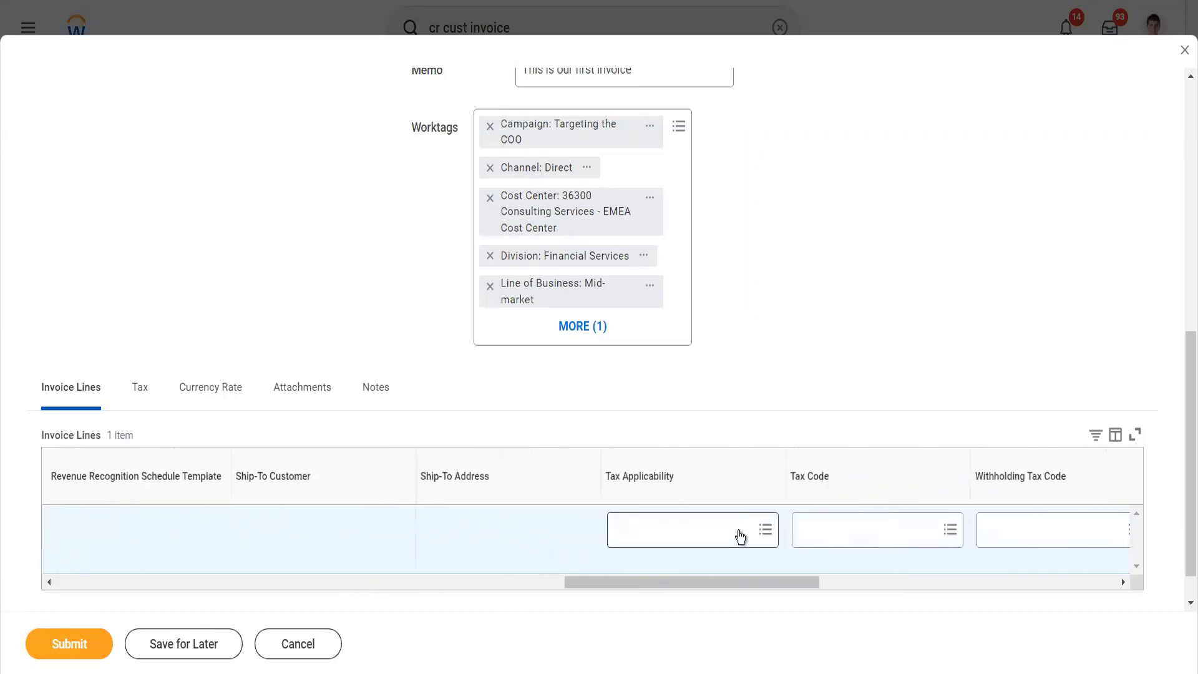
pyautogui.hscroll(4, 861, 543)
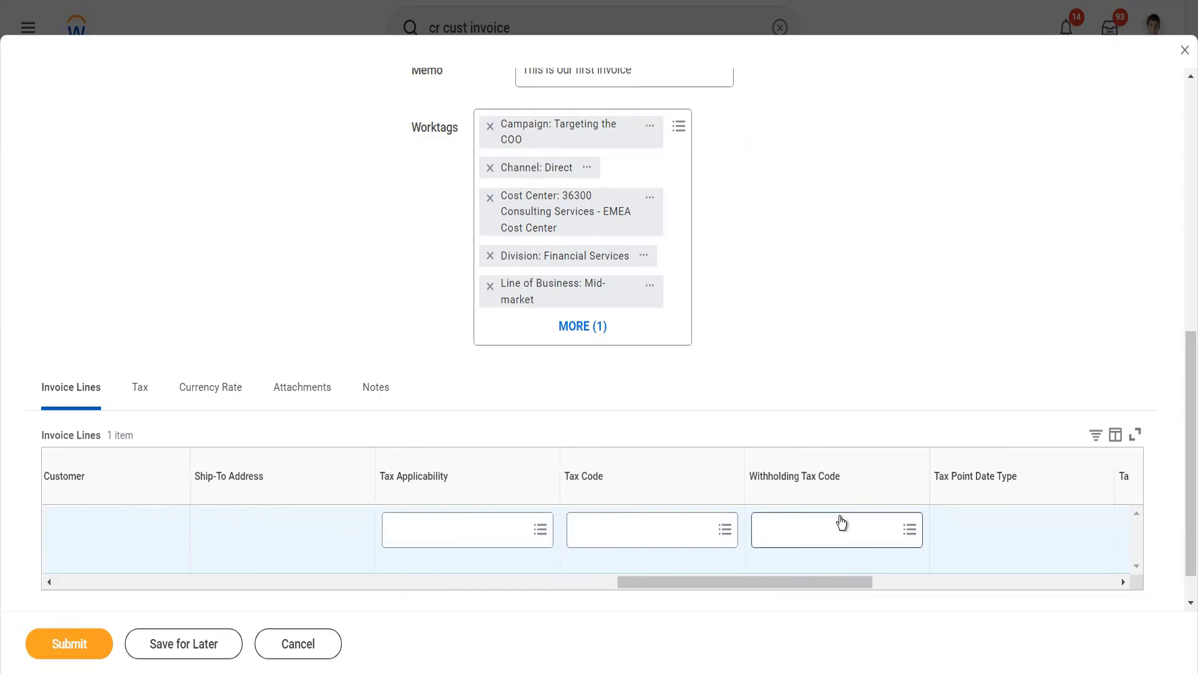
pyautogui.hscroll(3, 841, 522)
pyautogui.hscroll(-10, 843, 523)
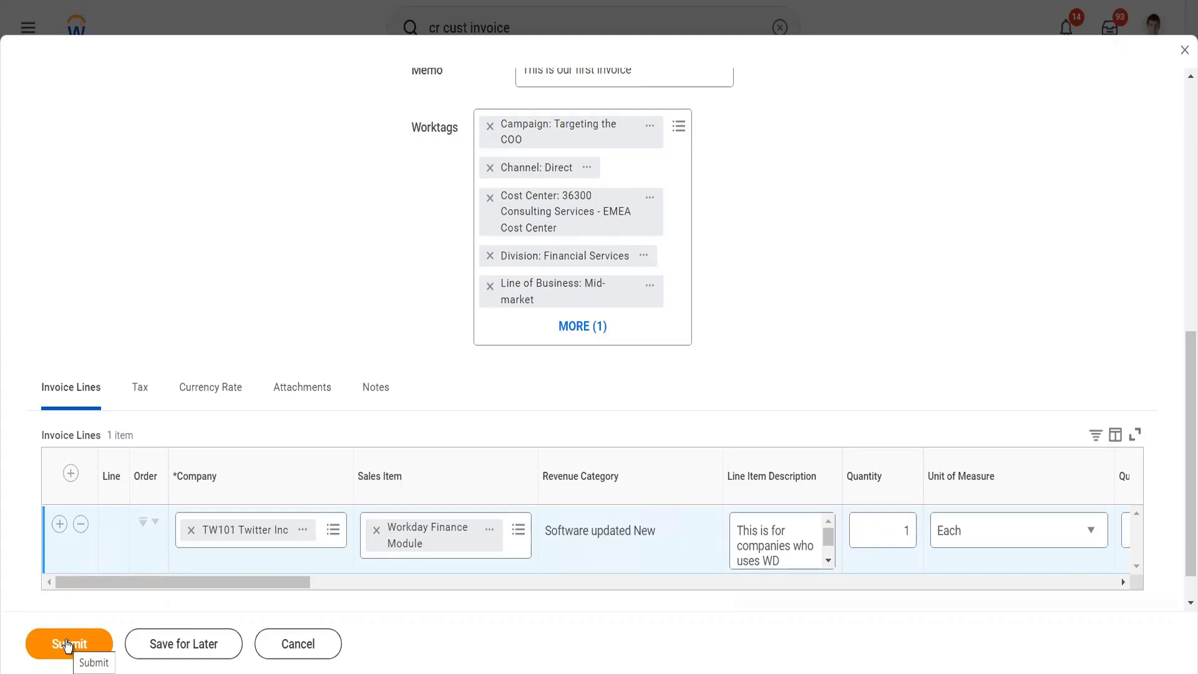
# Step: Submit the customer invoice and open its submission details and process information
pyautogui.click(67, 644)
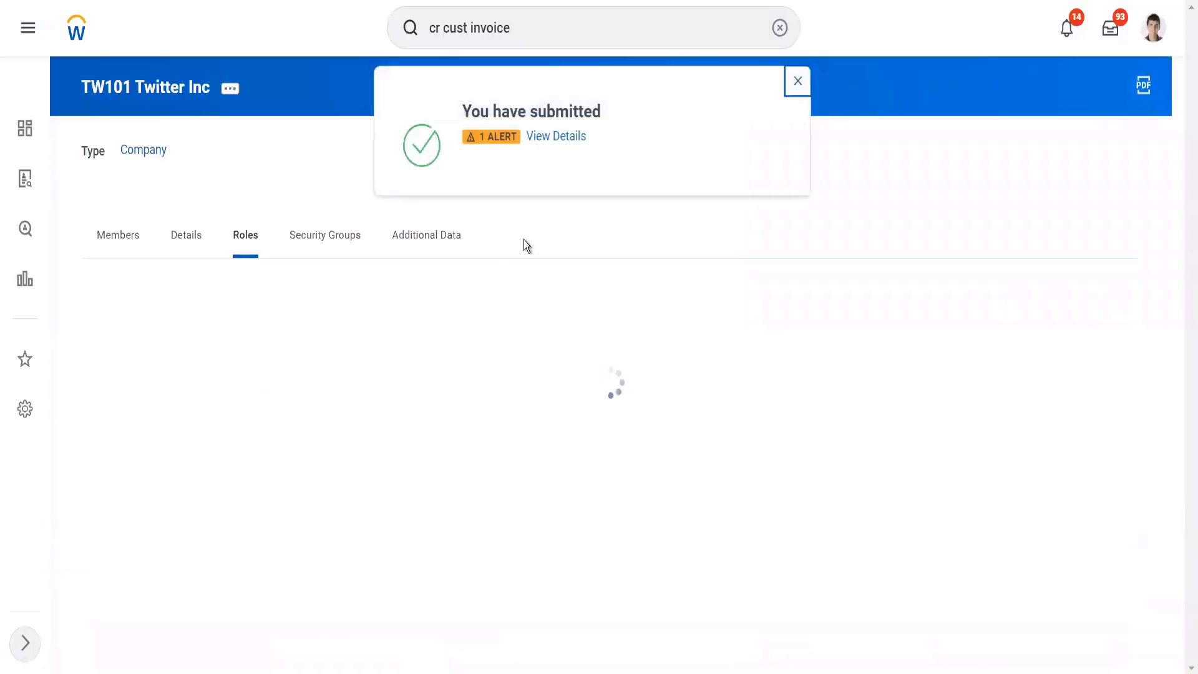
pyautogui.click(552, 143)
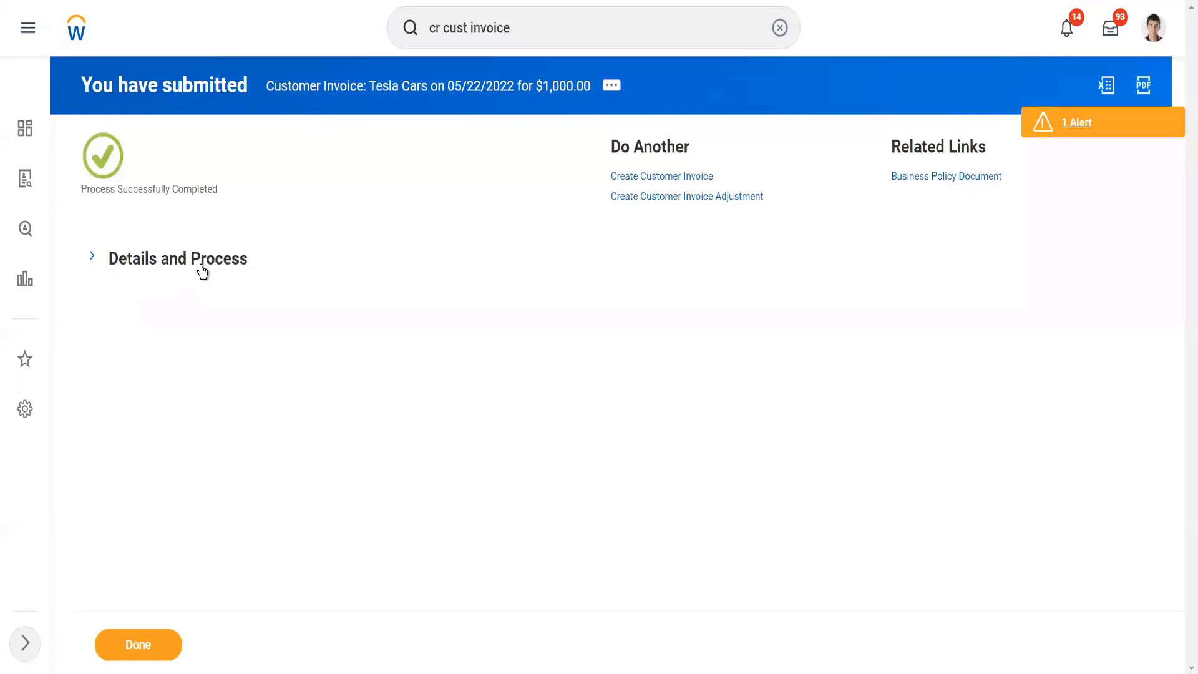
pyautogui.click(202, 272)
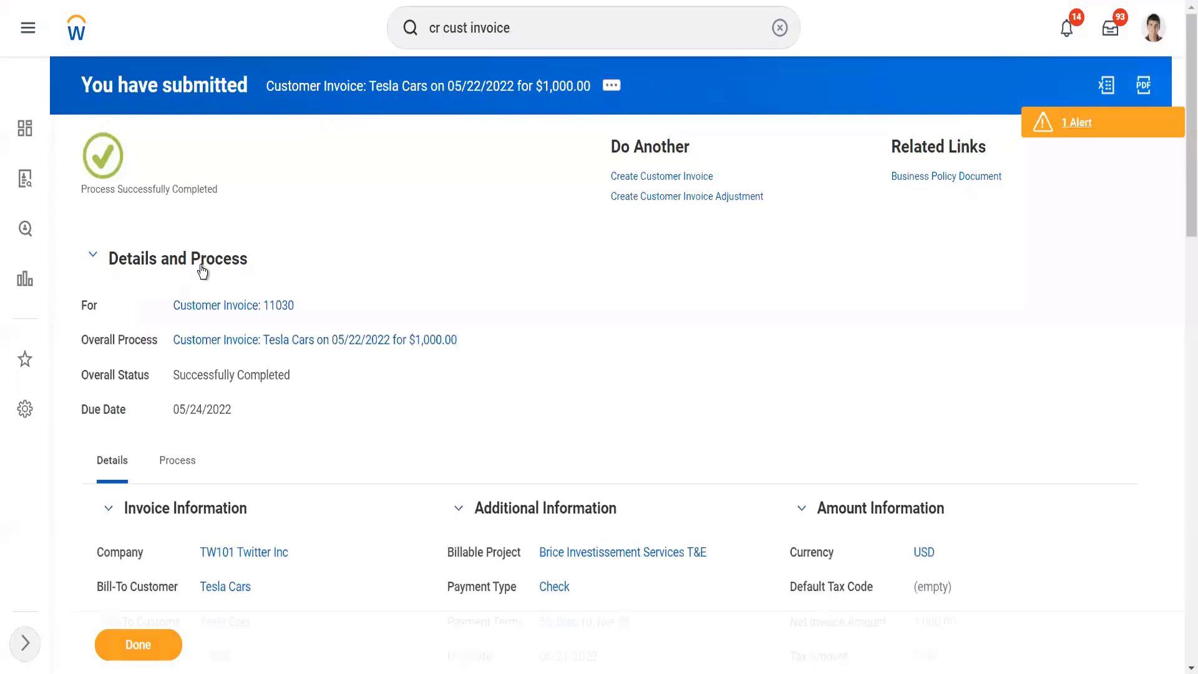
# Step: Open the submitted customer invoice and review its header information, worktags and invoice lines
pyautogui.click(240, 311)
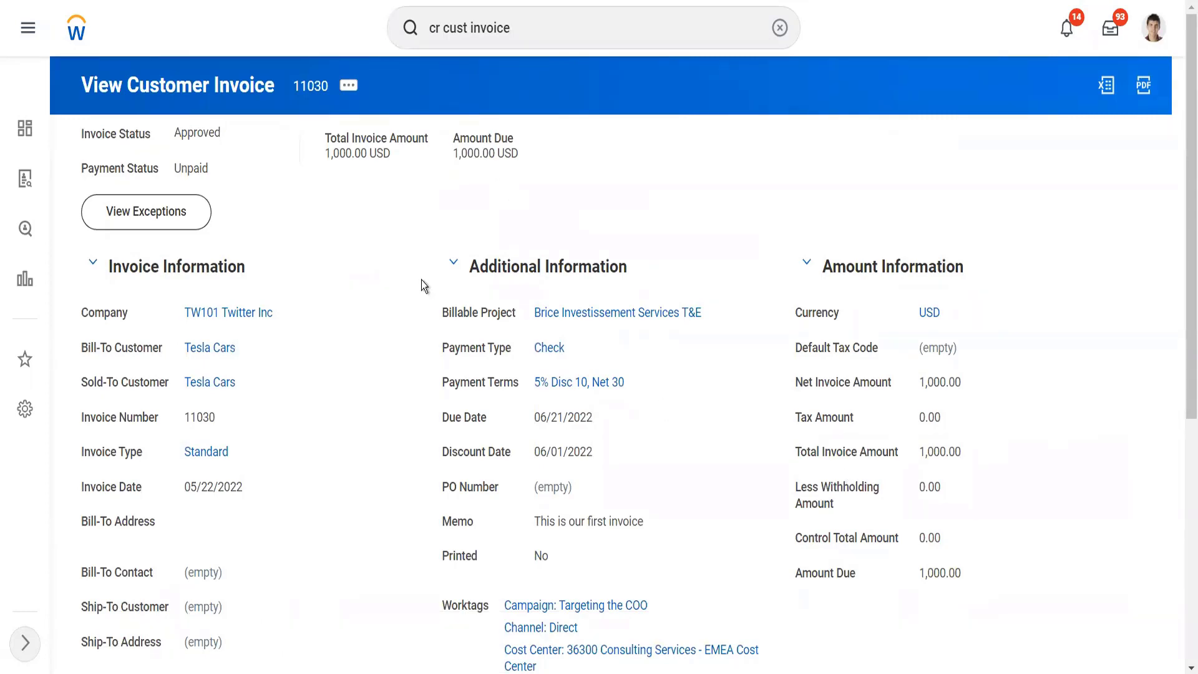
pyautogui.scroll(-5, 422, 280)
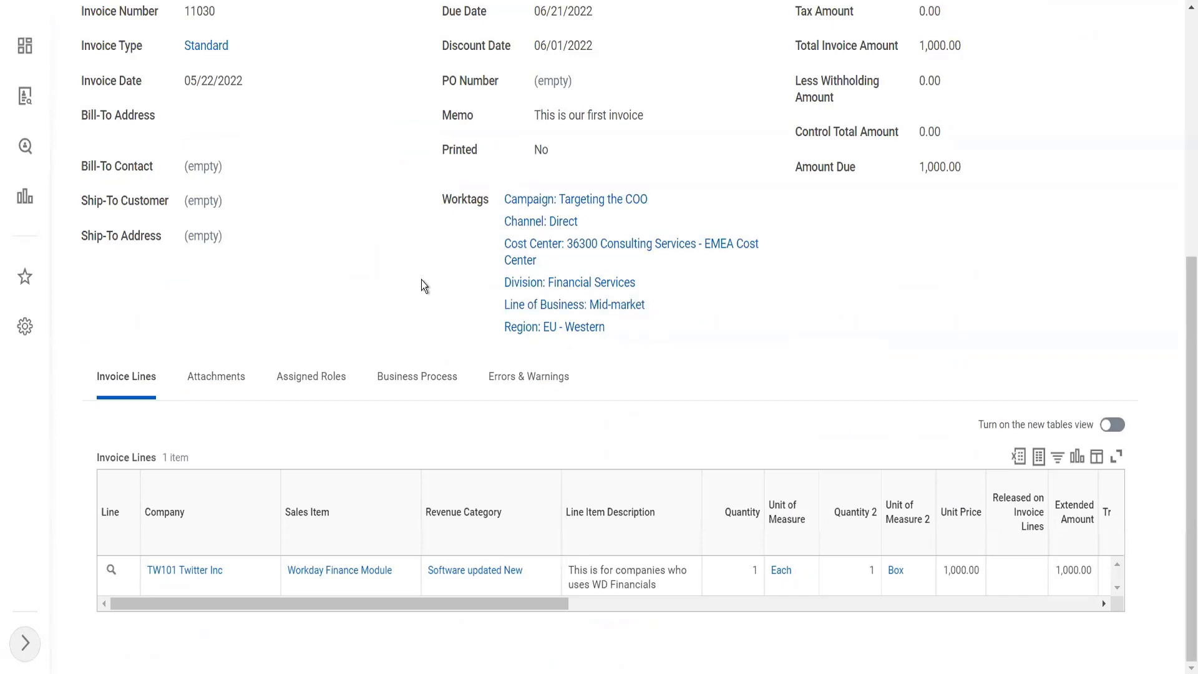
pyautogui.scroll(5, 421, 285)
# Step: View the accounting for the customer invoice and examine the operational journal's details and its journal lines
pyautogui.click(349, 84)
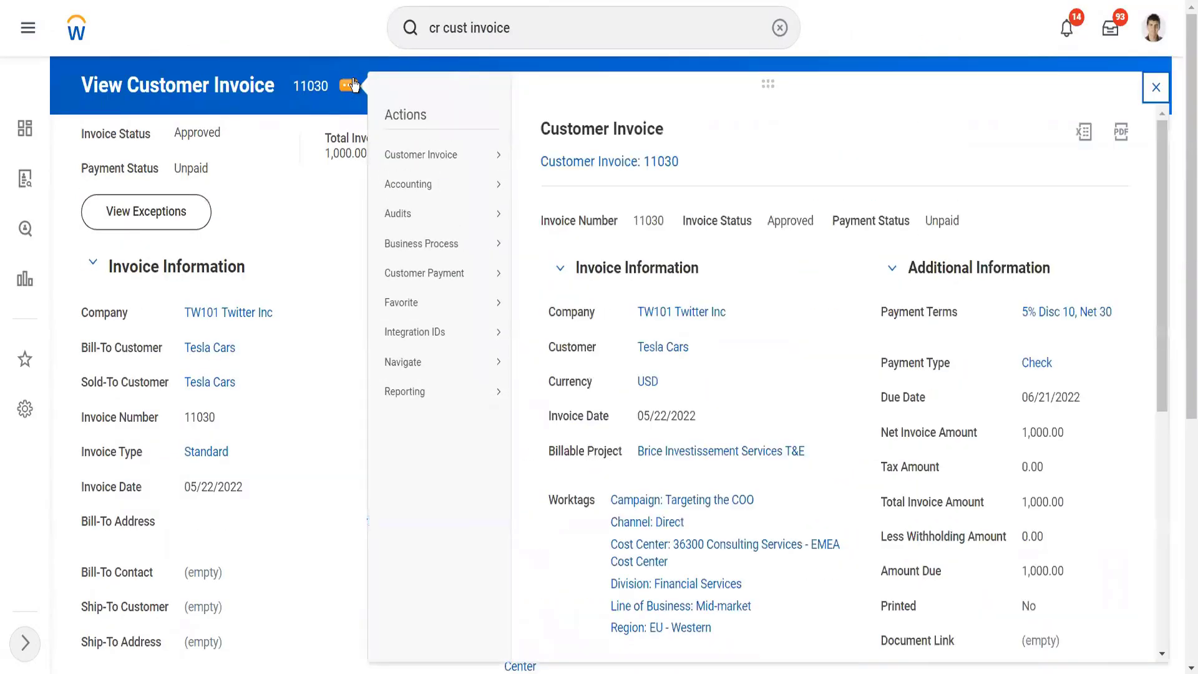
pyautogui.moveTo(410, 186)
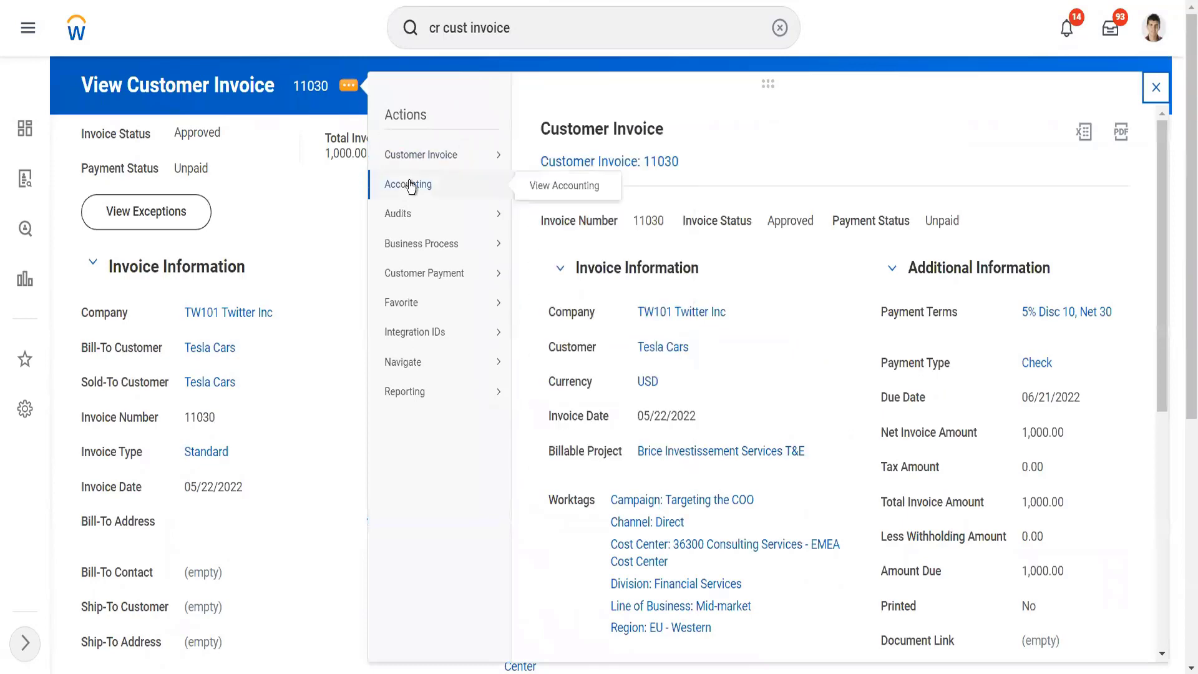
pyautogui.click(554, 192)
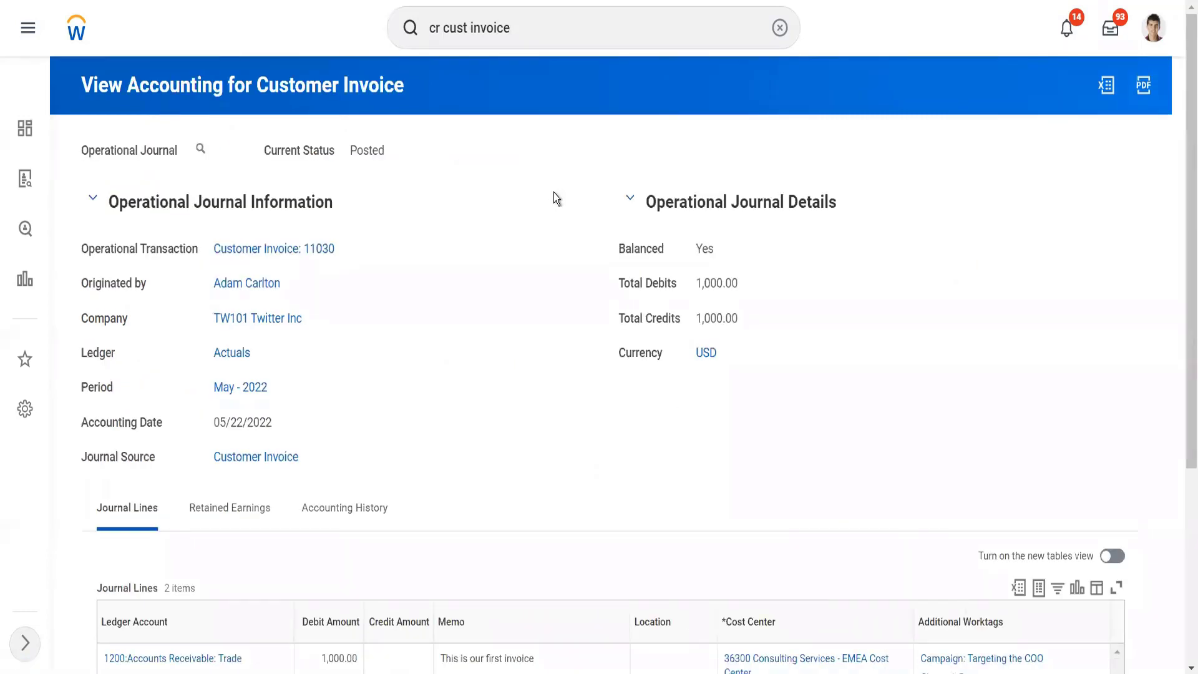
pyautogui.scroll(-2, 553, 192)
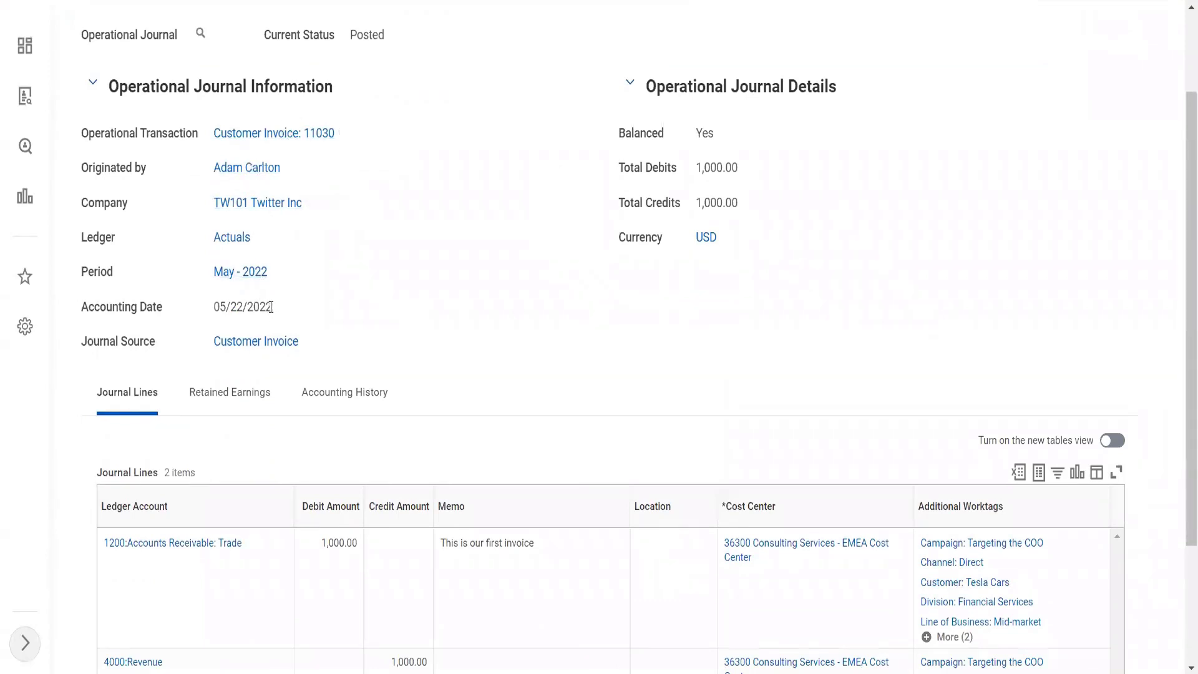
pyautogui.scroll(-1, 271, 307)
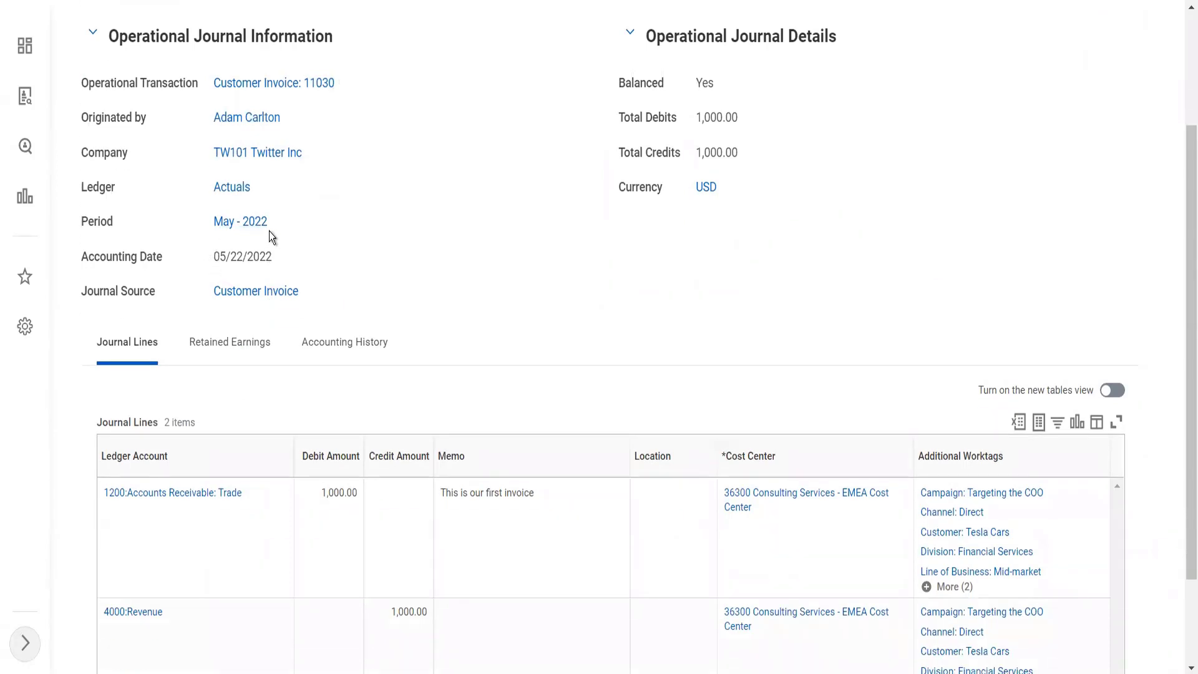
pyautogui.scroll(-2, 269, 235)
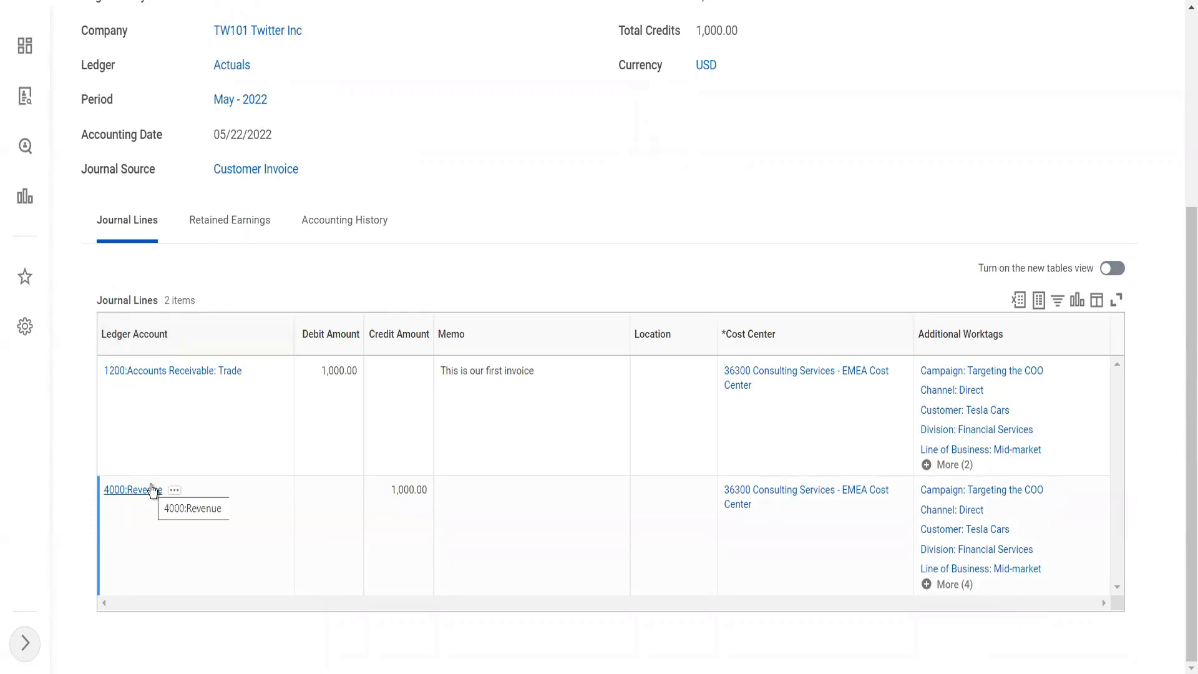
pyautogui.scroll(5, 537, 455)
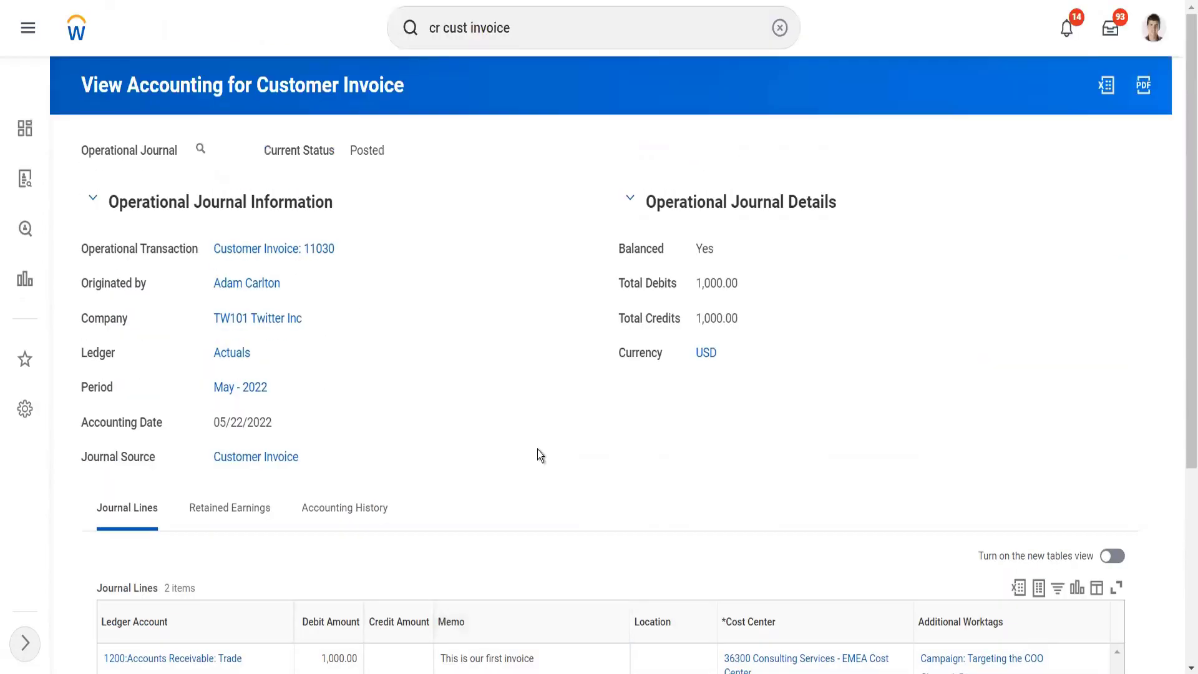
pyautogui.scroll(-5, 537, 456)
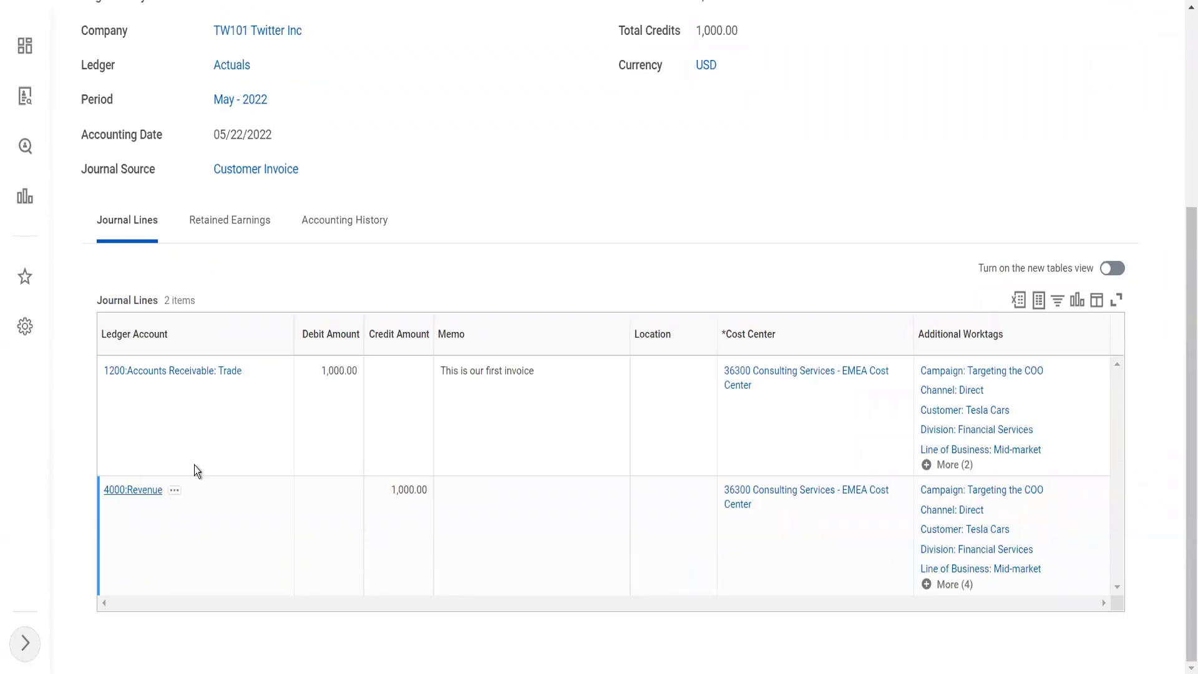
pyautogui.moveTo(259, 378)
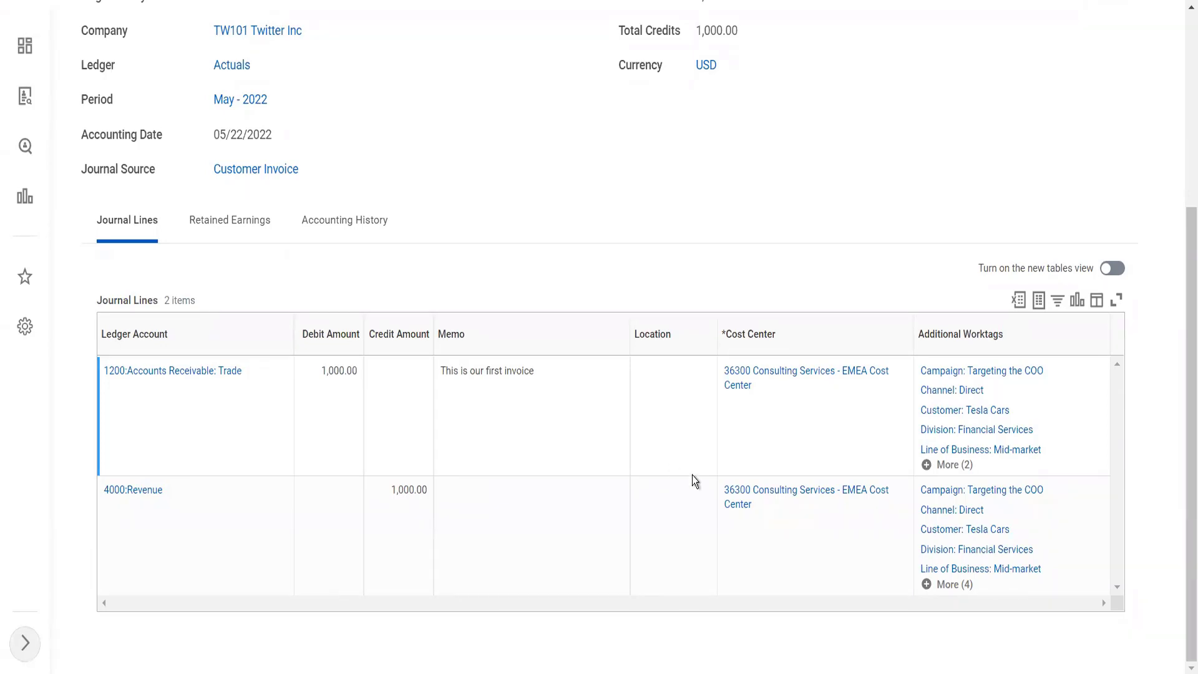
# Step: Expand the additional worktags of the Accounts Receivable: Trade and Revenue journal lines and review them
pyautogui.click(955, 474)
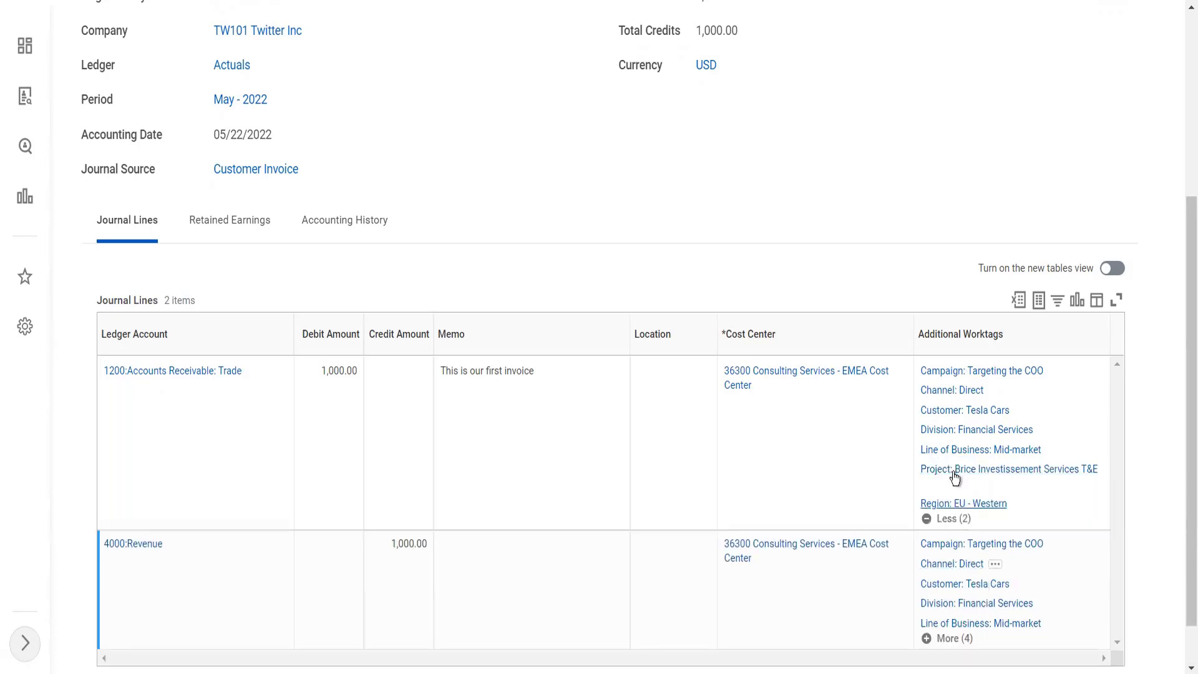
pyautogui.scroll(-1, 966, 571)
pyautogui.click(958, 584)
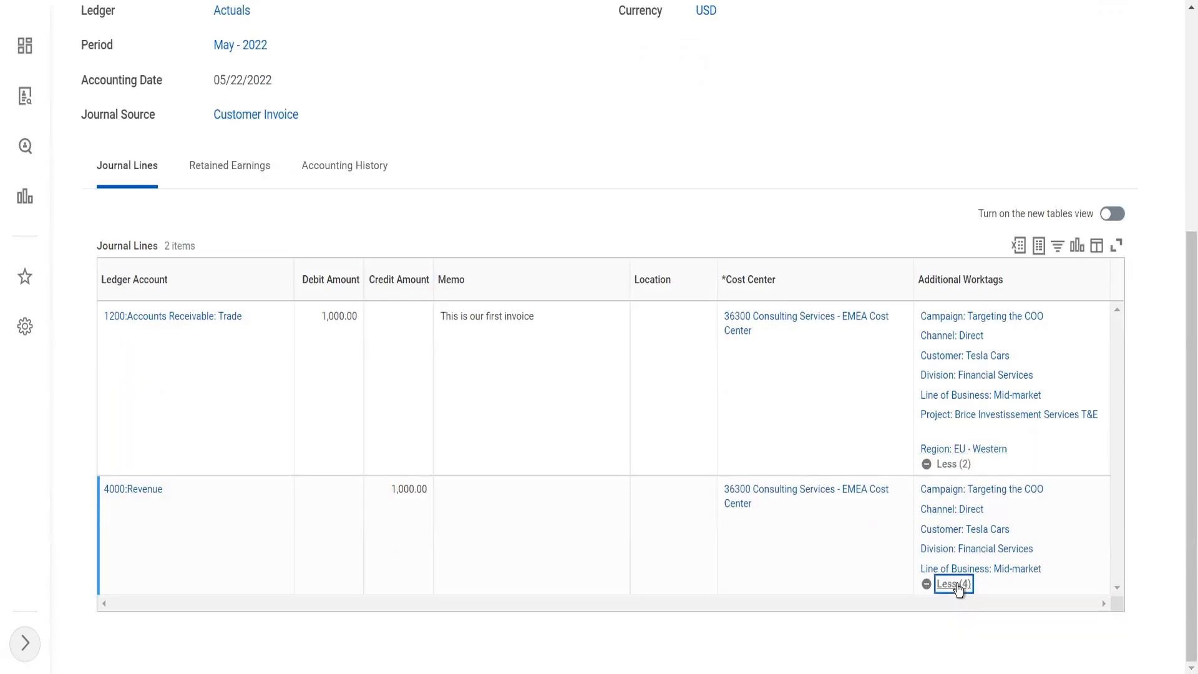
pyautogui.scroll(-2, 985, 571)
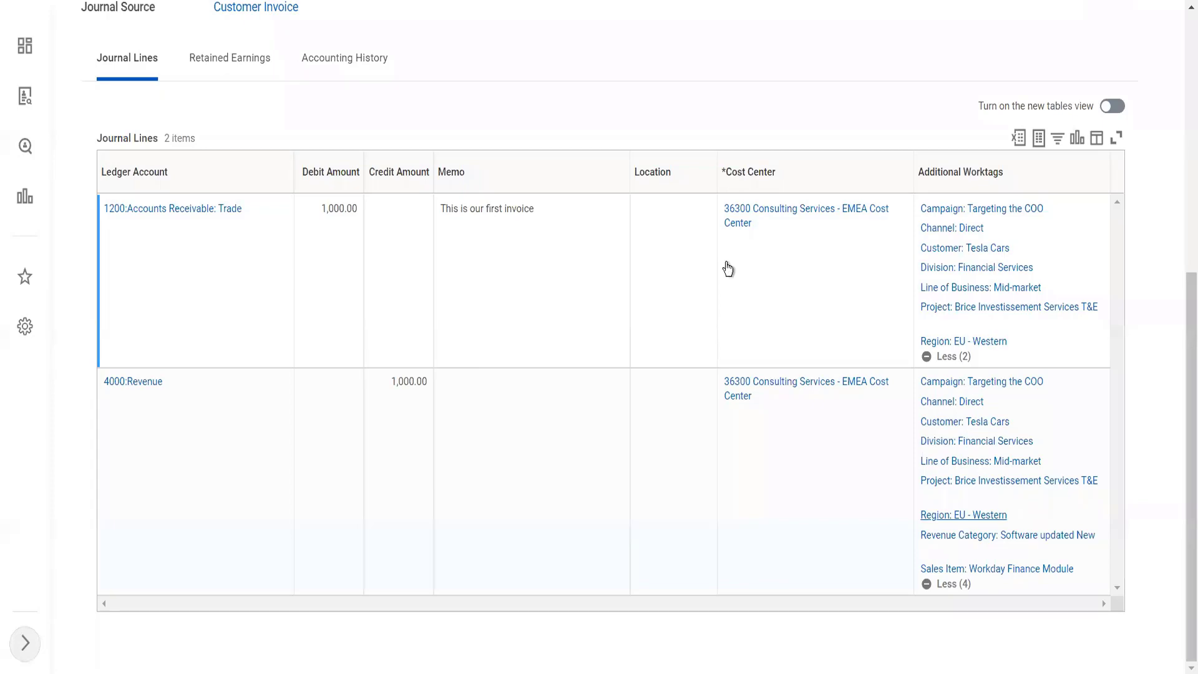
pyautogui.scroll(7, 725, 263)
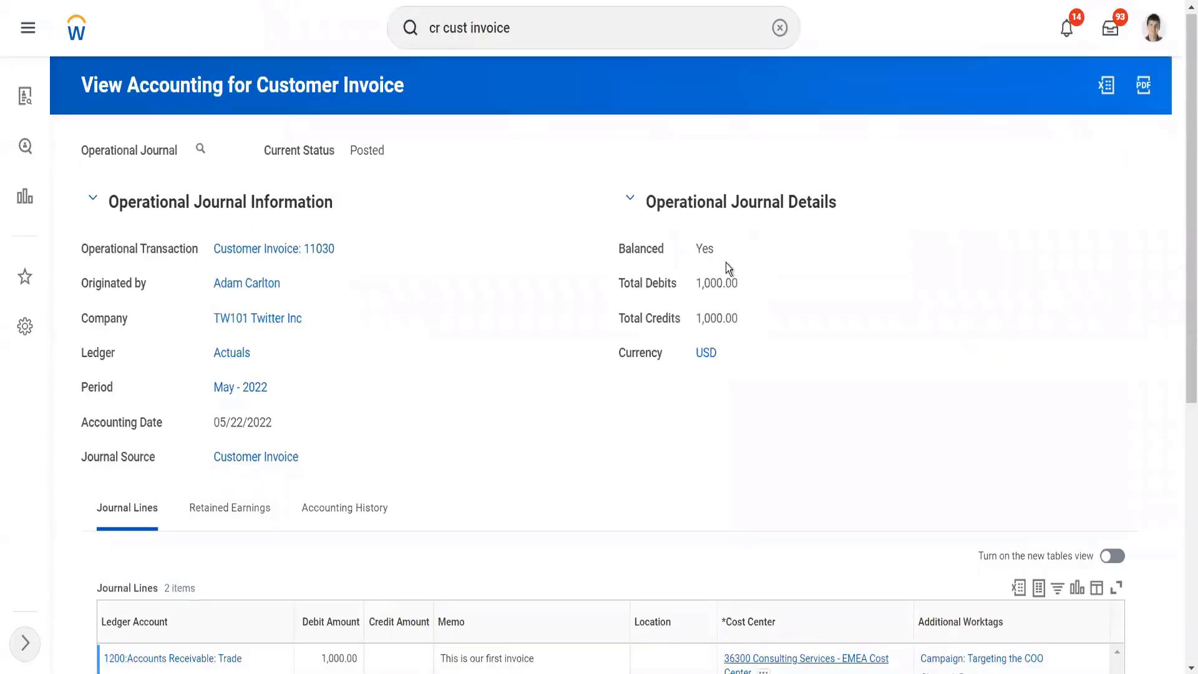
# Step: Search for "view acc post rule" and open the View Account Posting Rule Set report
pyautogui.click(530, 31)
pyautogui.hotkey('ctrl', 'a')
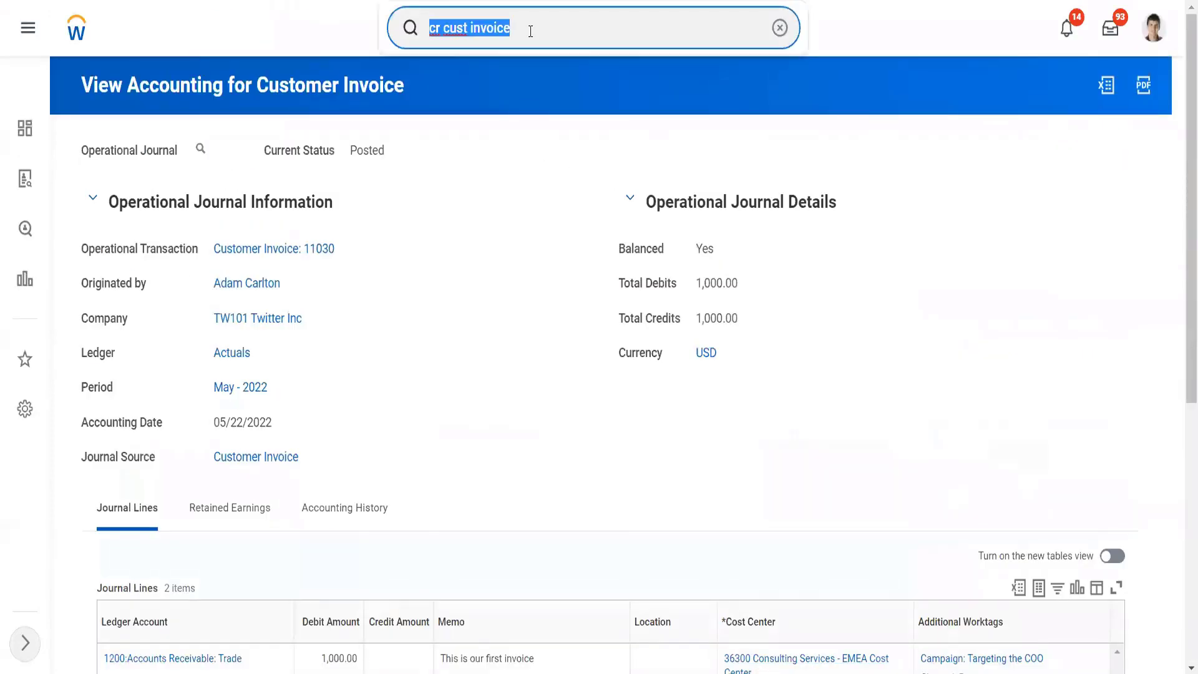
pyautogui.write('view acc')
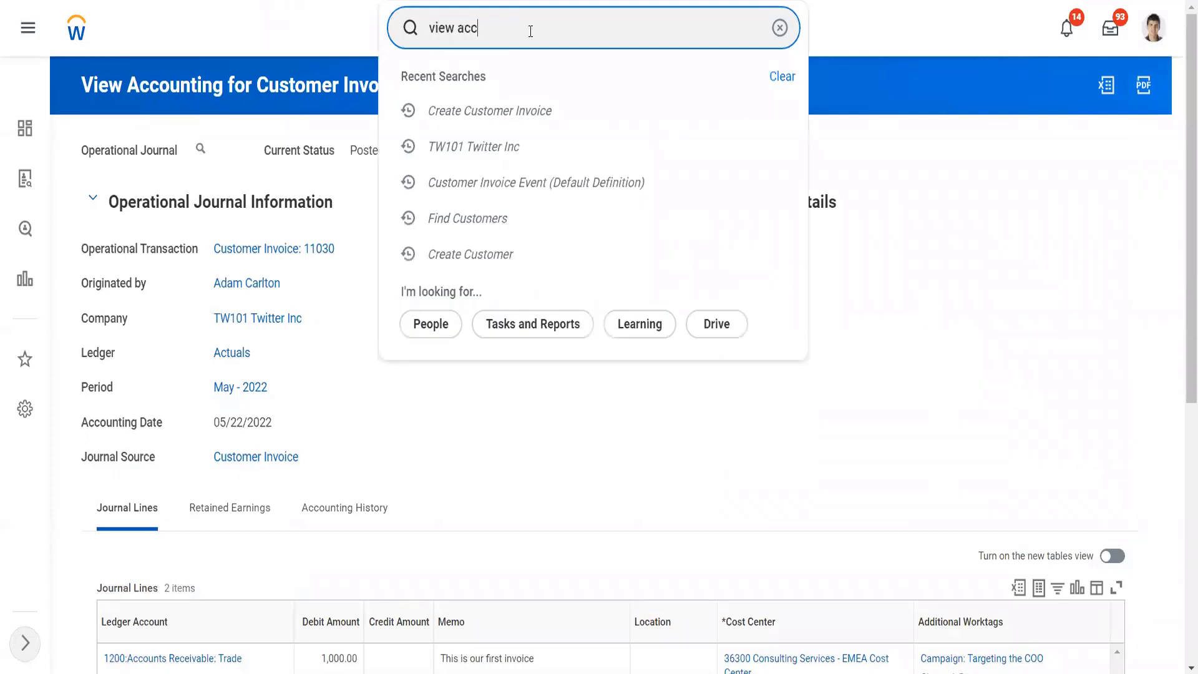
pyautogui.write(' post r')
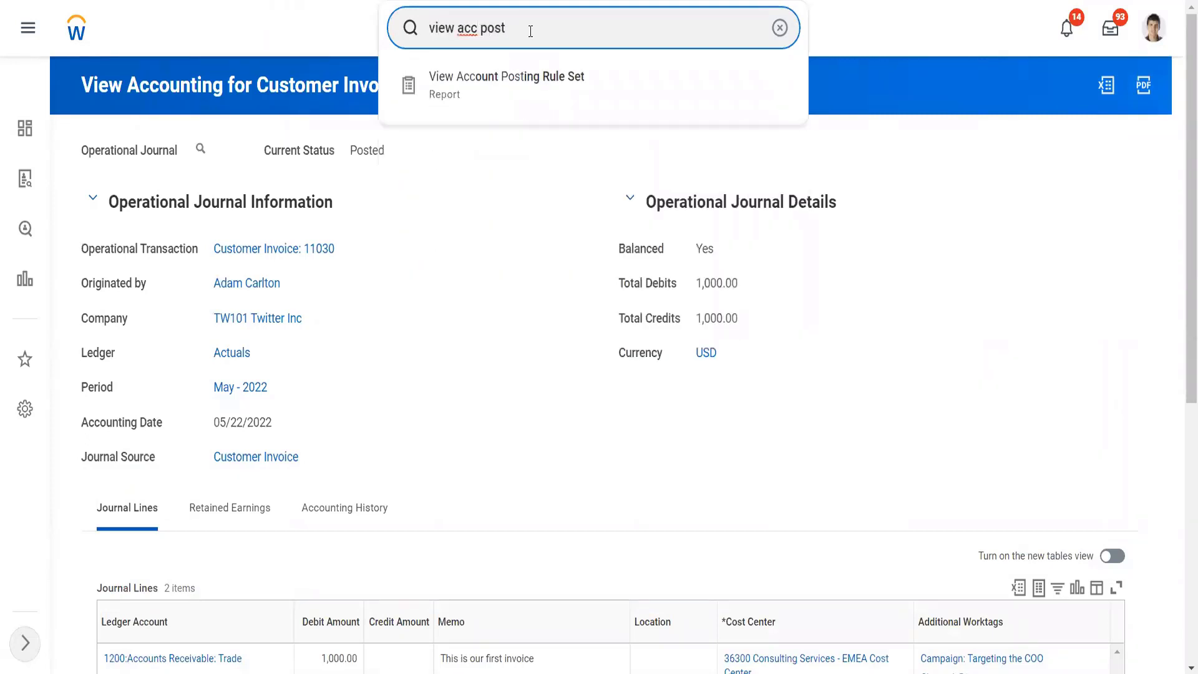
pyautogui.write('ule')
pyautogui.click(533, 94)
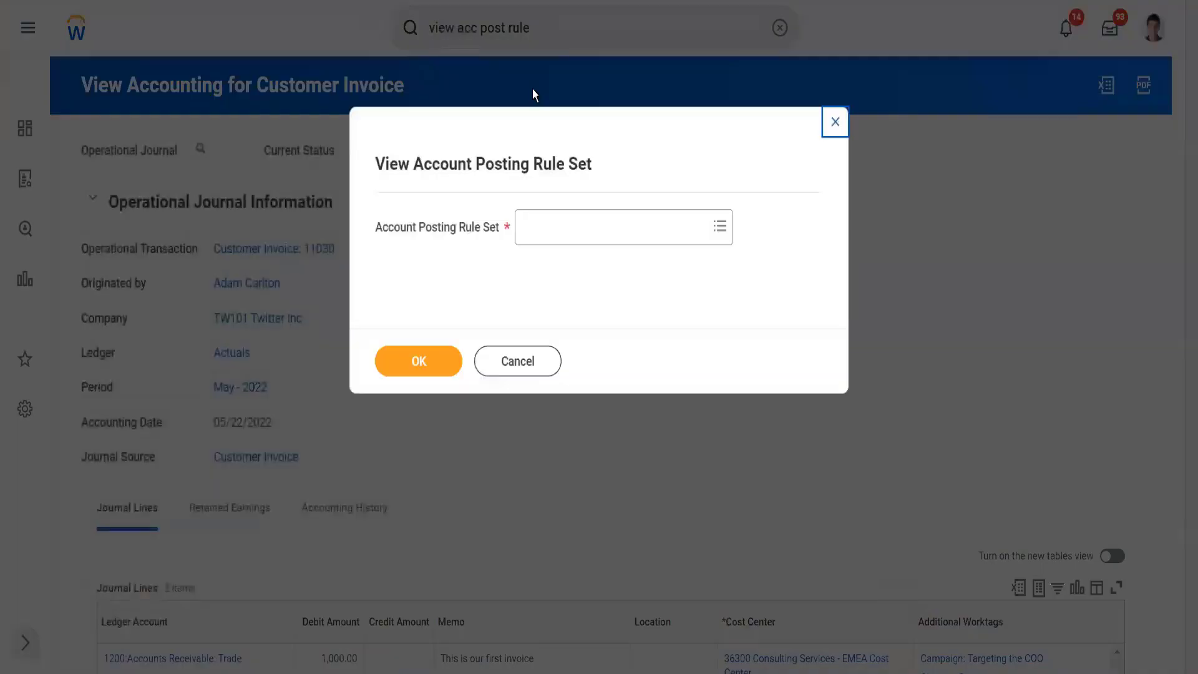
# Step: Run the report for the Standard Corporate Account Posting Rule, chosen from all account posting rule sets
pyautogui.click(549, 225)
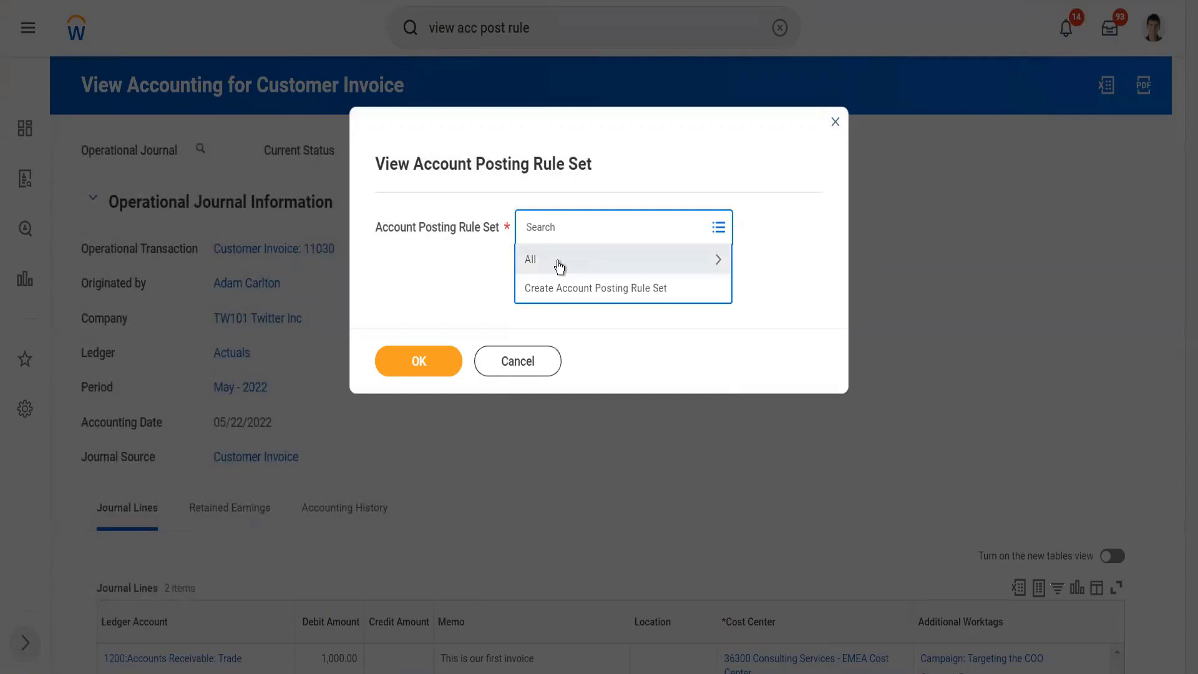
pyautogui.click(558, 267)
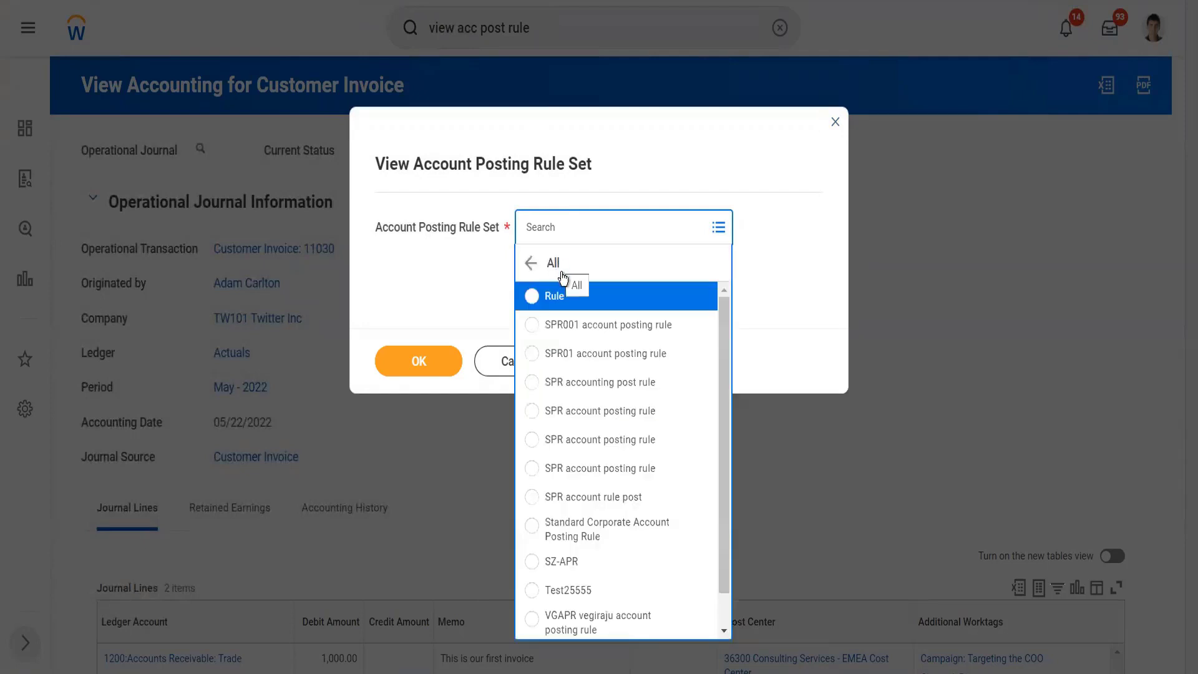
pyautogui.click(621, 524)
pyautogui.click(437, 374)
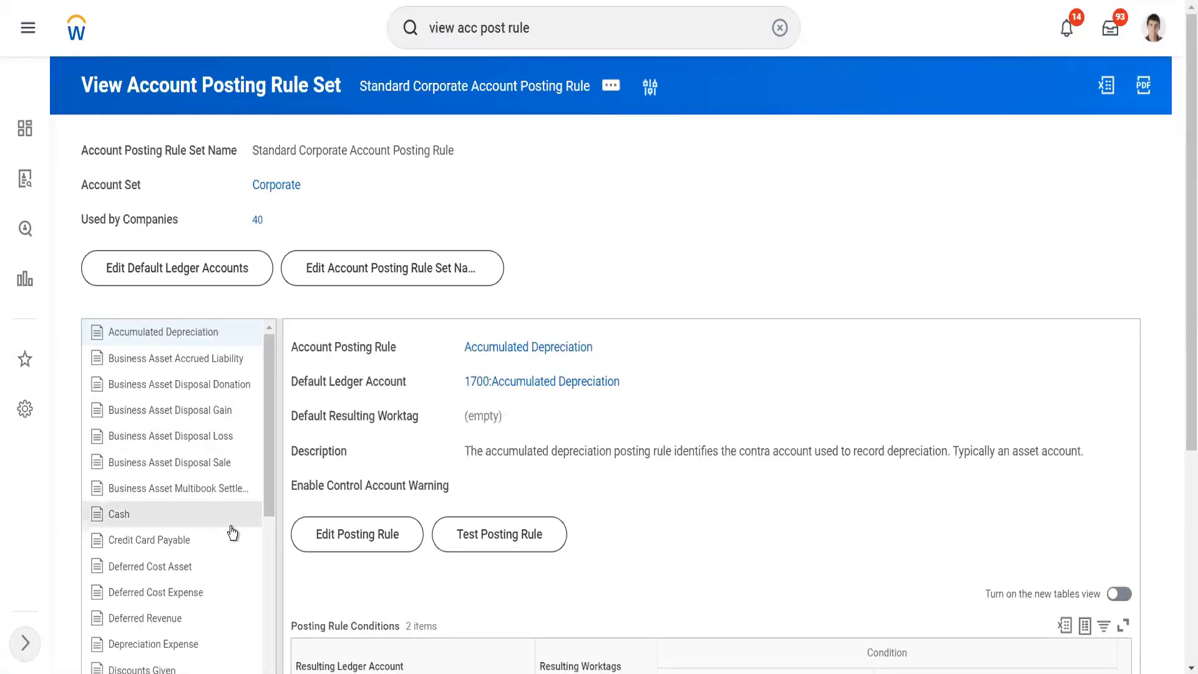
# Step: Find the Revenue posting rule in the rule set and examine its default ledger account and conditions
pyautogui.scroll(-5, 567, 261)
pyautogui.scroll(-10, 172, 370)
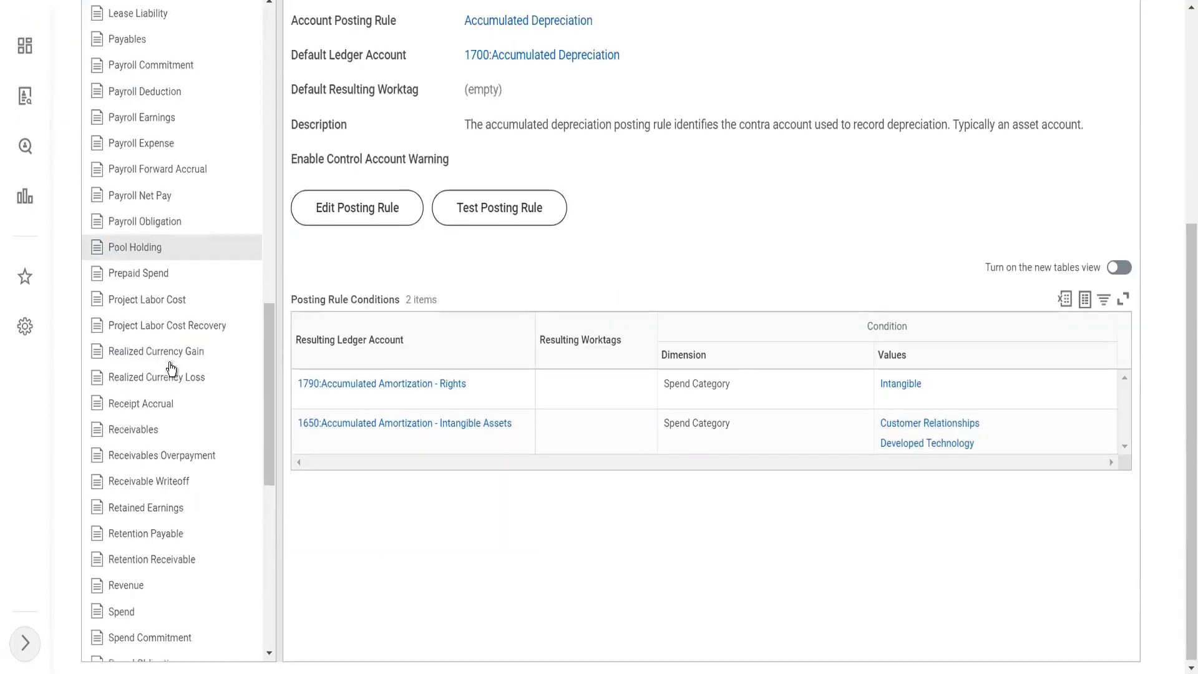
pyautogui.scroll(-3, 171, 369)
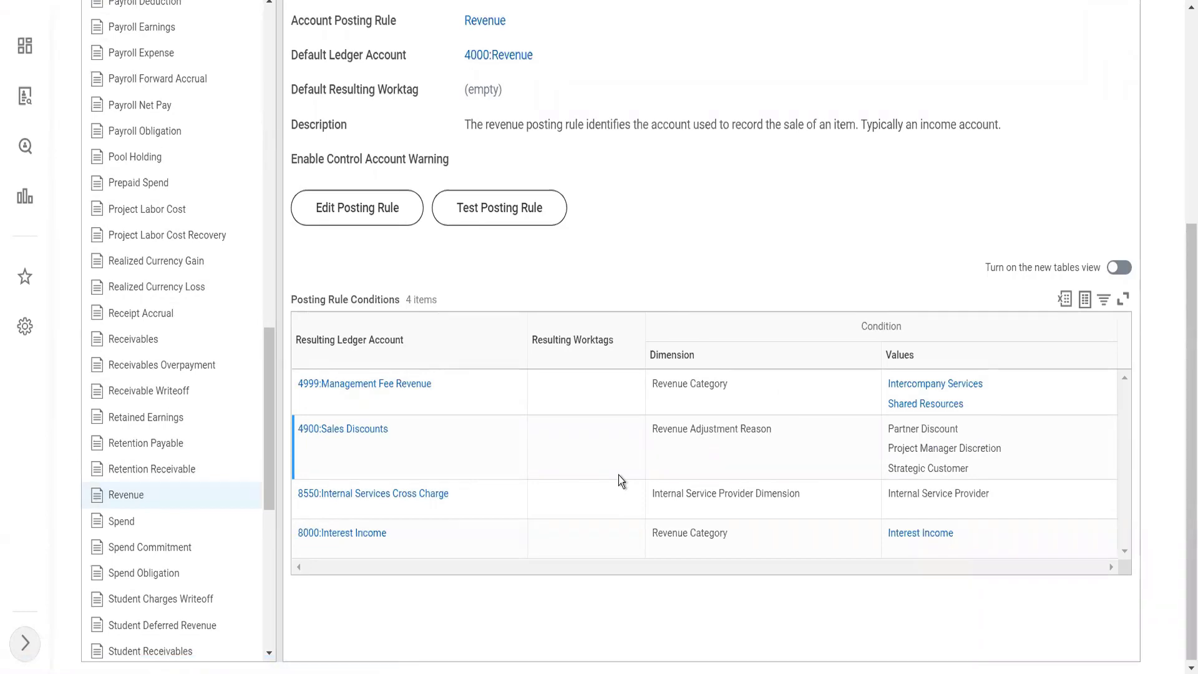
pyautogui.scroll(5, 619, 475)
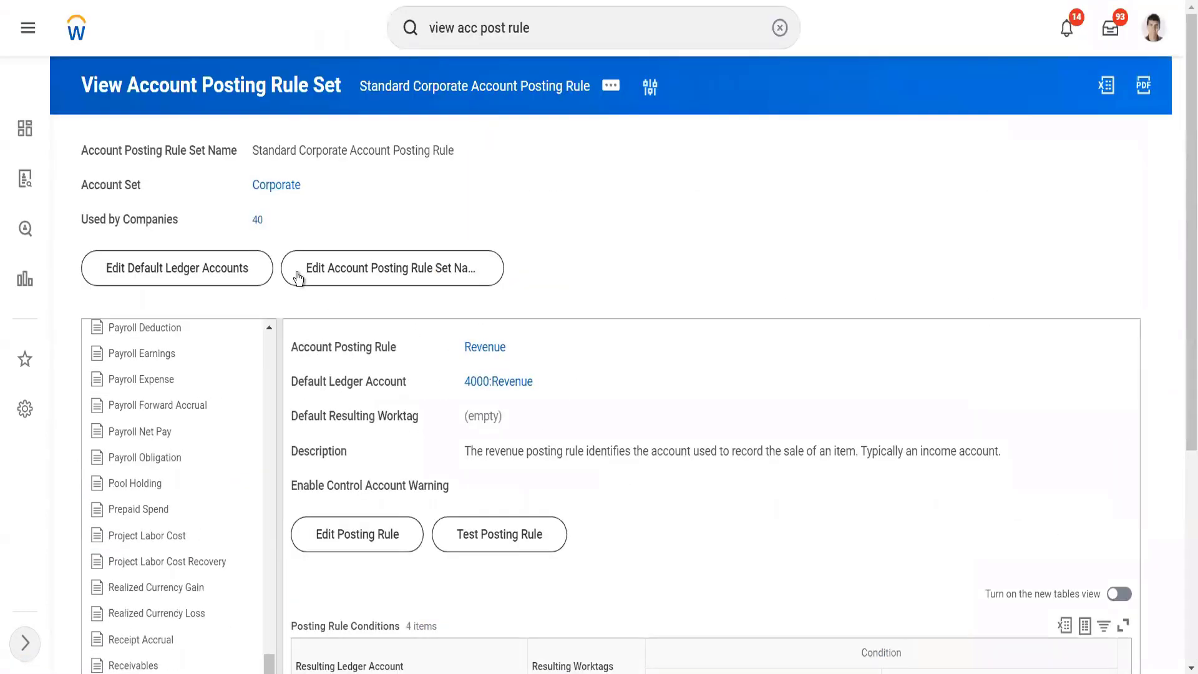
# Step: Open the rule set's Corporate account set in a new tab and open that account set for editing
pyautogui.rightClick(274, 188)
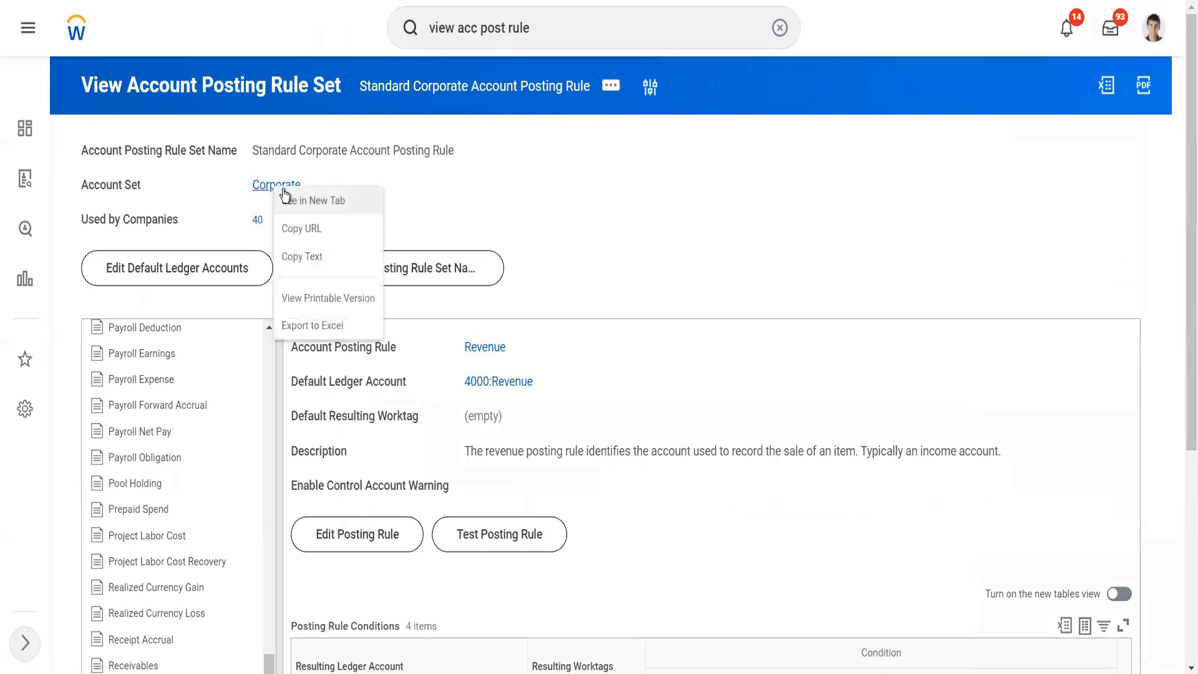
pyautogui.click(284, 197)
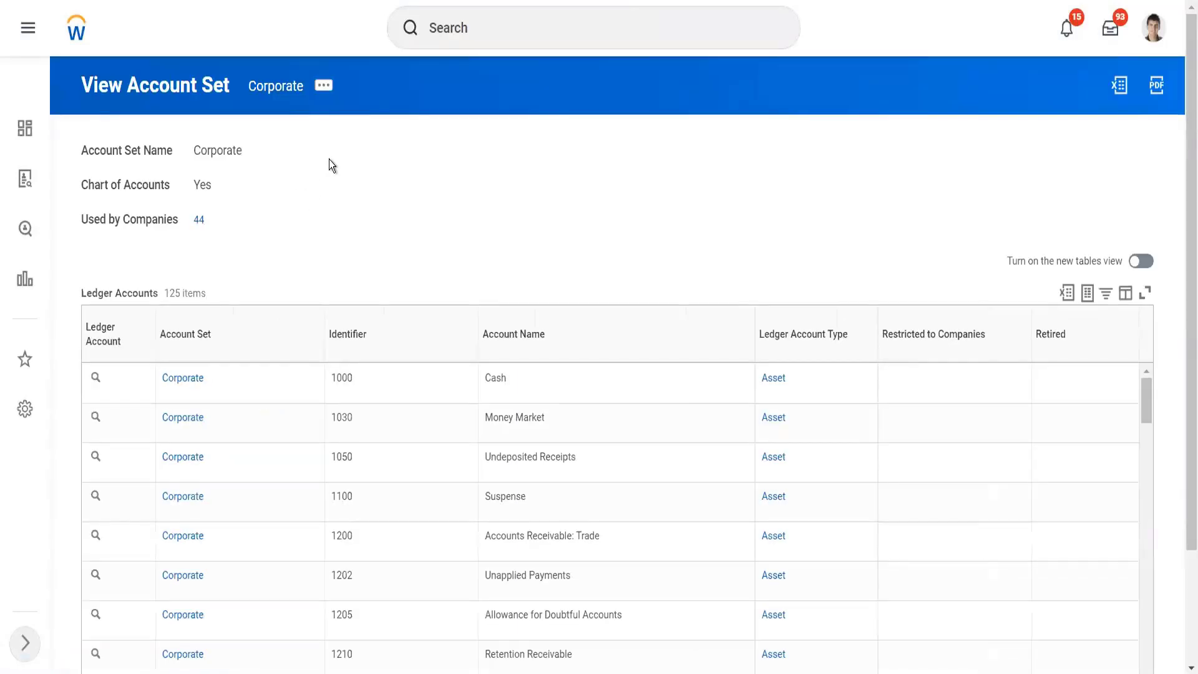
pyautogui.click(327, 93)
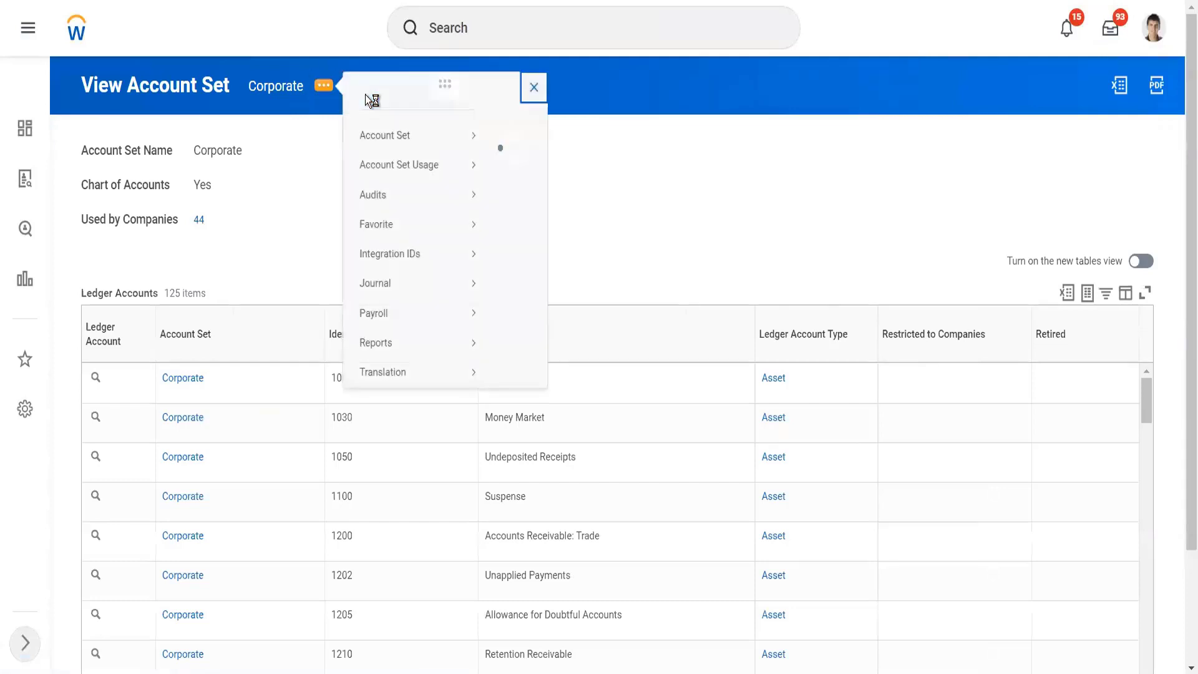
pyautogui.moveTo(432, 155)
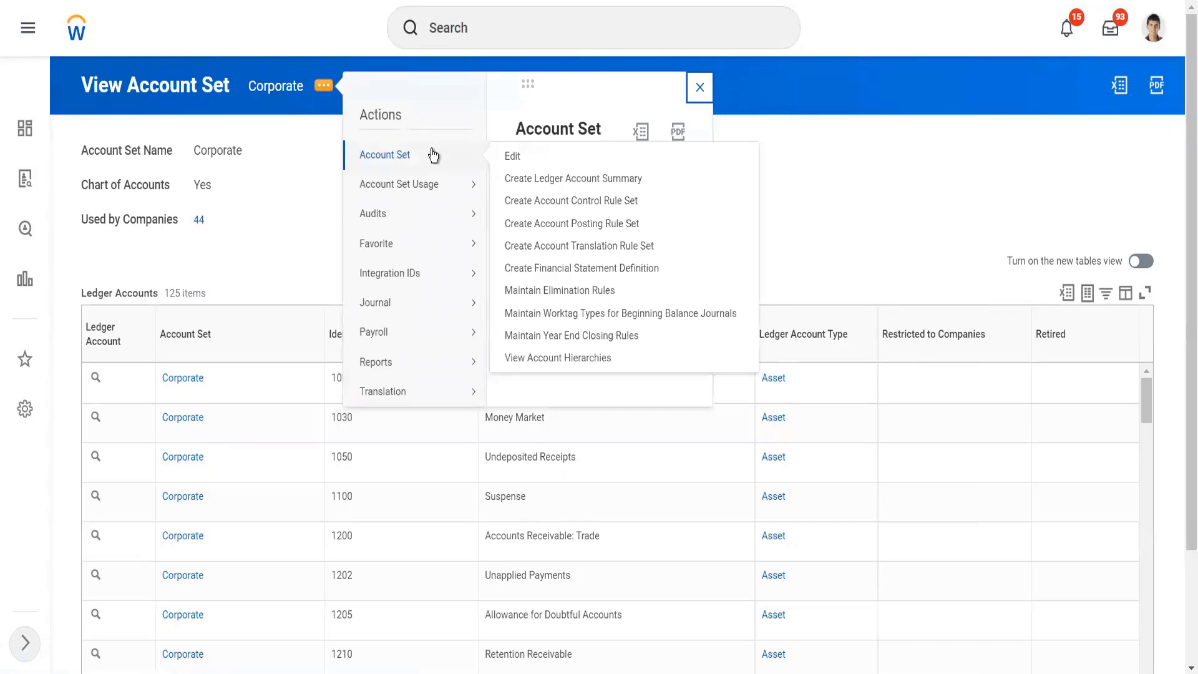
pyautogui.moveTo(454, 190)
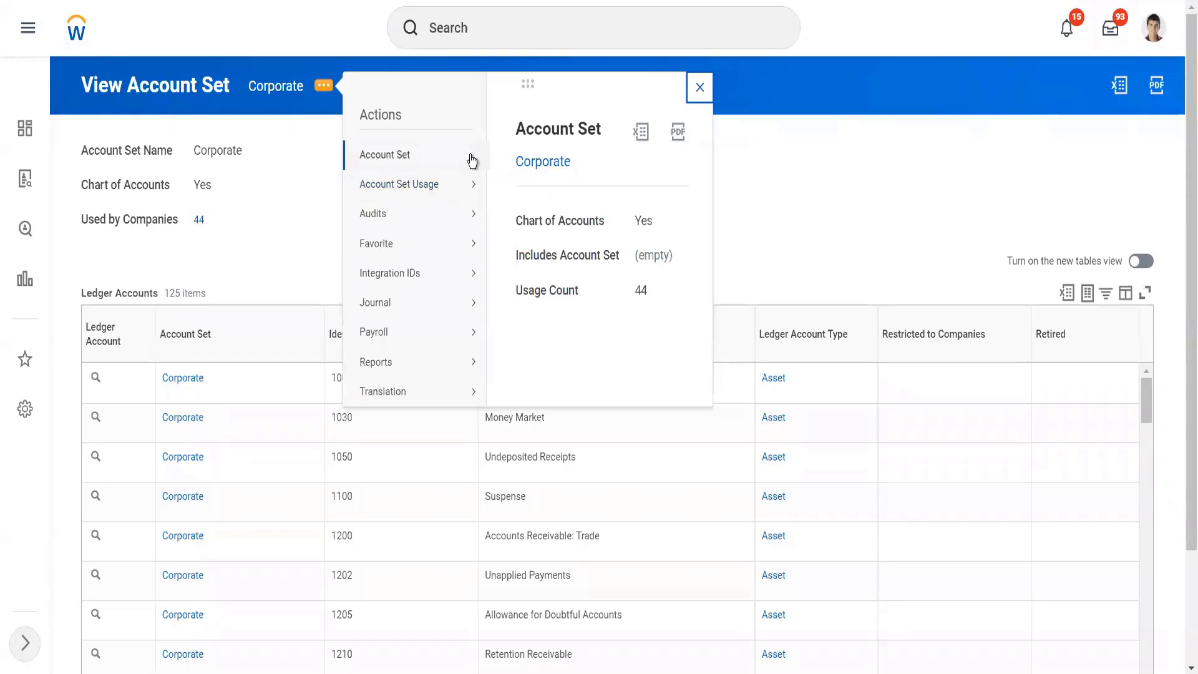
pyautogui.moveTo(470, 158)
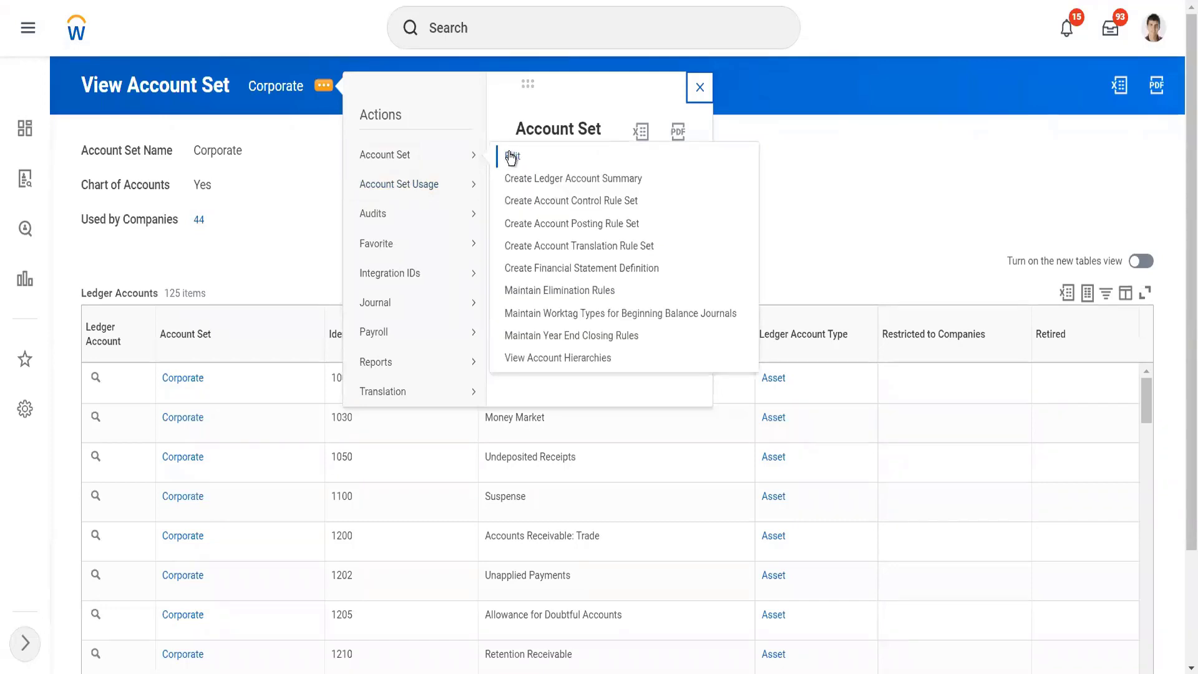
pyautogui.click(510, 157)
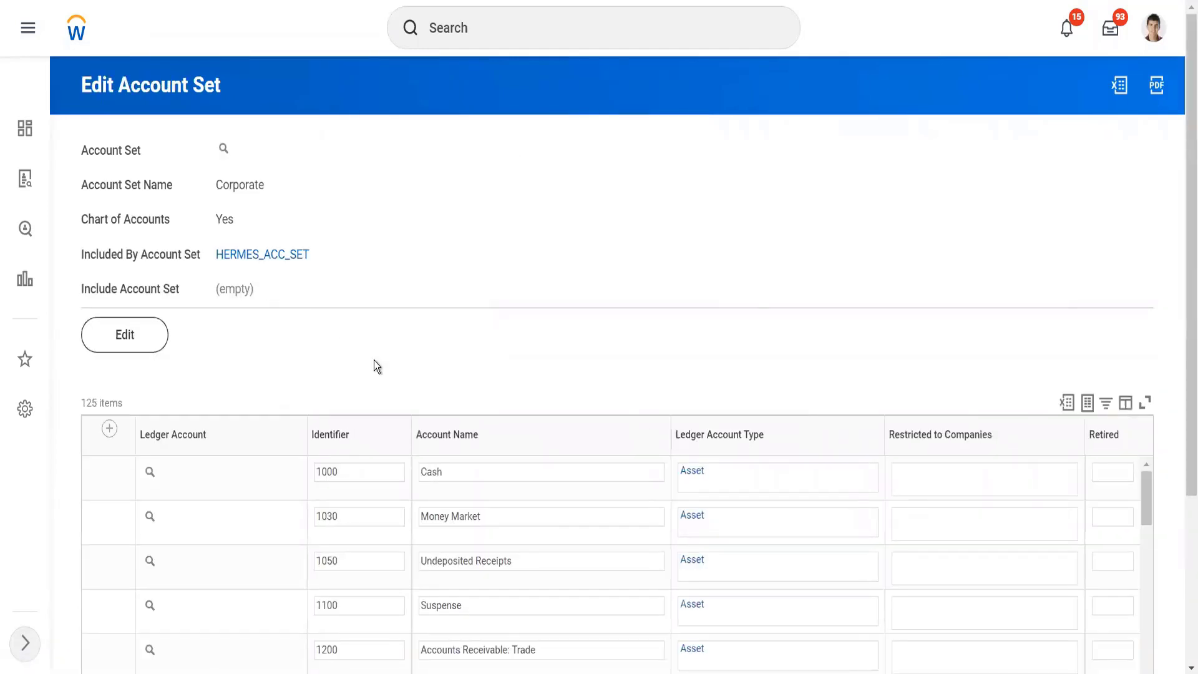
# Step: Add a row to the Corporate account set with identifier 14444 and account name Revenue Category Twitter
pyautogui.scroll(-2, 376, 361)
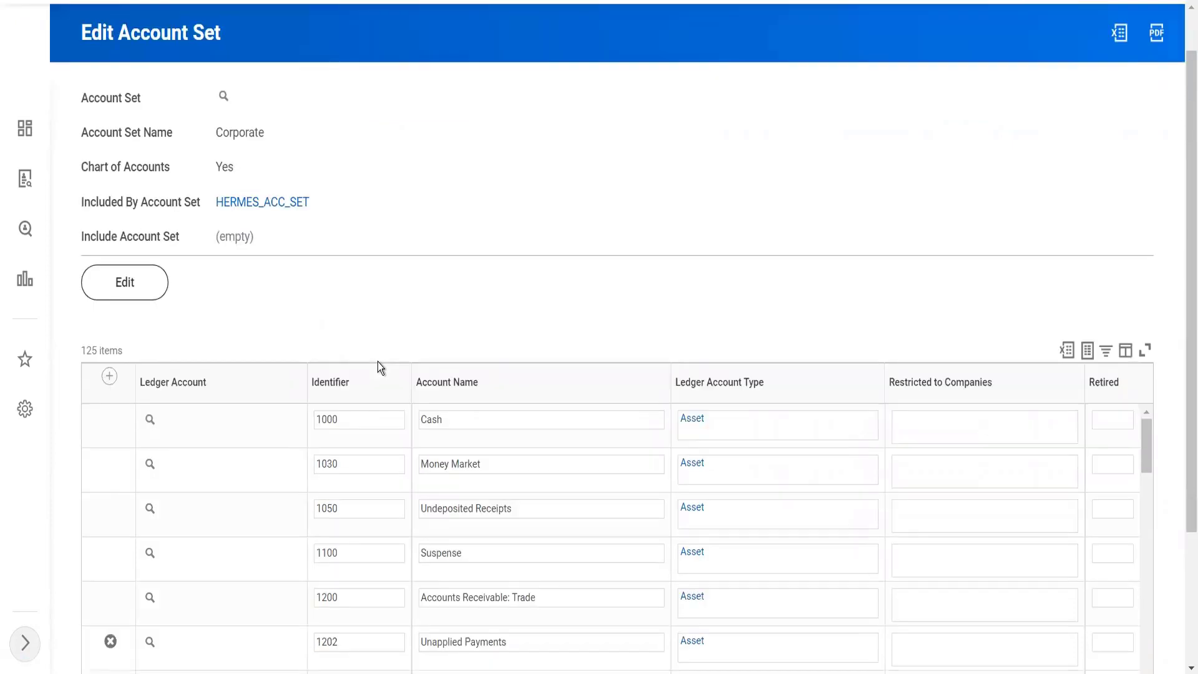
pyautogui.scroll(-5, 384, 495)
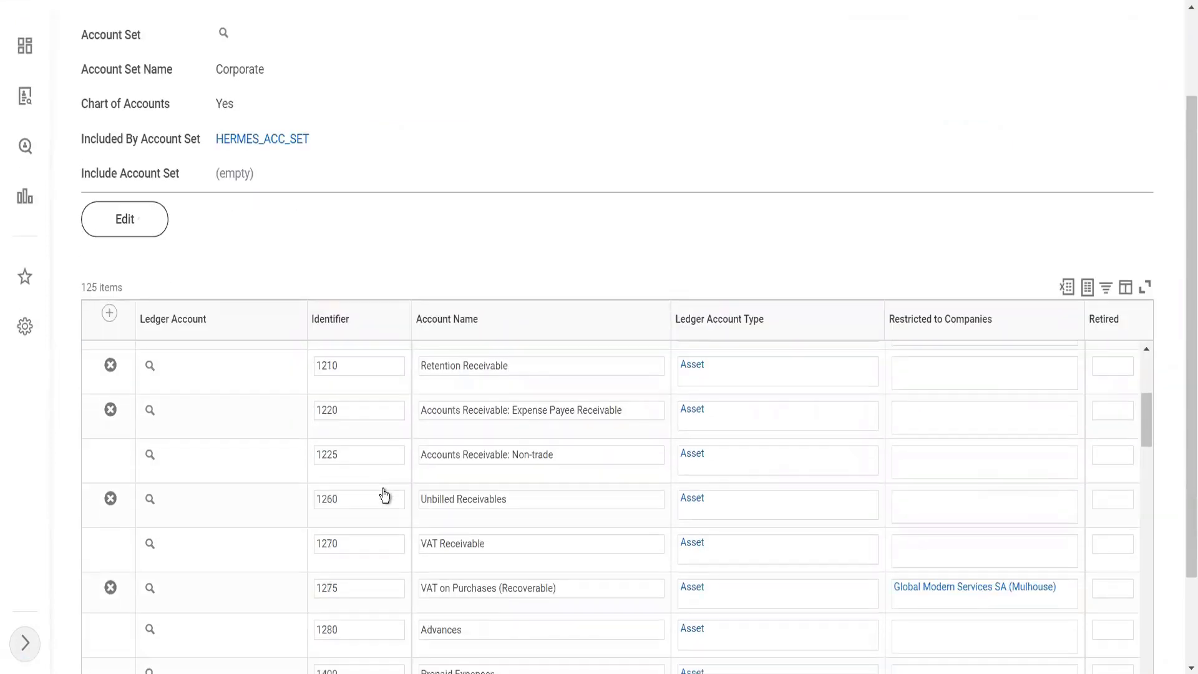
pyautogui.scroll(-5, 384, 495)
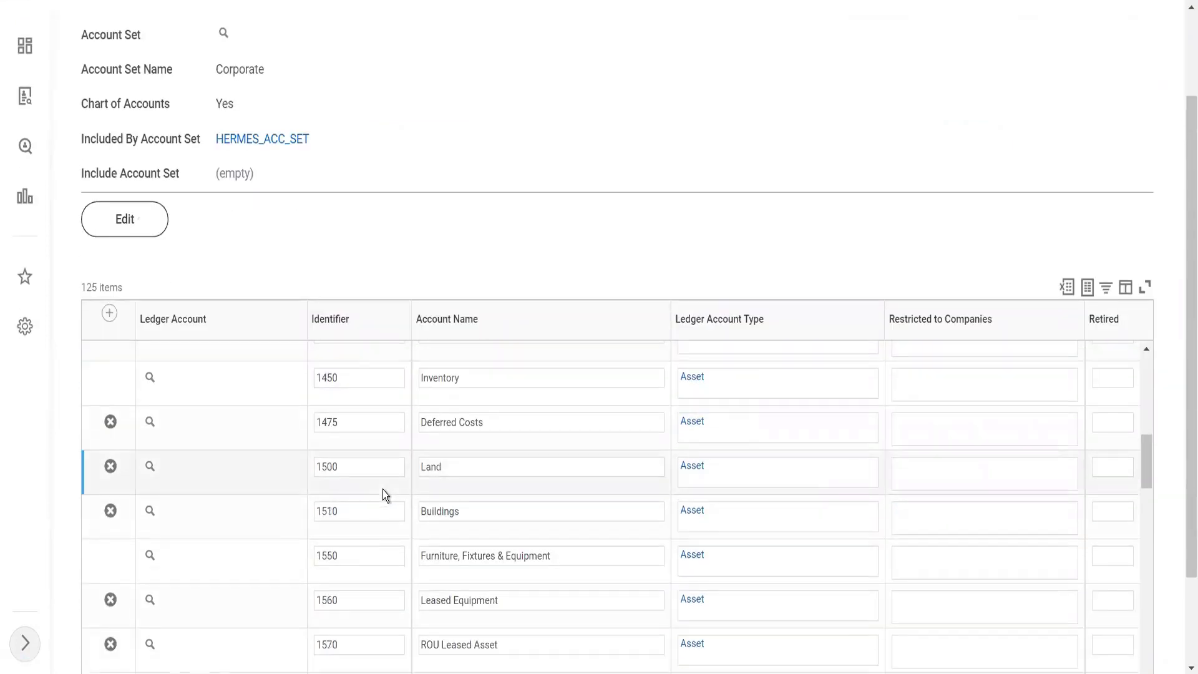
pyautogui.scroll(-5, 383, 489)
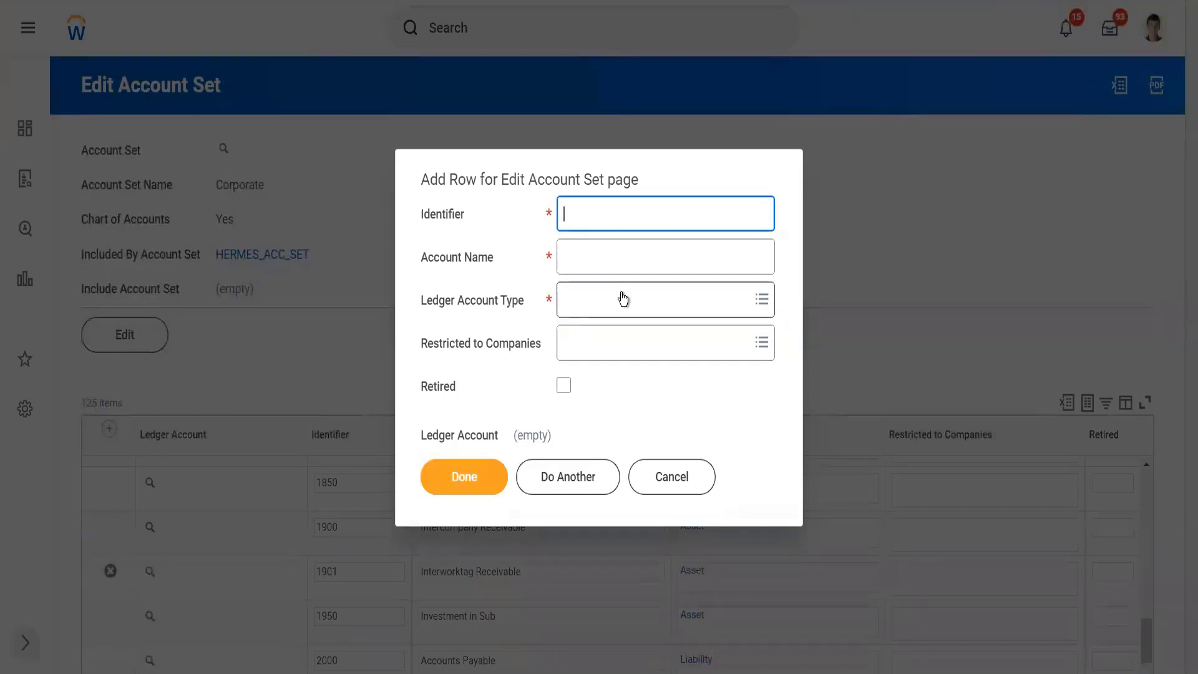
pyautogui.write('14444')
pyautogui.press('Tab')
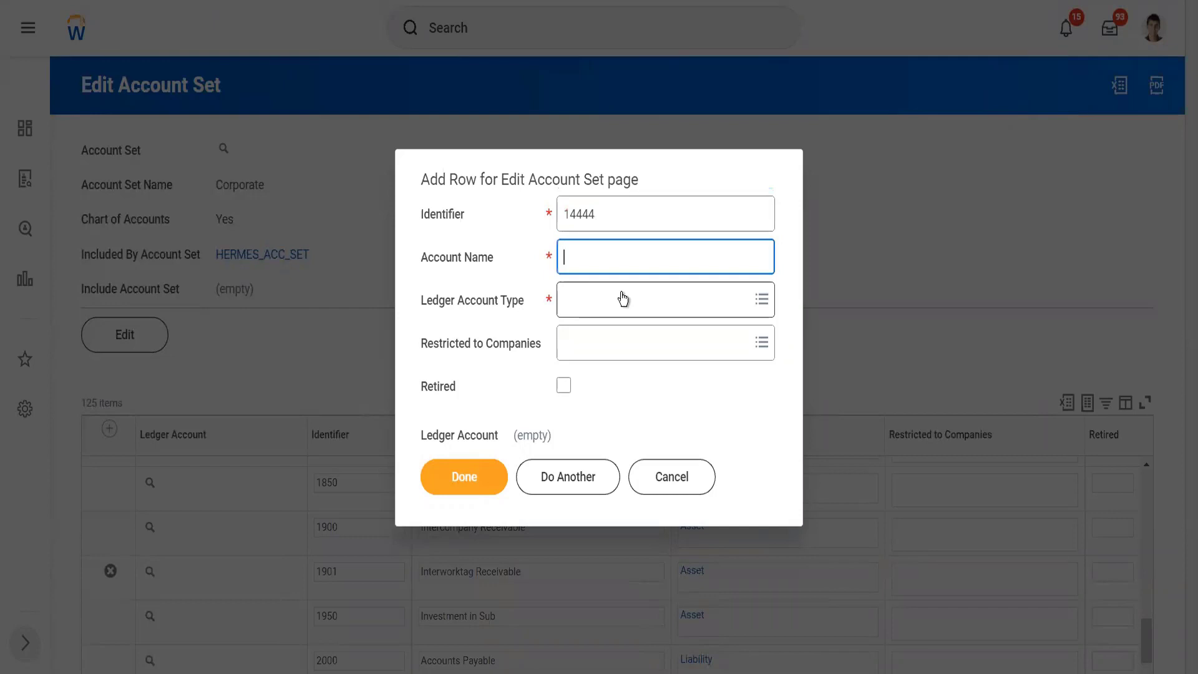
pyautogui.write('Revenue Category')
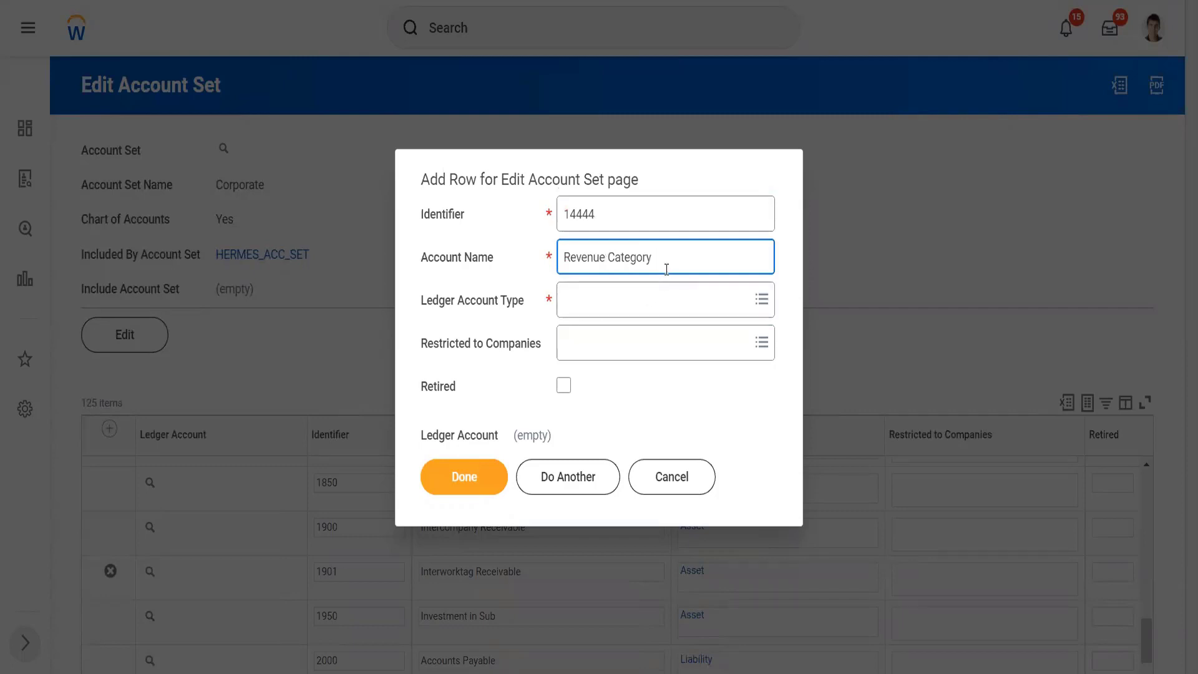
pyautogui.write(' Twitter')
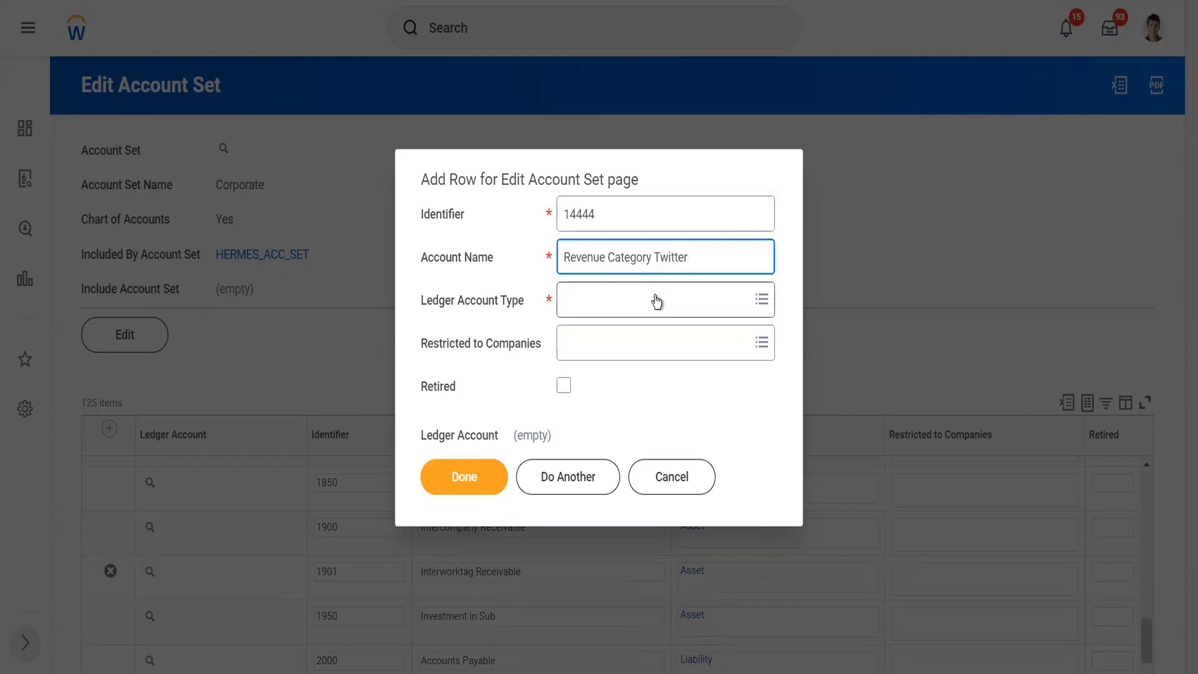
# Step: Set the new row's ledger account type to Income and complete the row
pyautogui.click(656, 302)
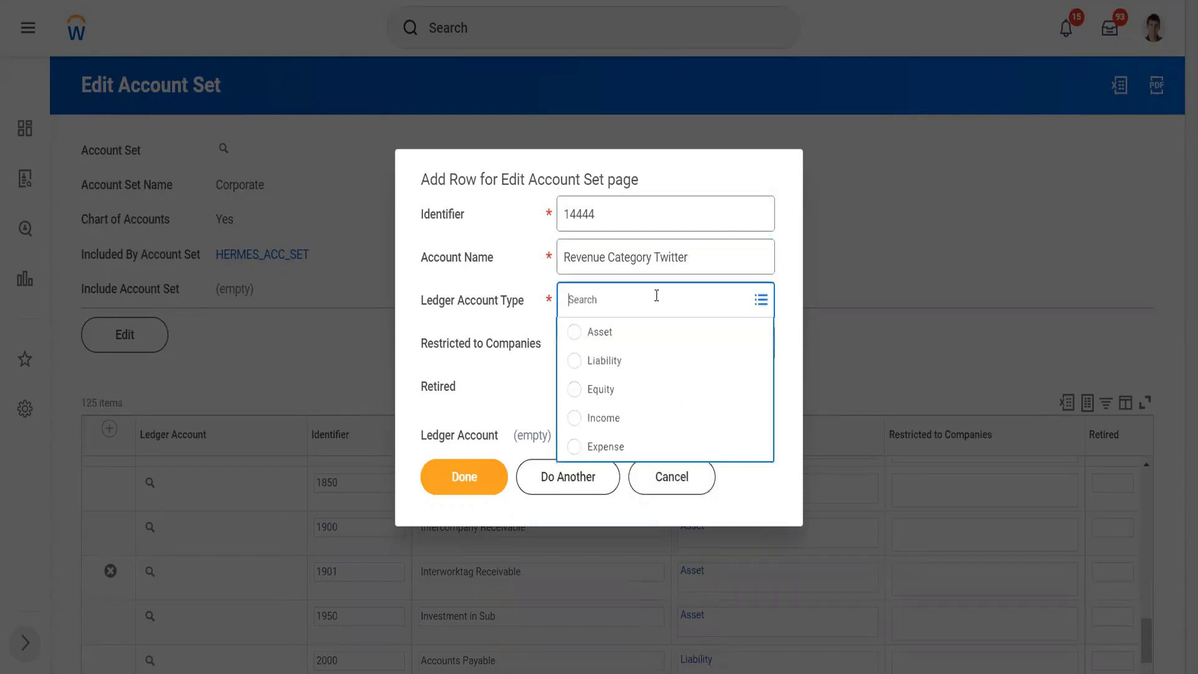
pyautogui.click(627, 416)
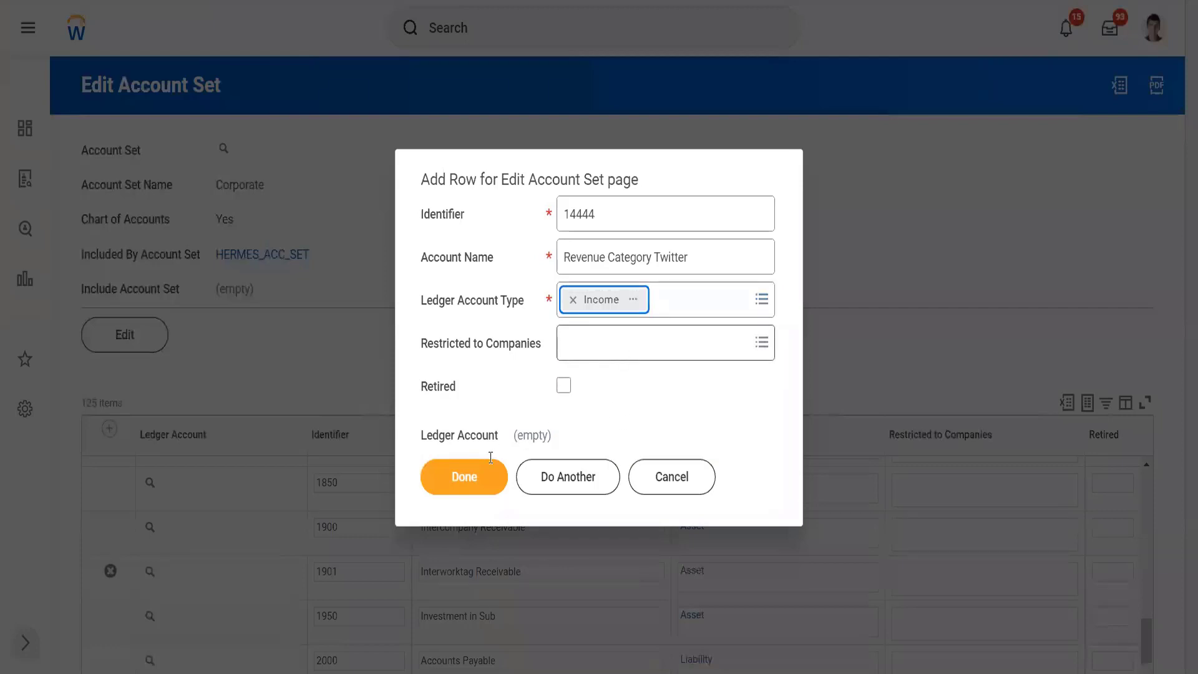
pyautogui.click(465, 477)
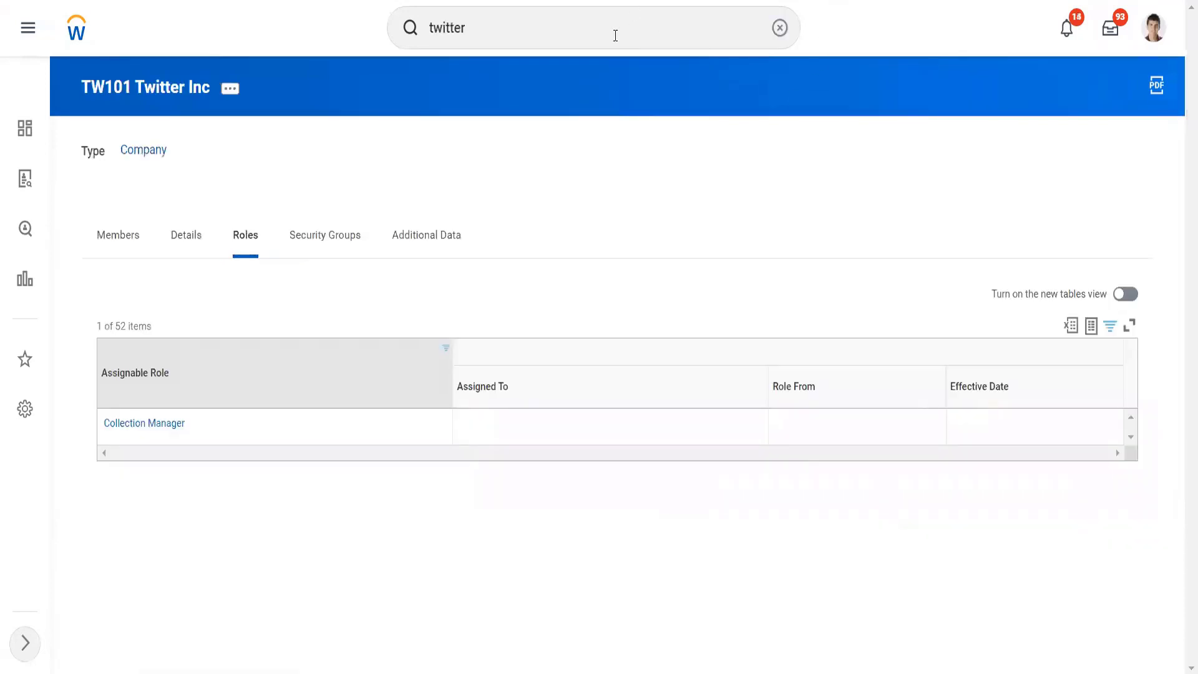
# Step: Return to the Standard Corporate Account Posting Rule set and open its Revenue posting rule for editing
pyautogui.click(584, 14)
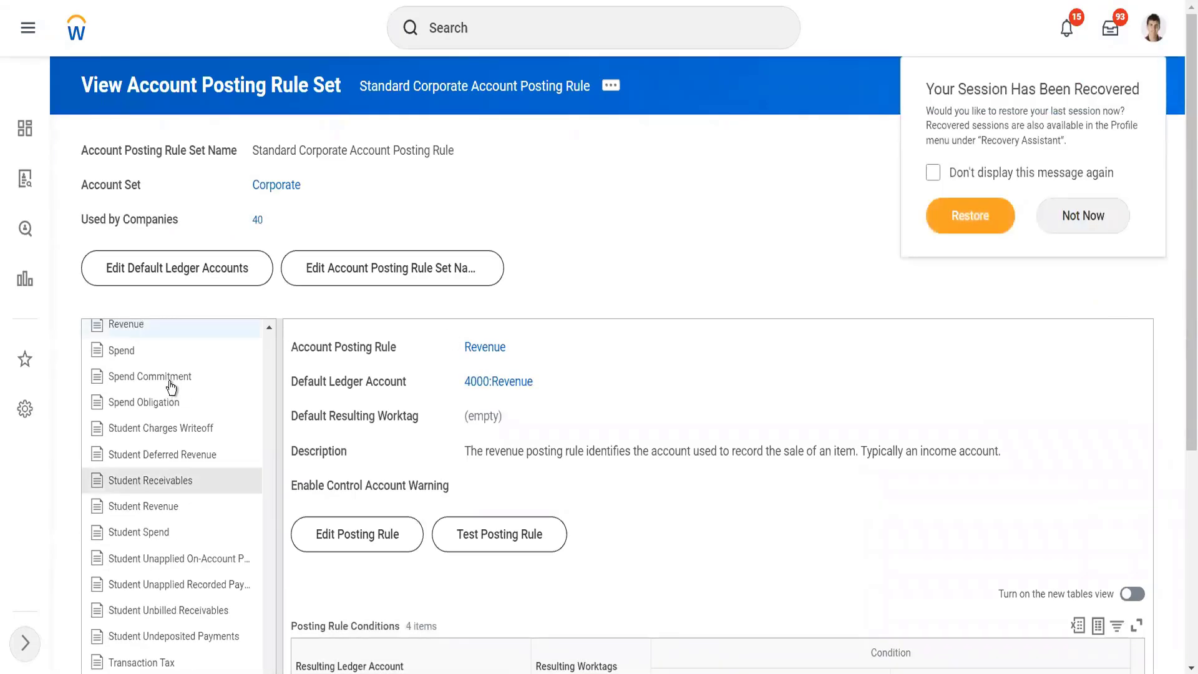
pyautogui.click(169, 377)
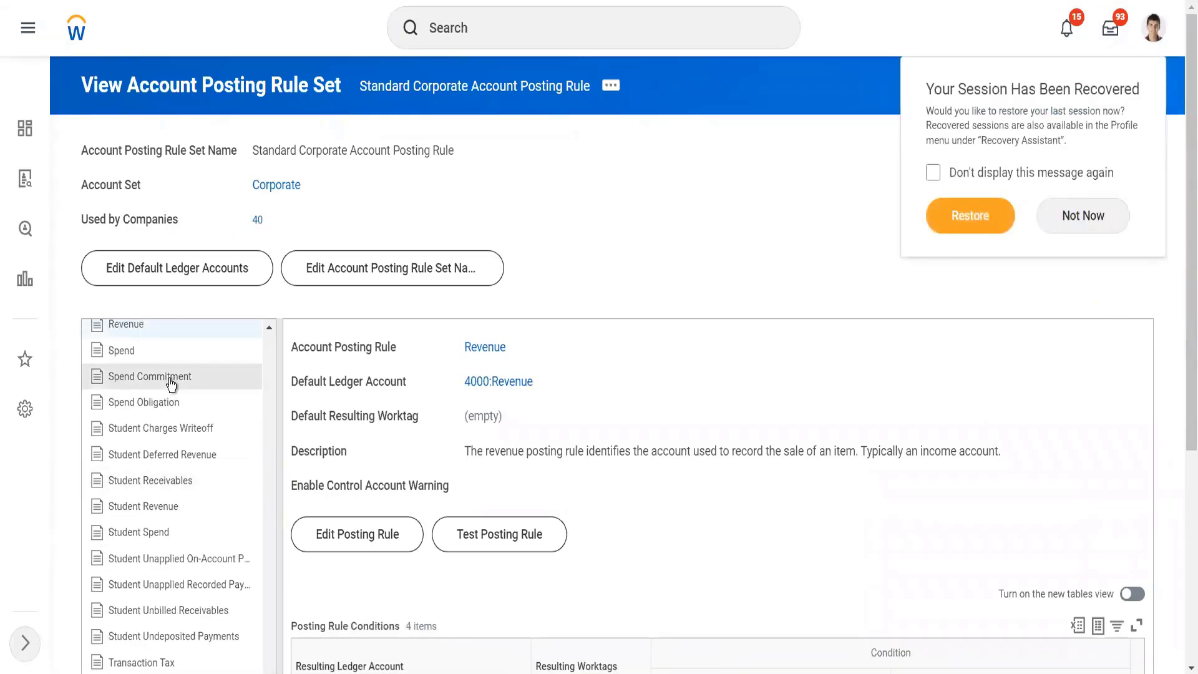
pyautogui.click(145, 325)
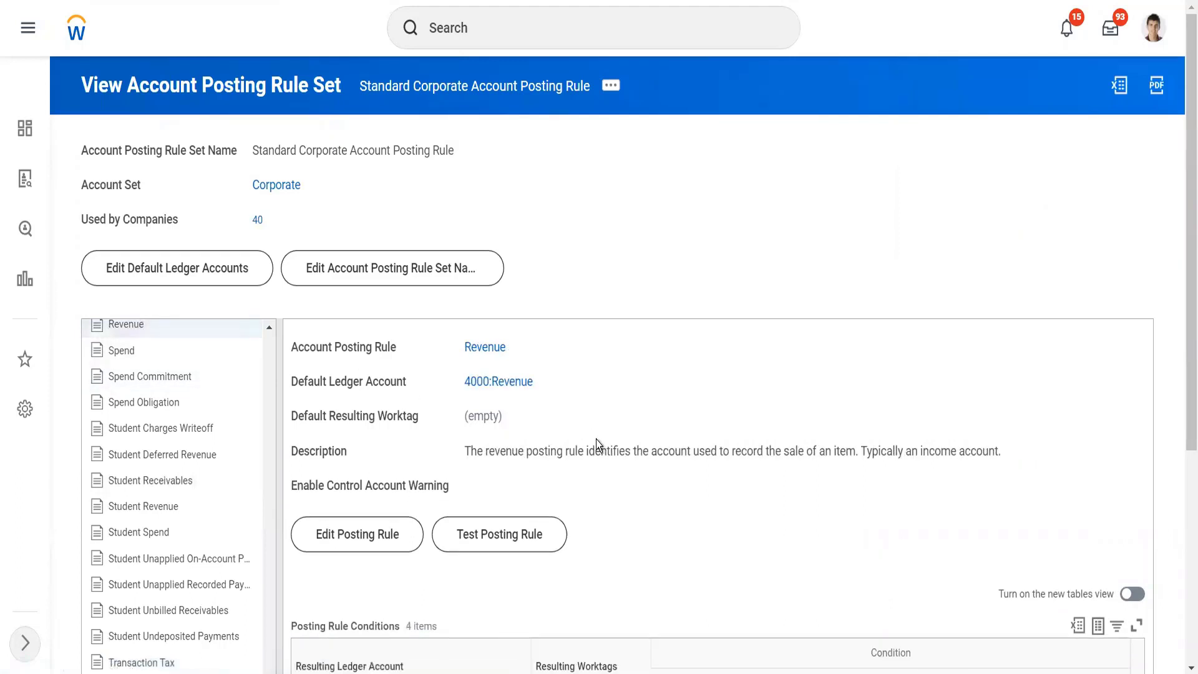
pyautogui.scroll(-5, 597, 439)
pyautogui.moveTo(538, 85)
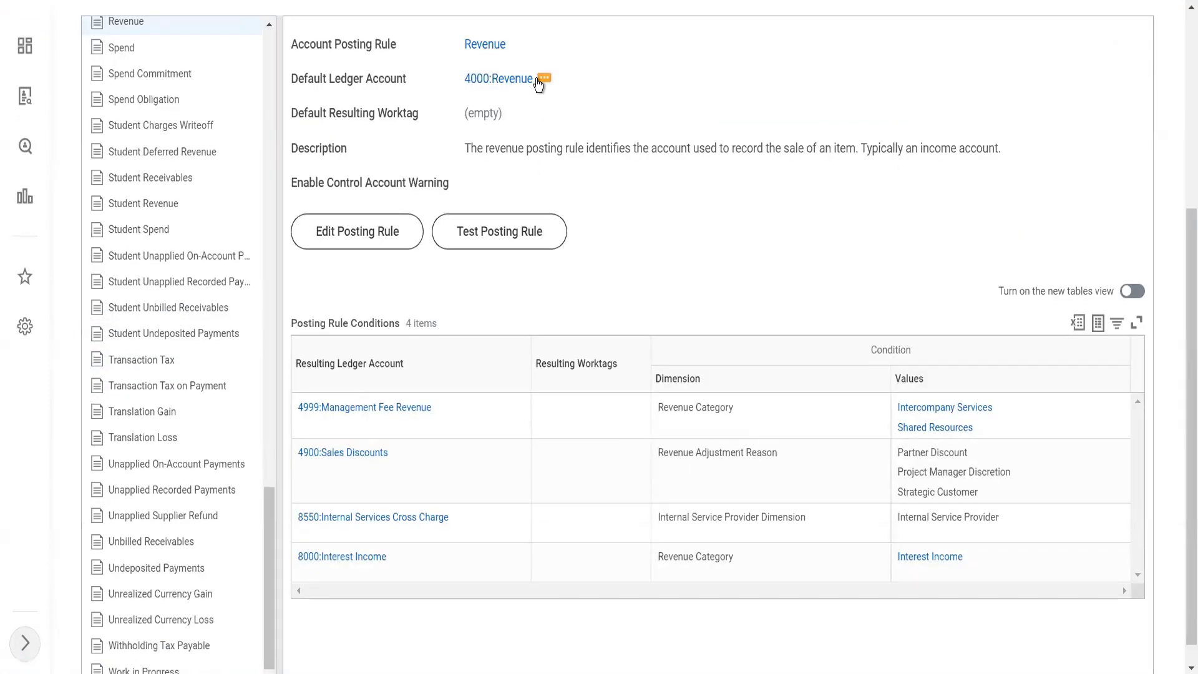
pyautogui.click(544, 80)
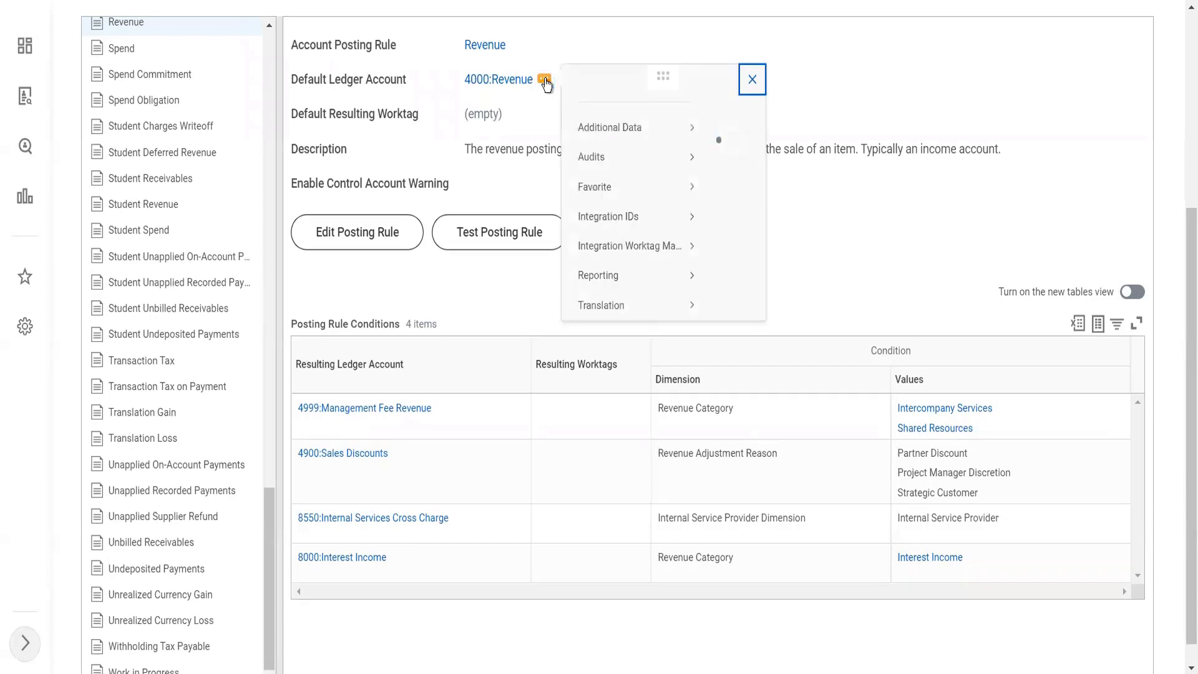
pyautogui.click(492, 177)
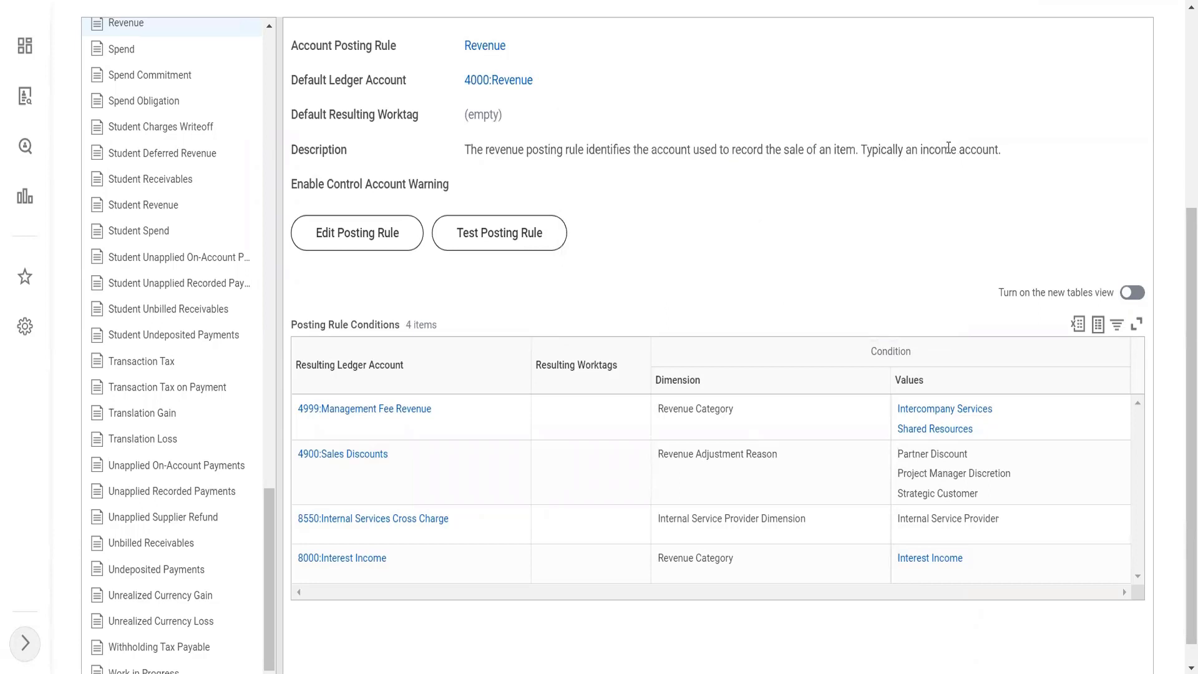
pyautogui.click(410, 240)
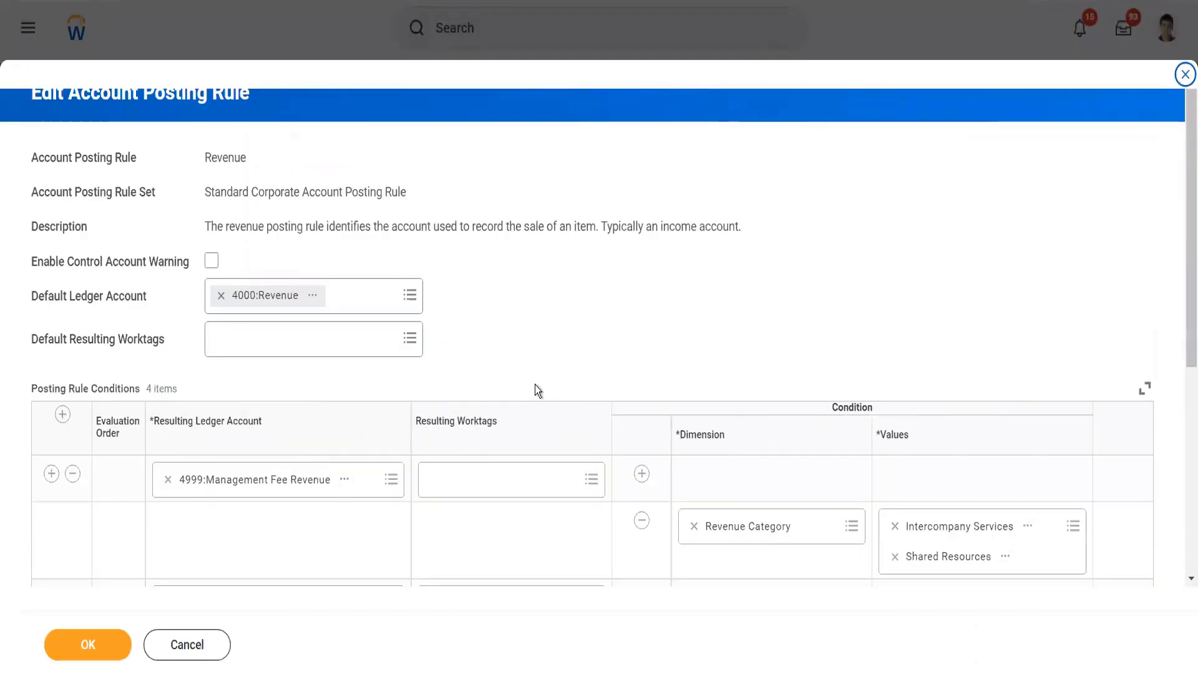
# Step: Add a posting rule condition row after 8000:Interest Income with 14444:Revenue Category Twitter as its resulting ledger account
pyautogui.scroll(-5, 535, 384)
pyautogui.scroll(3, 100, 171)
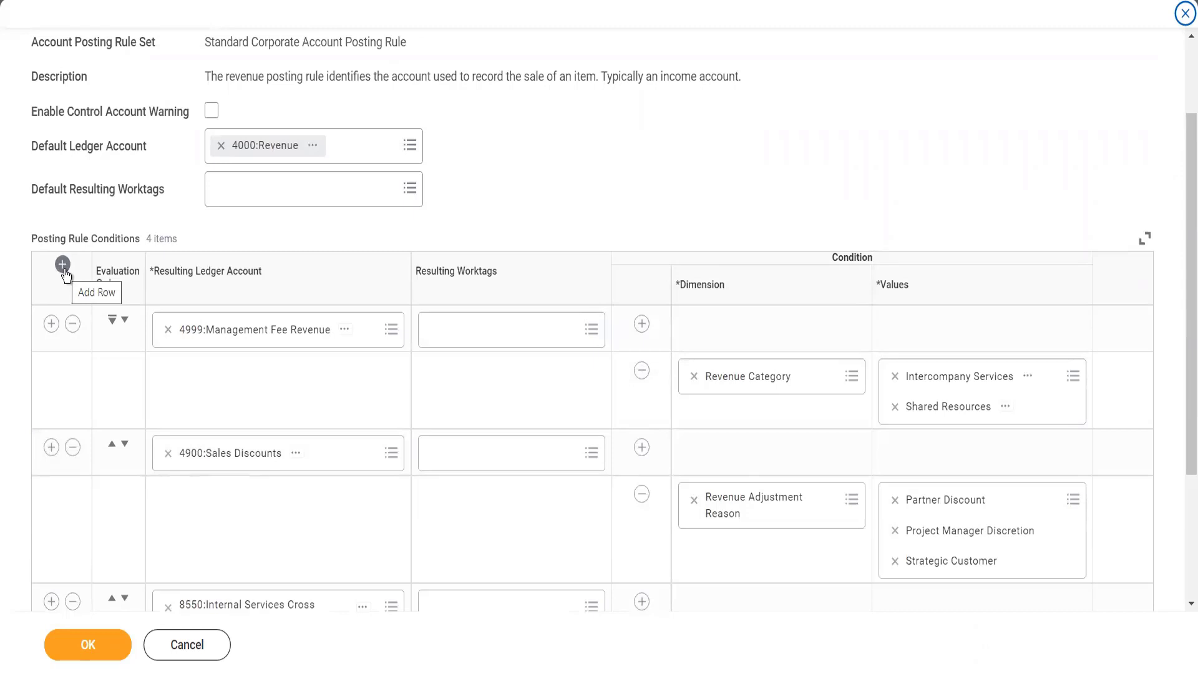
pyautogui.scroll(-3, 83, 383)
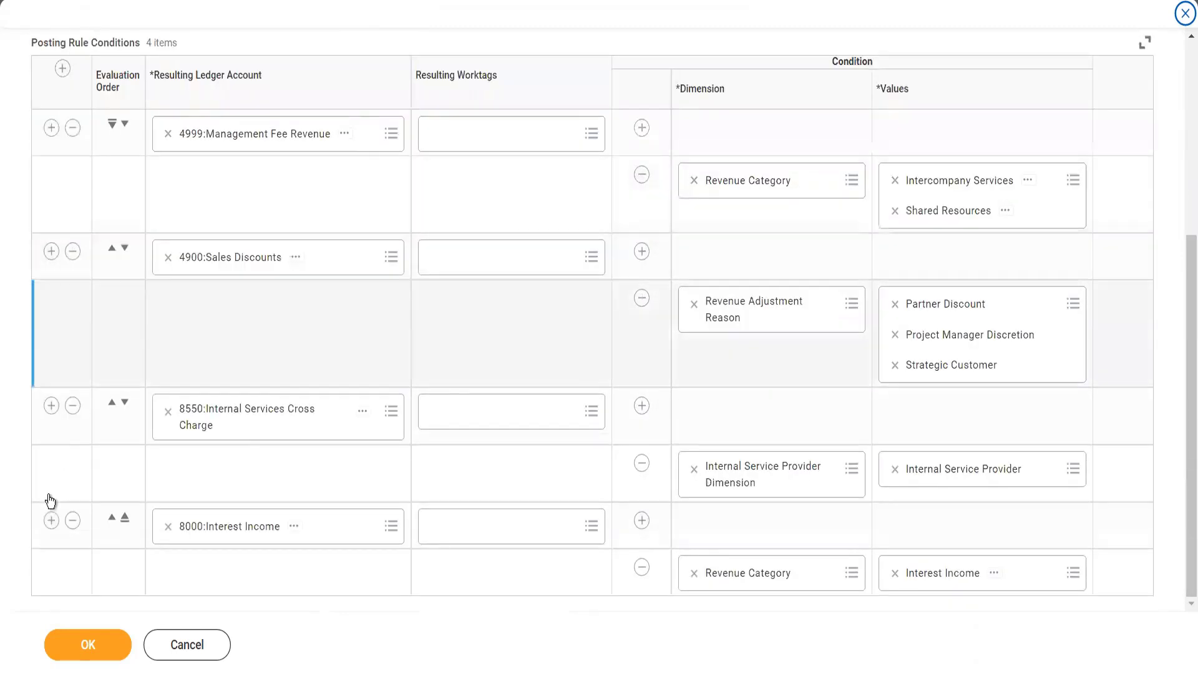
pyautogui.click(51, 520)
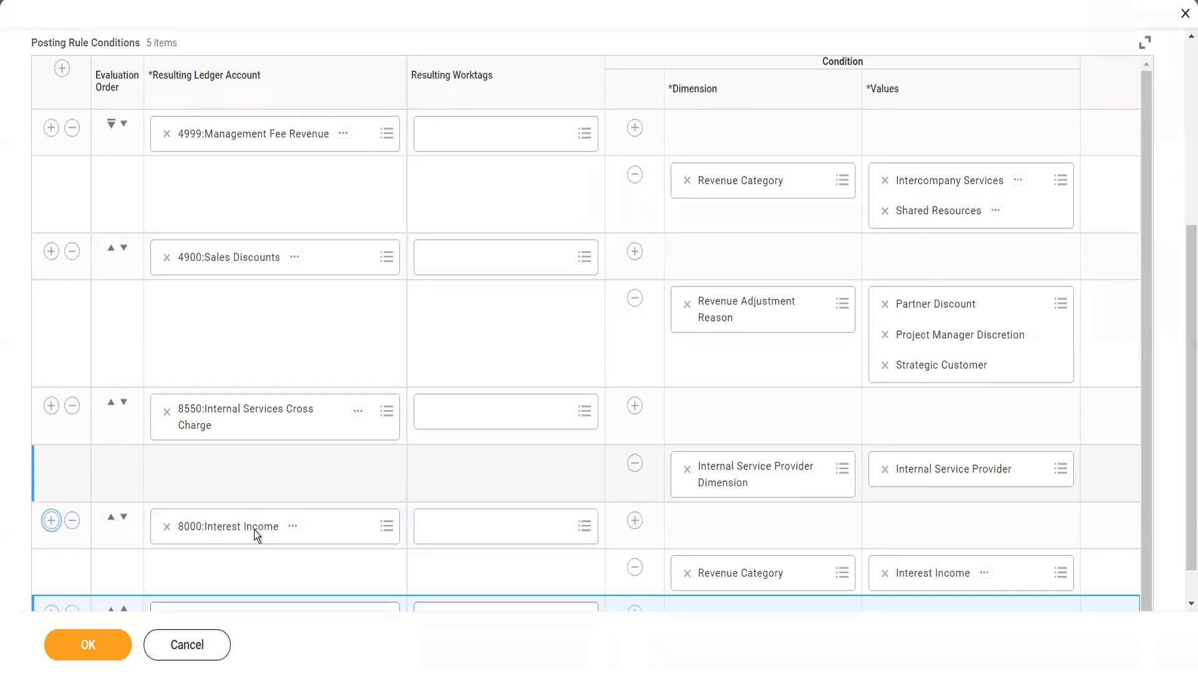
pyautogui.scroll(-1, 709, 511)
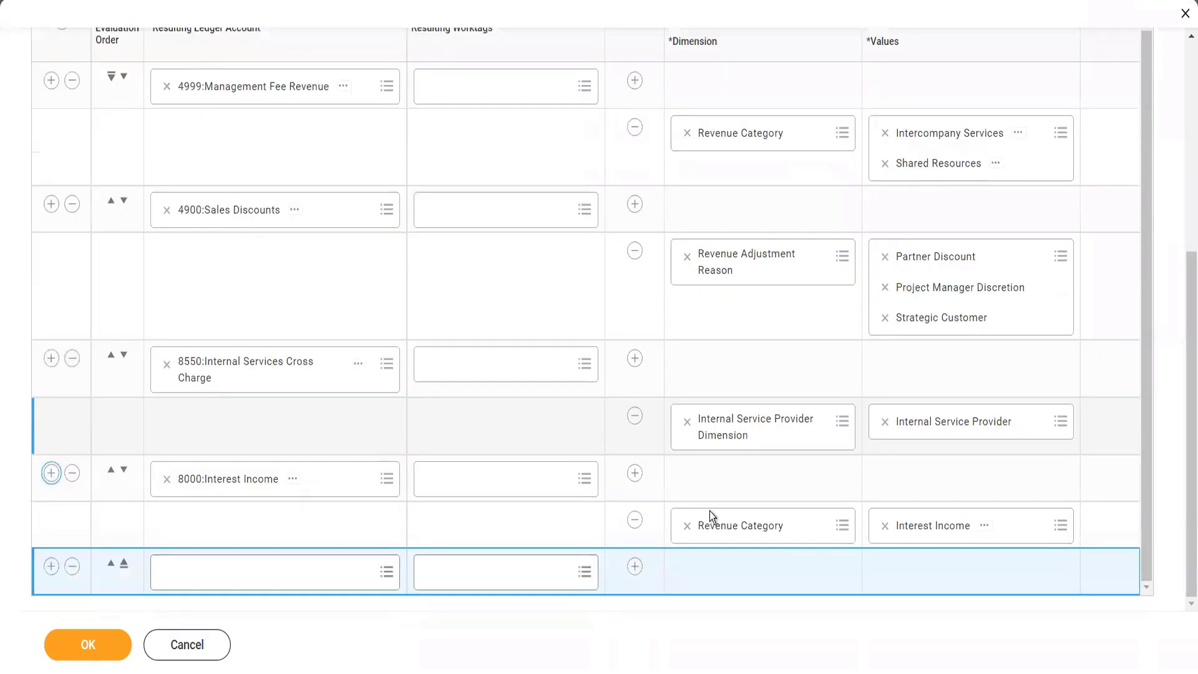
pyautogui.click(259, 564)
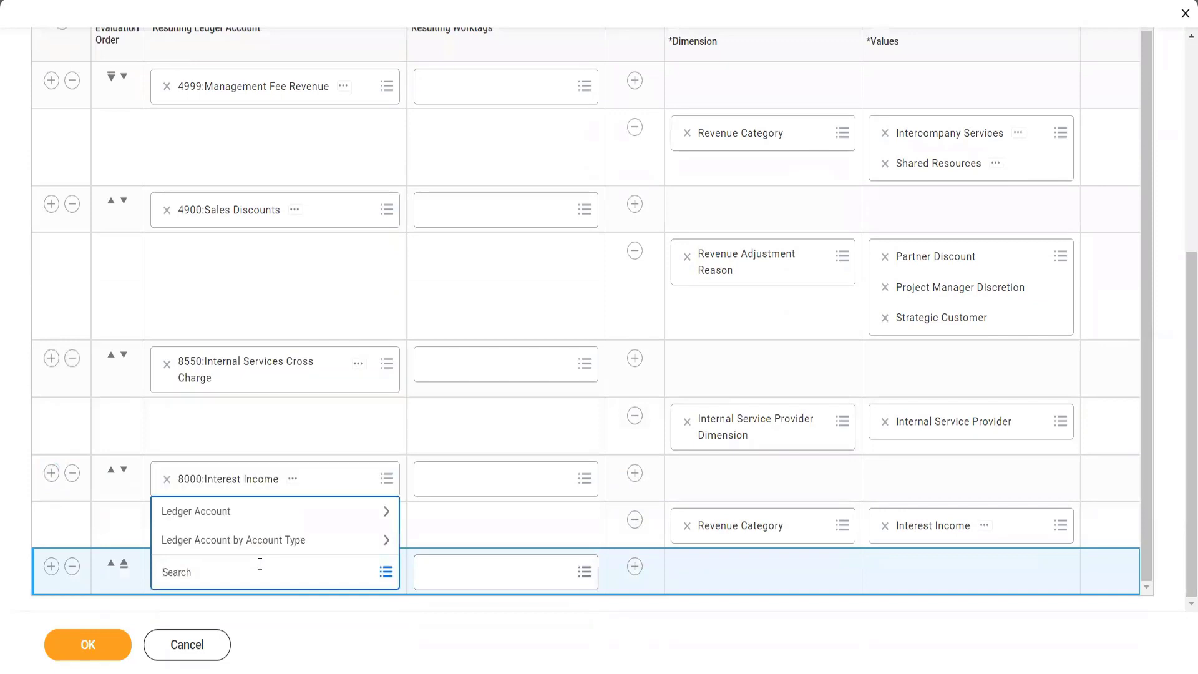
pyautogui.write('14444')
pyautogui.press('Return')
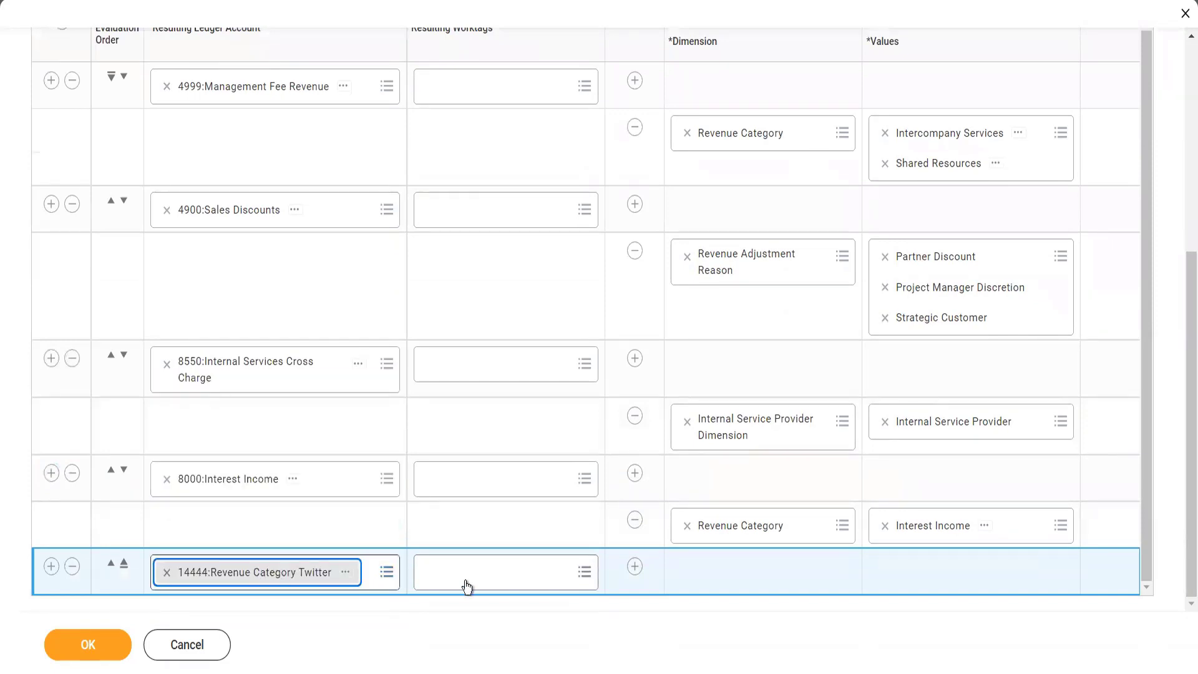
# Step: Add a condition line under the 14444:Revenue Category Twitter row and set its dimension to Revenue Category
pyautogui.click(633, 568)
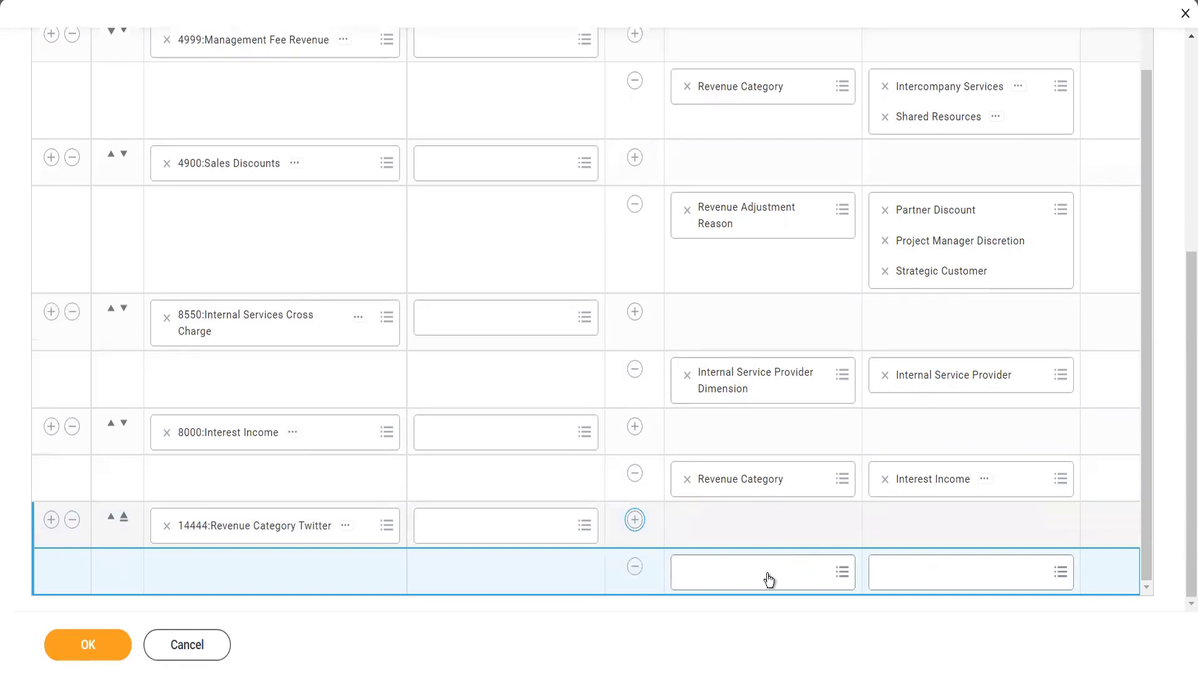
pyautogui.click(769, 580)
pyautogui.write('r')
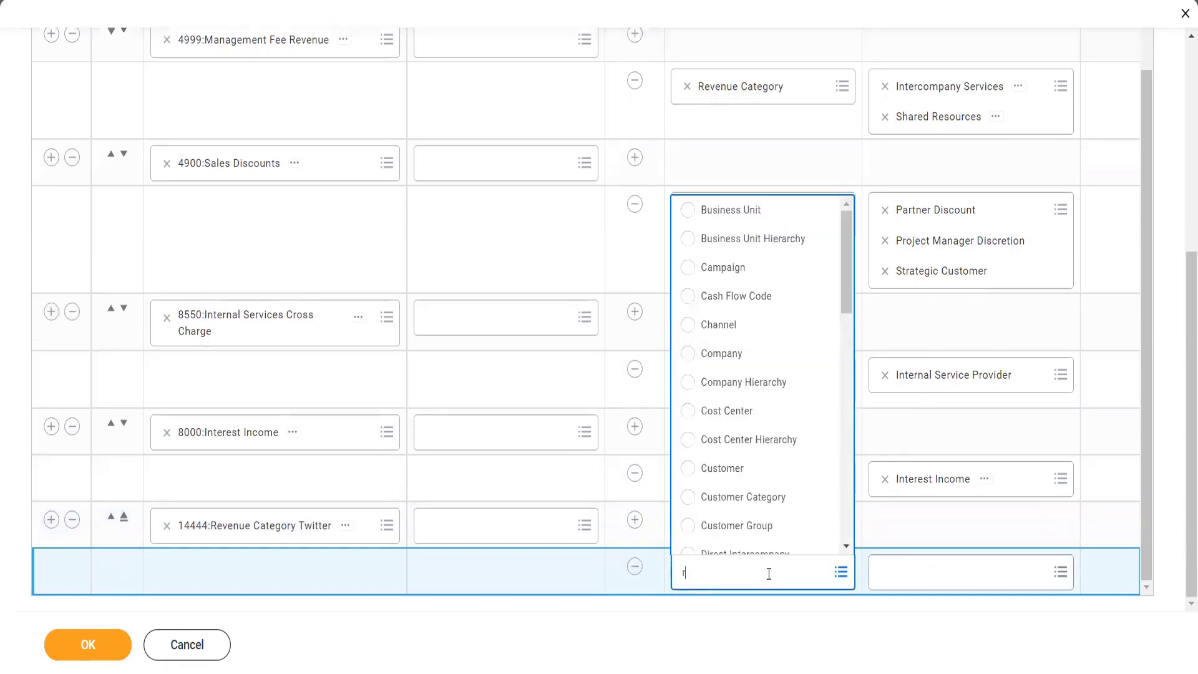
pyautogui.write('eve cate')
pyautogui.press('Return')
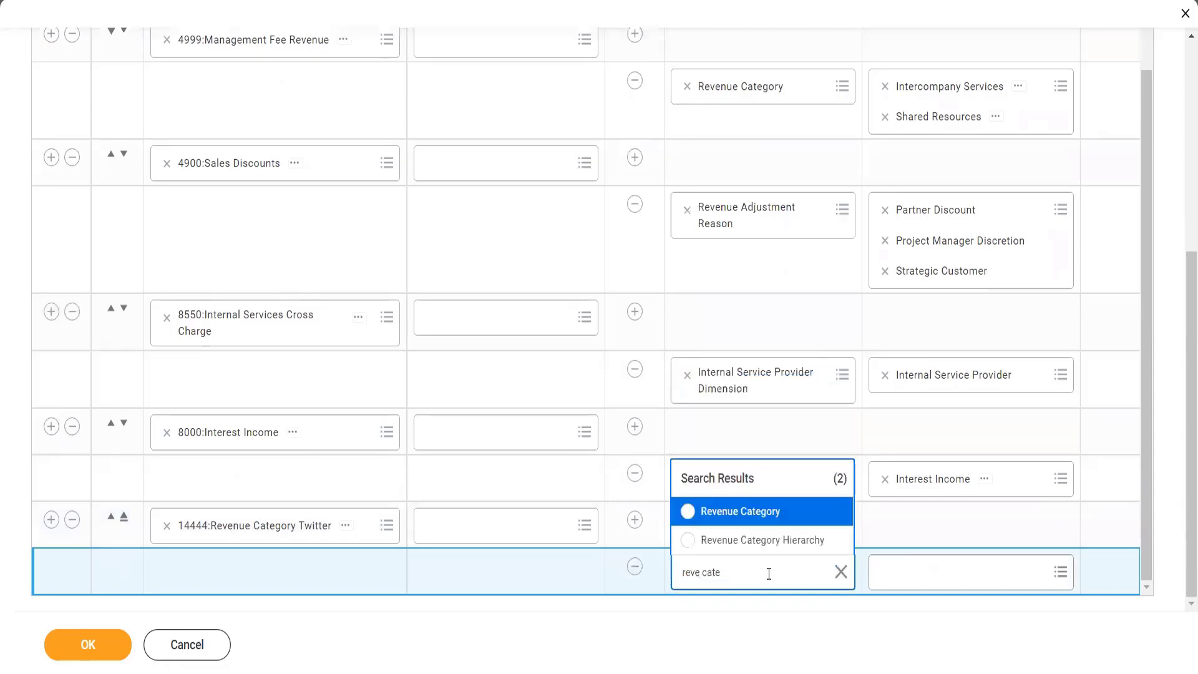
pyautogui.click(755, 522)
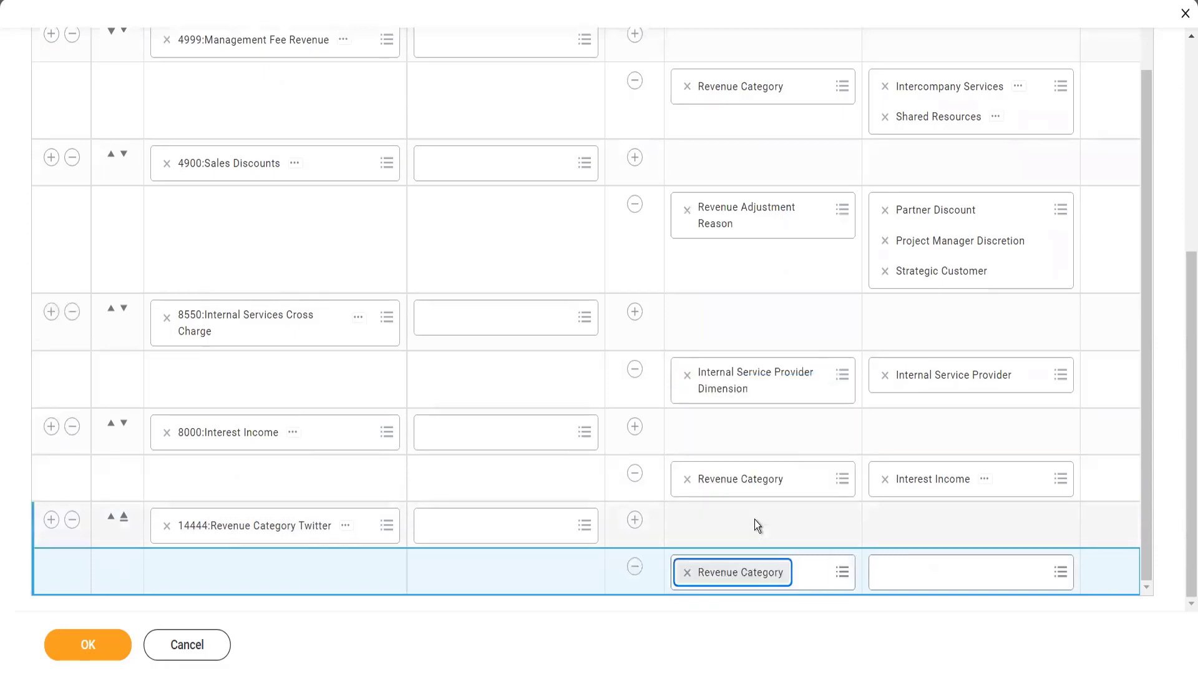
# Step: Set the new condition's value to Software updated New and save the Revenue posting rule
pyautogui.click(905, 576)
pyautogui.write('wo')
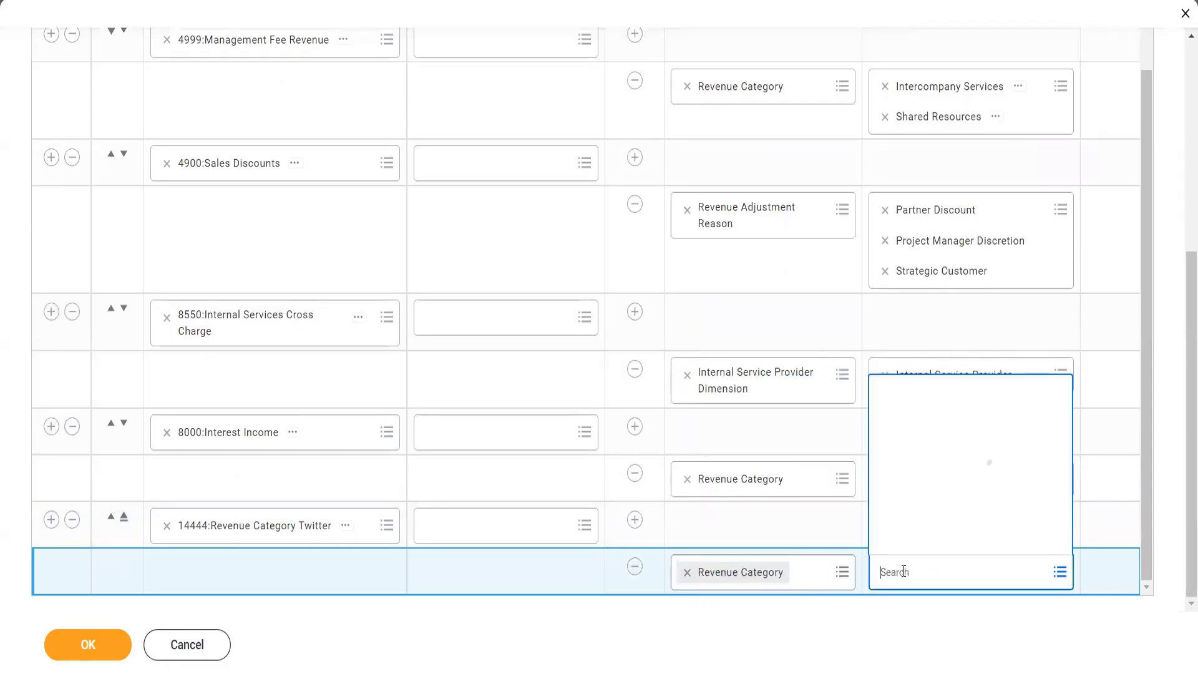
pyautogui.write('r')
pyautogui.press('BackSpace')
pyautogui.press('BackSpace')
pyautogui.press('BackSpace')
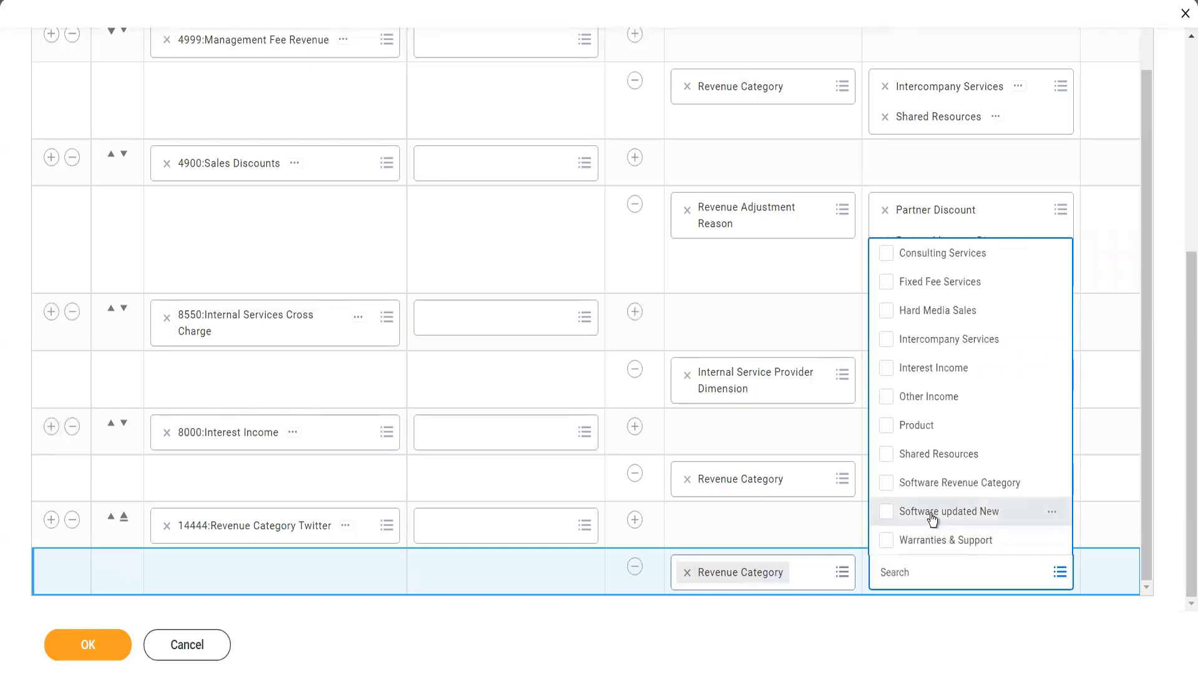
pyautogui.click(806, 607)
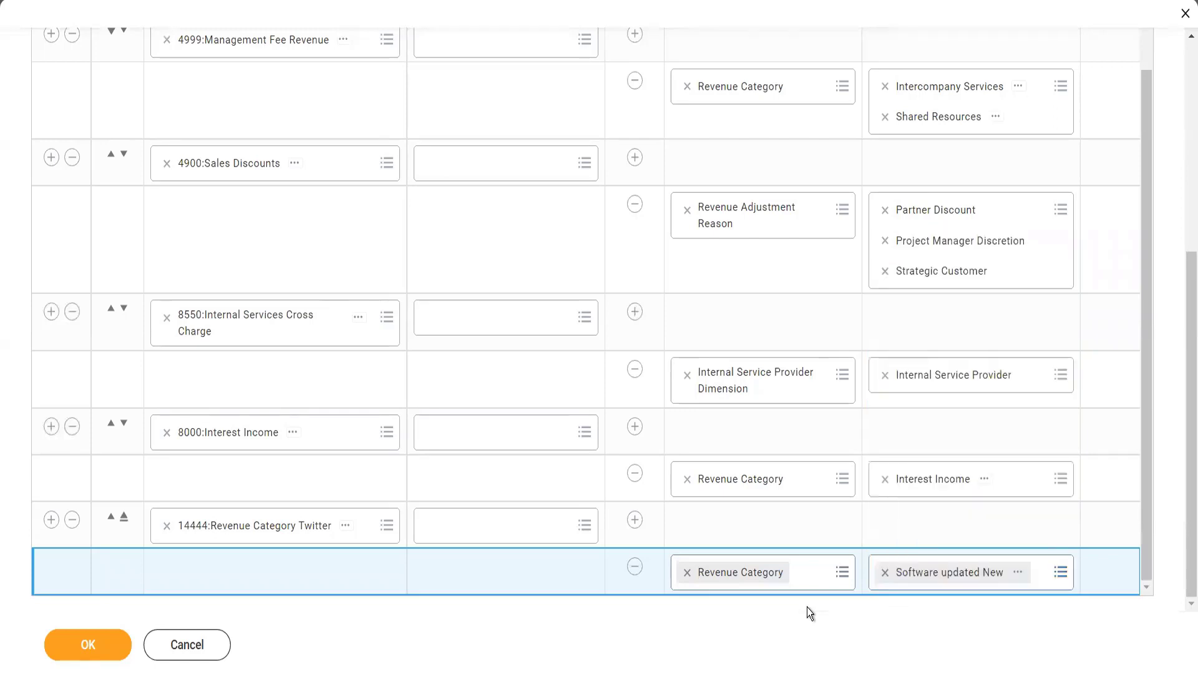
pyautogui.click(95, 648)
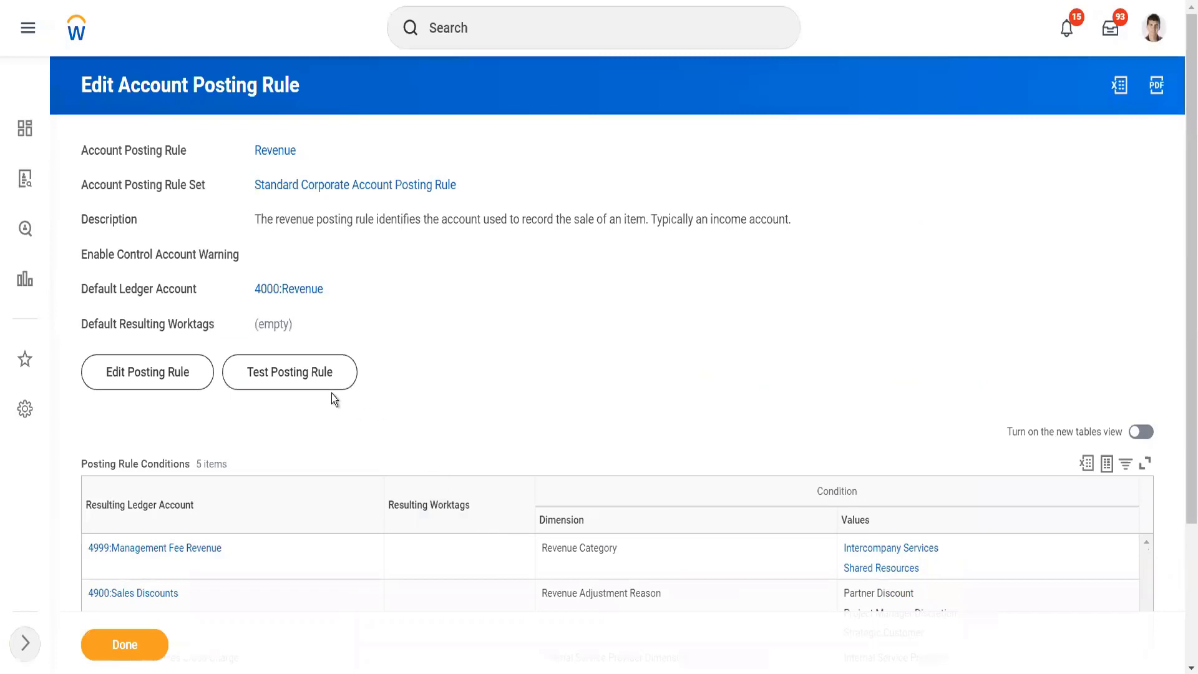
# Step: Start a test of the Revenue posting rule and set its Company test value to TW101 Twitter Inc
pyautogui.click(322, 386)
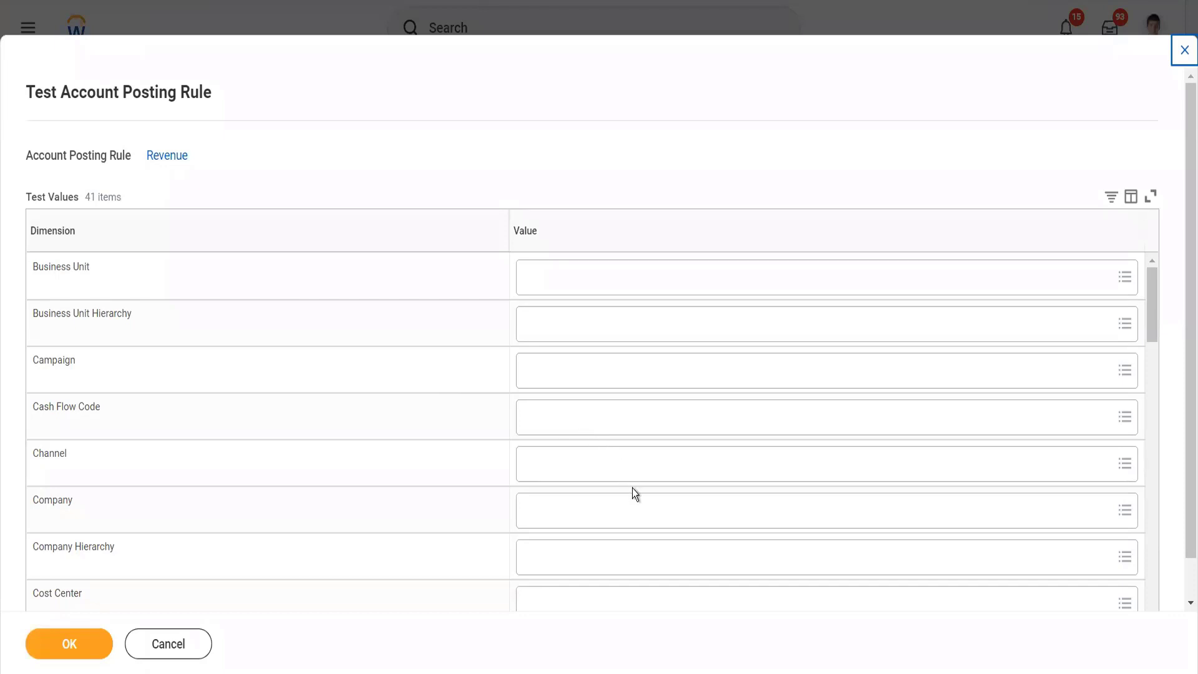
pyautogui.click(637, 509)
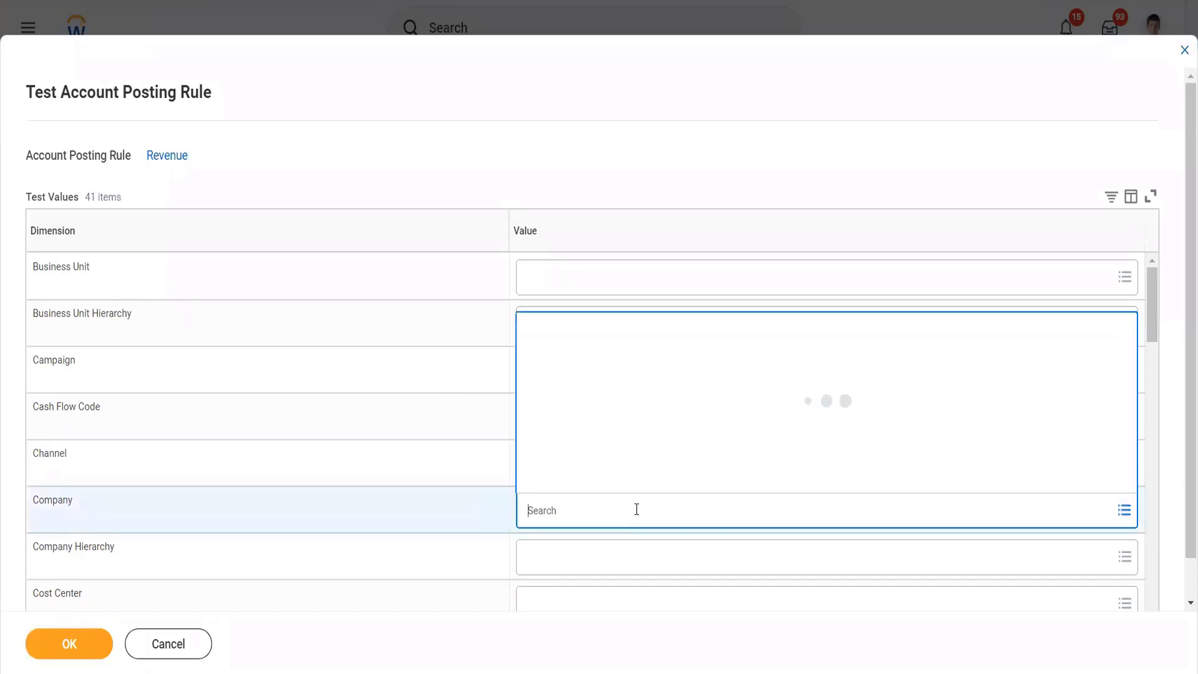
pyautogui.write('twitter')
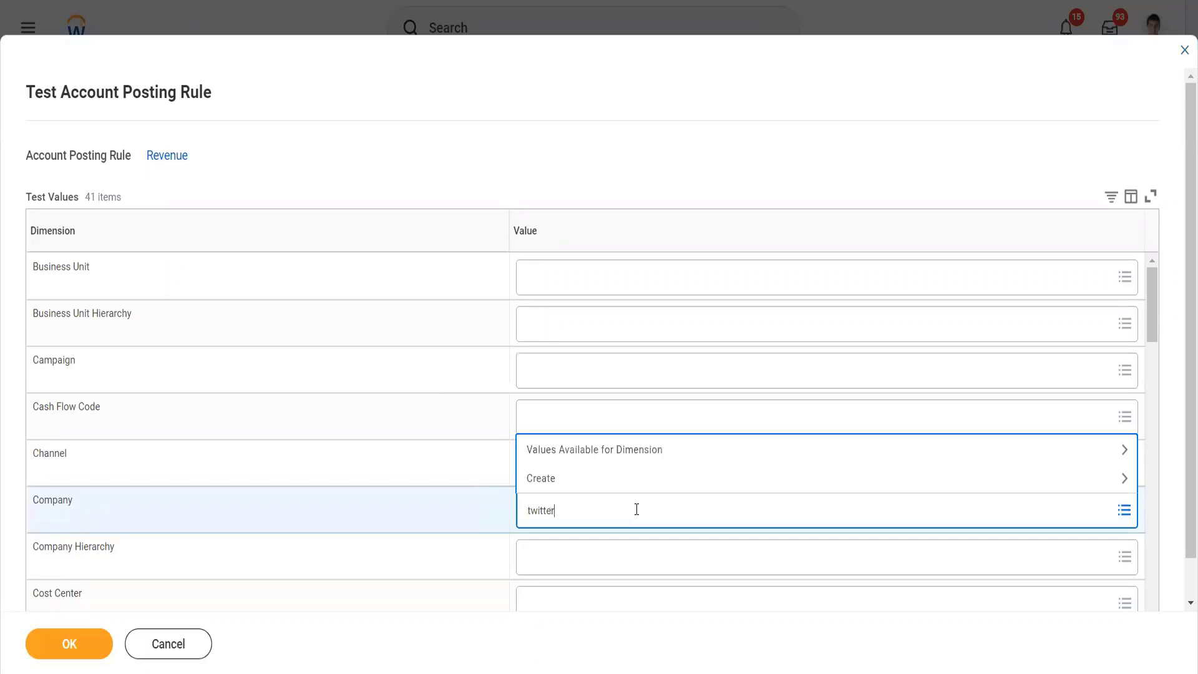
pyautogui.press('Return')
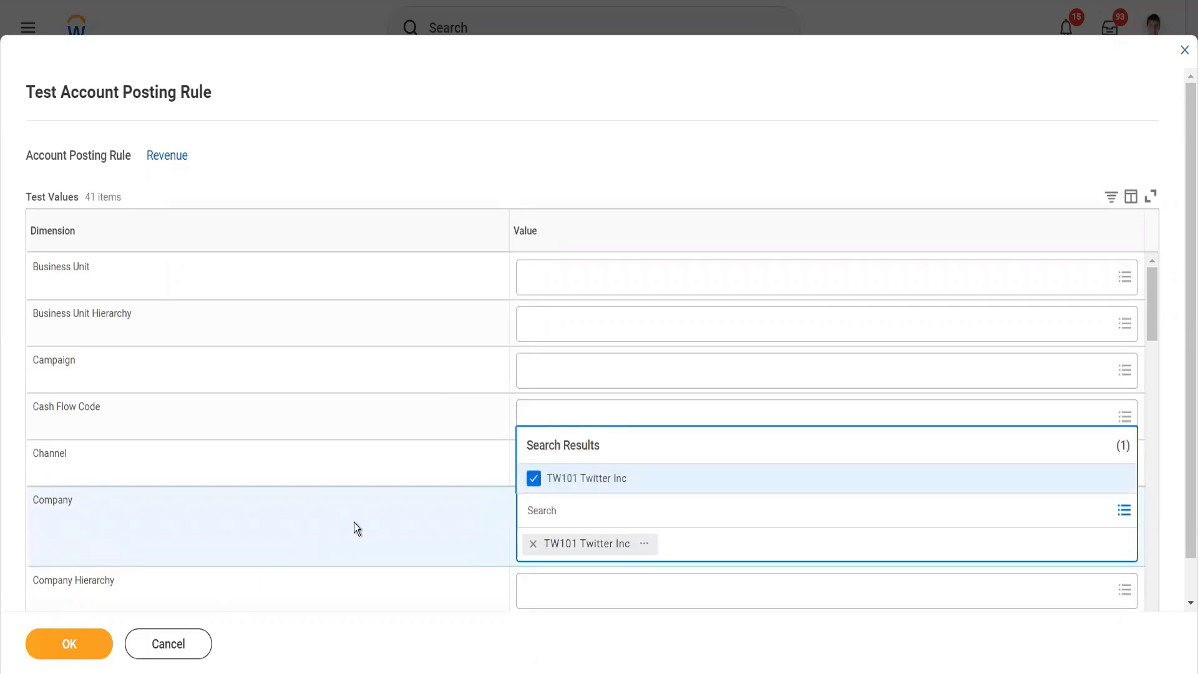
# Step: Set the Revenue Category test value to Software updated New and run the Revenue posting rule test to check the resulting ledger account
pyautogui.scroll(-5, 354, 522)
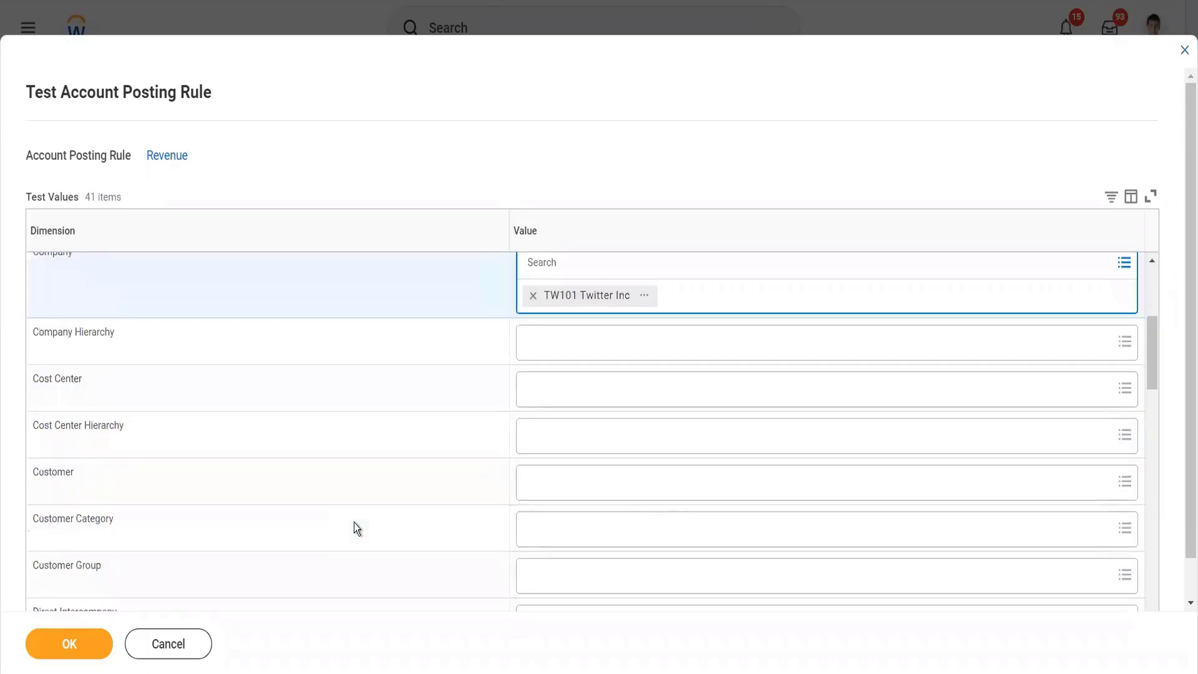
pyautogui.scroll(-9, 353, 514)
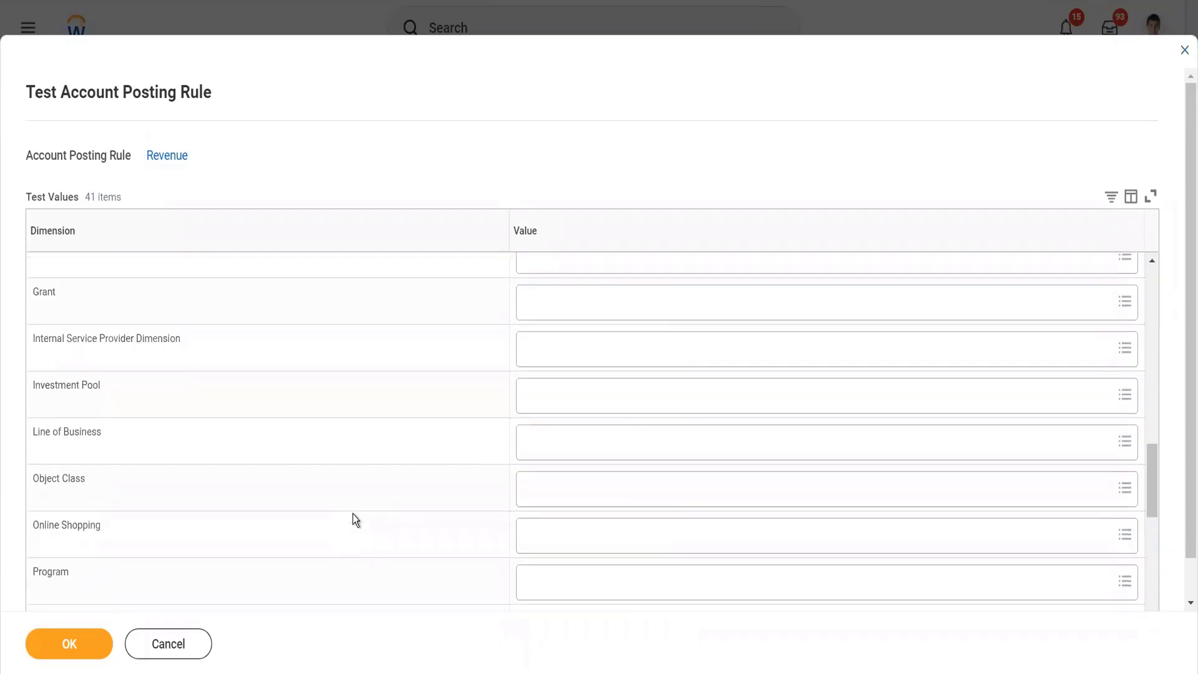
pyautogui.scroll(-5, 353, 514)
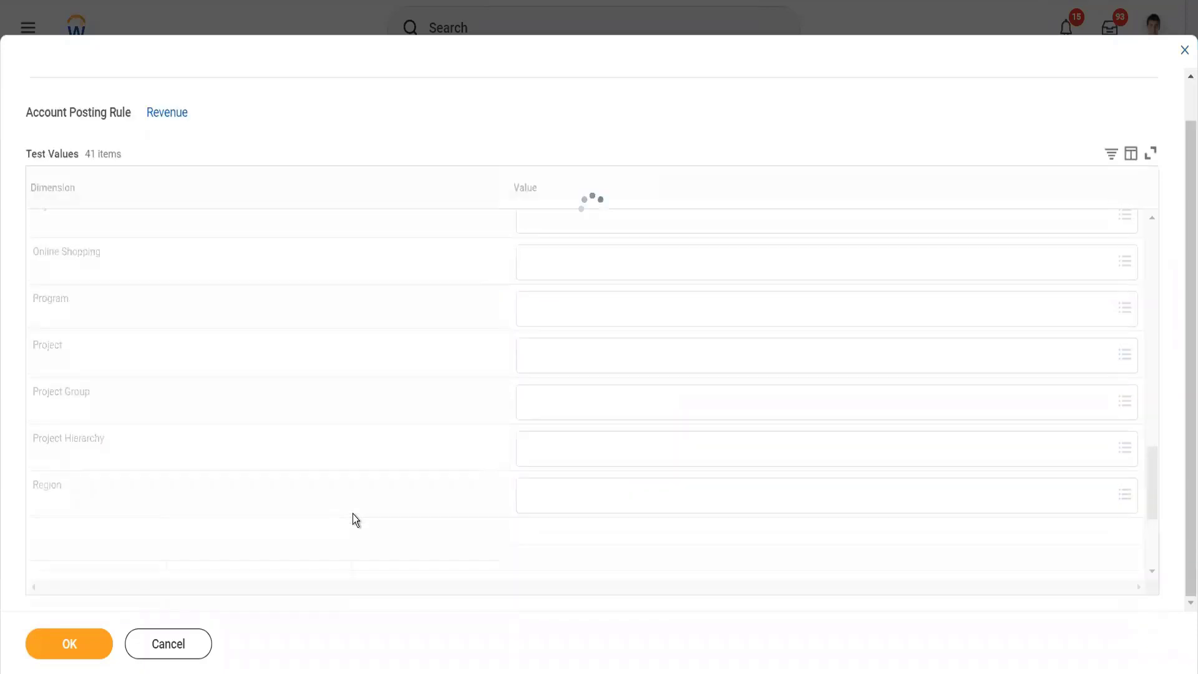
pyautogui.scroll(-3, 507, 508)
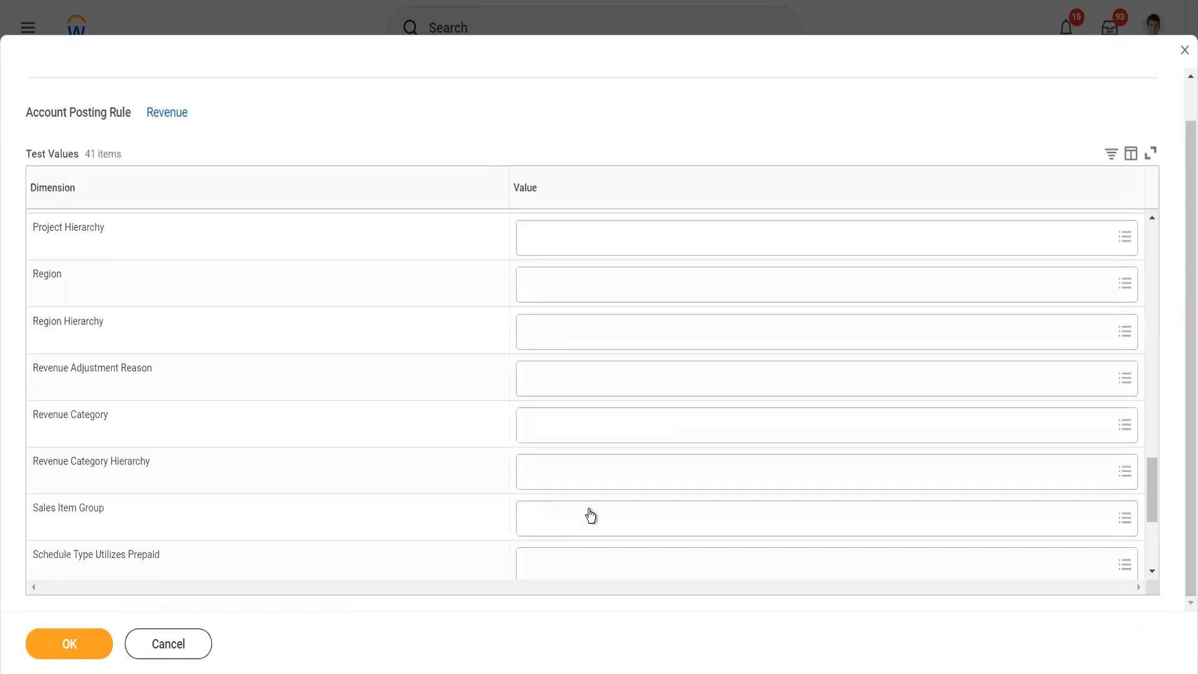
pyautogui.click(566, 436)
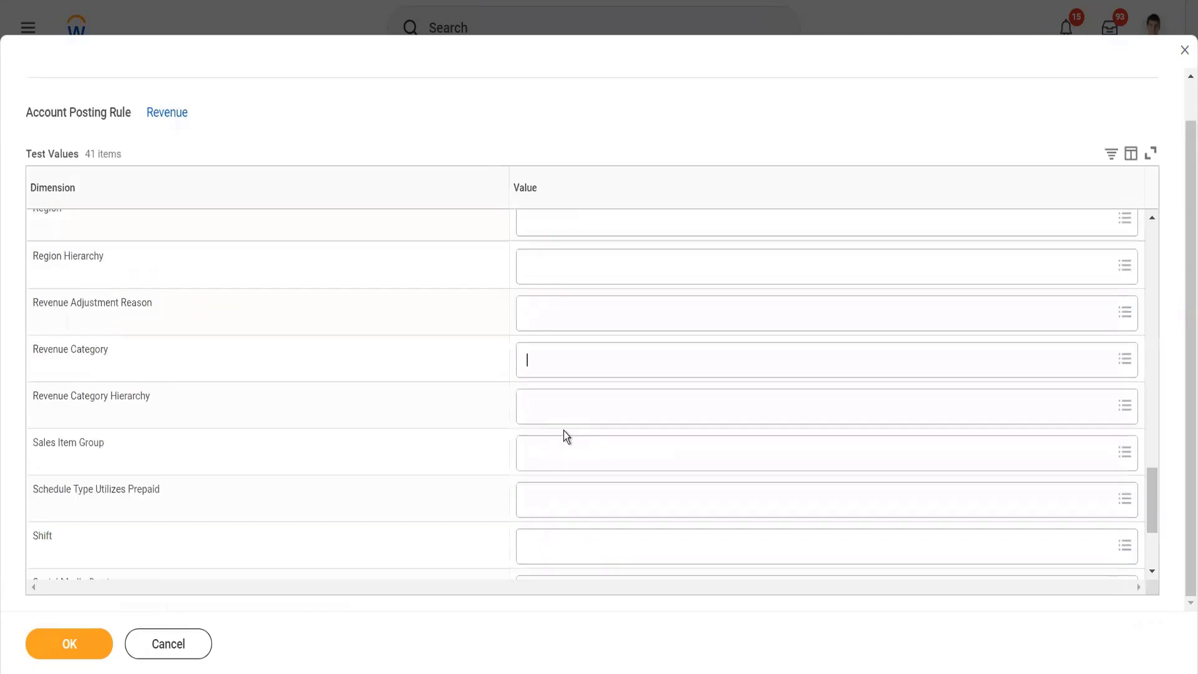
pyautogui.click(538, 366)
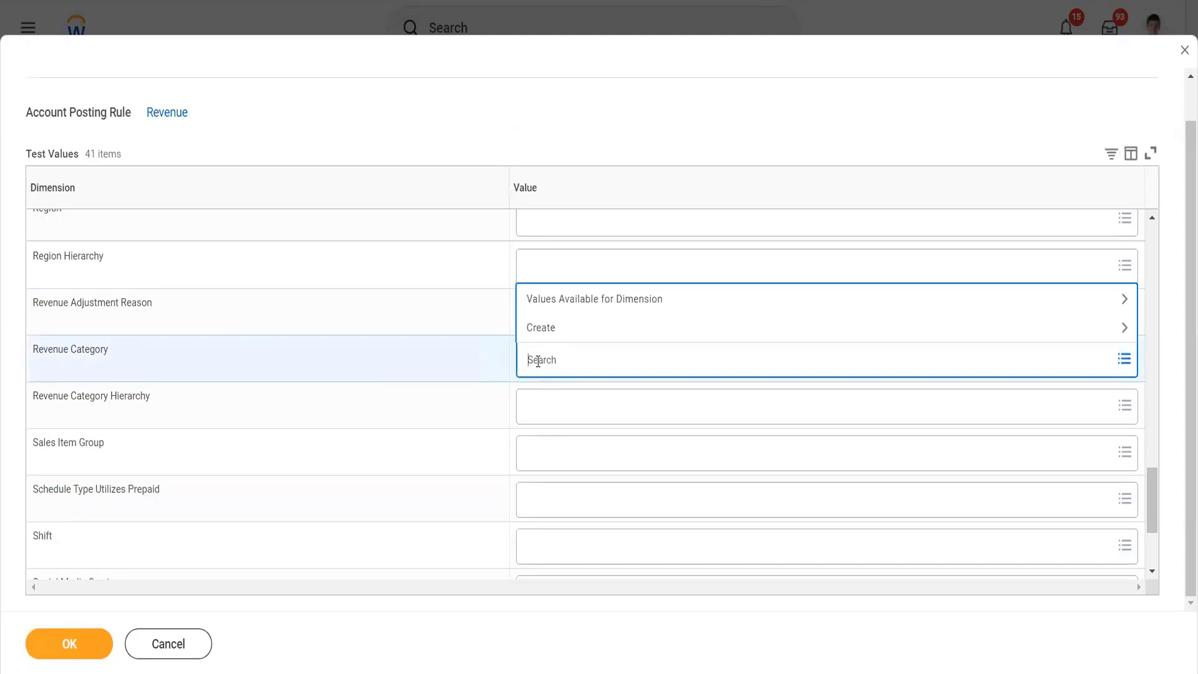
pyautogui.write('software')
pyautogui.press('Return')
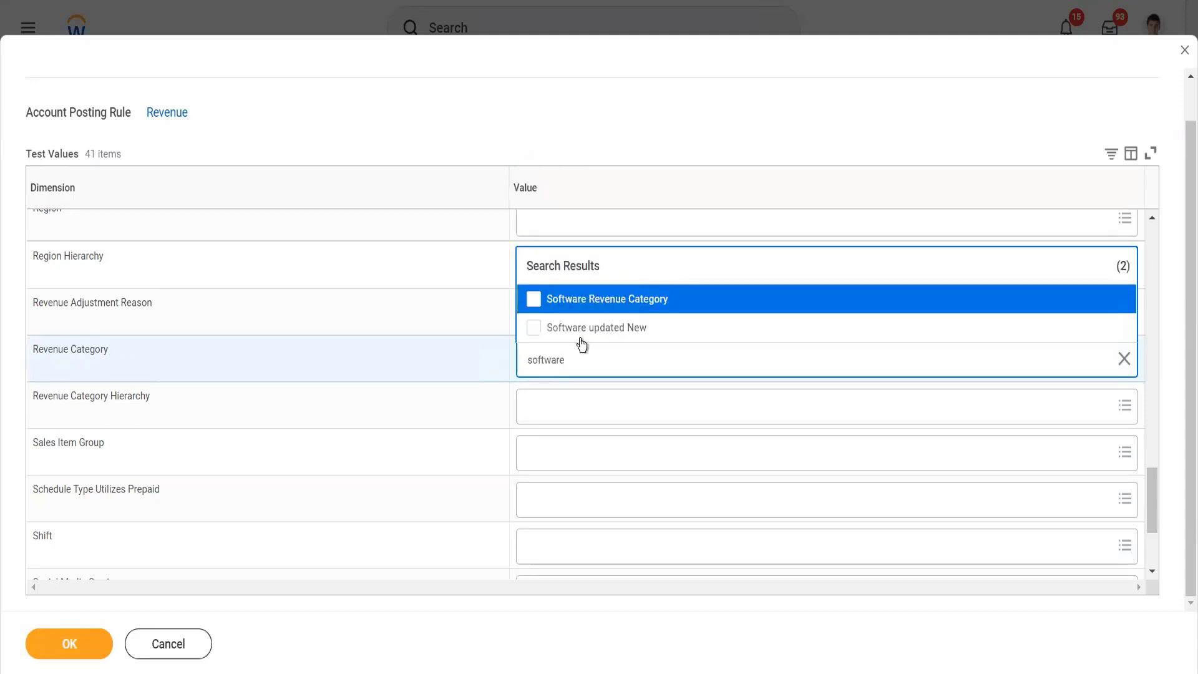
pyautogui.click(582, 338)
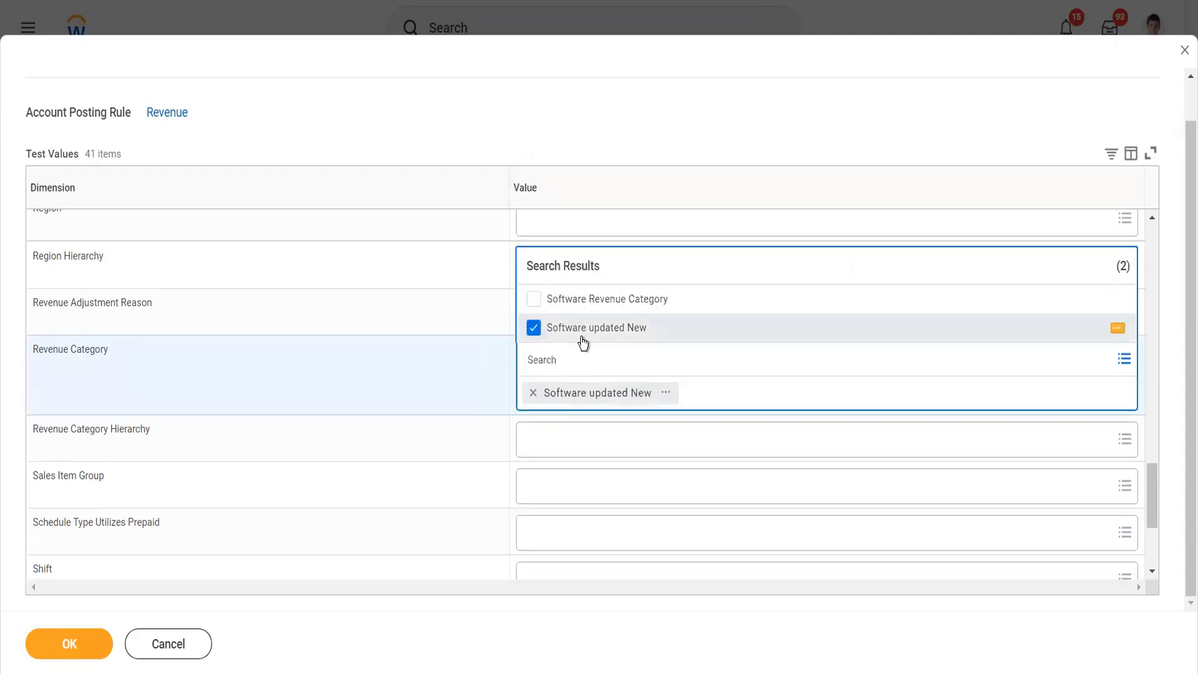
pyautogui.click(549, 134)
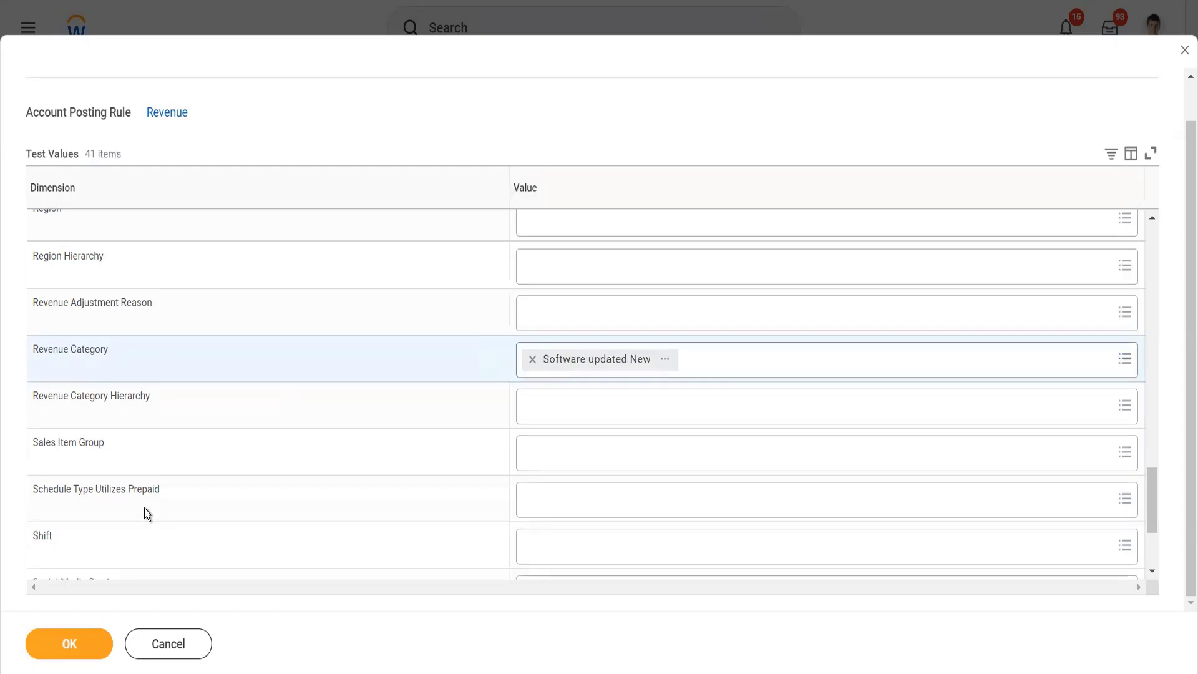
pyautogui.click(70, 644)
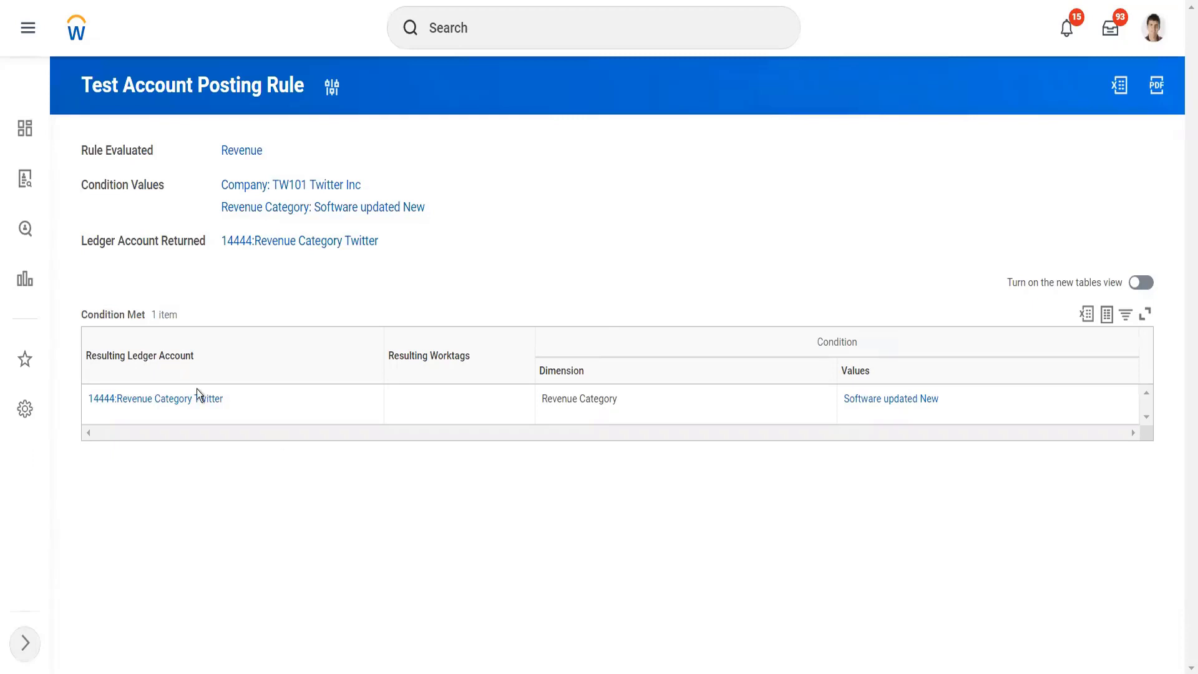
pyautogui.click(185, 412)
pyautogui.moveTo(848, 406)
# Step: Search for "find cust invoice" and open the Find Customer Invoices for Company report
pyautogui.click(573, 34)
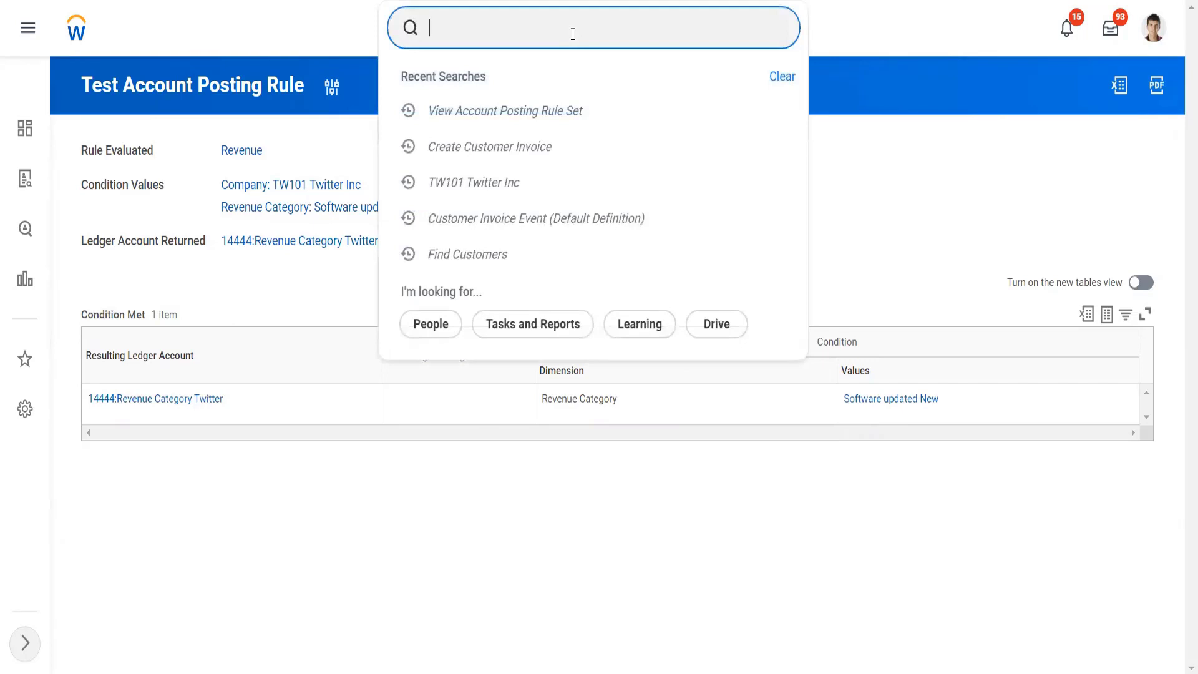
pyautogui.write('find ')
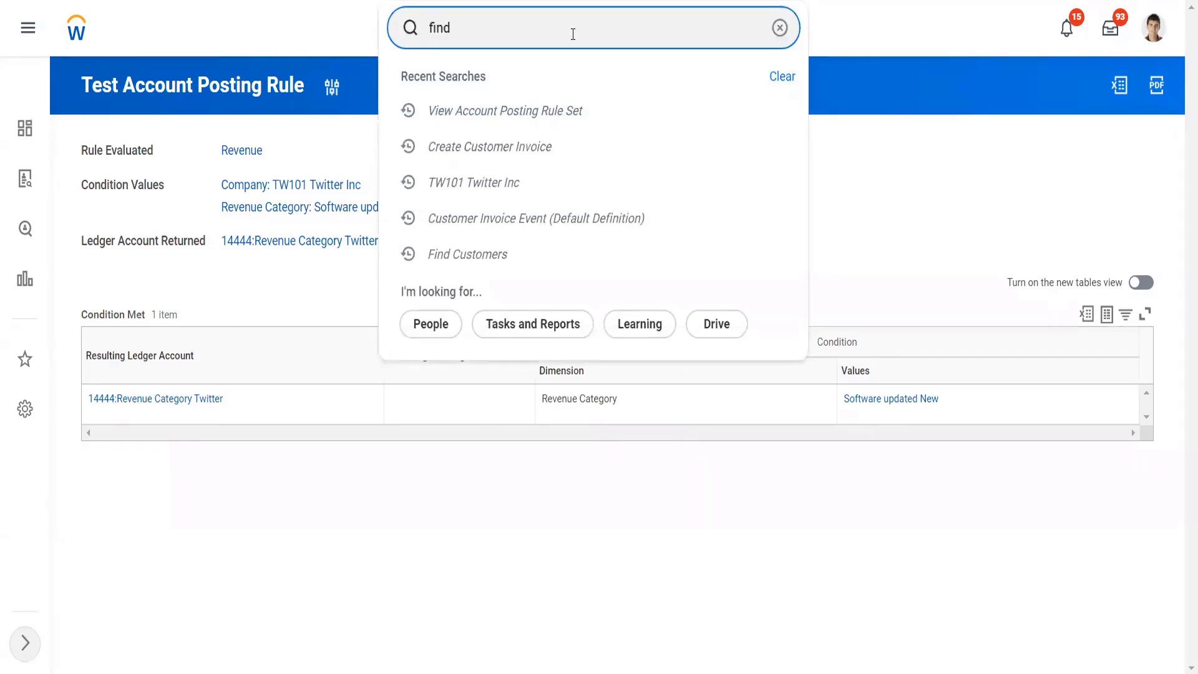
pyautogui.write('cust invoice')
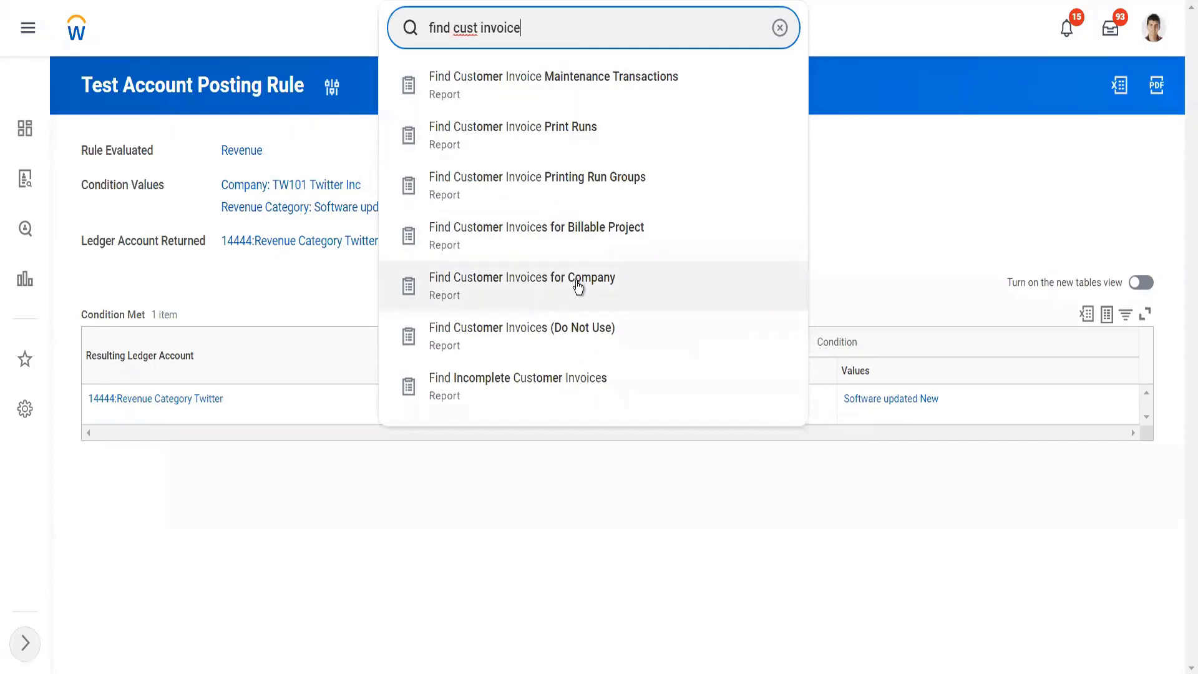
pyautogui.click(575, 282)
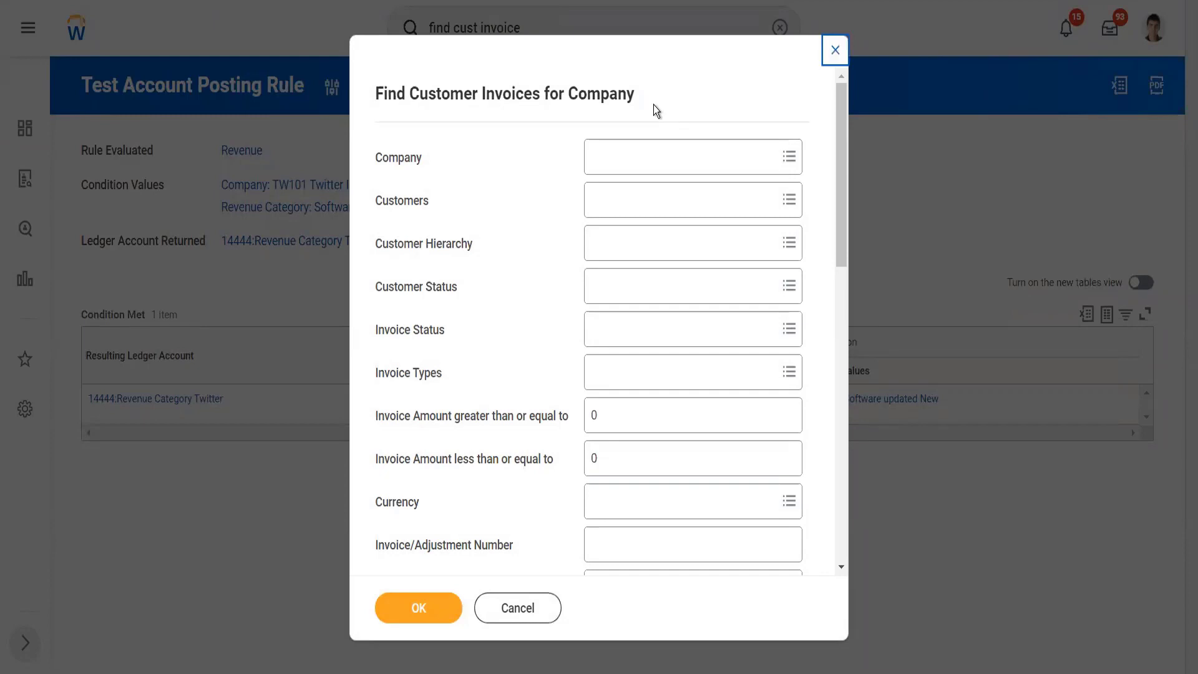
# Step: Run the customer invoice report with Company set to TW101 Twitter Inc and the remaining filters left at their defaults
pyautogui.click(660, 152)
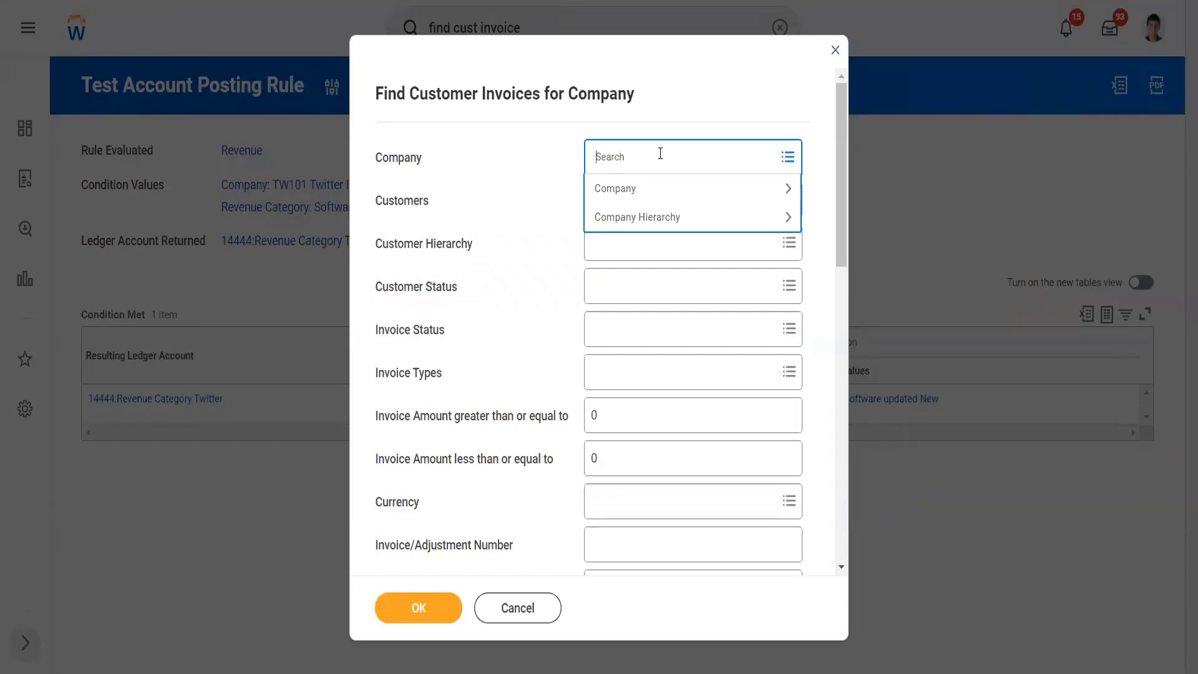
pyautogui.write('twitter')
pyautogui.press('Return')
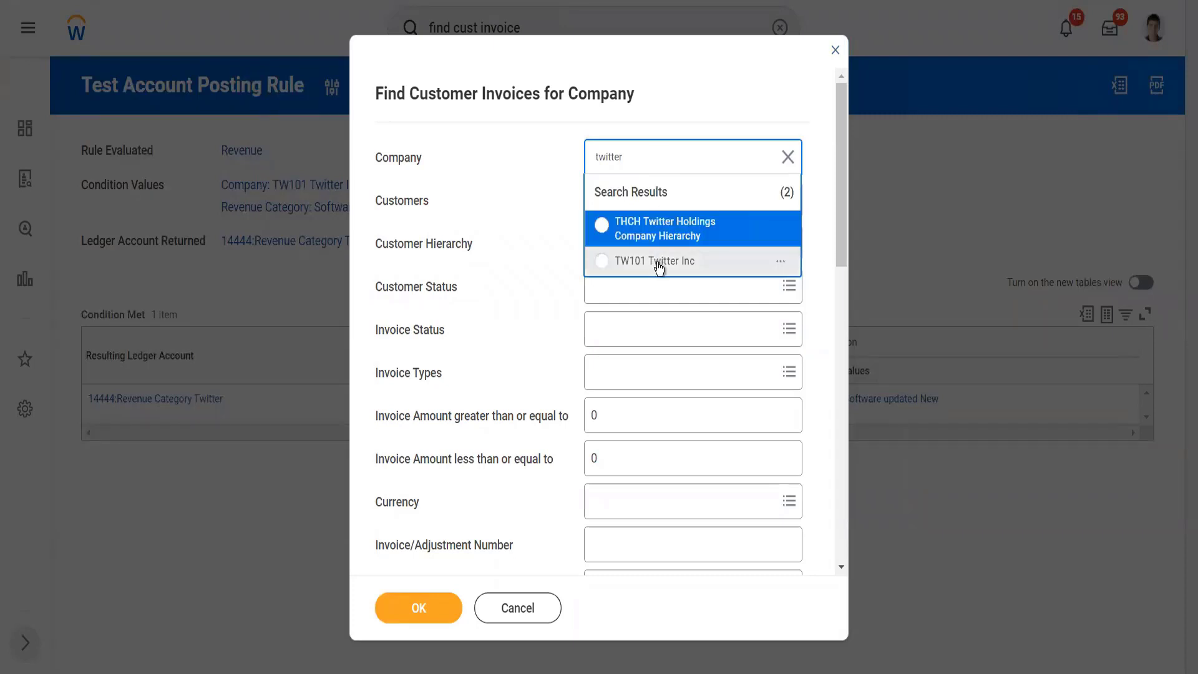
pyautogui.click(659, 265)
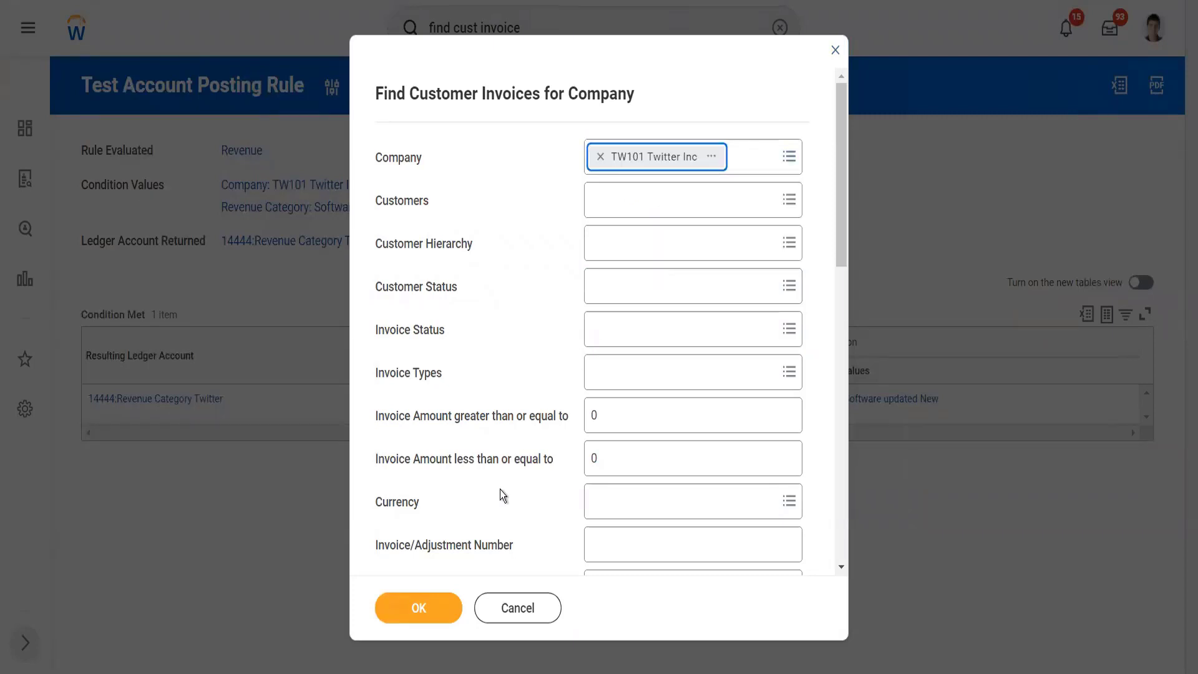
pyautogui.scroll(-4, 526, 417)
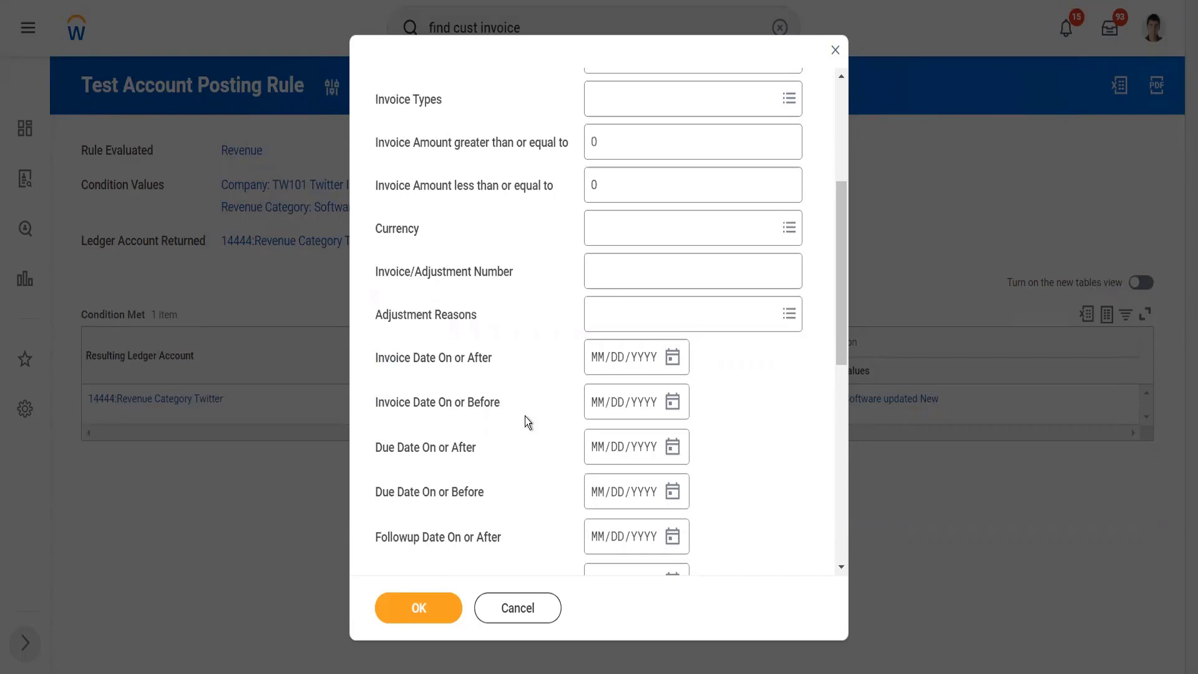
pyautogui.click(416, 613)
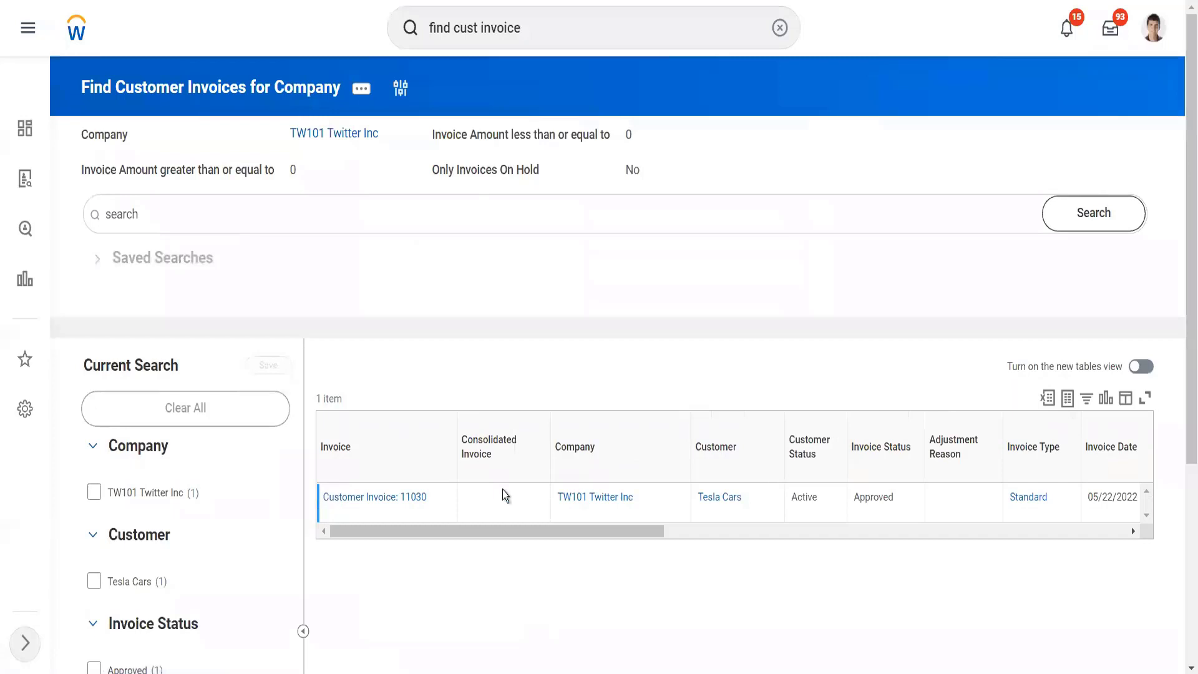
# Step: Open the Tesla Cars invoice from the report results and start a copy of it
pyautogui.click(411, 499)
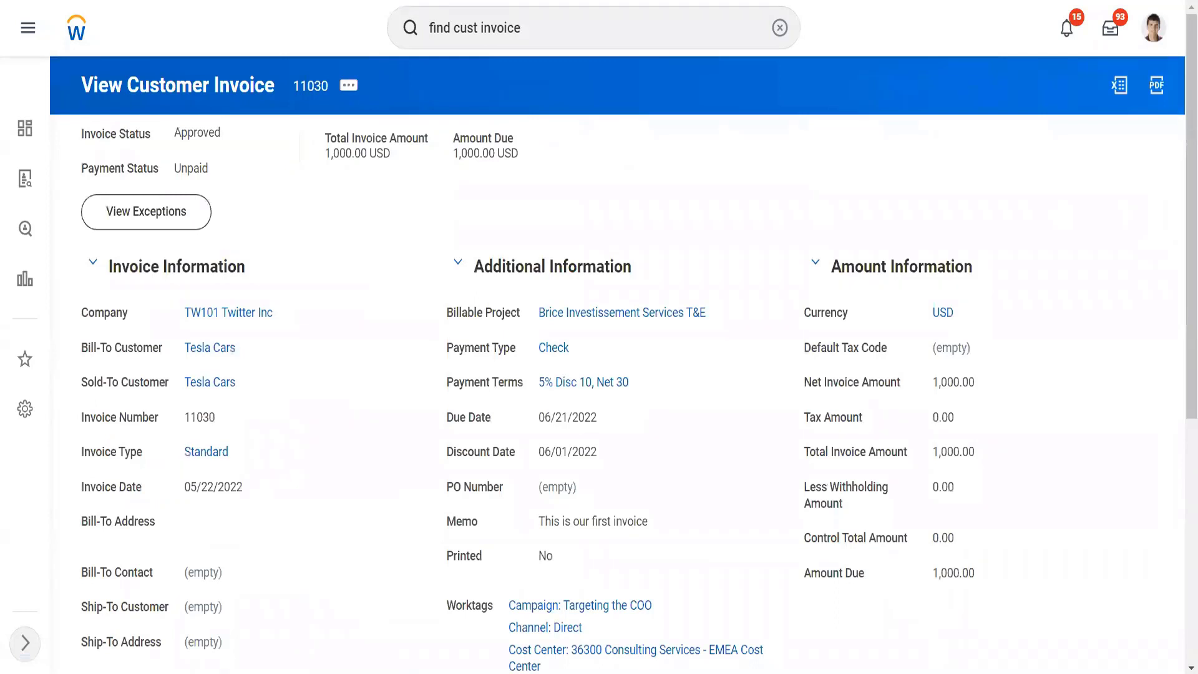
pyautogui.click(348, 88)
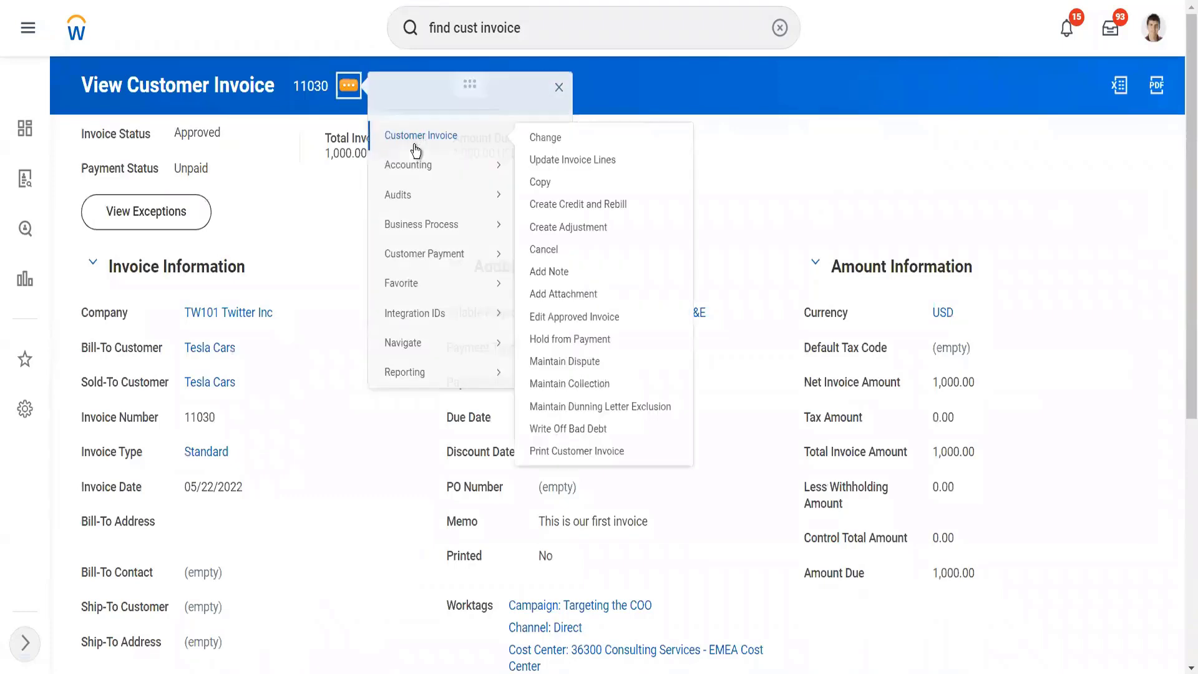
pyautogui.click(540, 181)
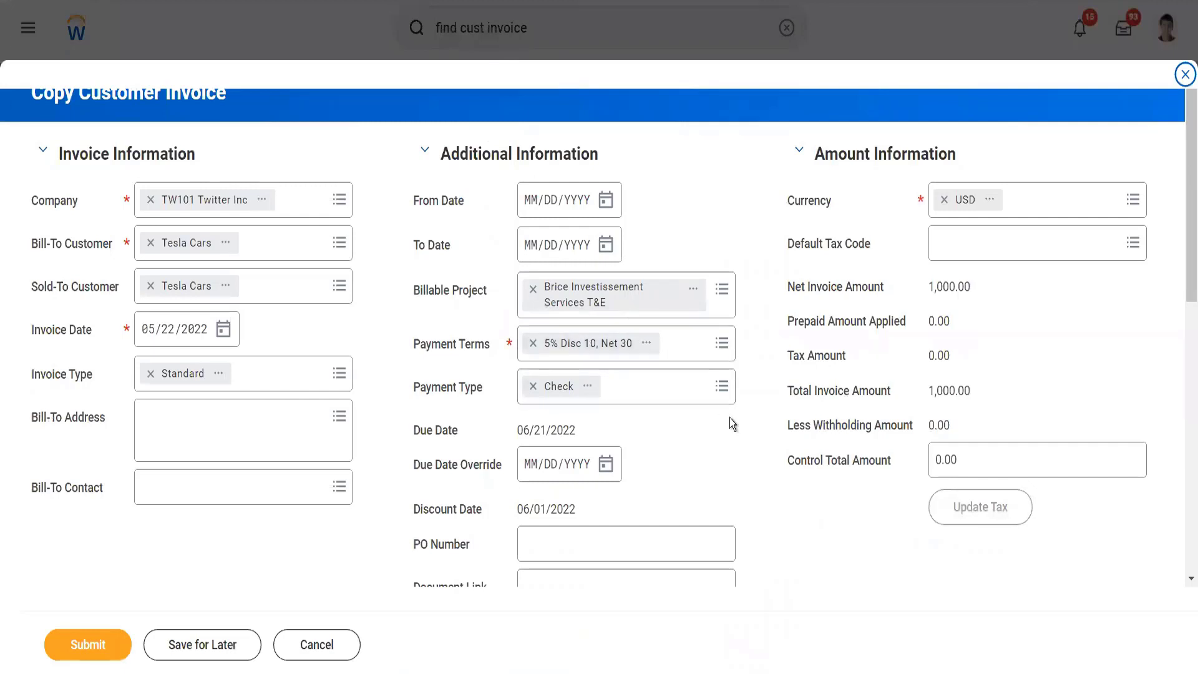
# Step: Set the unit price of the copied invoice's Workday Finance Module line to 9,000 and submit the invoice
pyautogui.scroll(-10, 731, 424)
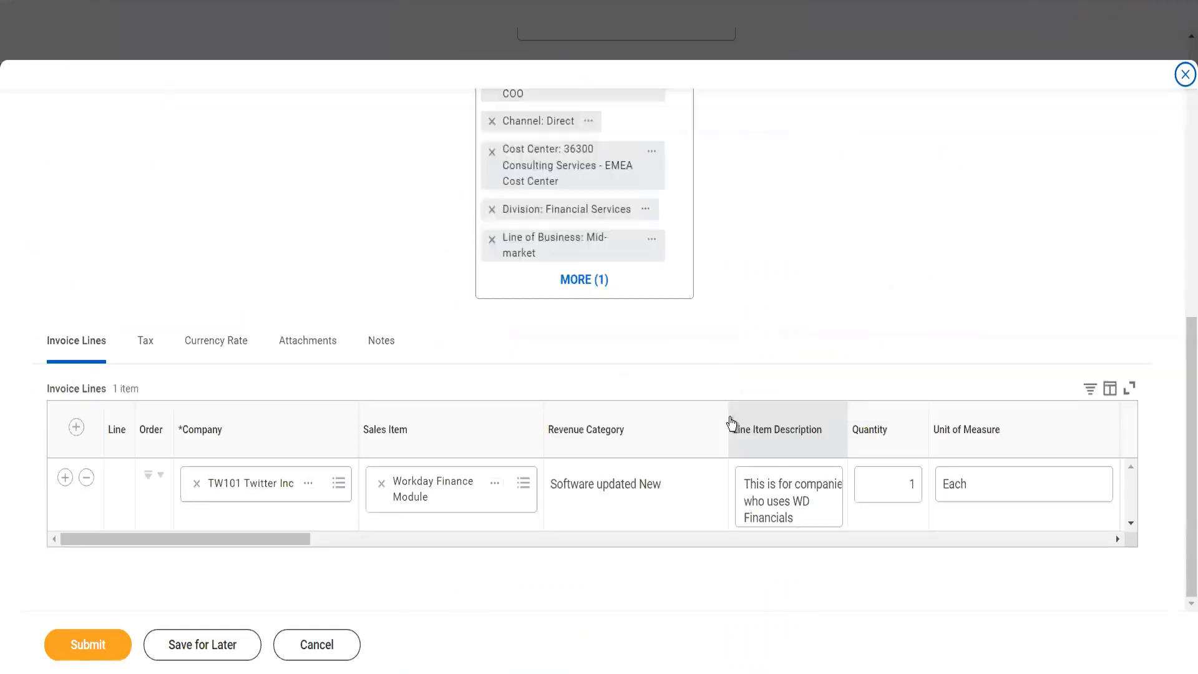
pyautogui.click(750, 544)
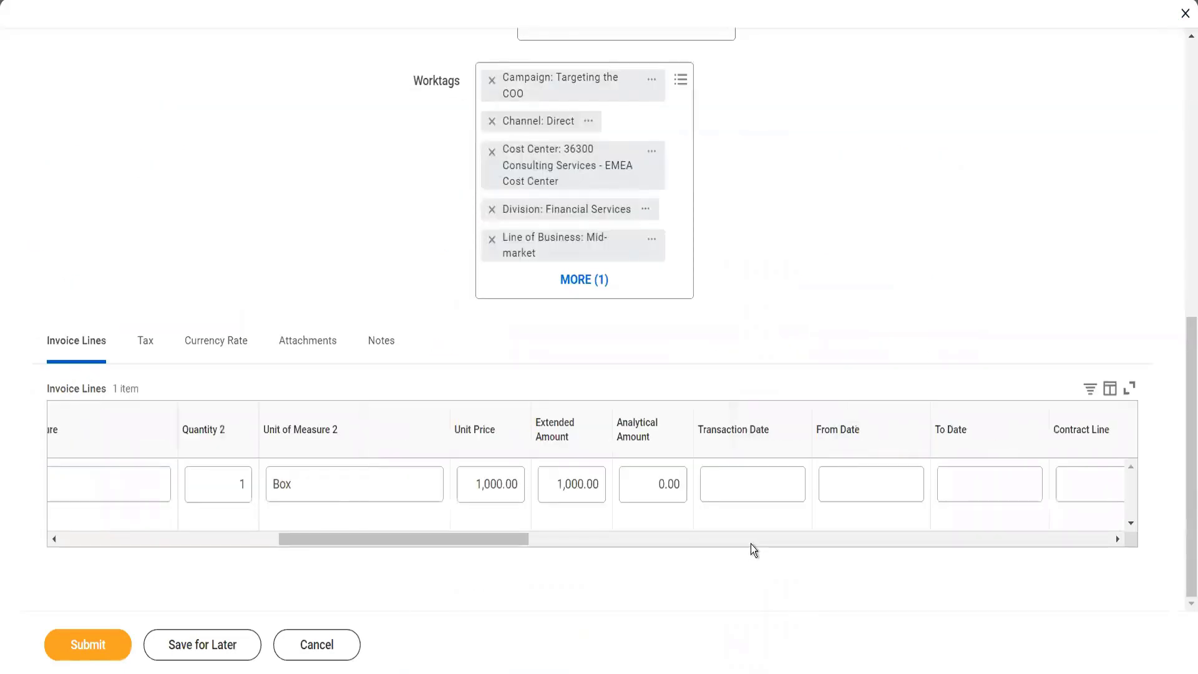
pyautogui.click(491, 489)
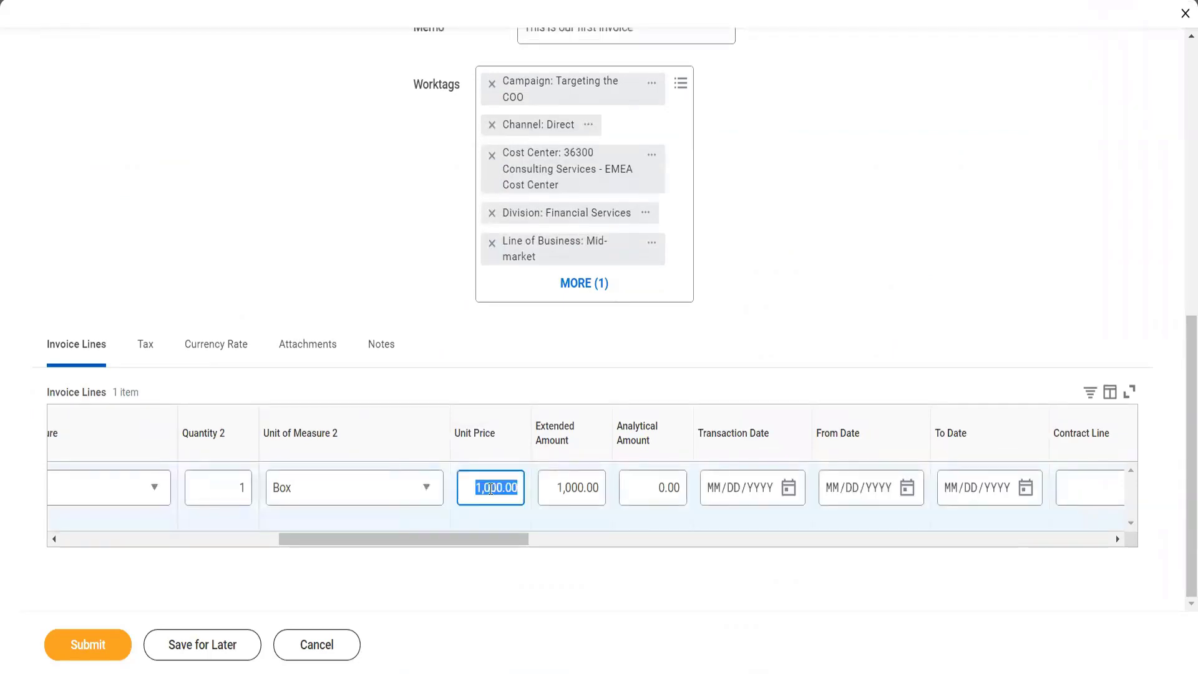
pyautogui.write('1000')
pyautogui.press('BackSpace')
pyautogui.press('BackSpace')
pyautogui.press('BackSpace')
pyautogui.press('BackSpace')
pyautogui.write('9000')
pyautogui.press('Tab')
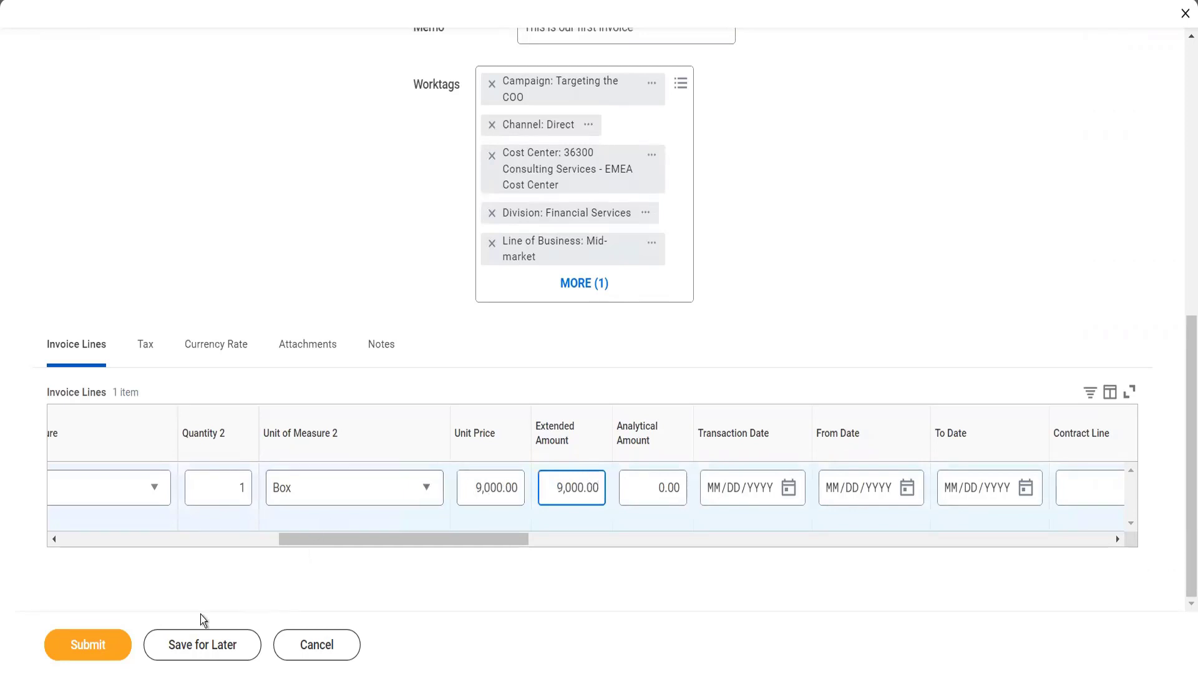
pyautogui.click(100, 652)
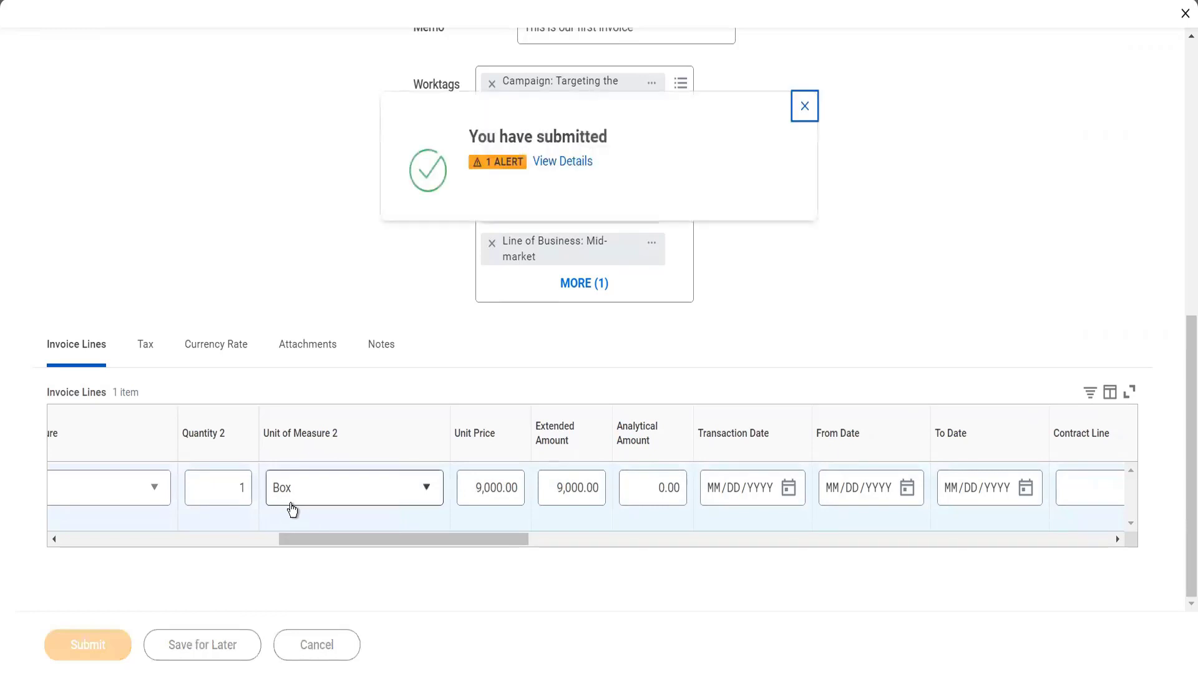
# Step: Open the newly submitted Tesla Cars invoice and view its accounting to examine the ledger accounts in the journal lines
pyautogui.click(546, 165)
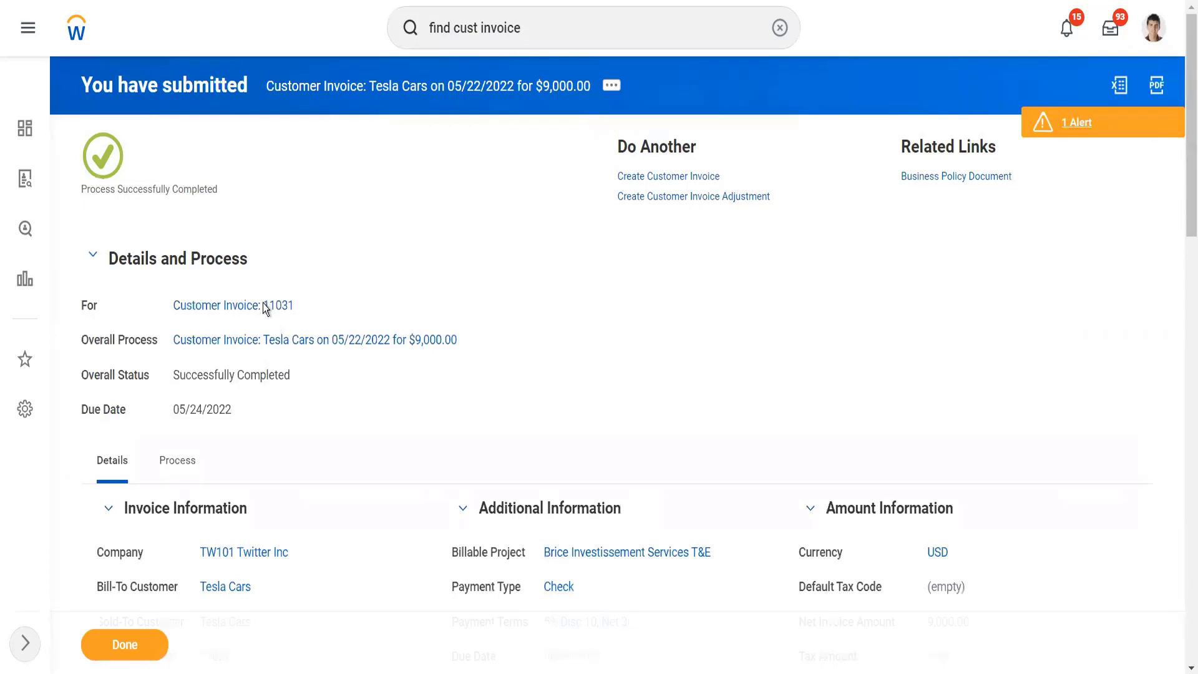
pyautogui.moveTo(264, 306)
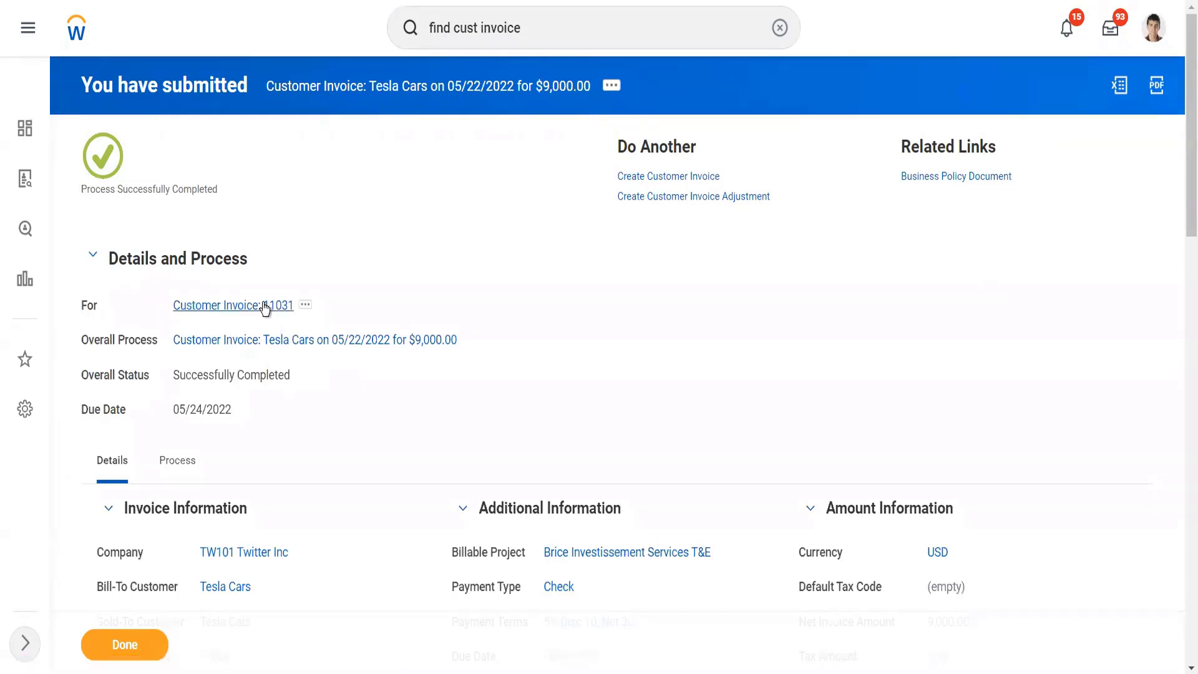
pyautogui.click(265, 308)
pyautogui.click(348, 85)
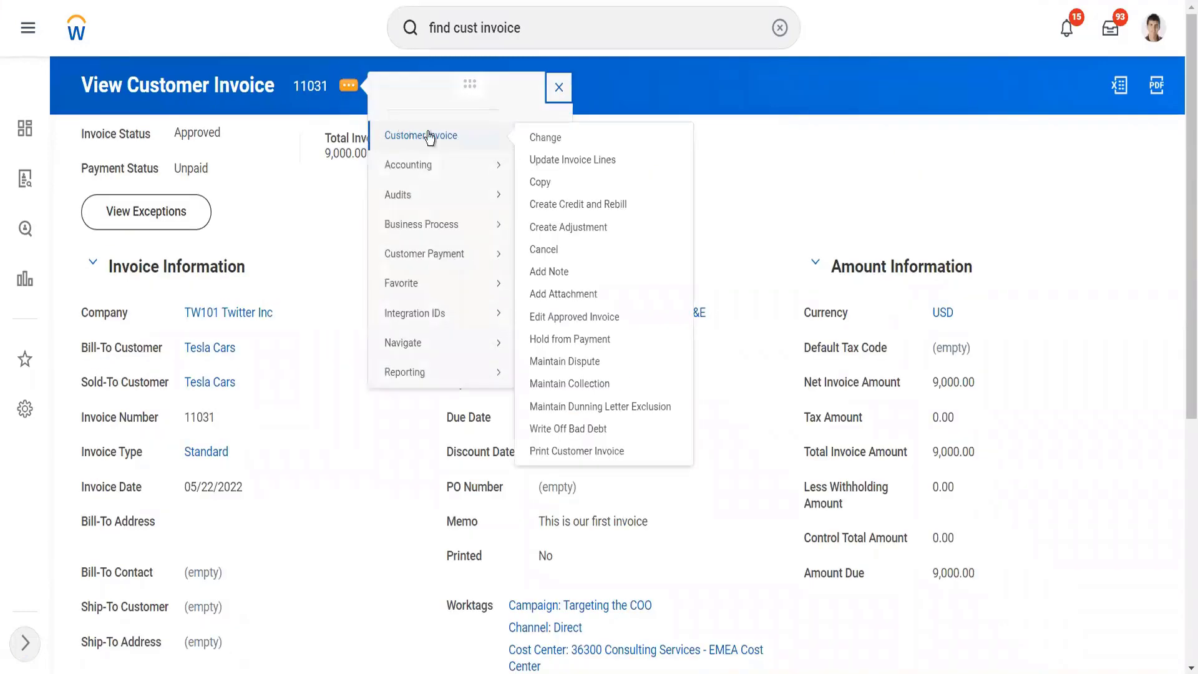
pyautogui.moveTo(486, 181)
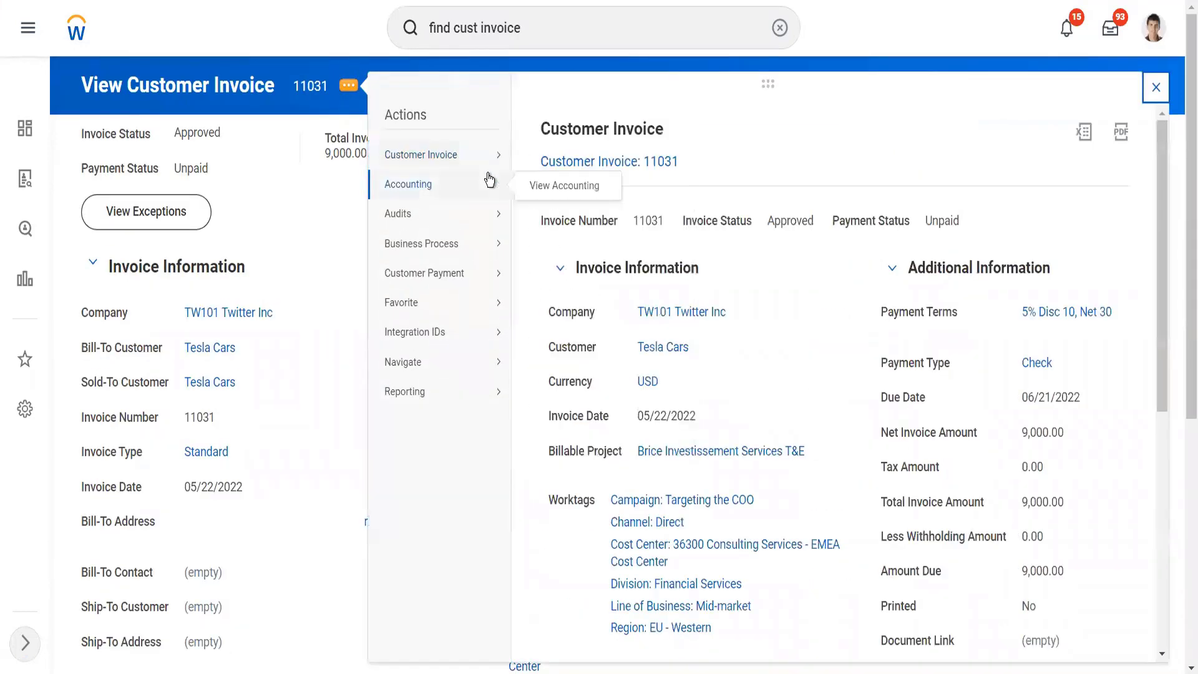
pyautogui.click(552, 186)
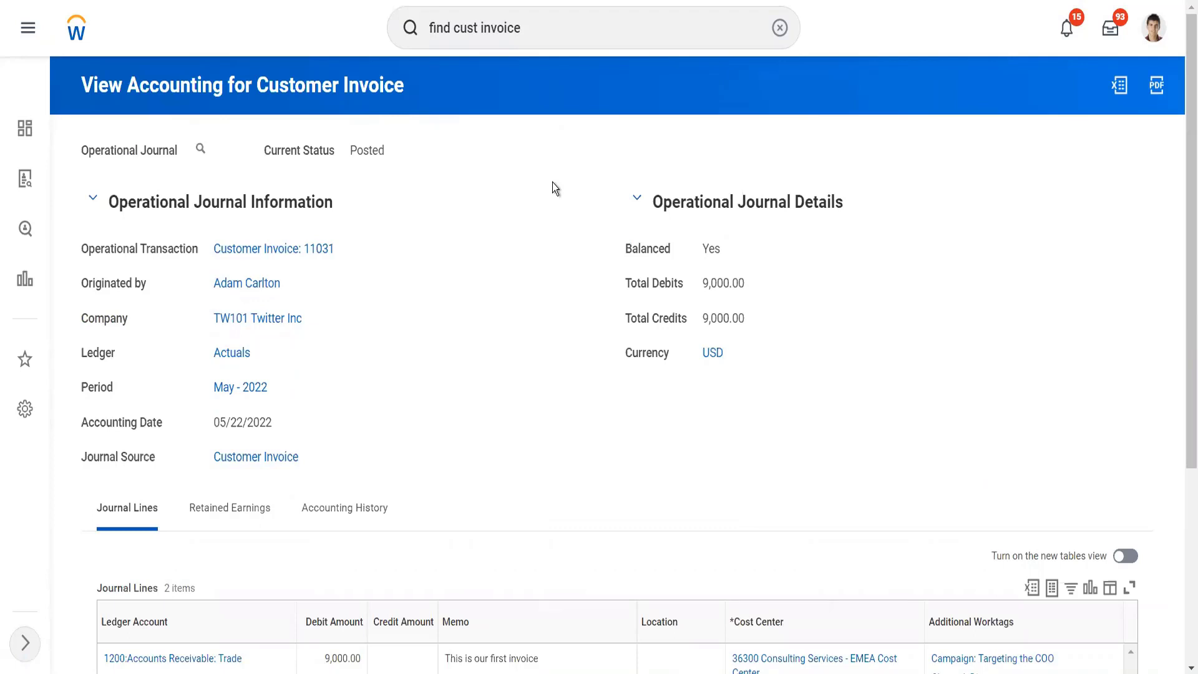
pyautogui.scroll(-5, 458, 313)
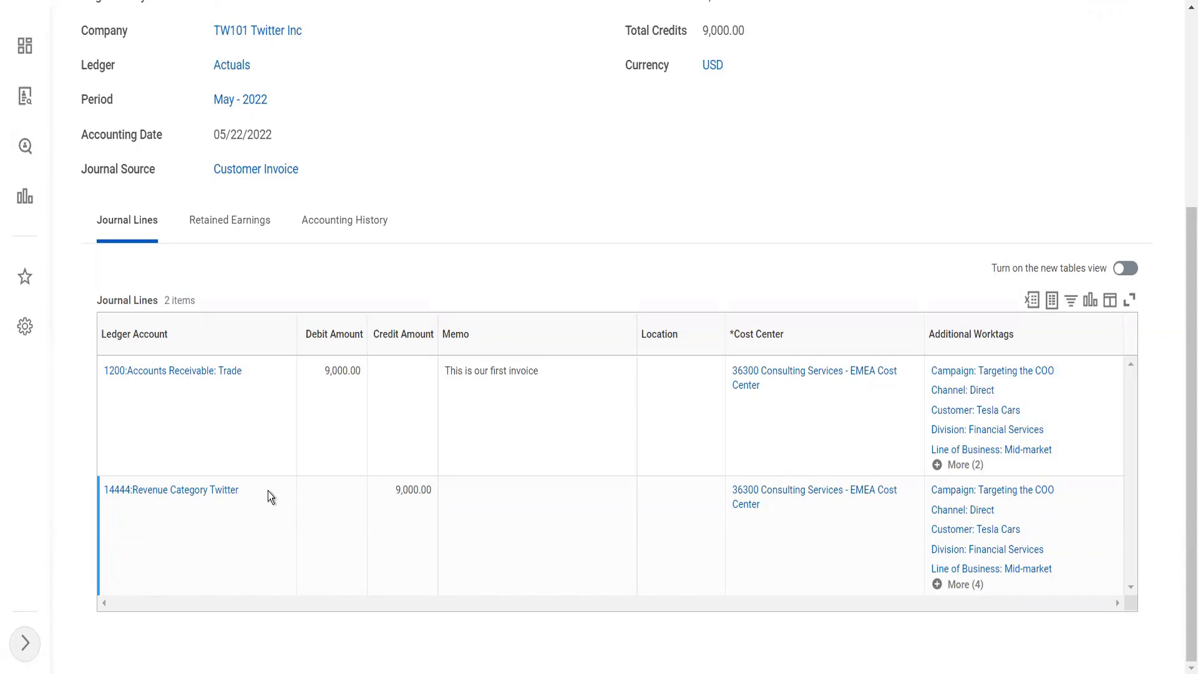
# Step: Open the 9,000 Tesla Cars invoice from its accounting view and start changing the invoice
pyautogui.scroll(5, 267, 490)
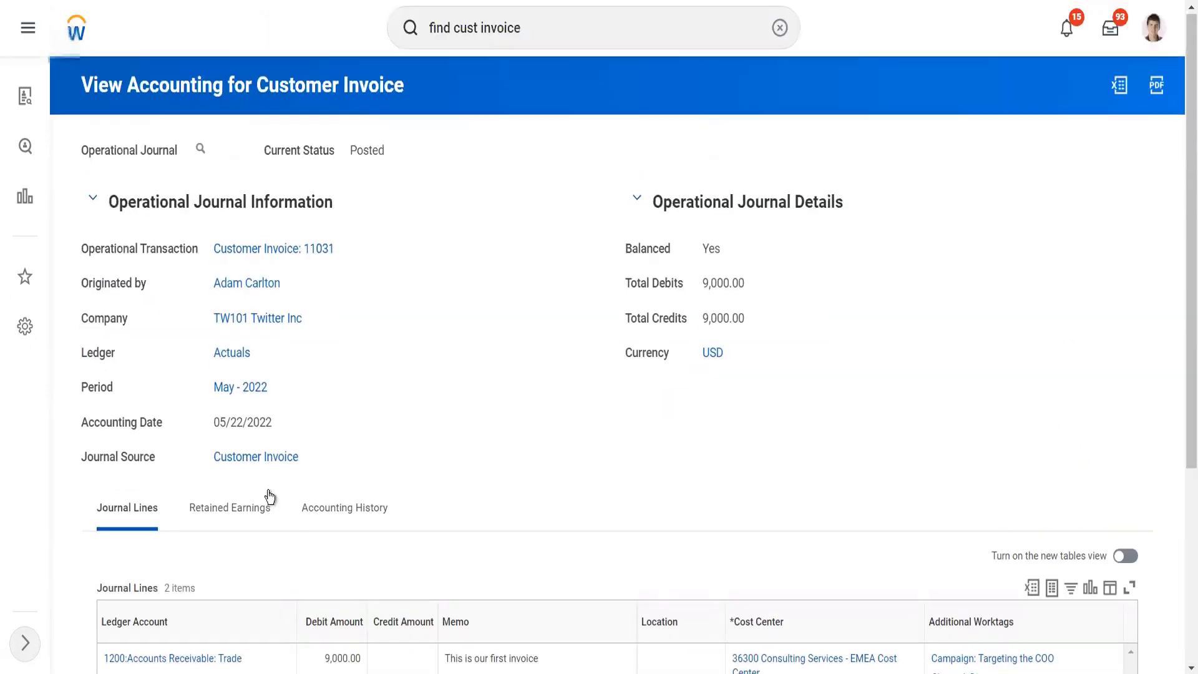
pyautogui.click(290, 256)
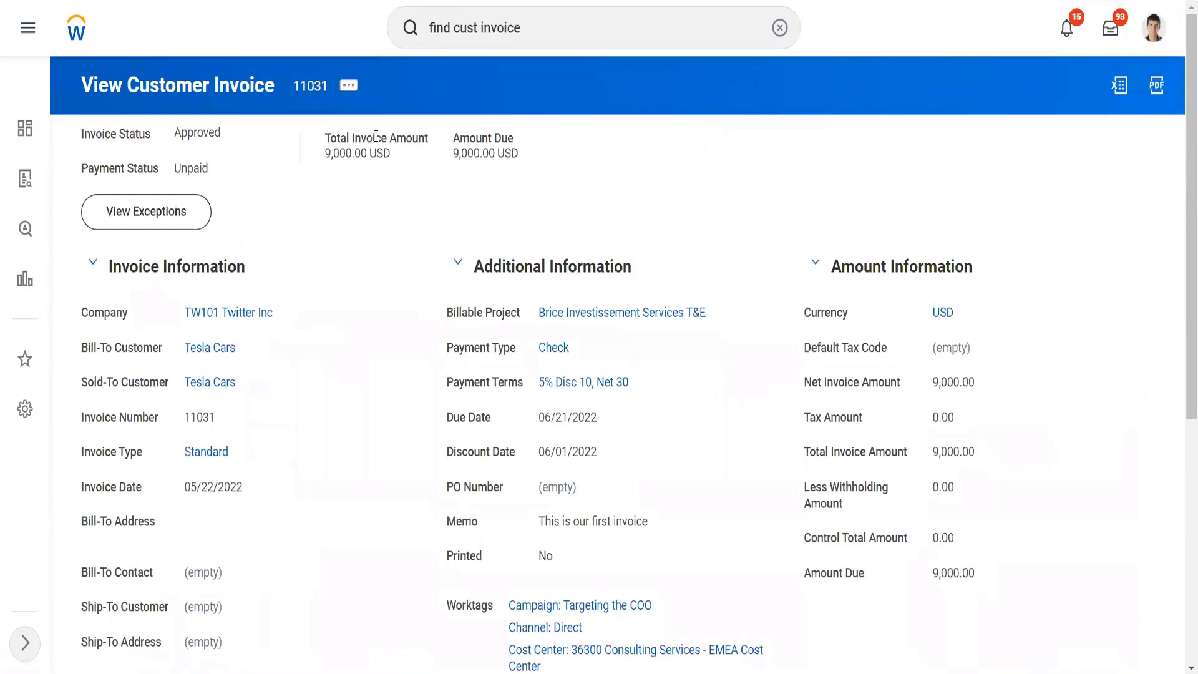
pyautogui.click(352, 90)
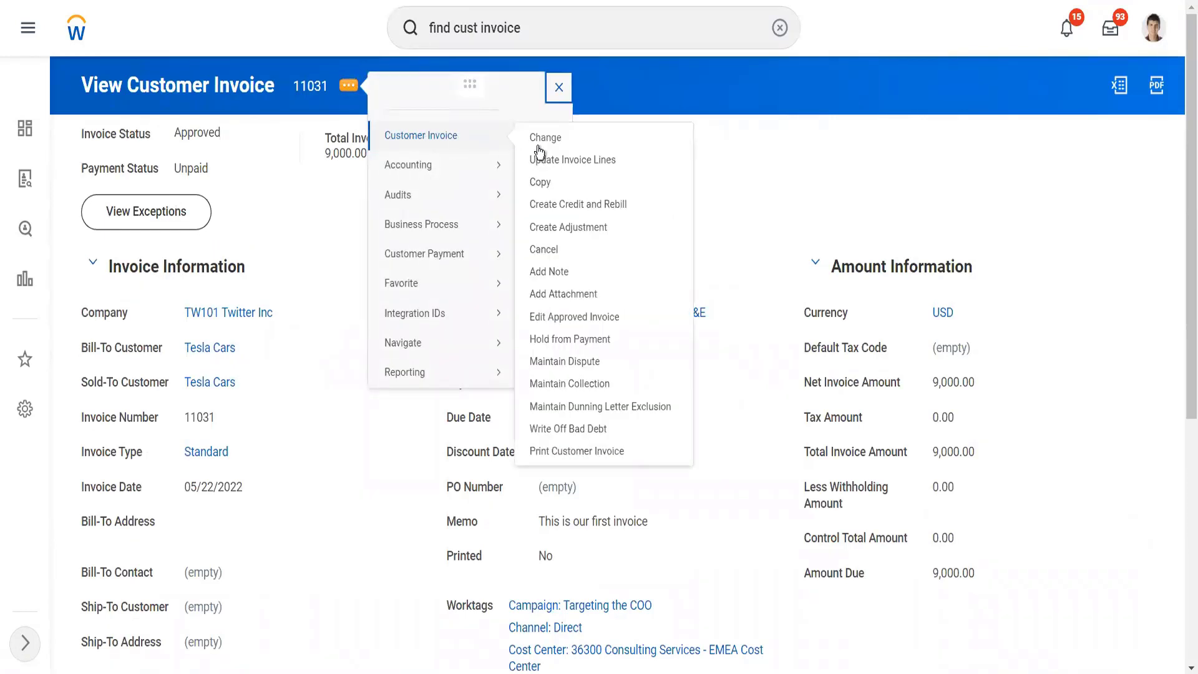
pyautogui.click(540, 188)
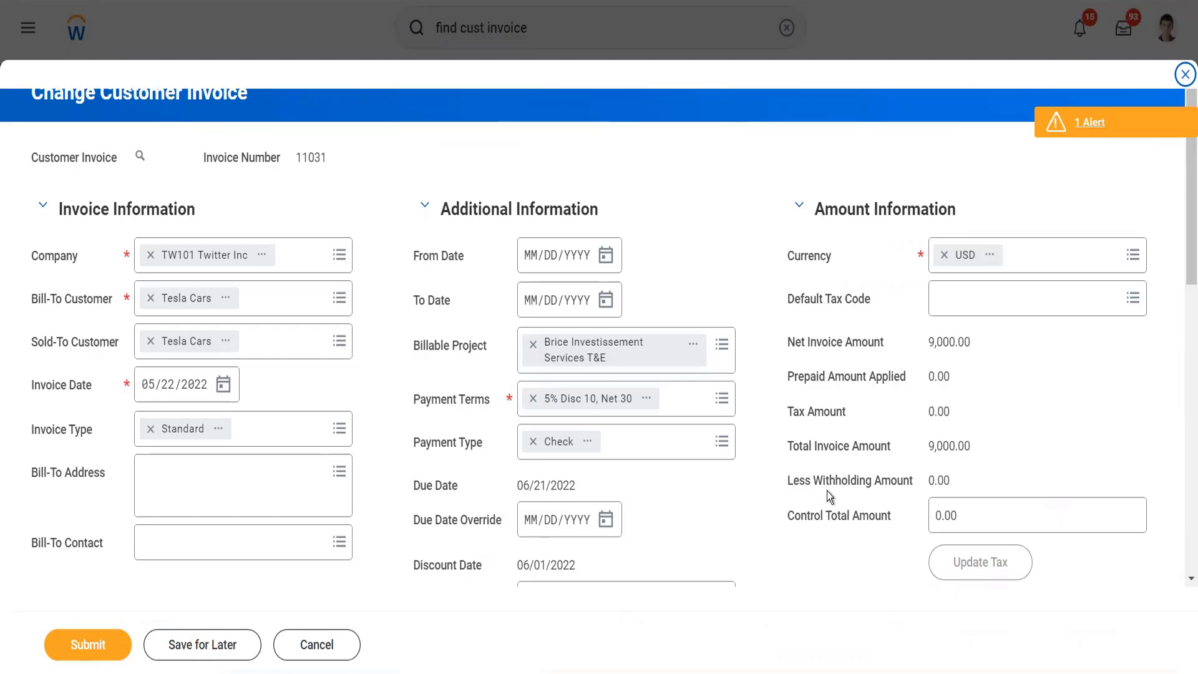
# Step: Review the header fields and line columns in the invoice change form and submit it without editing any values
pyautogui.scroll(-5, 818, 491)
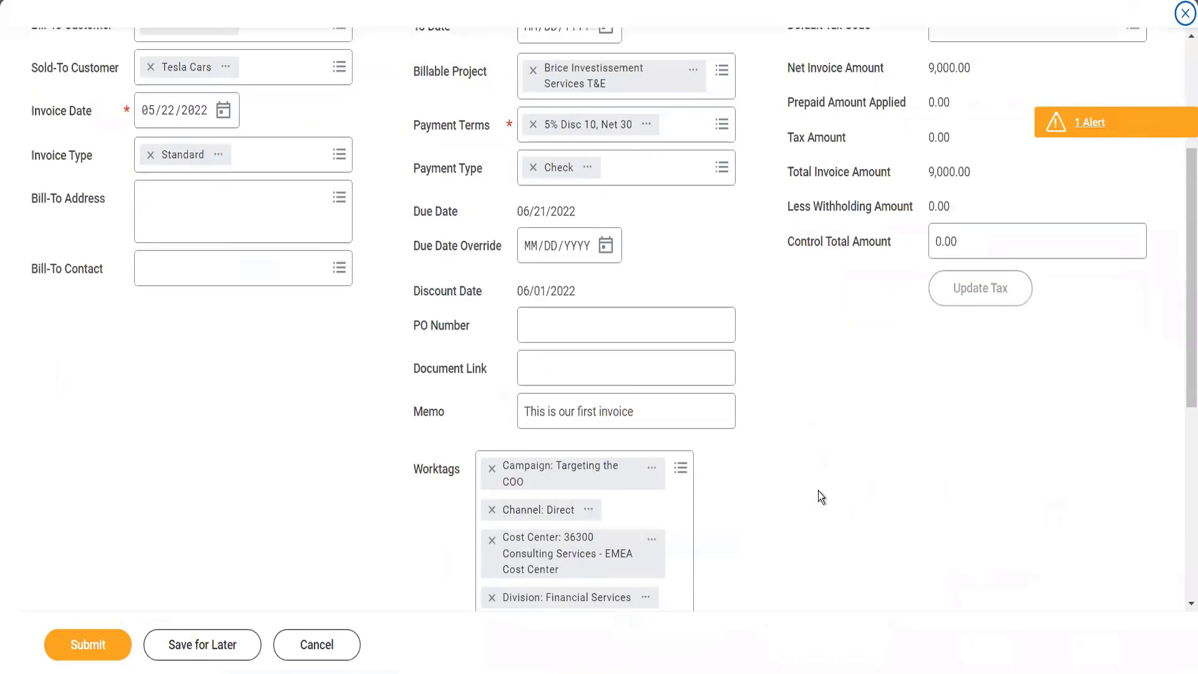
pyautogui.scroll(-7, 818, 490)
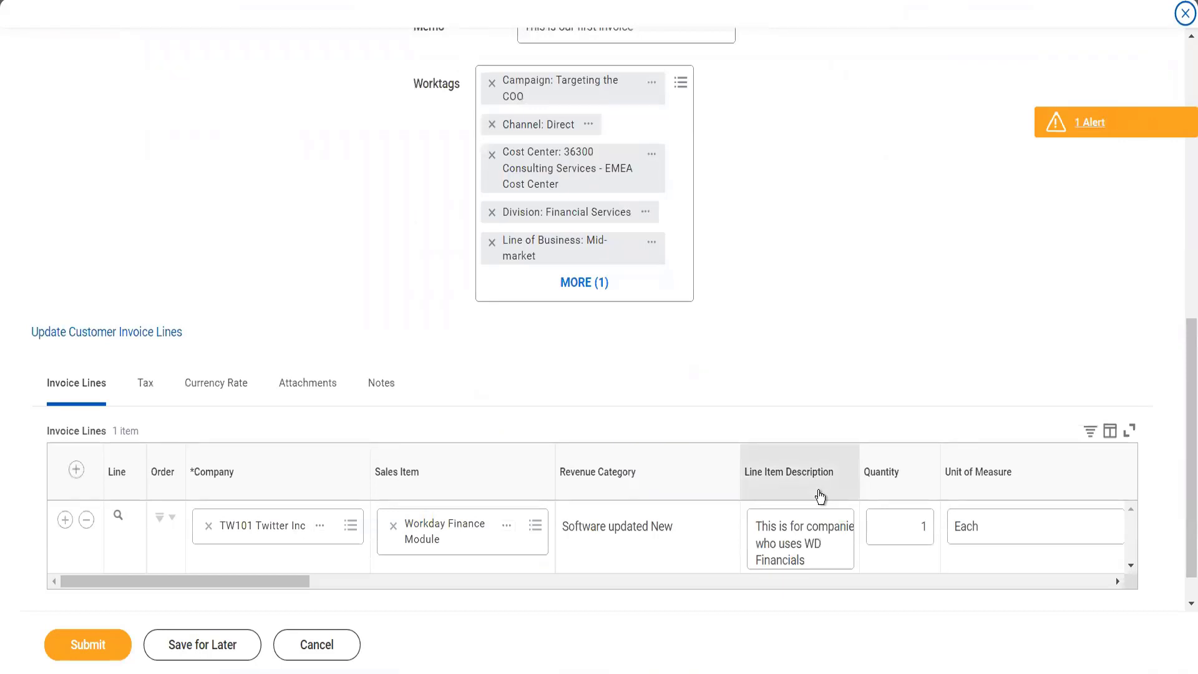
pyautogui.scroll(-1, 819, 496)
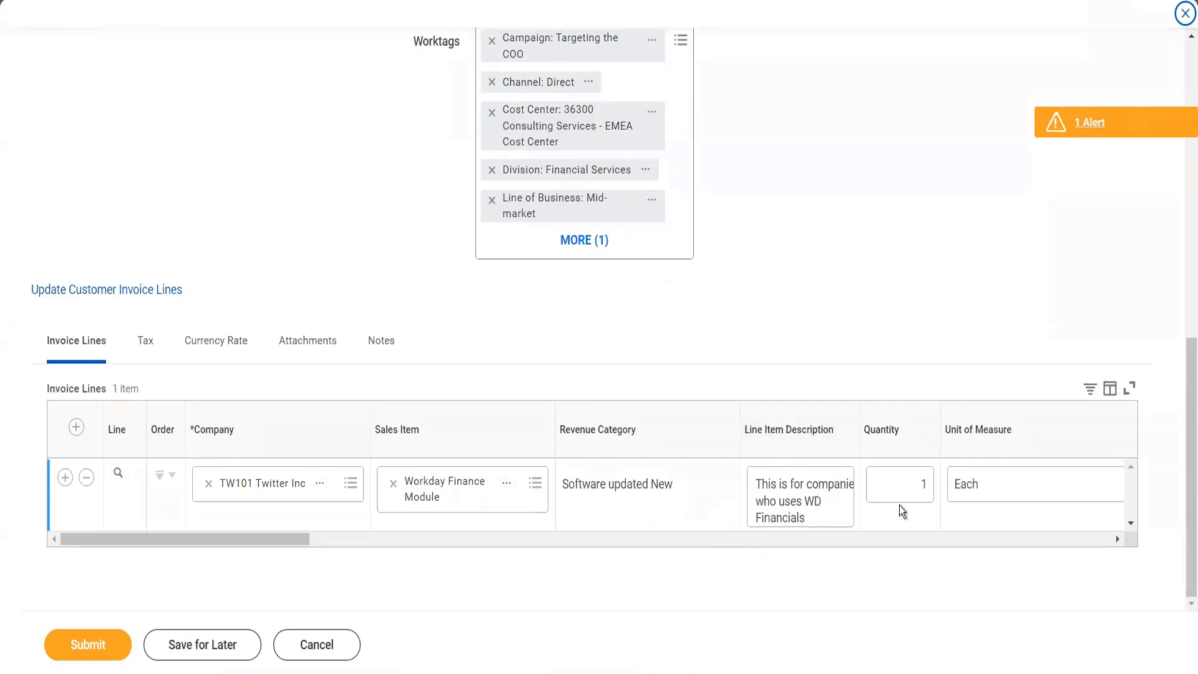
pyautogui.click(892, 541)
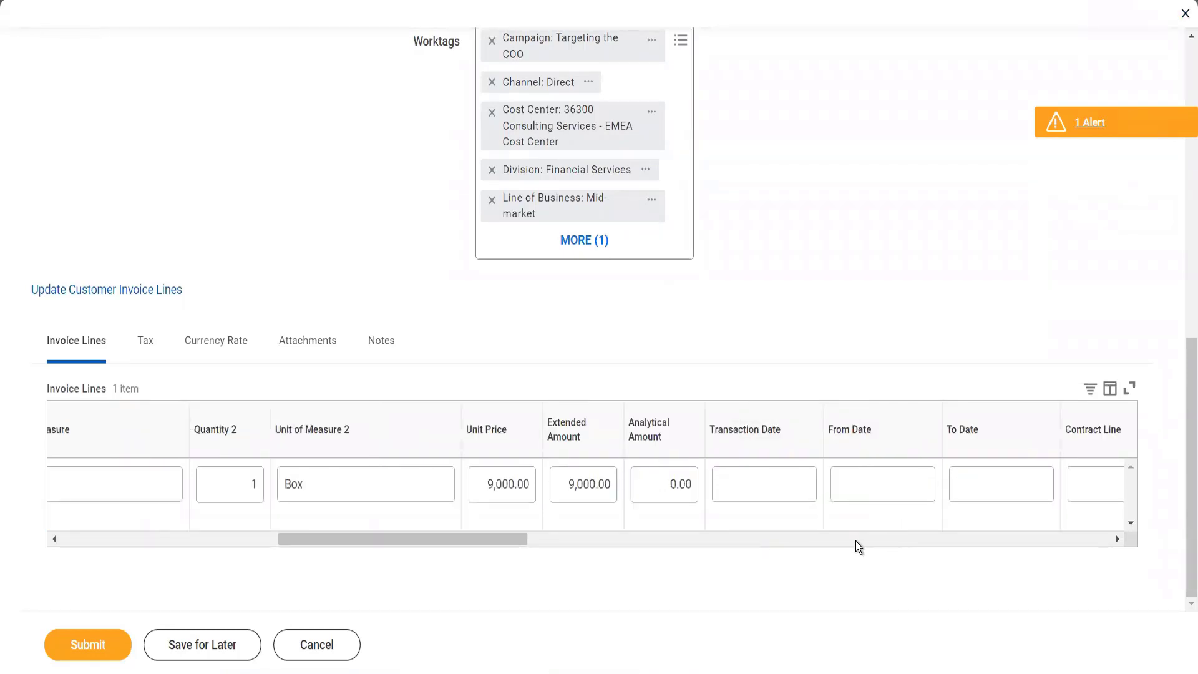
pyautogui.click(801, 537)
pyautogui.click(801, 537)
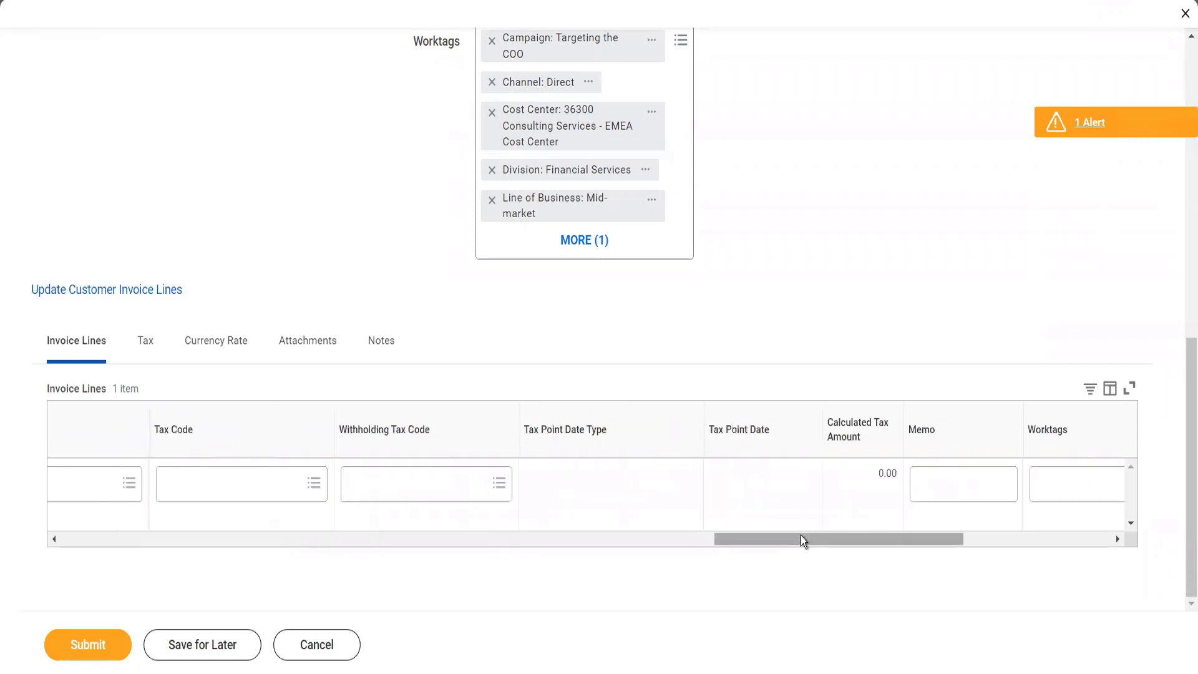
pyautogui.hscroll(5, 908, 544)
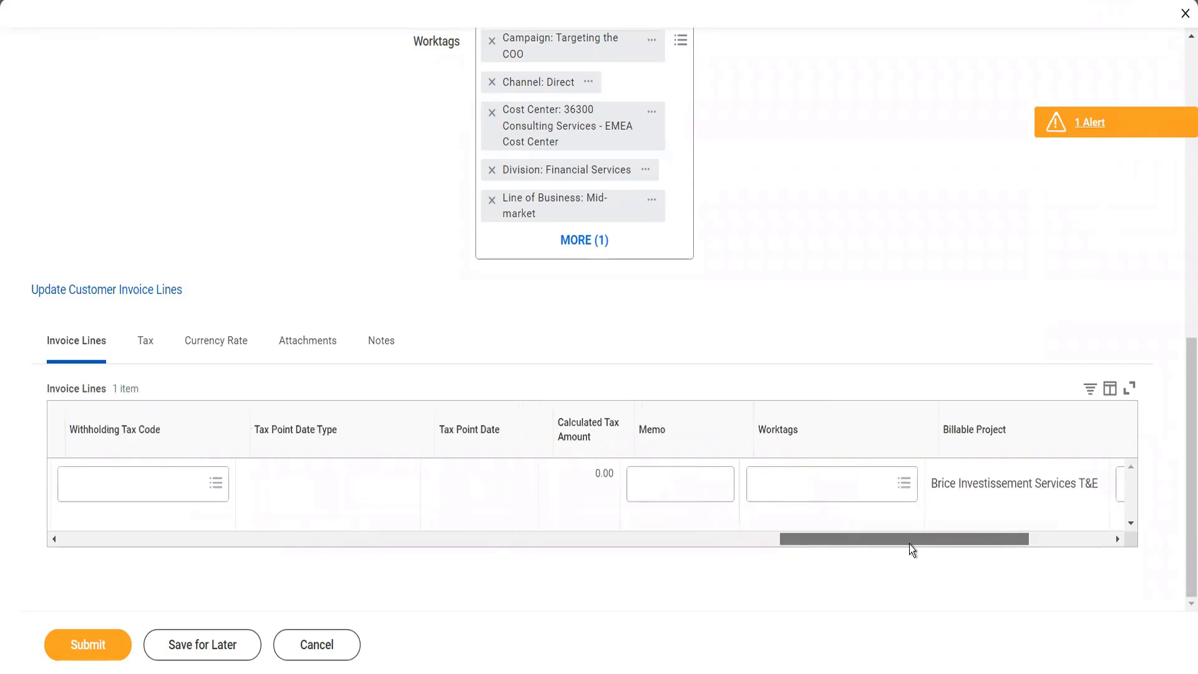
pyautogui.click(86, 642)
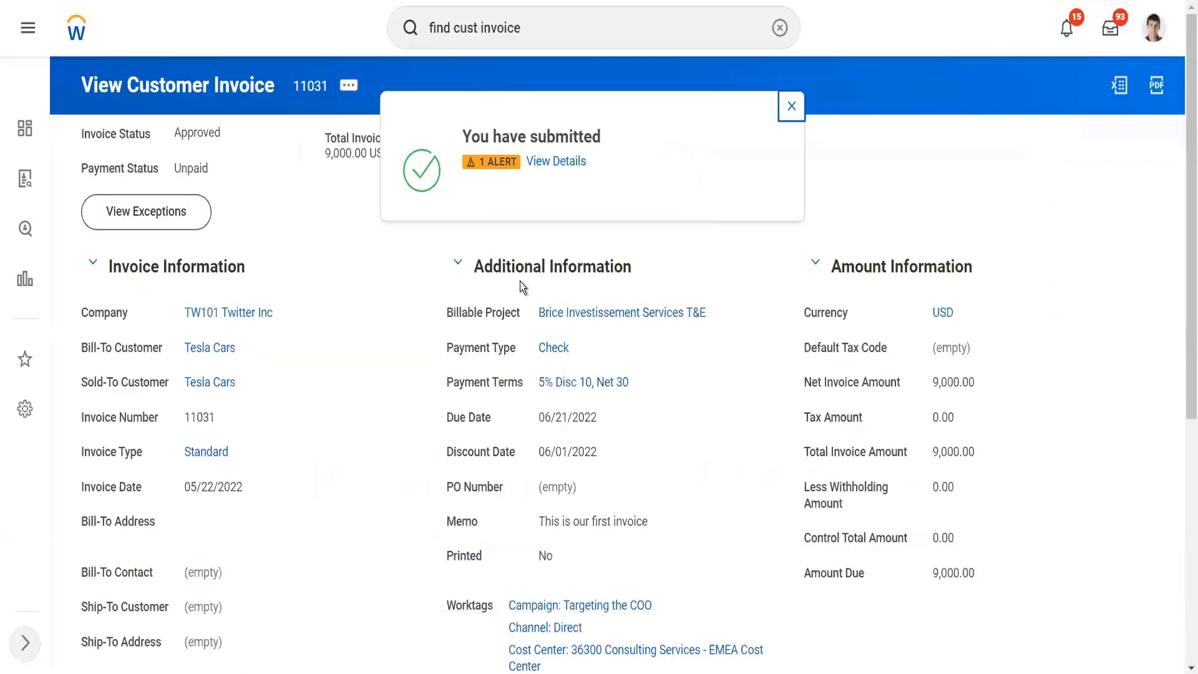
# Step: View the details of the submitted change and reopen the Tesla Cars invoice from them
pyautogui.click(552, 167)
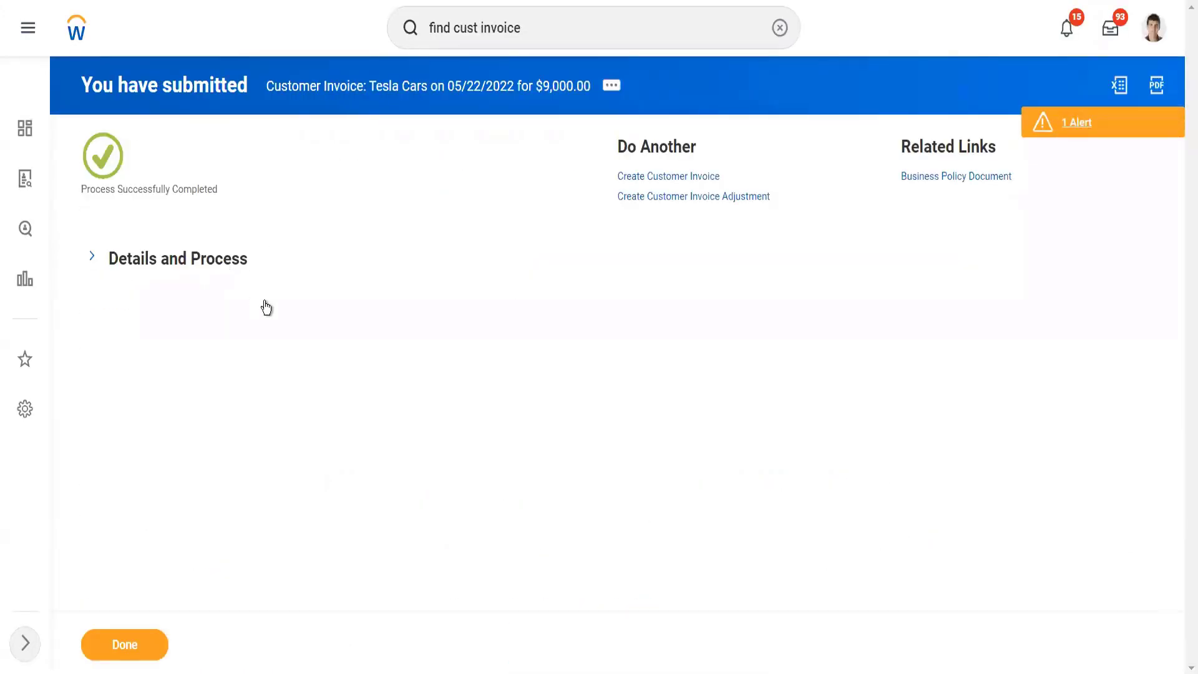
pyautogui.click(230, 260)
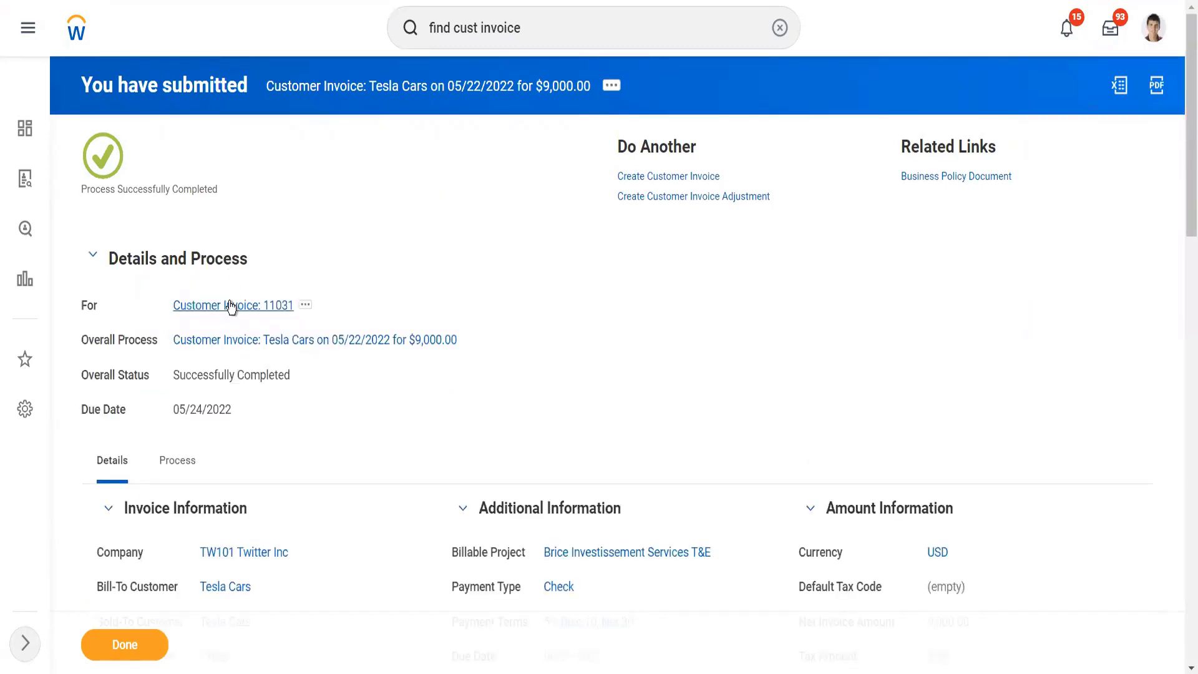
pyautogui.click(231, 306)
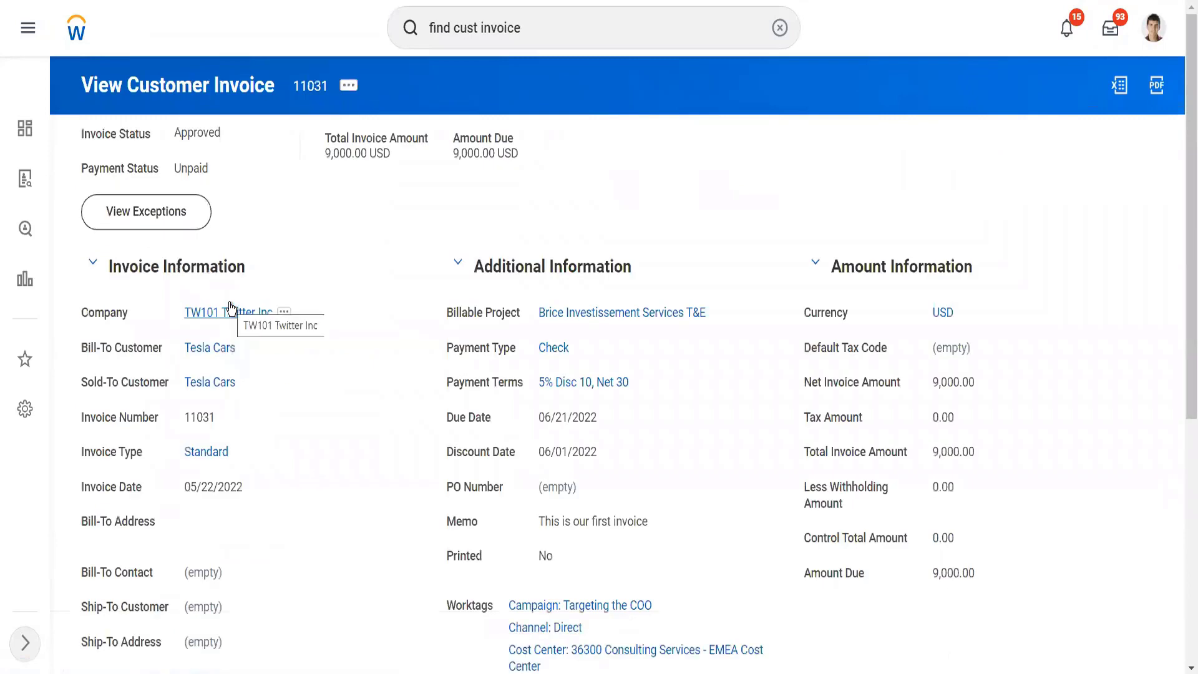
# Step: Start an invoice lines update, search for the TW101 Twitter Inc lines, examine their fields, and cancel the update
pyautogui.click(351, 93)
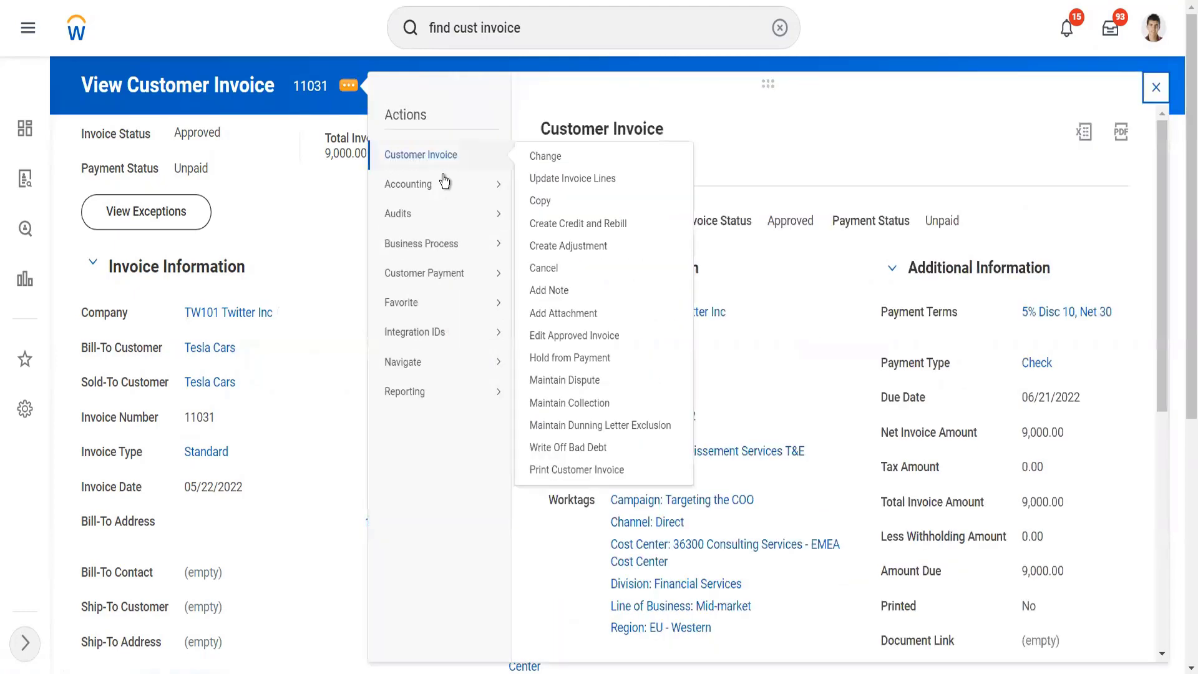
pyautogui.moveTo(448, 186)
pyautogui.moveTo(455, 162)
pyautogui.click(564, 179)
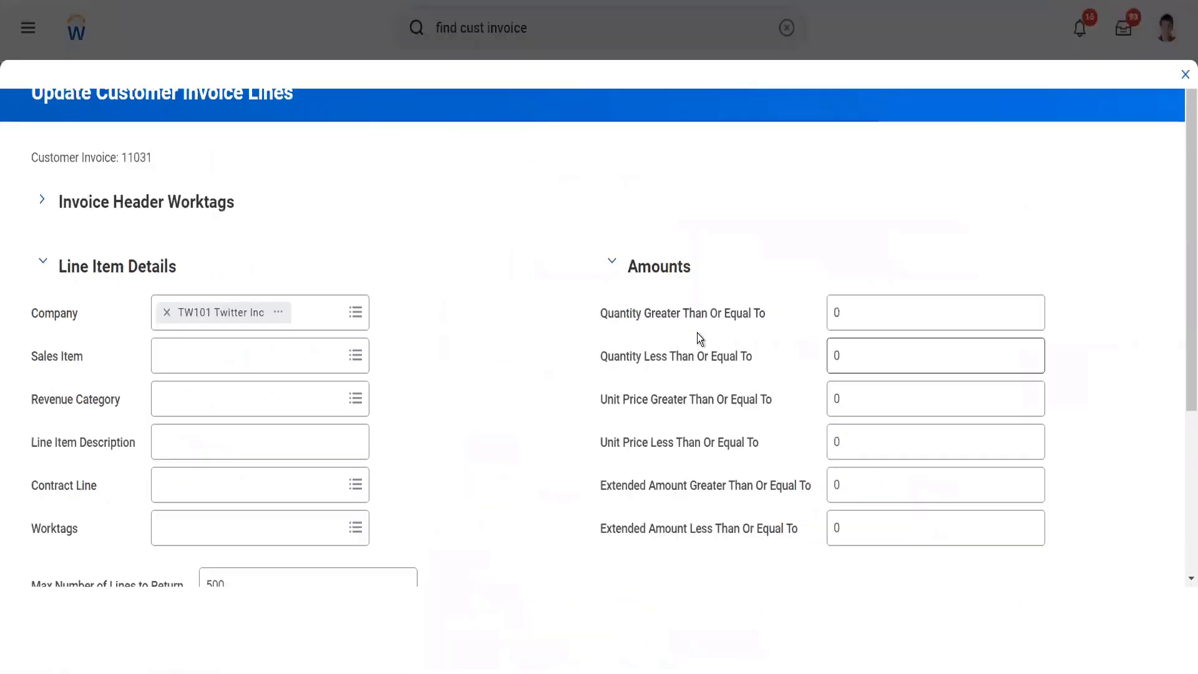
pyautogui.scroll(-3, 698, 332)
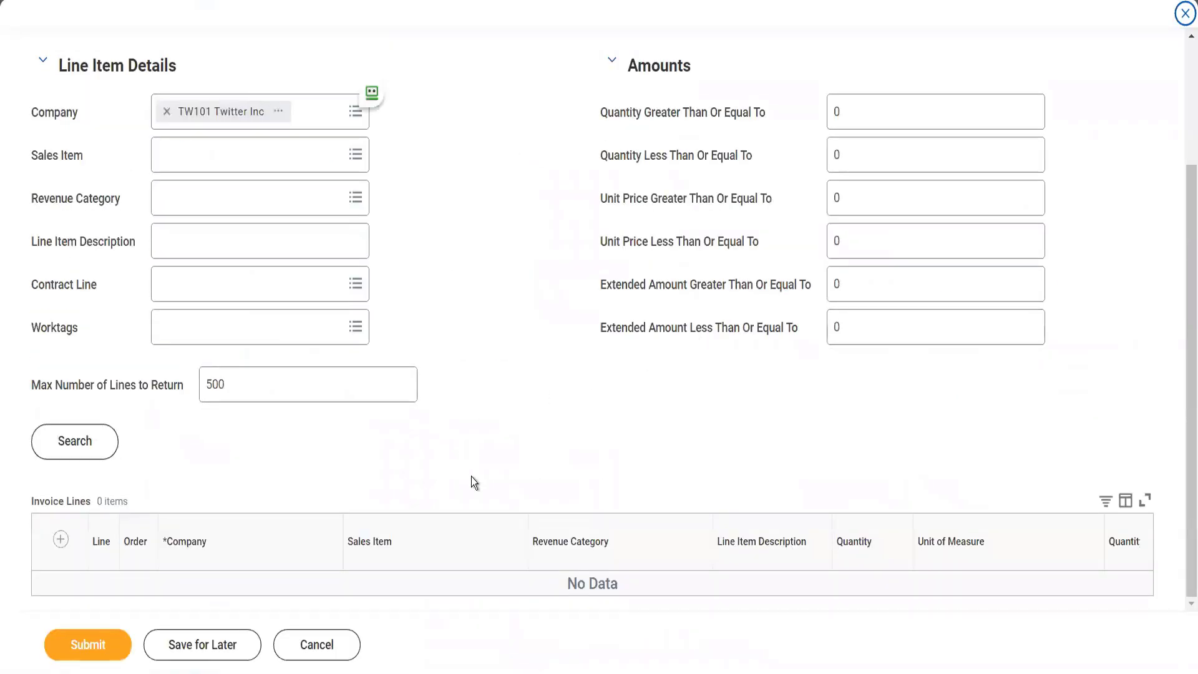
pyautogui.click(75, 441)
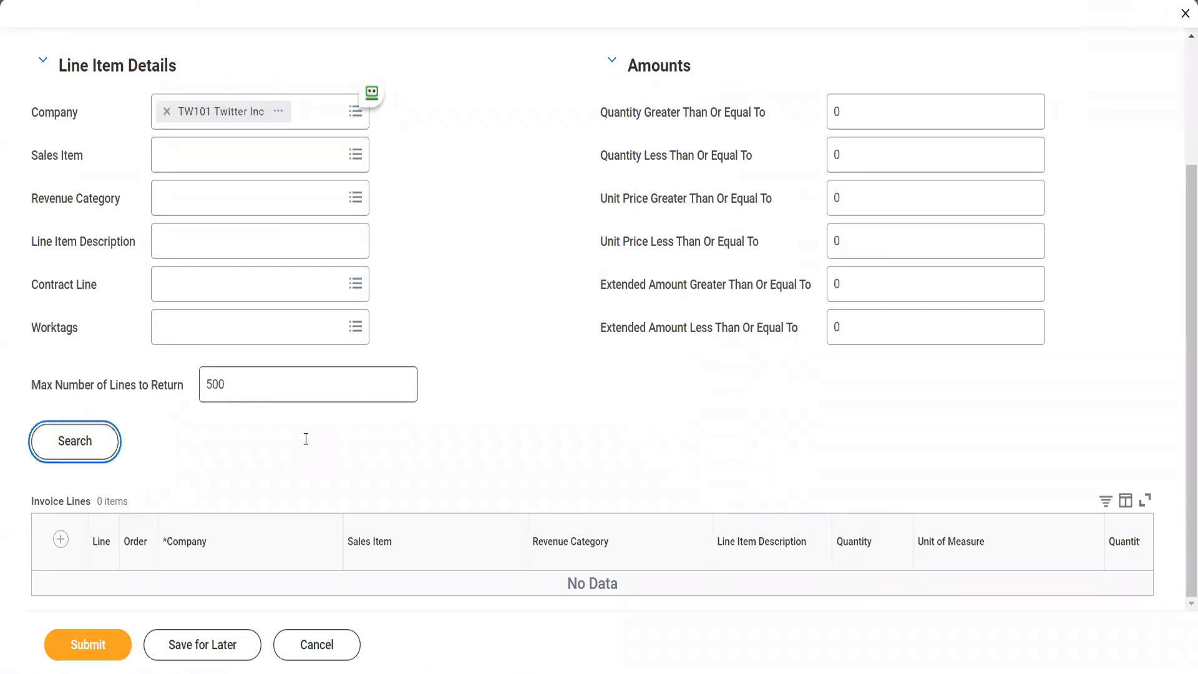
pyautogui.scroll(3, 308, 443)
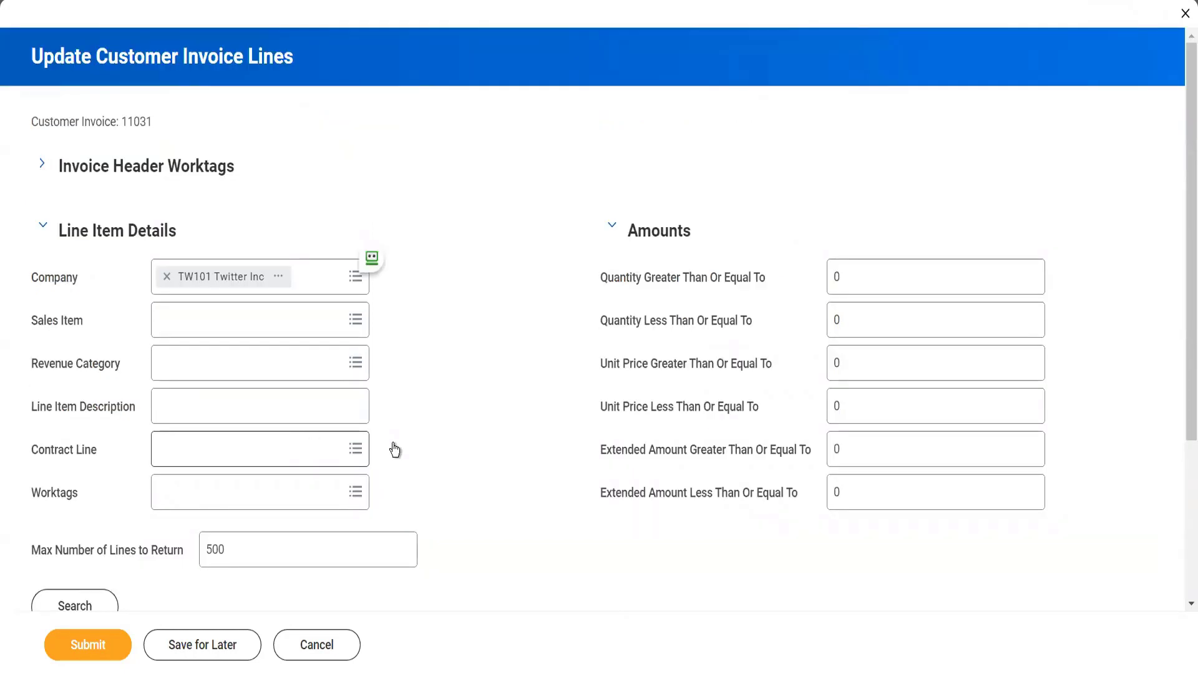
pyautogui.scroll(-4, 392, 444)
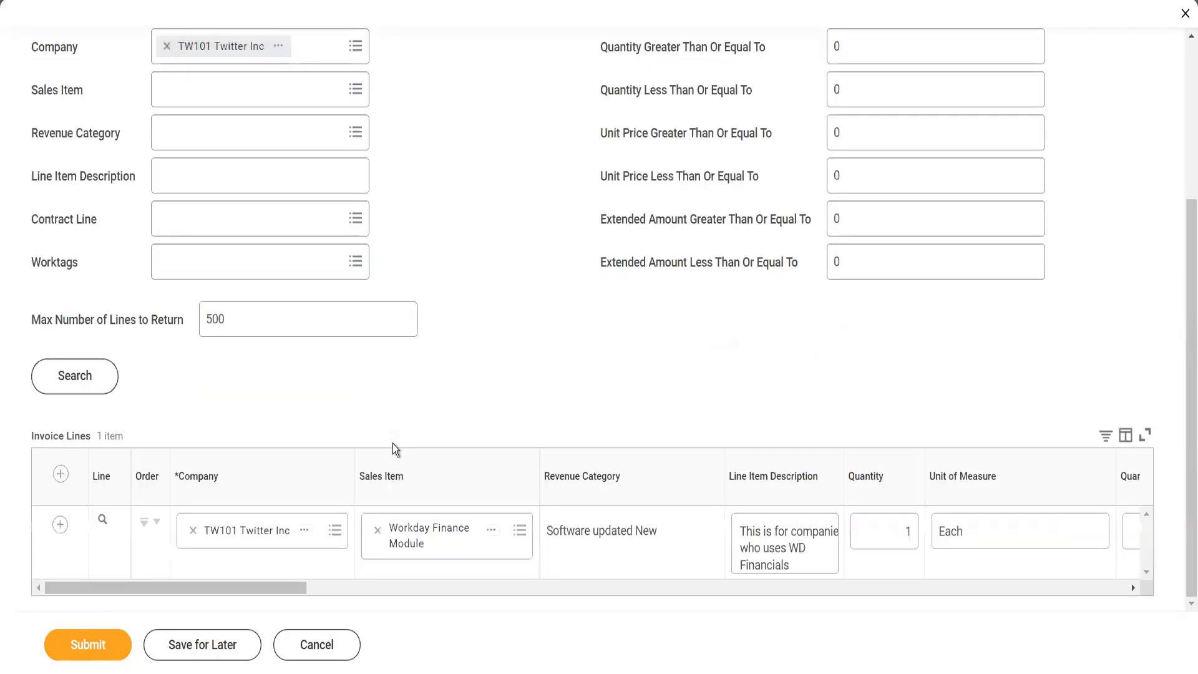
pyautogui.click(683, 589)
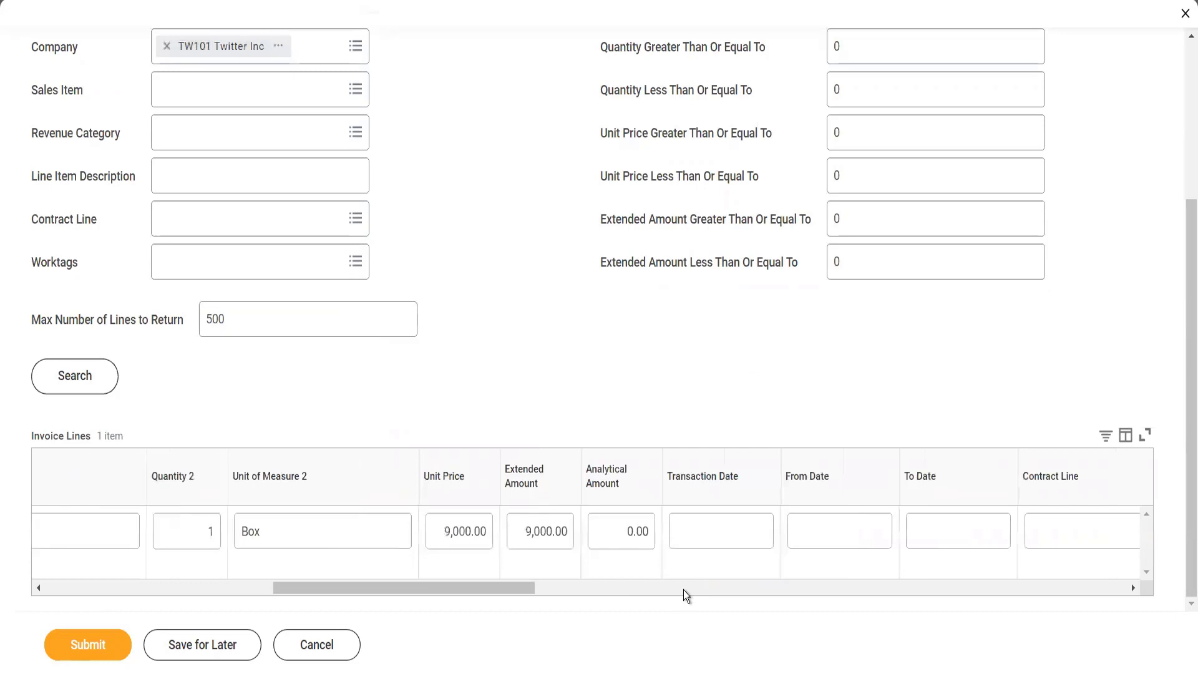
pyautogui.click(729, 591)
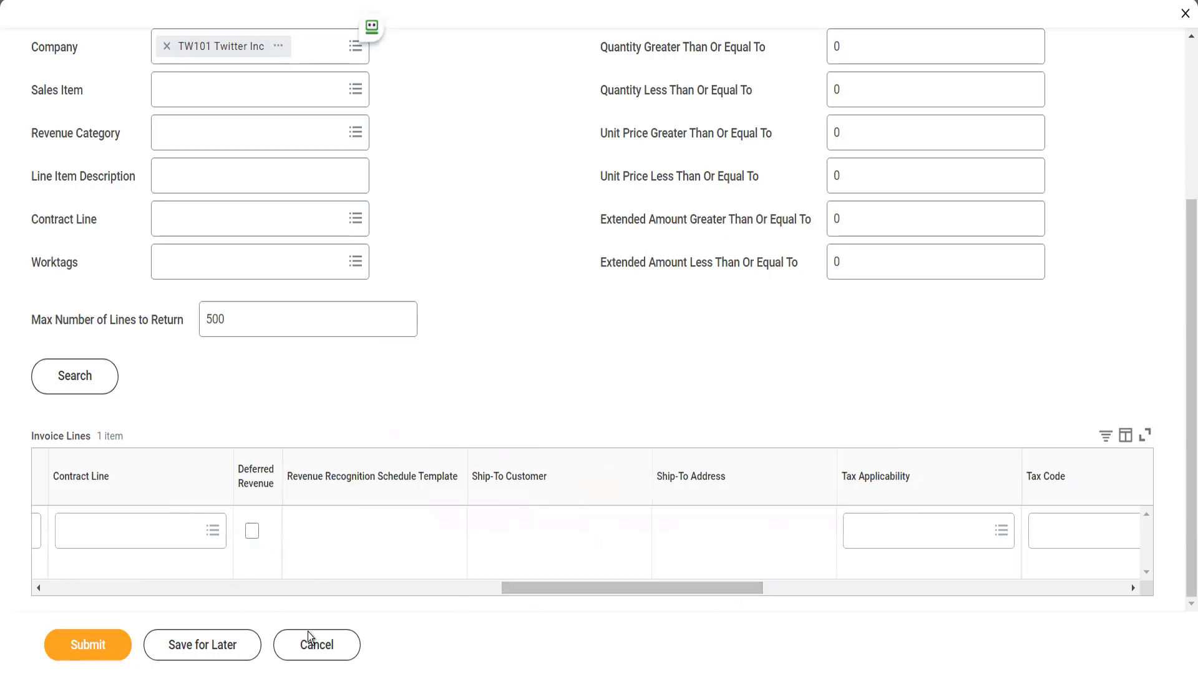
pyautogui.click(327, 645)
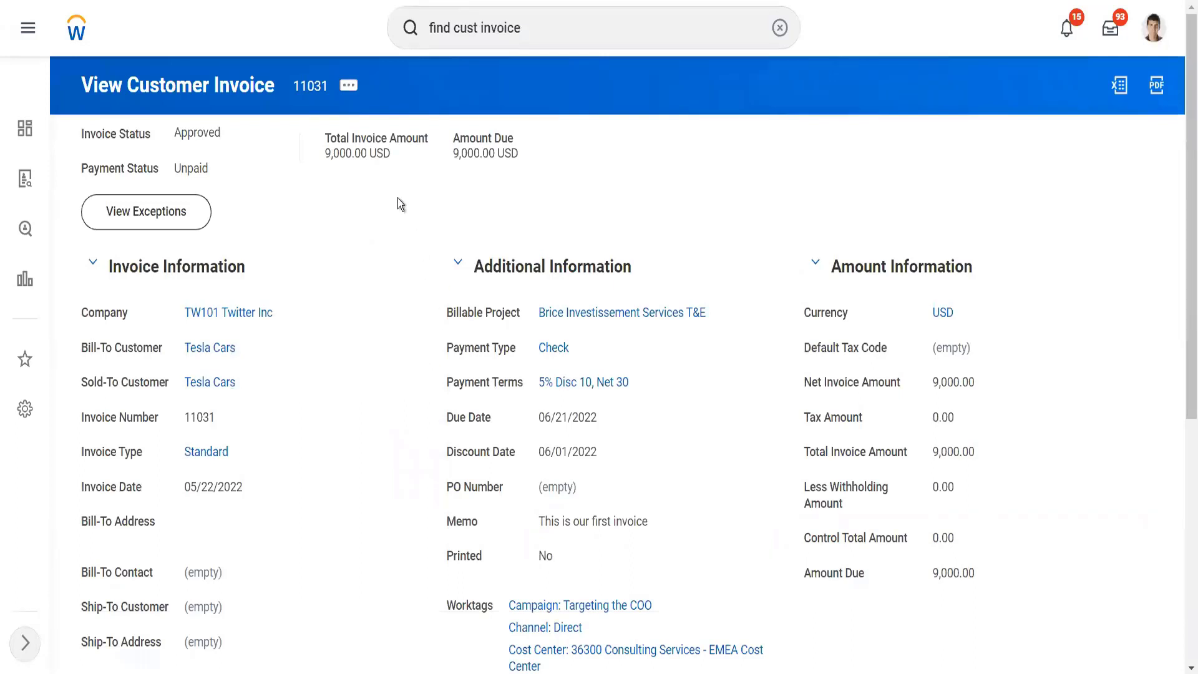
# Step: Create a credit and rebill for the Tesla Cars invoice with the reason Other Terms, copying all invoice lines
pyautogui.click(351, 87)
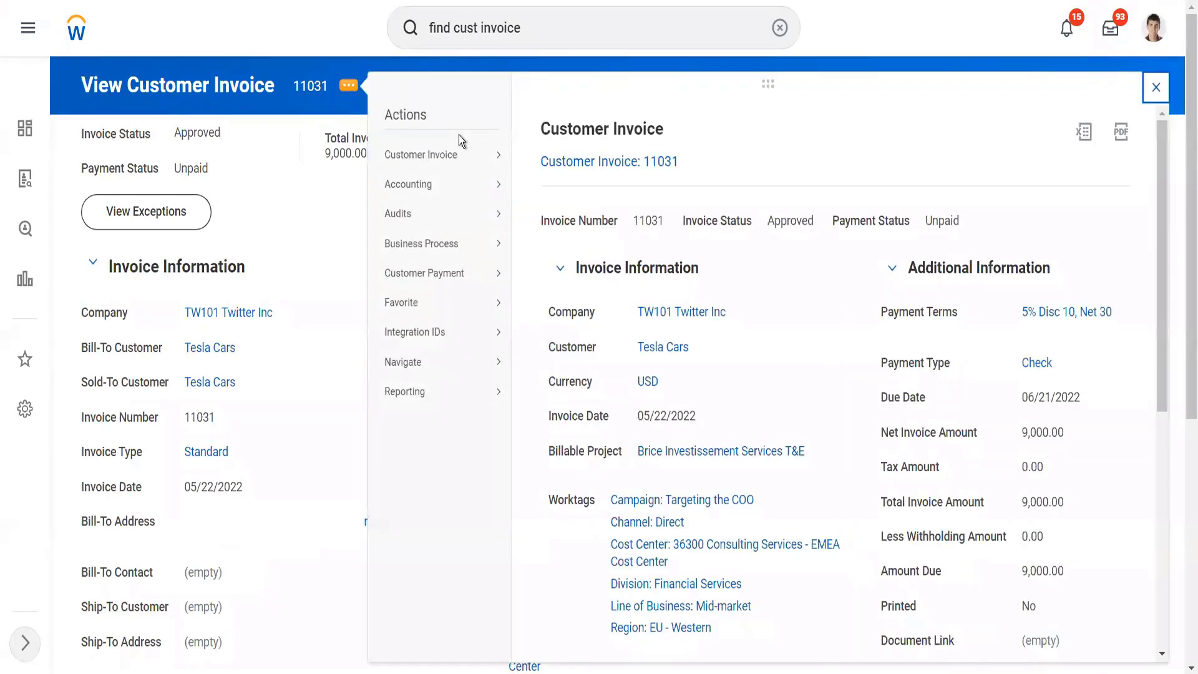
pyautogui.moveTo(485, 155)
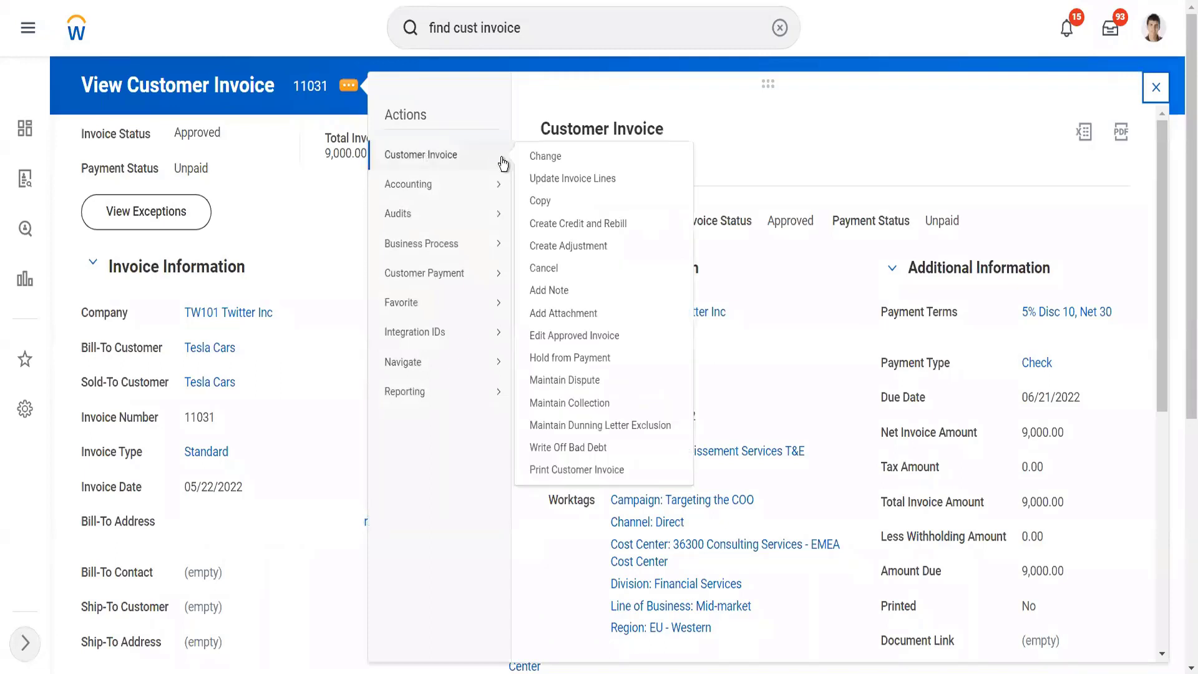
pyautogui.click(571, 223)
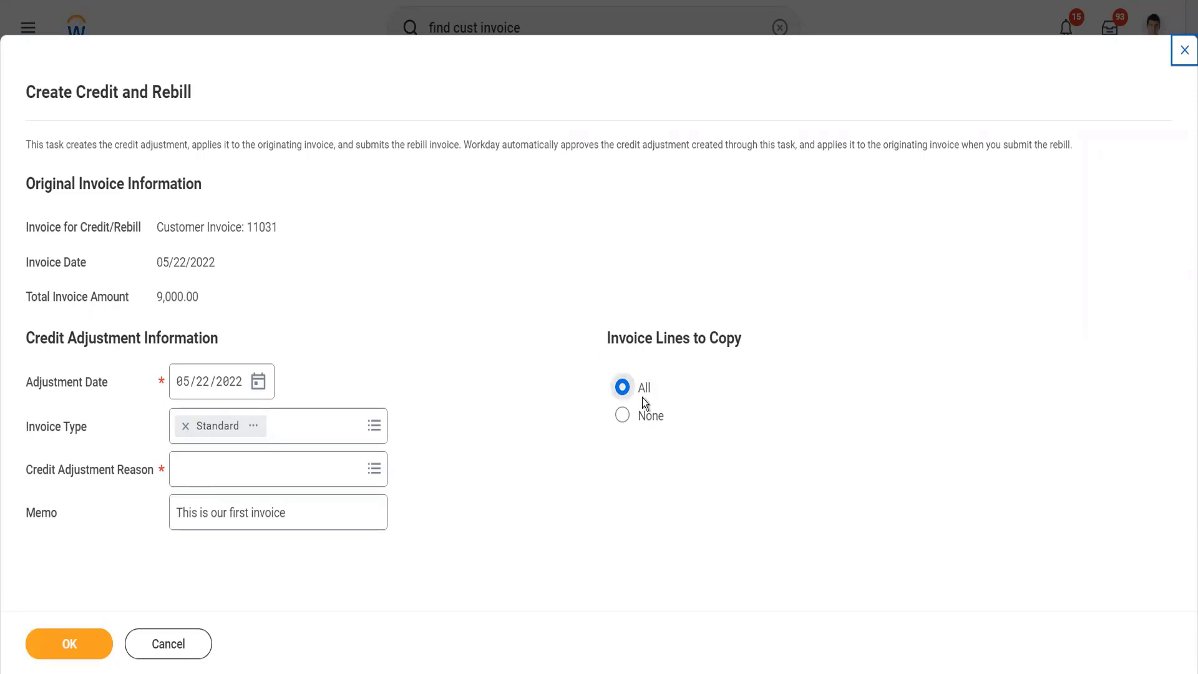
pyautogui.click(324, 482)
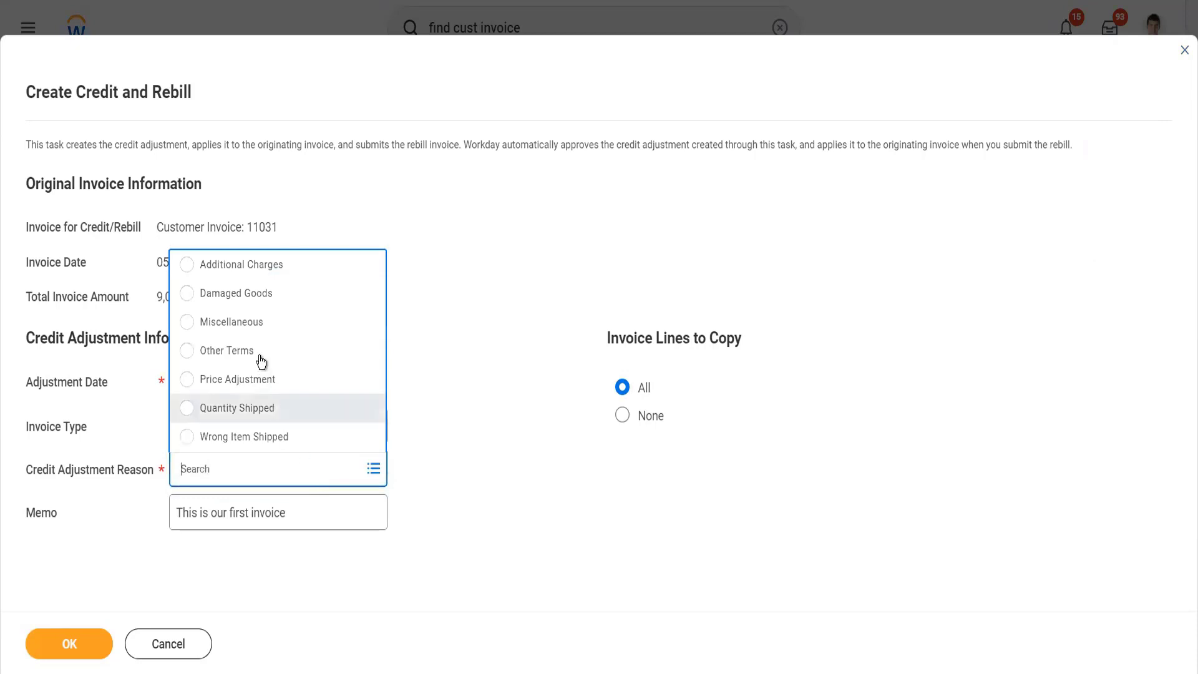
pyautogui.click(260, 356)
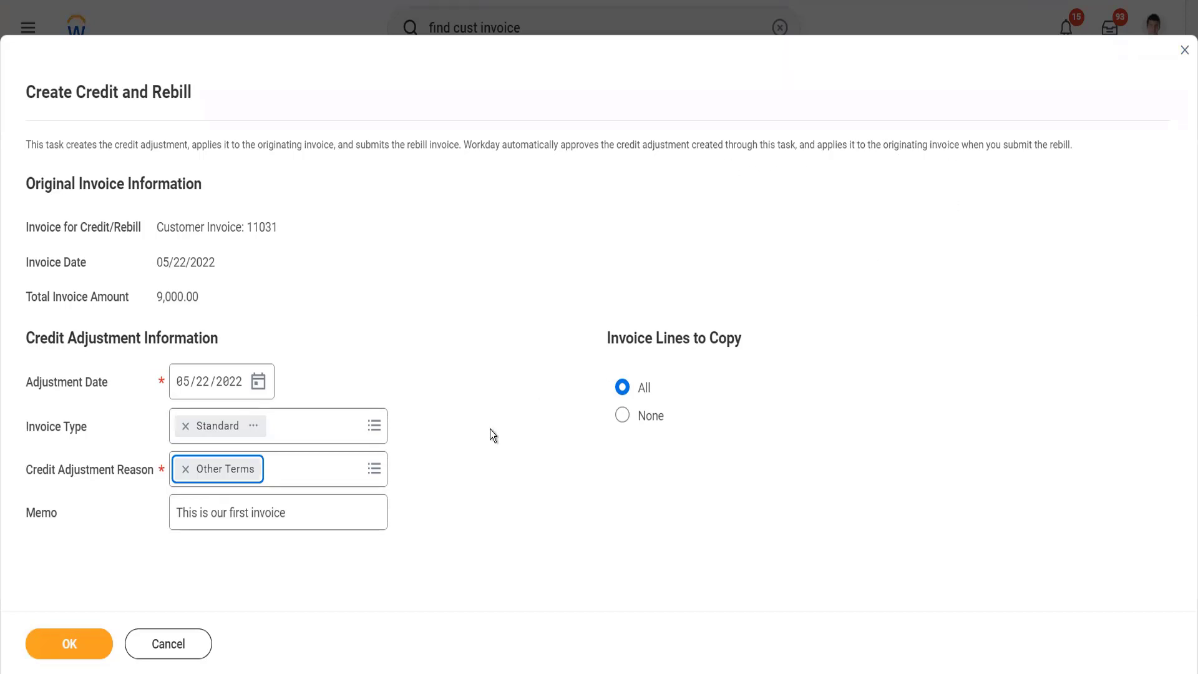
pyautogui.click(87, 646)
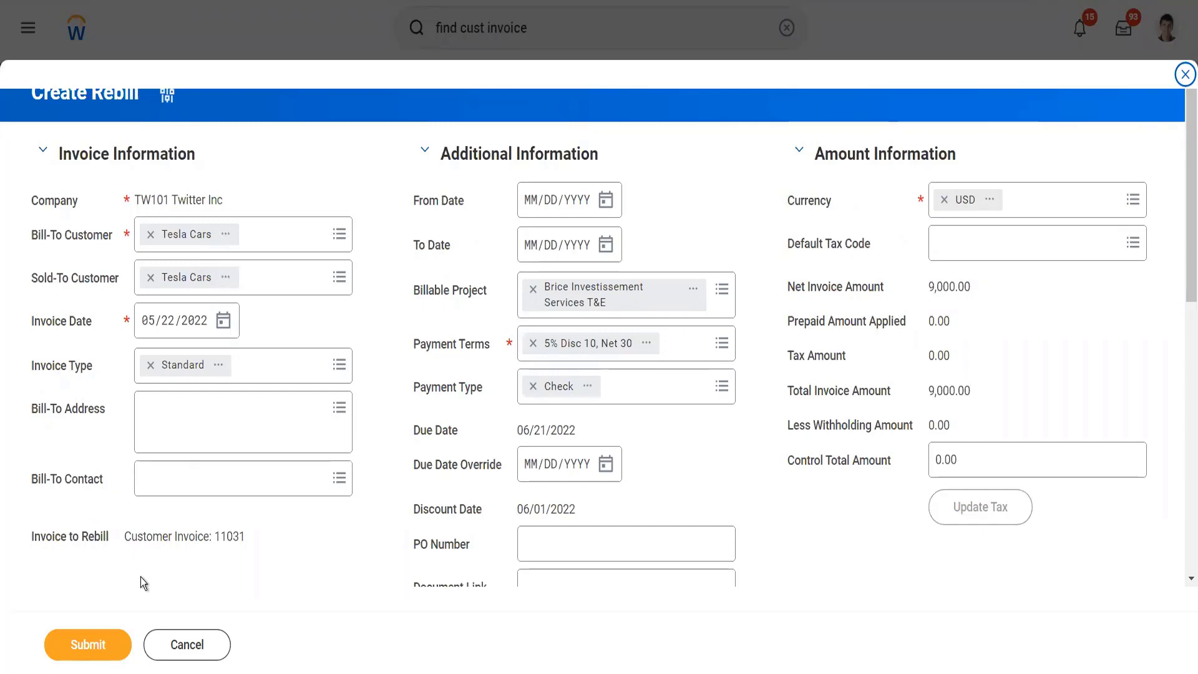
# Step: Set the unit price of the rebill's Workday Finance Module line to 7,000 and submit the rebill
pyautogui.scroll(-2, 392, 393)
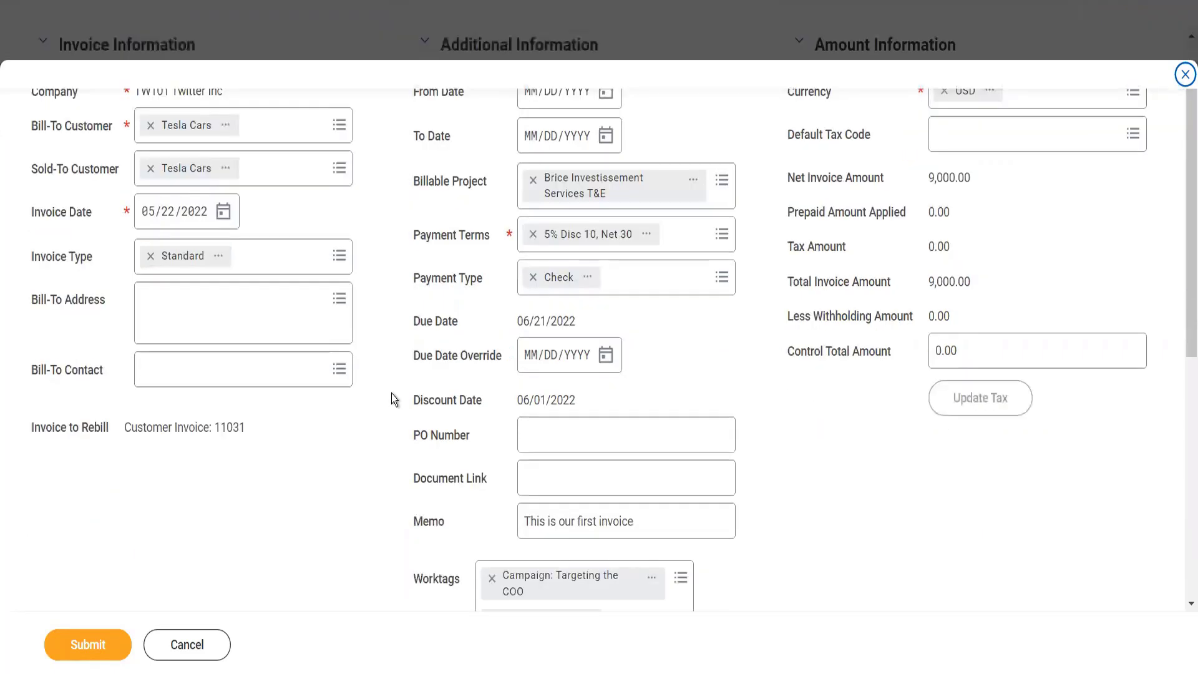
pyautogui.scroll(-5, 567, 476)
pyautogui.scroll(-4, 706, 473)
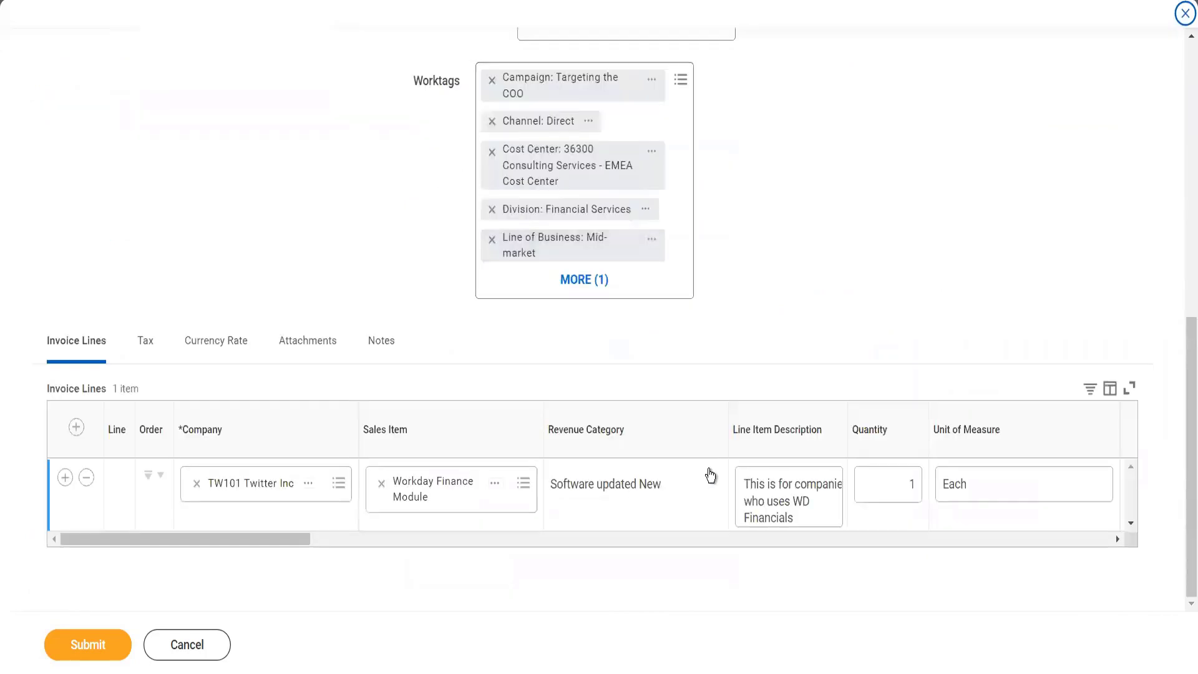
pyautogui.click(755, 540)
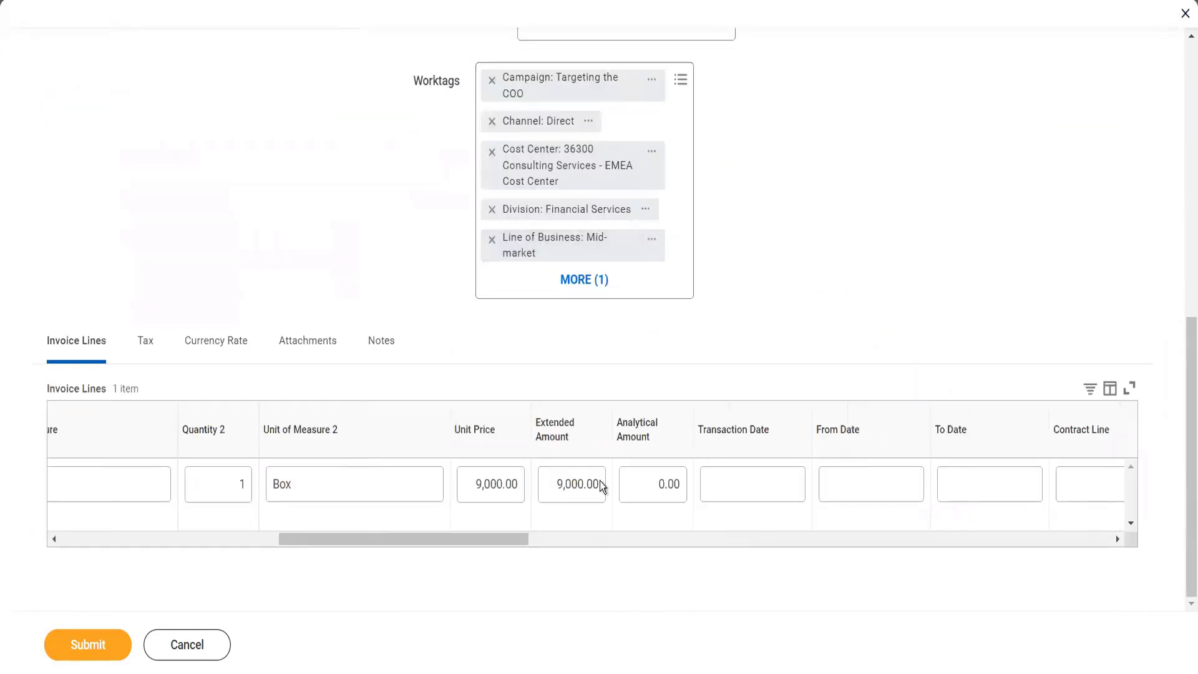
pyautogui.click(506, 488)
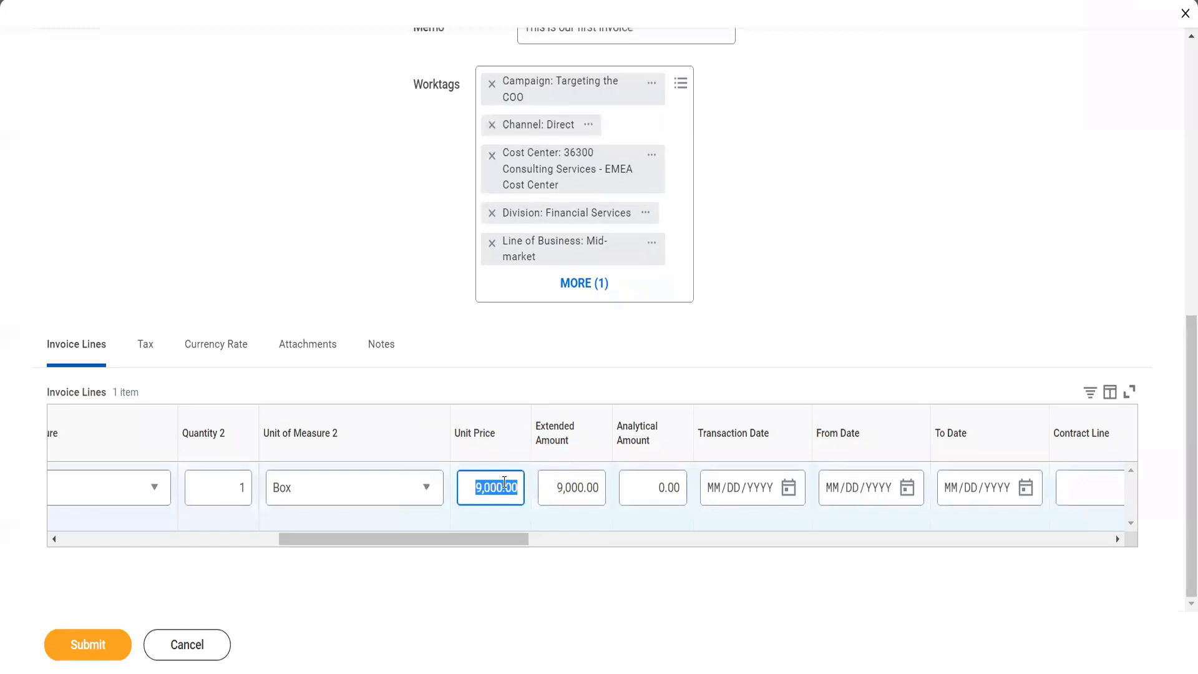
pyautogui.write('7000')
pyautogui.press('Tab')
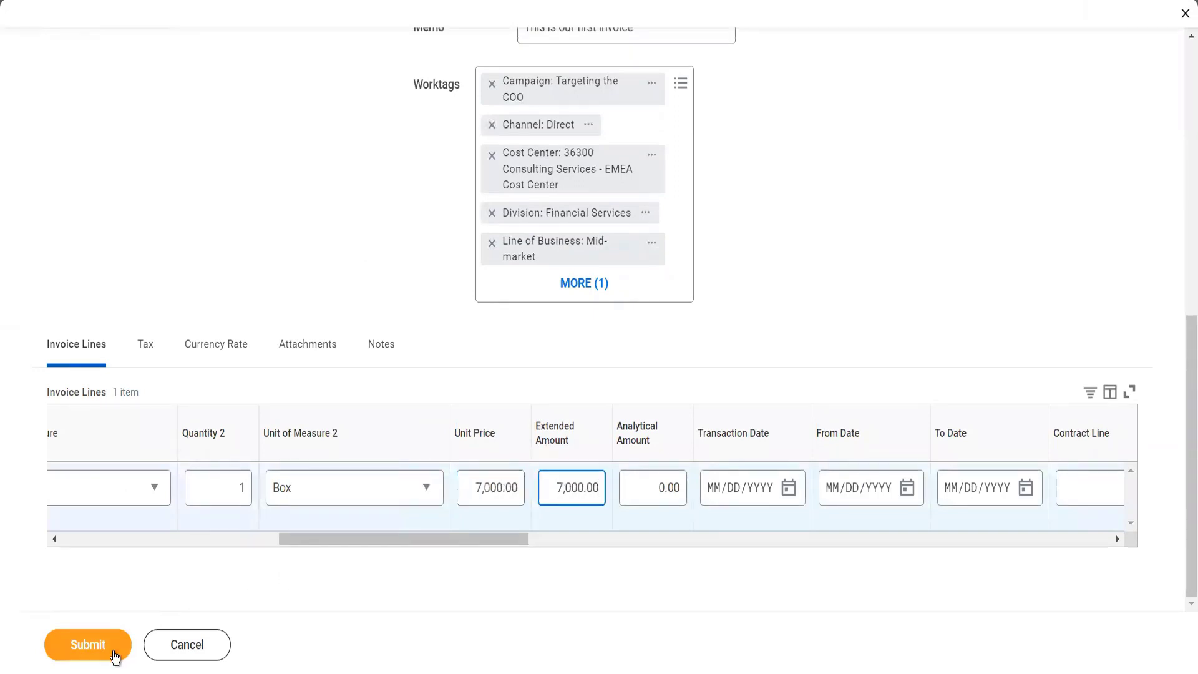
pyautogui.click(113, 651)
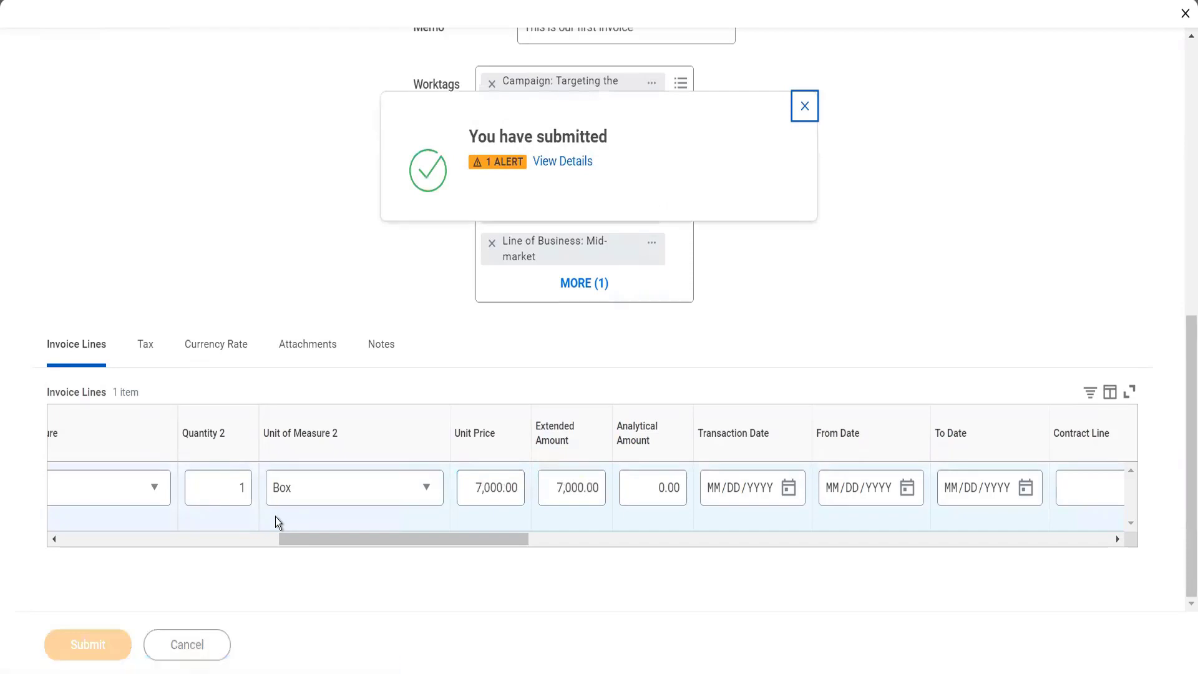
# Step: Open the submitted 7,000 rebill's details and review its invoice information and process history
pyautogui.click(564, 162)
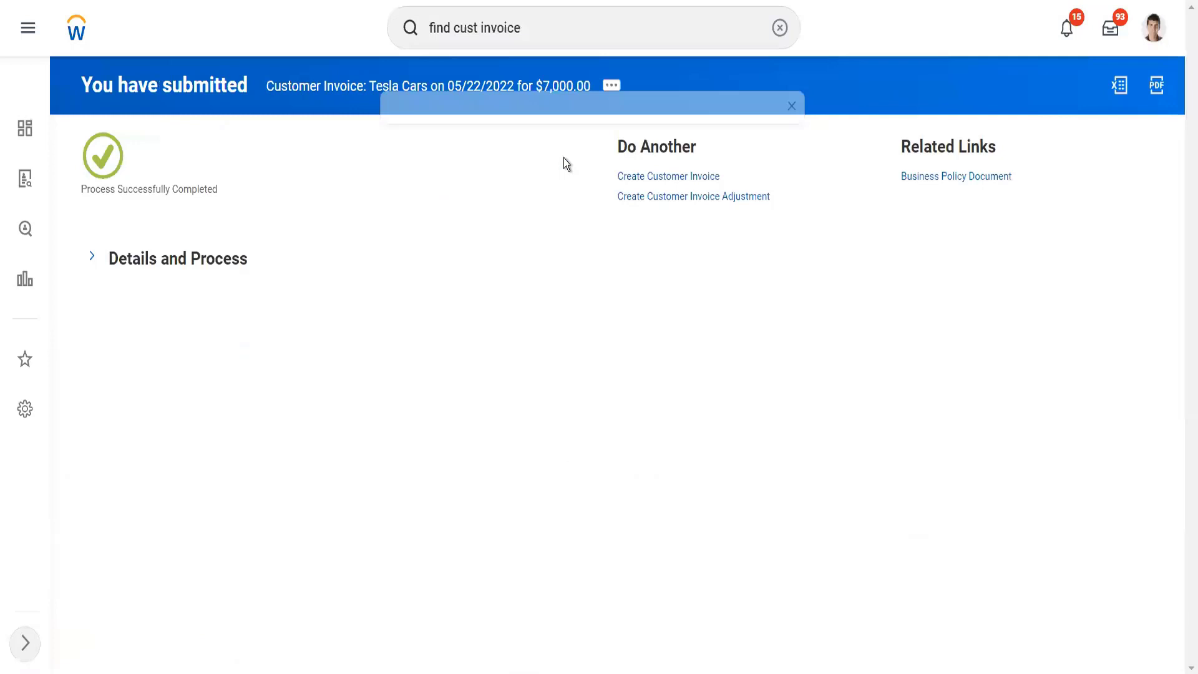
pyautogui.click(221, 269)
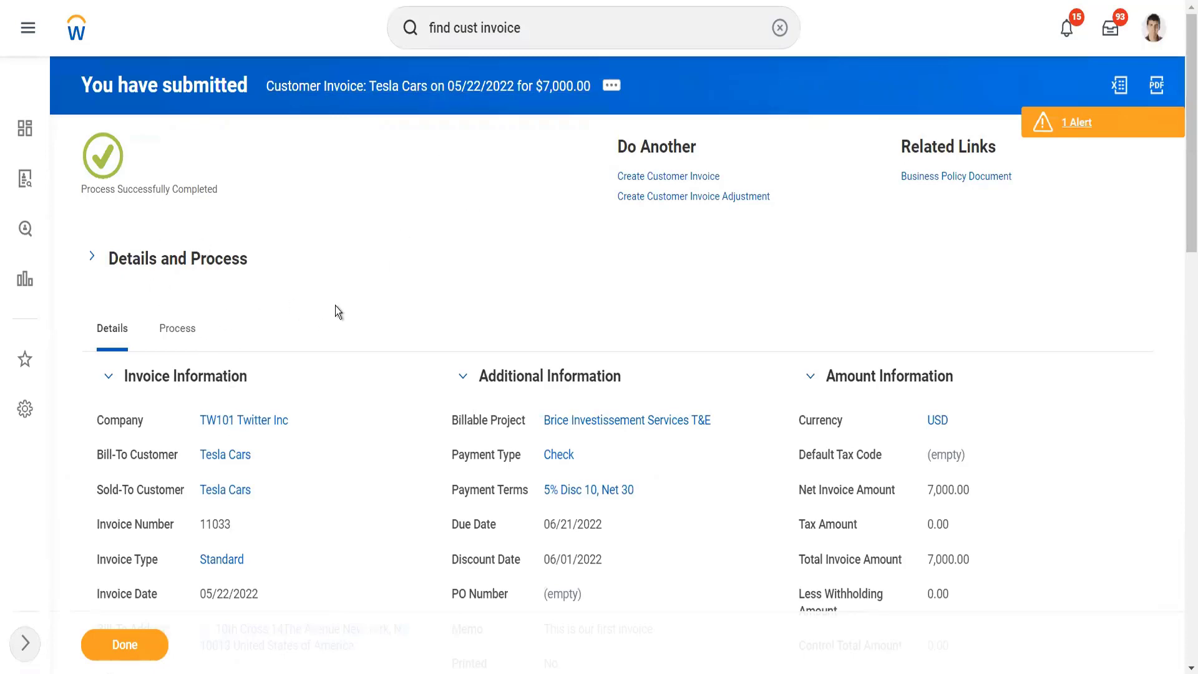
pyautogui.scroll(-5, 335, 310)
pyautogui.scroll(5, 335, 306)
pyautogui.click(187, 329)
pyautogui.scroll(-2, 456, 410)
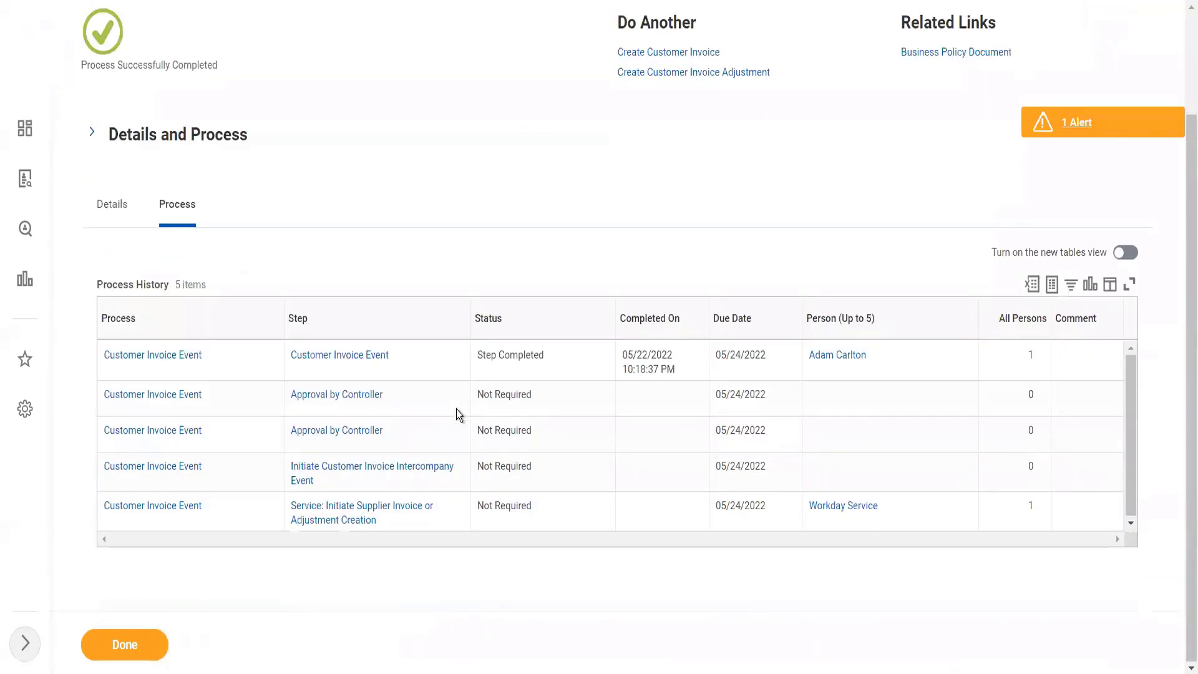
pyautogui.scroll(2, 456, 409)
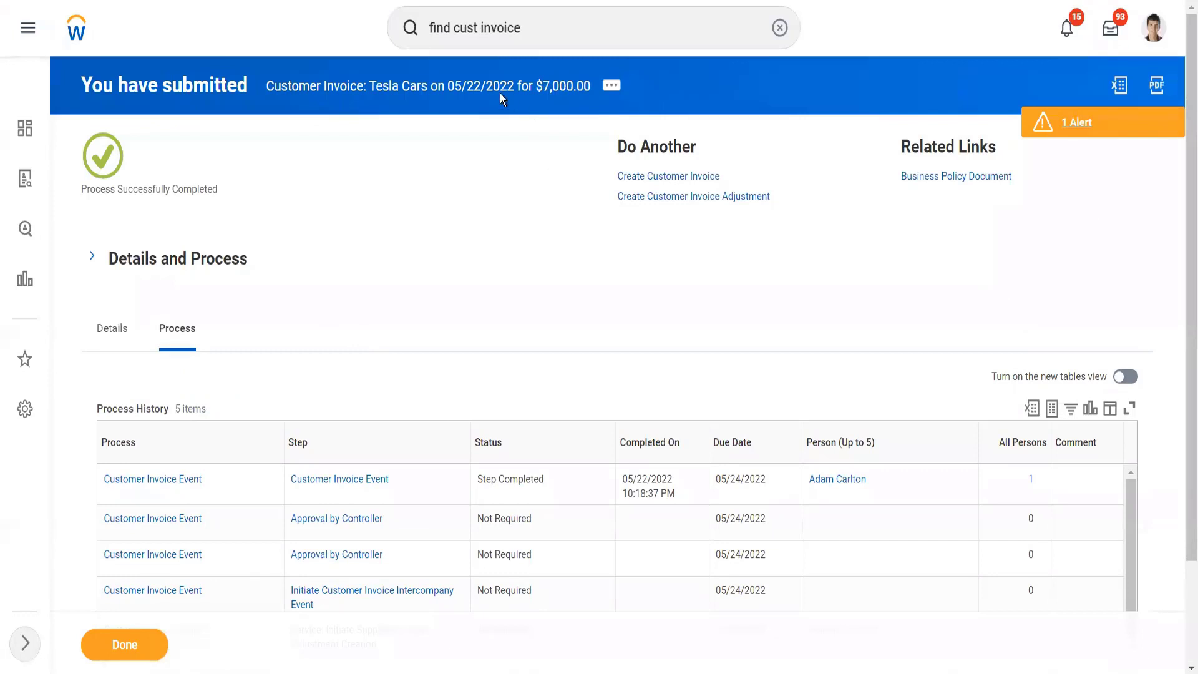
# Step: Run the Find Customer Invoices for Company report for TW101 Twitter Inc
pyautogui.click(529, 28)
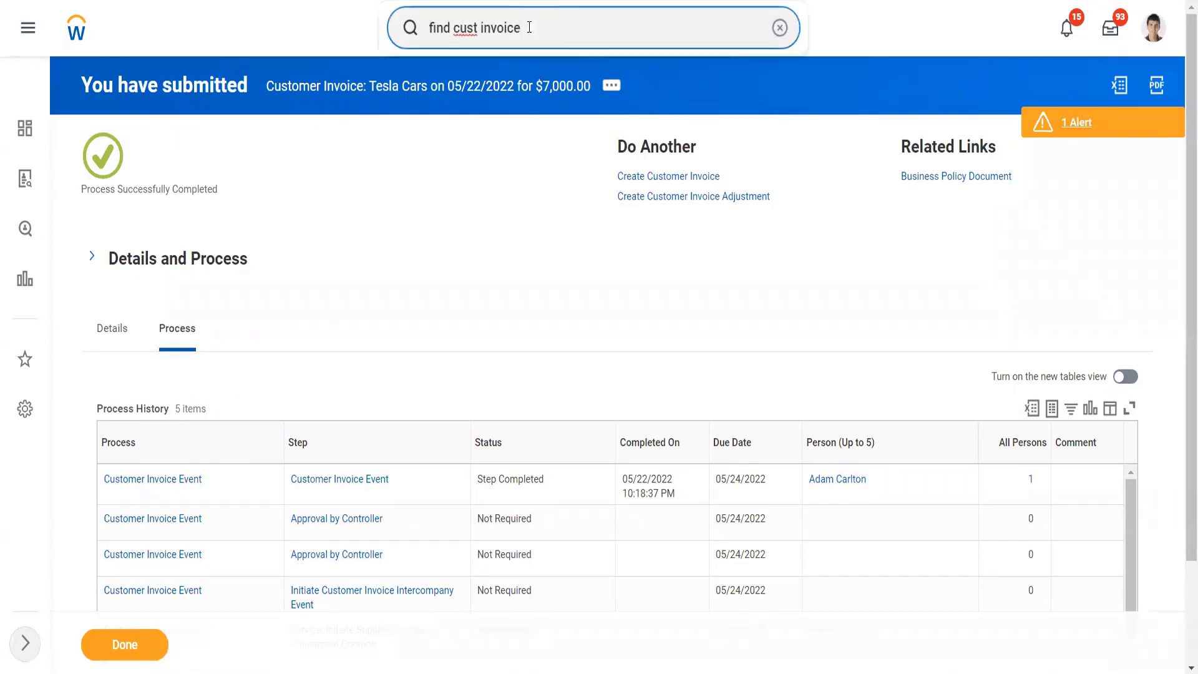
pyautogui.press('BackSpace')
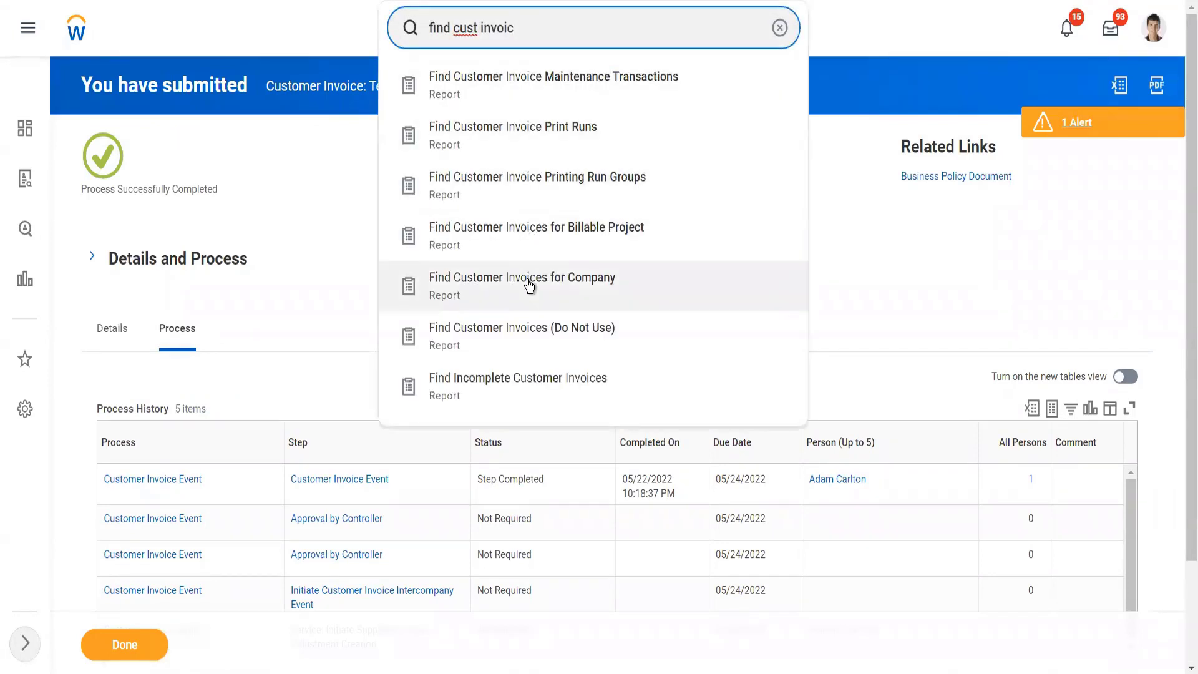
pyautogui.click(529, 285)
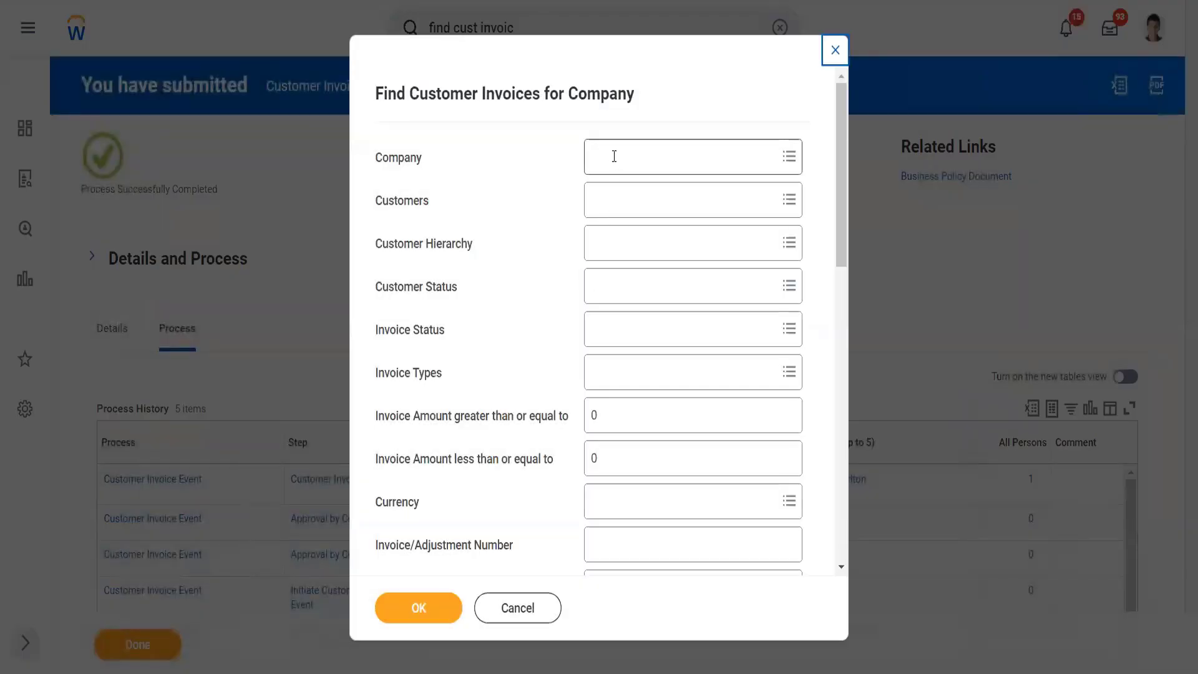
pyautogui.click(612, 157)
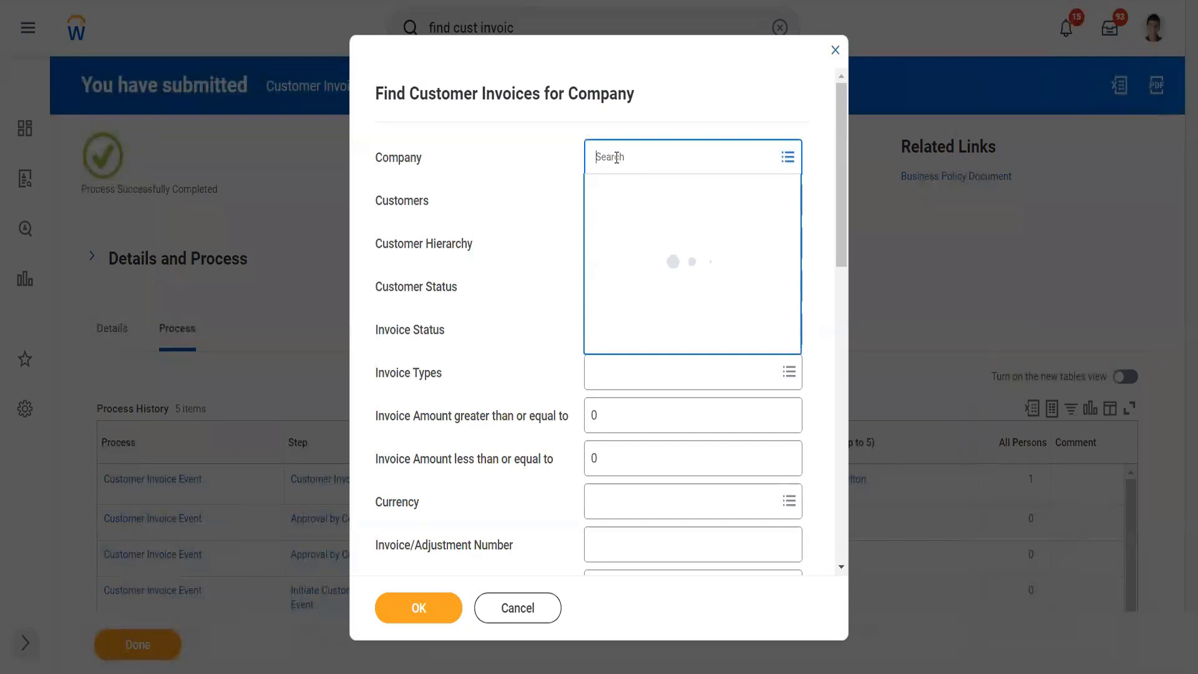
pyautogui.write('twitter')
pyautogui.press('Return')
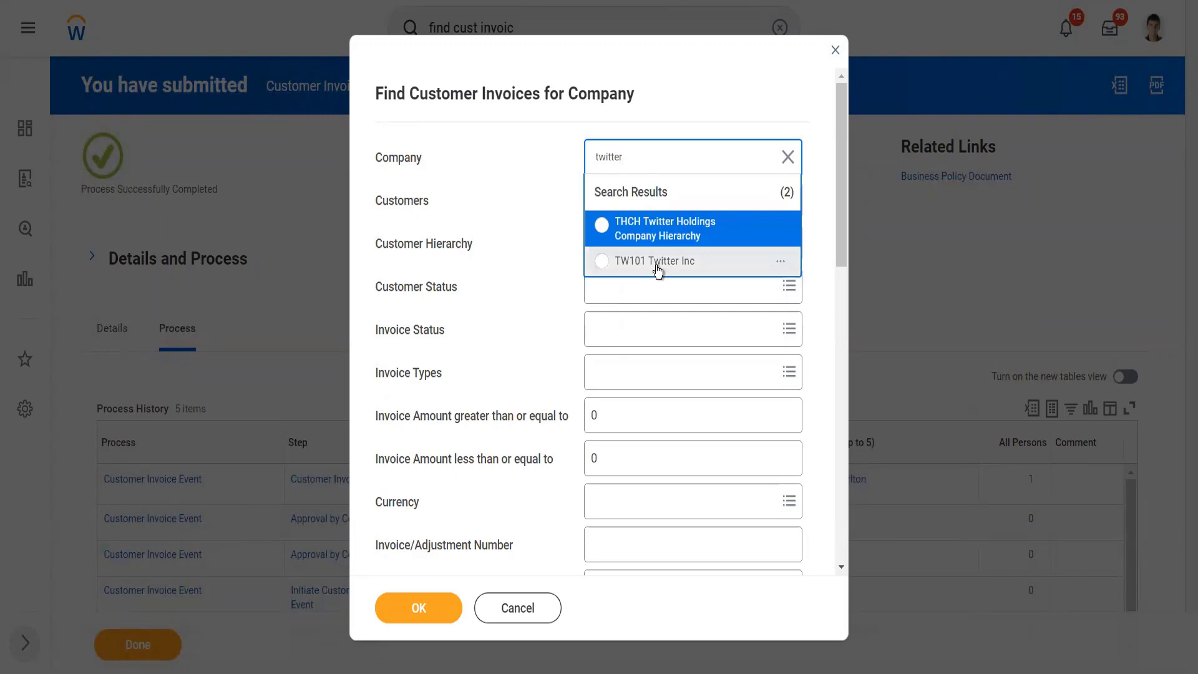
pyautogui.click(657, 269)
pyautogui.click(432, 598)
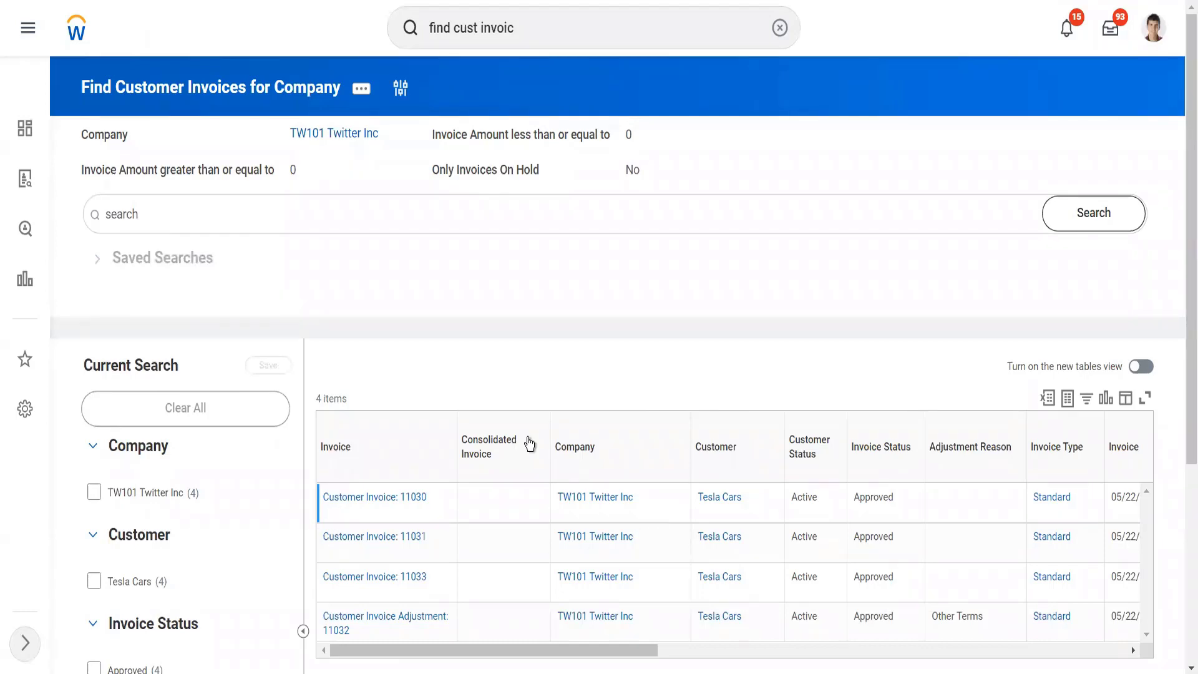
# Step: Compare the amounts and amounts due of the listed Tesla Cars invoices, and locate the invoice adjustment
pyautogui.scroll(-4, 532, 351)
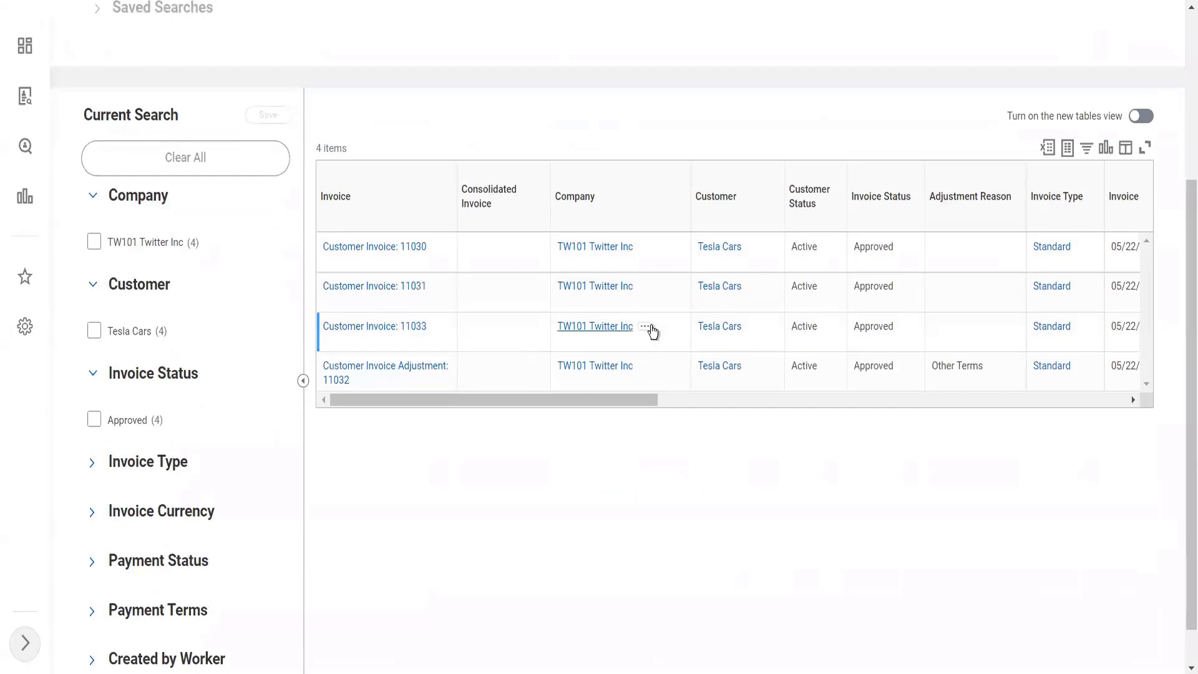
pyautogui.hscroll(10, 705, 344)
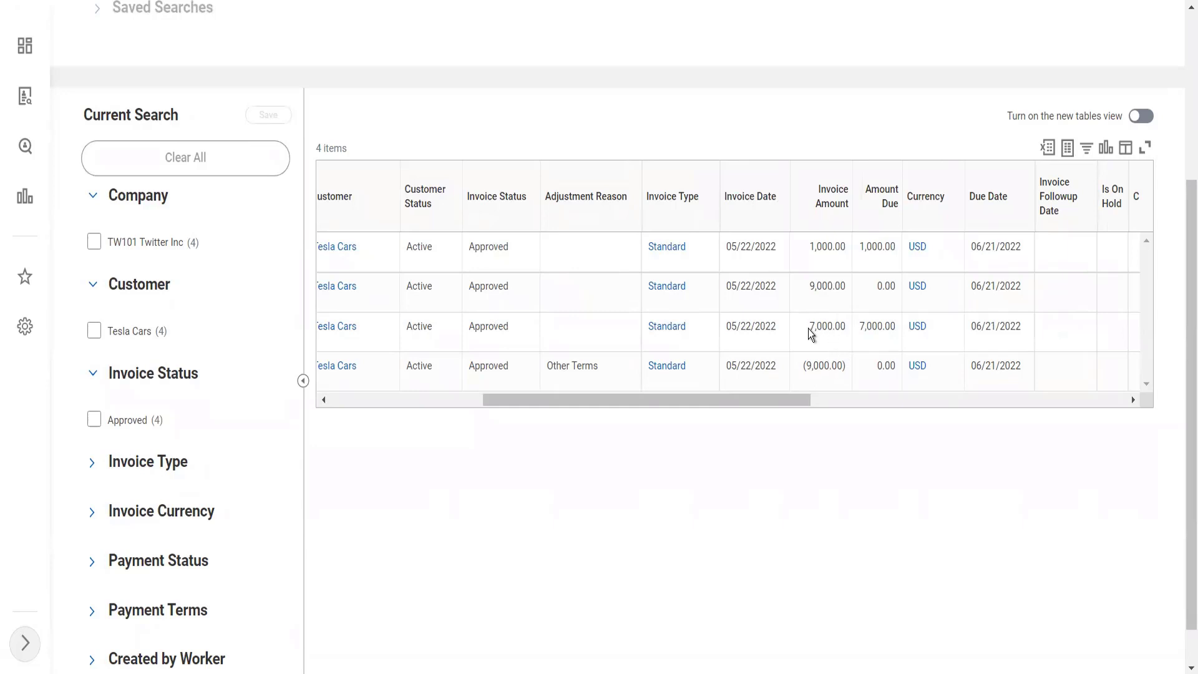
pyautogui.hscroll(-10, 808, 328)
pyautogui.moveTo(379, 373)
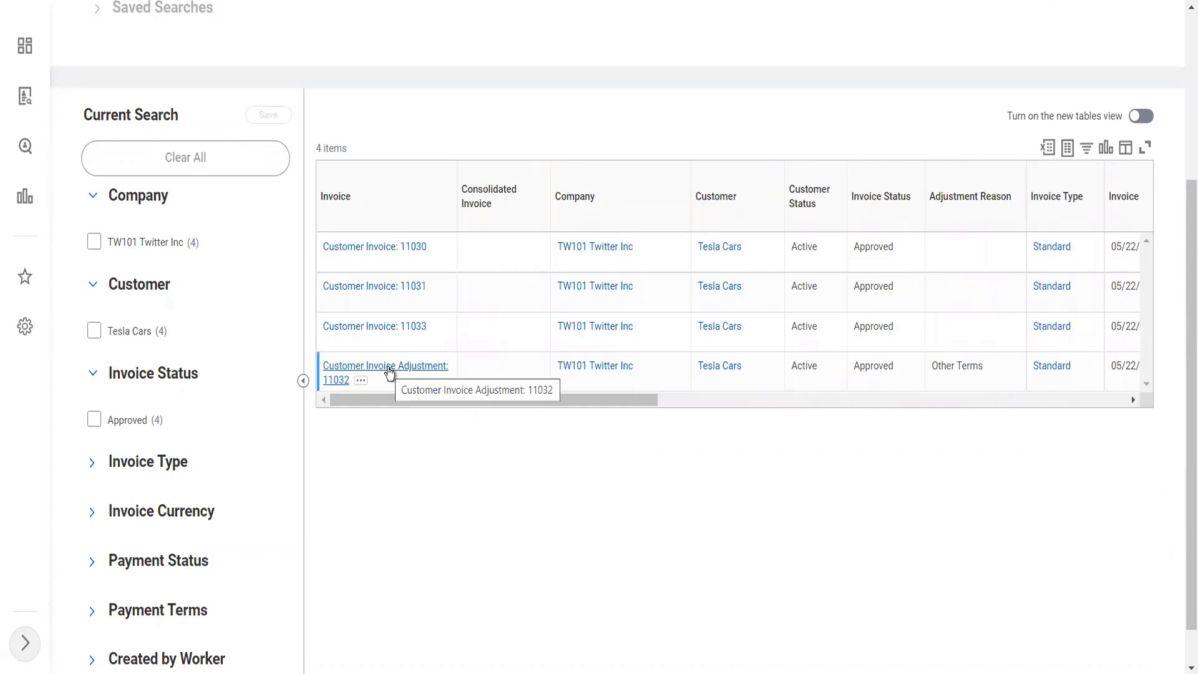
# Step: Open the original 9,000 invoice, follow it to the related 7,000 rebill invoice, and review the rebill's adjustments and invoice lines
pyautogui.click(416, 295)
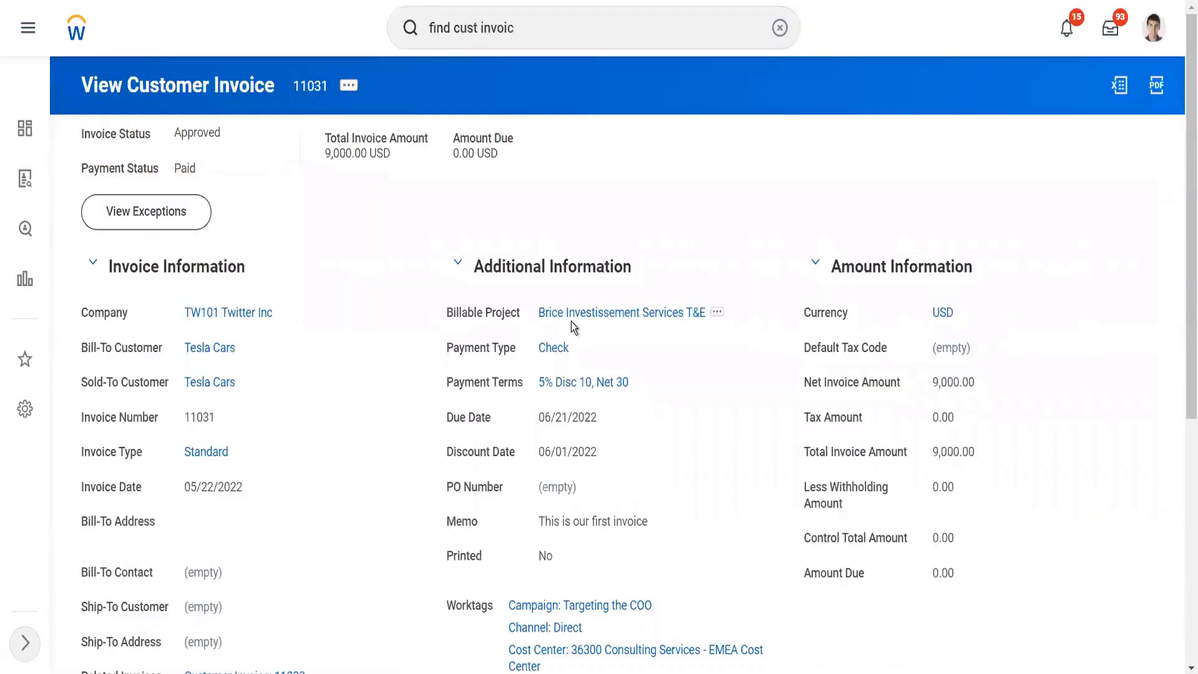
pyautogui.scroll(-6, 437, 466)
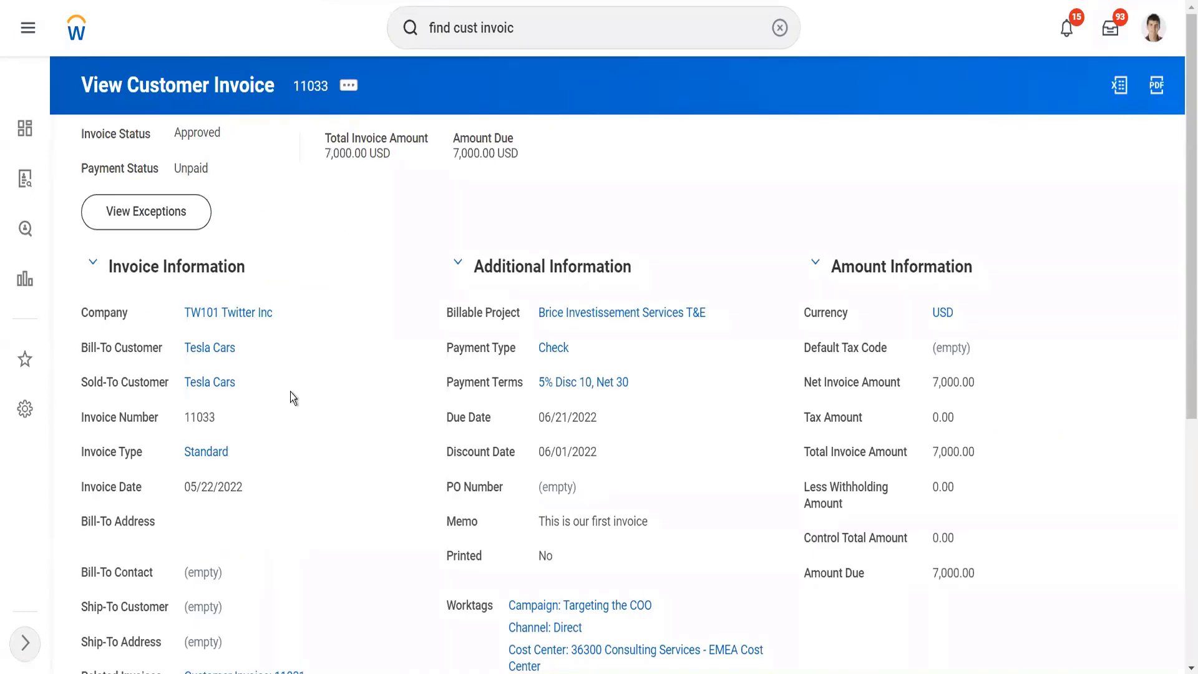
pyautogui.scroll(-5, 290, 392)
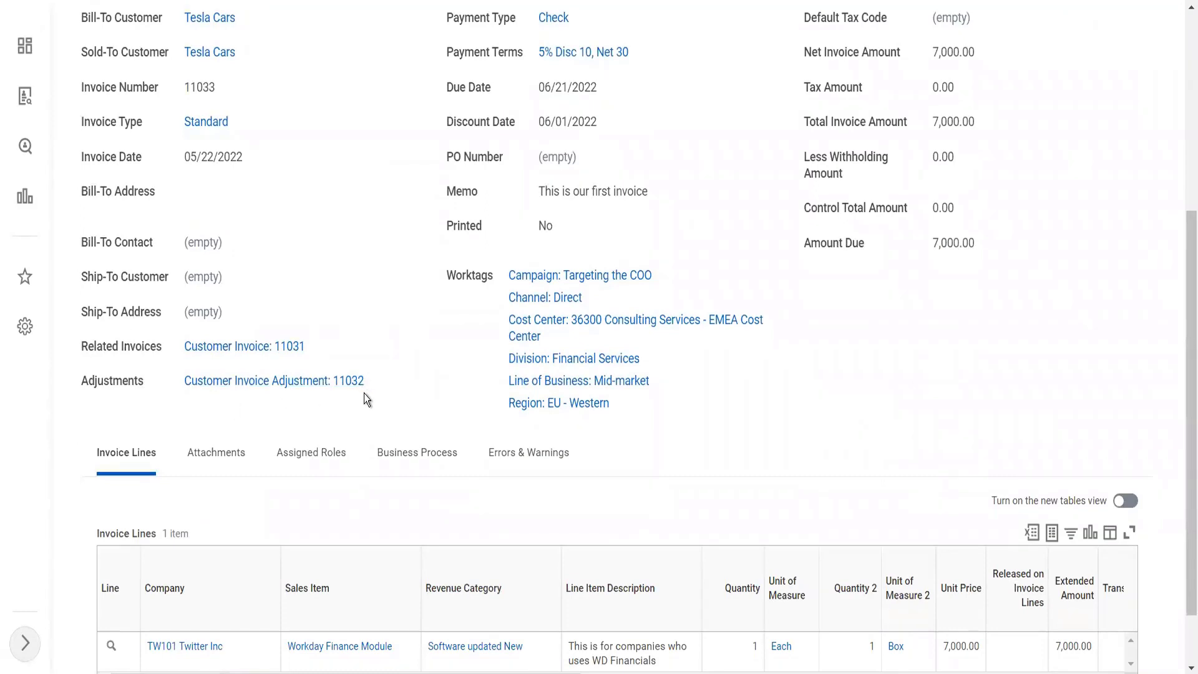
pyautogui.scroll(-1, 365, 394)
pyautogui.scroll(6, 365, 393)
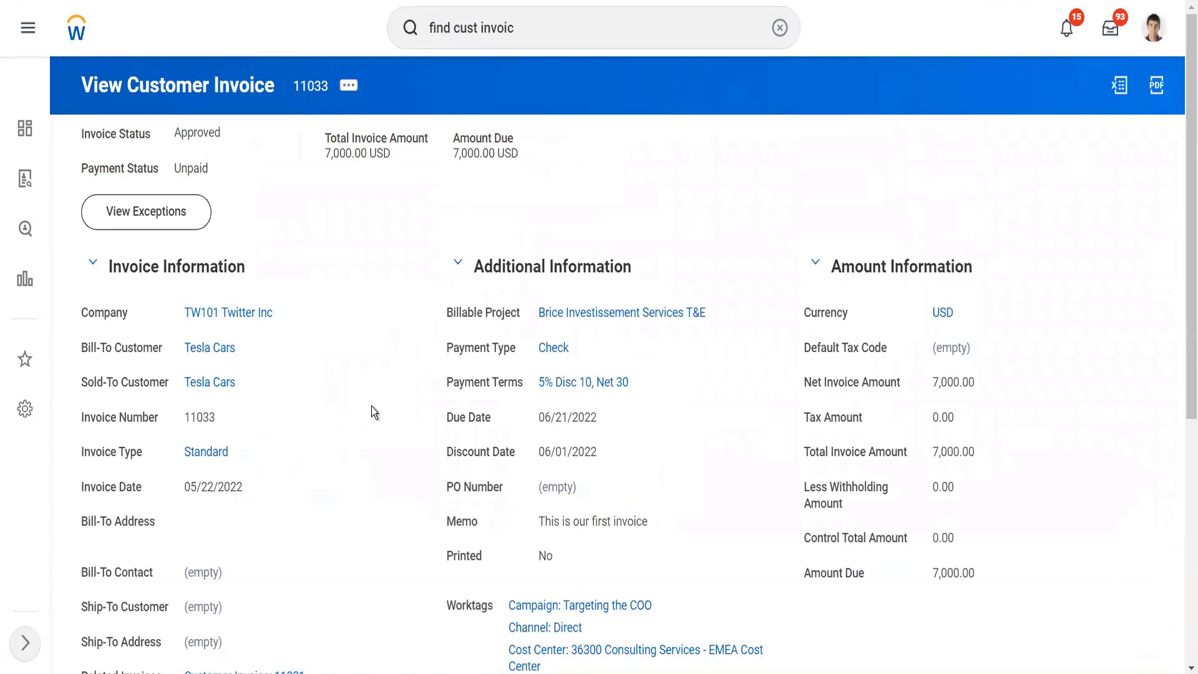
# Step: Open Edit Approved Invoice for the 7,000 invoice, examine its editable PO Number field, and cancel the edit
pyautogui.click(344, 88)
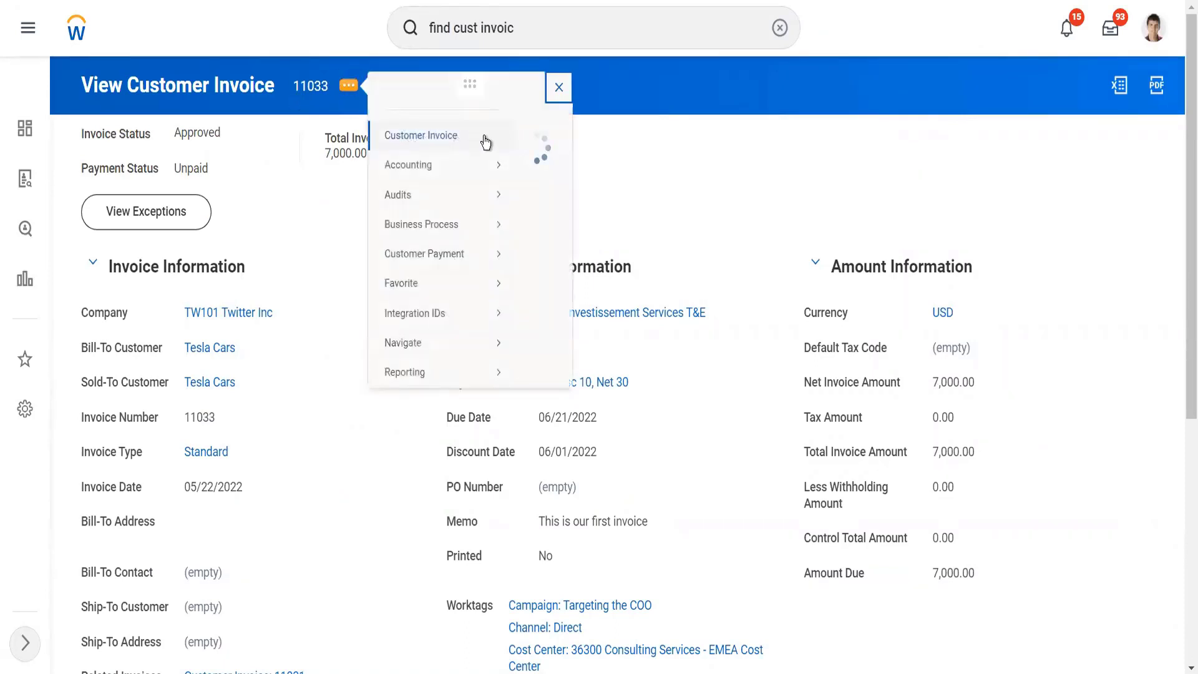
pyautogui.moveTo(484, 136)
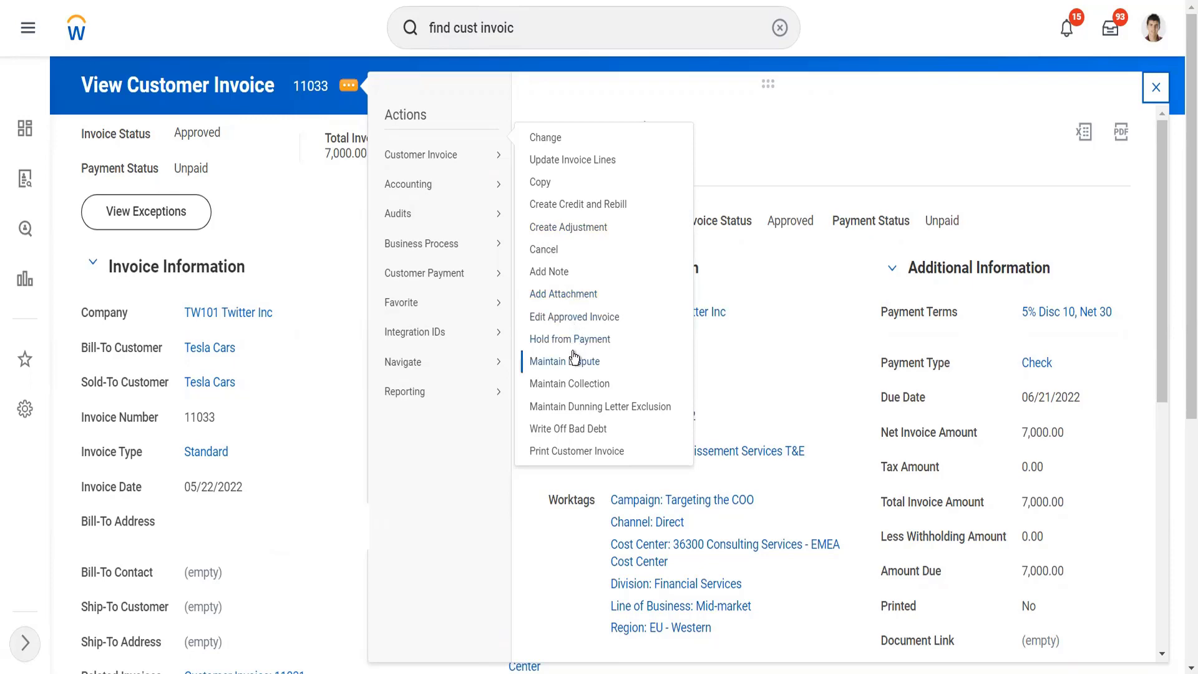
pyautogui.click(585, 320)
pyautogui.click(226, 206)
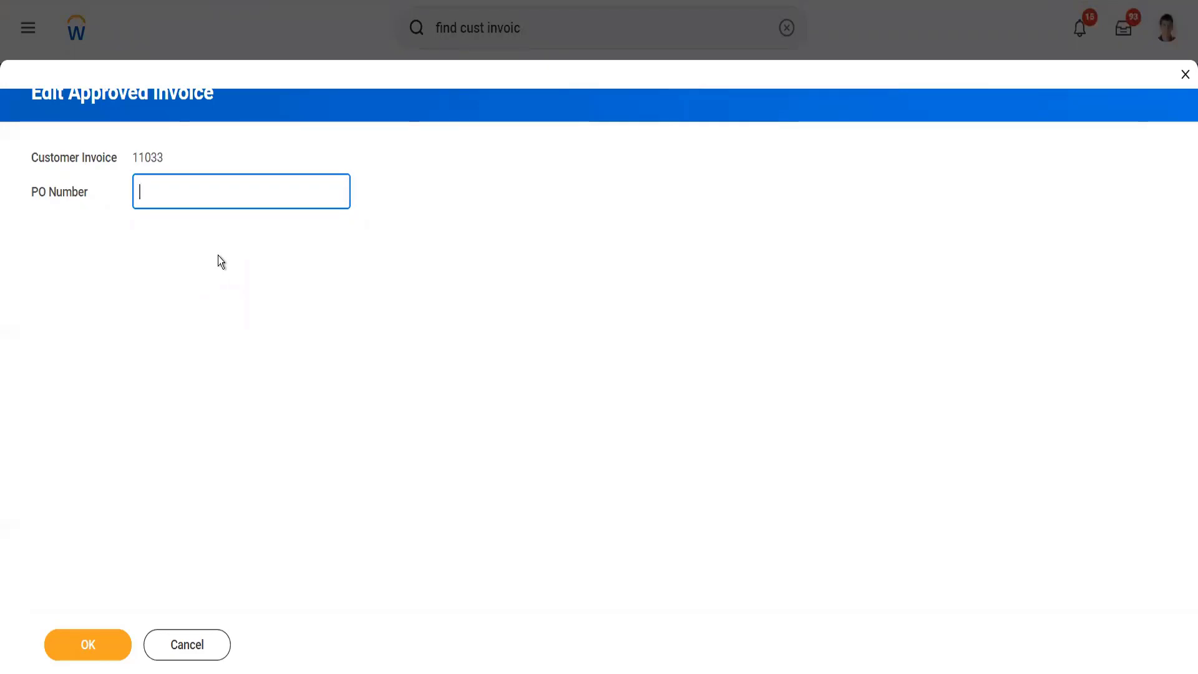
pyautogui.click(197, 642)
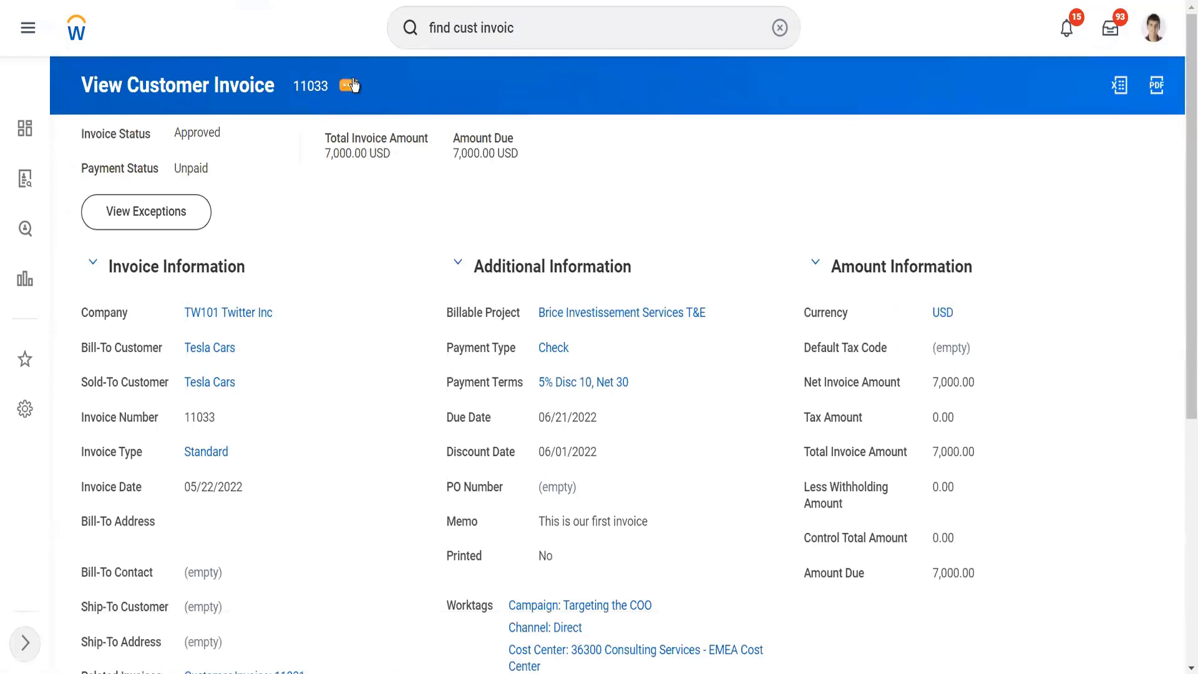
# Step: Hold the 7,000 Tesla Cars invoice from payment with a followup date of 05/24/2022
pyautogui.click(354, 81)
pyautogui.moveTo(464, 195)
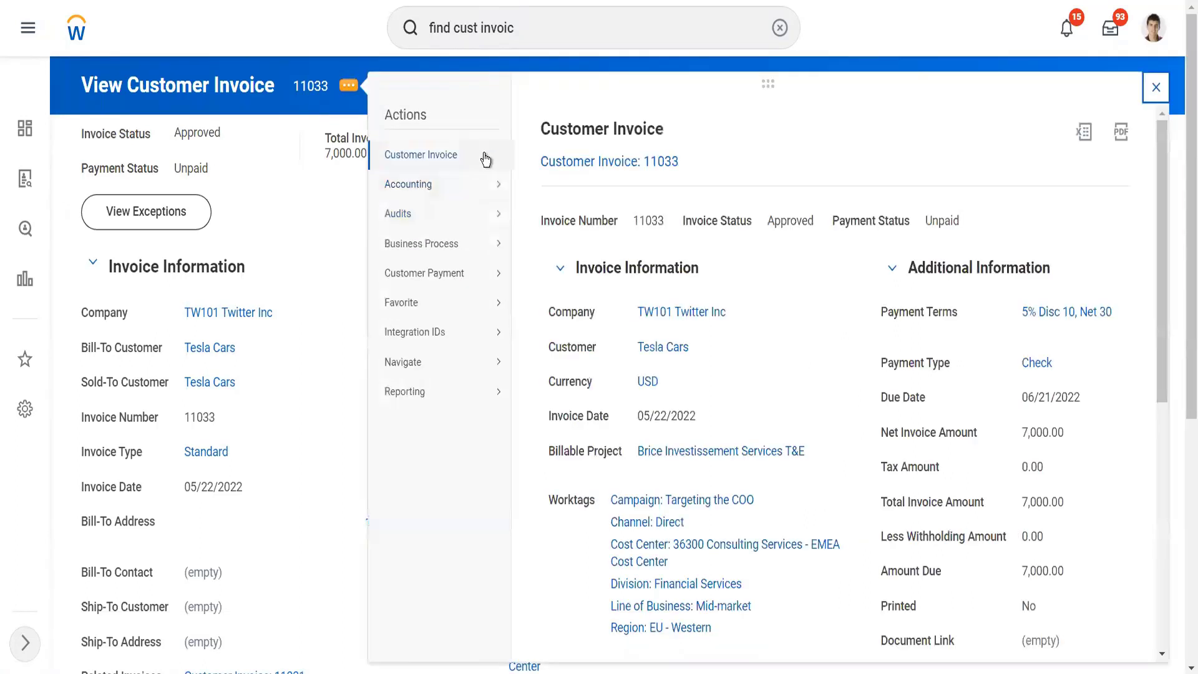
pyautogui.moveTo(489, 160)
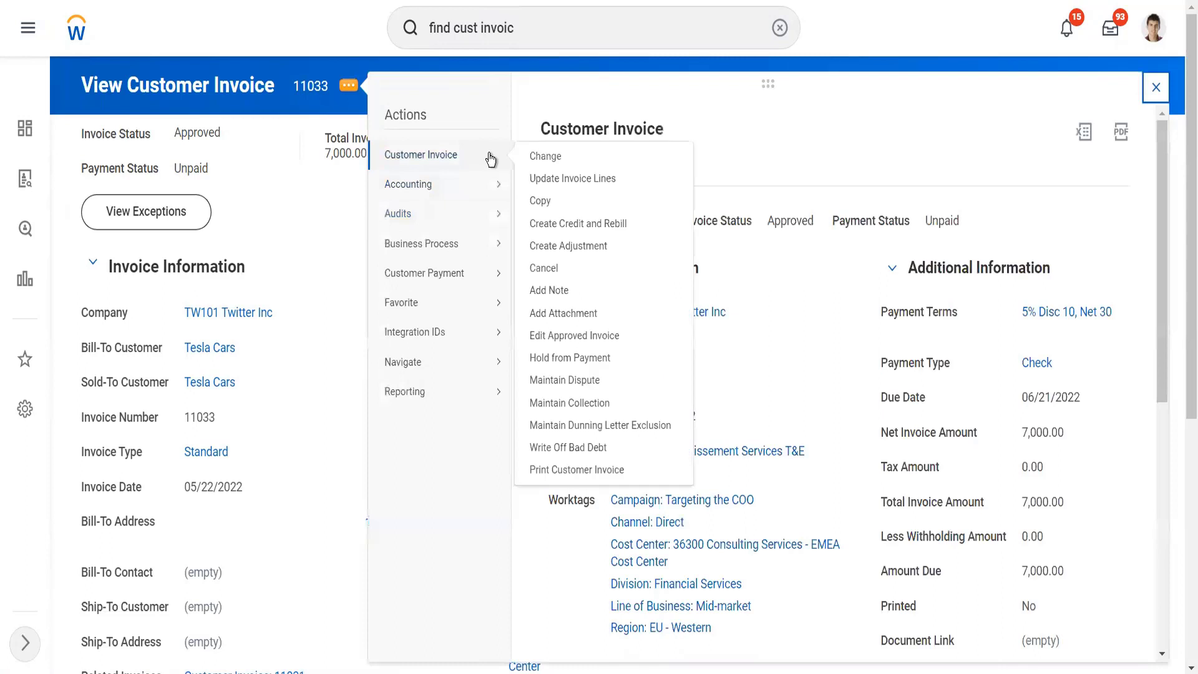
pyautogui.click(589, 360)
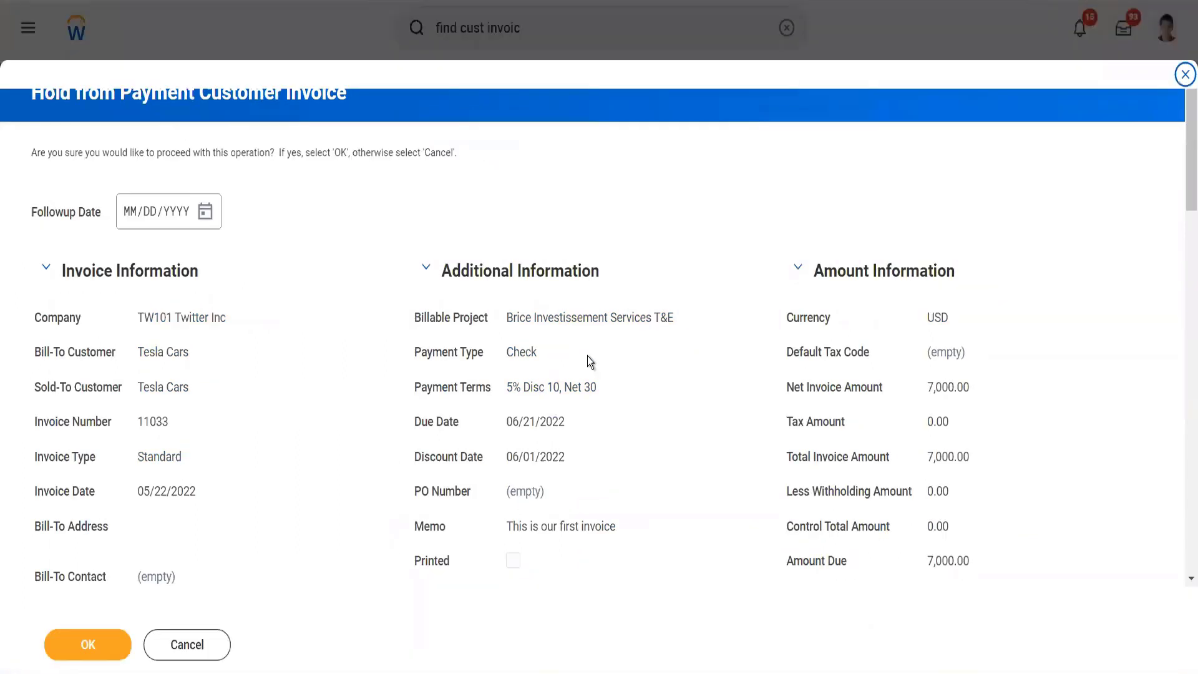
pyautogui.click(205, 212)
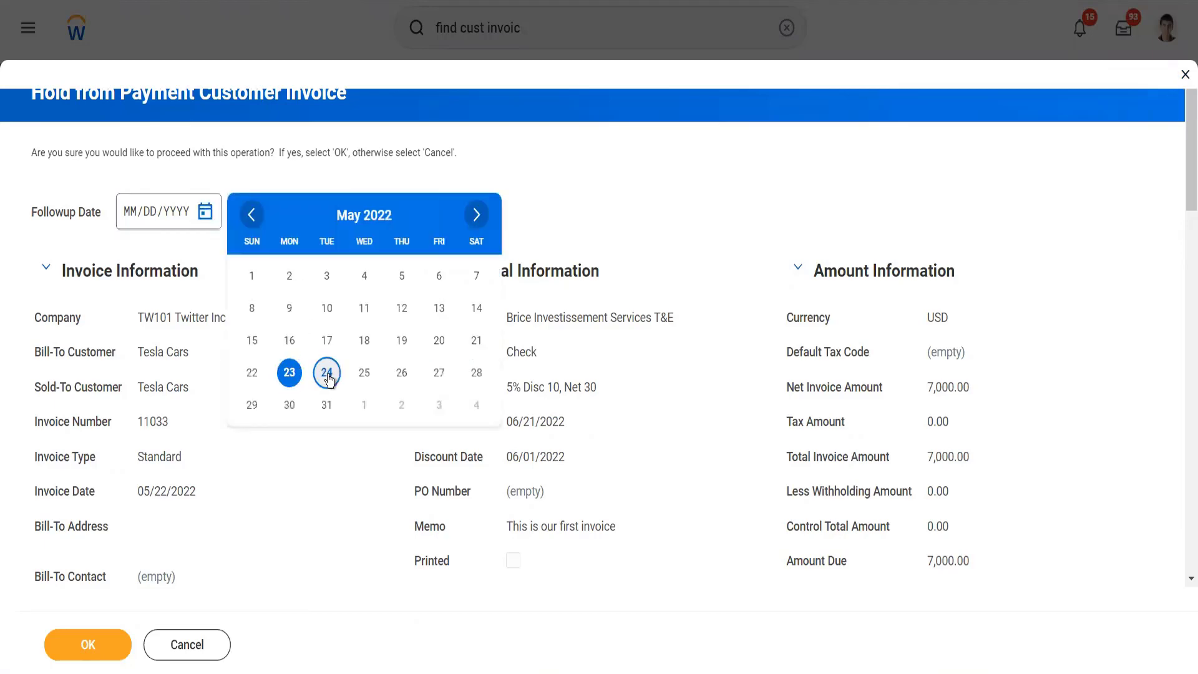
pyautogui.click(327, 373)
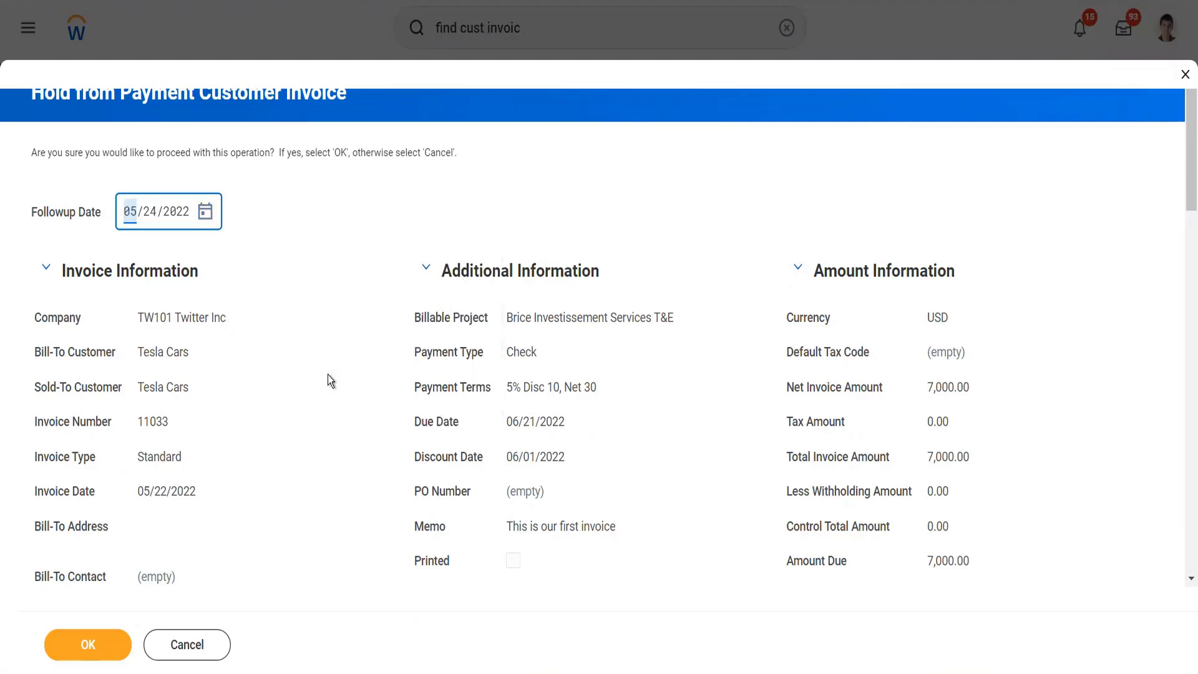
pyautogui.scroll(-8, 328, 380)
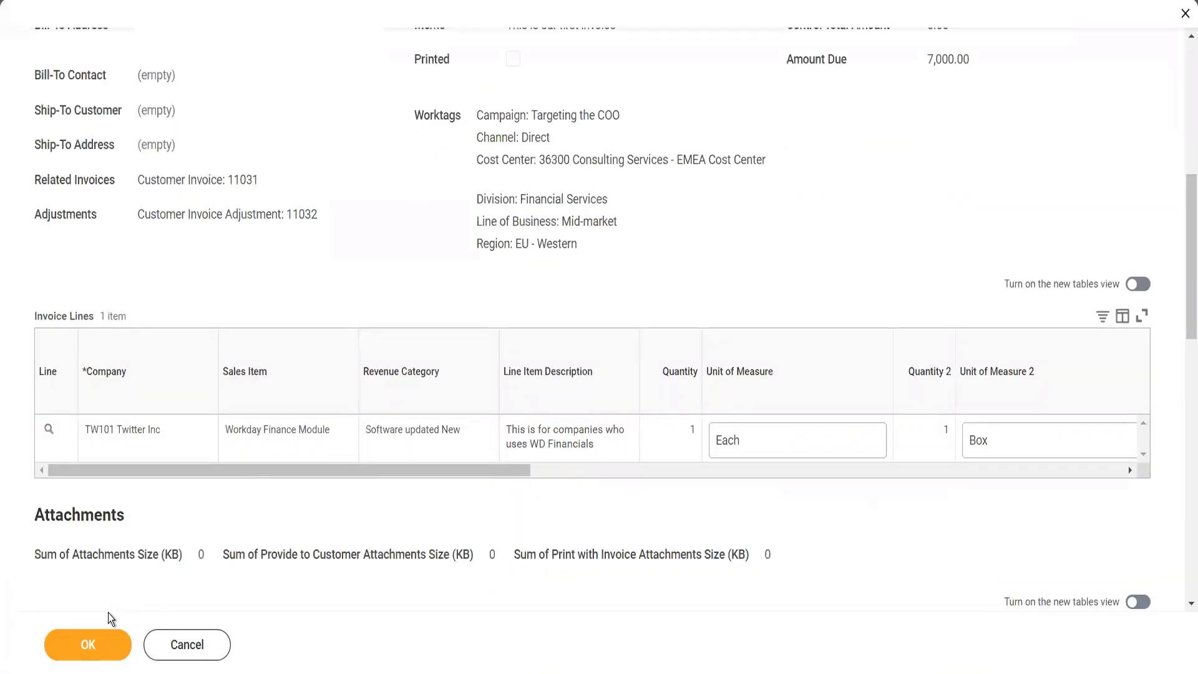
pyautogui.click(99, 652)
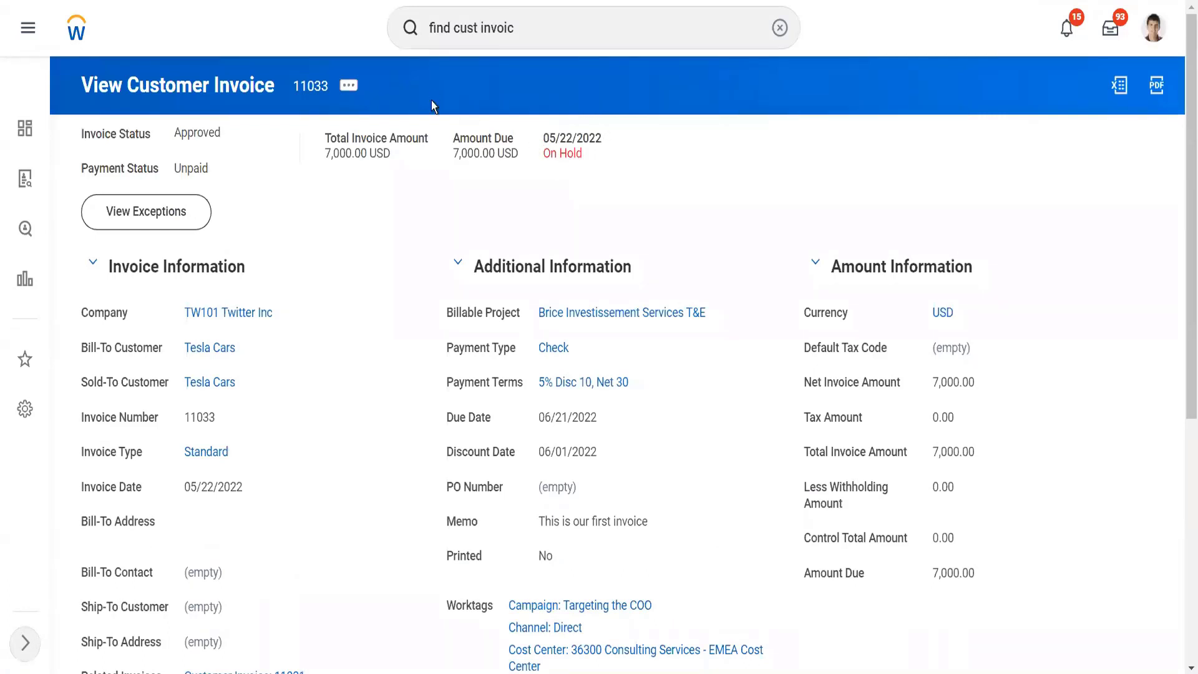
# Step: Release the payment hold on the 7,000 invoice with Allow Payment and confirm the operation
pyautogui.click(350, 86)
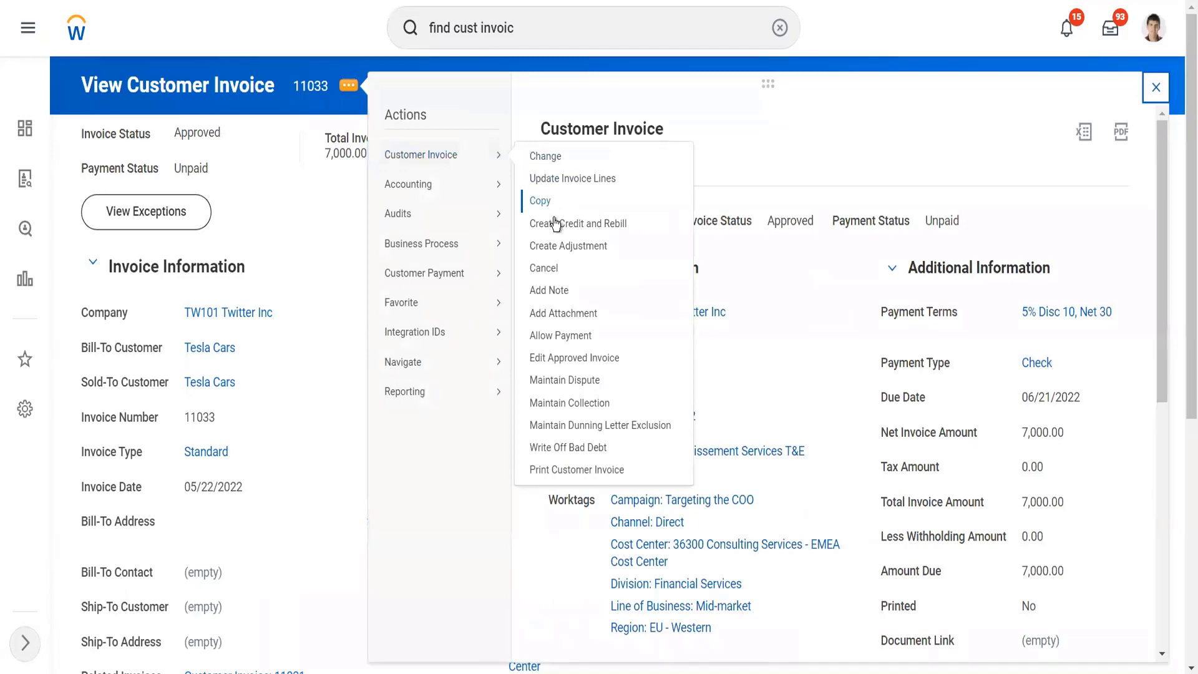
pyautogui.click(586, 338)
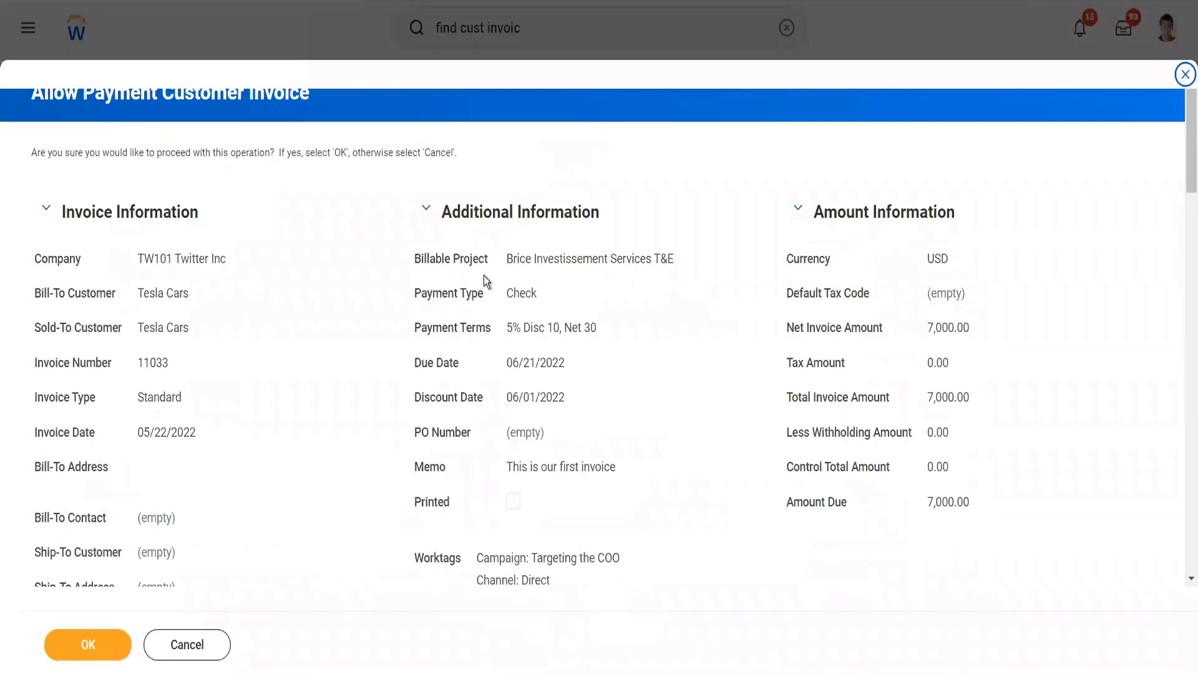
pyautogui.click(88, 652)
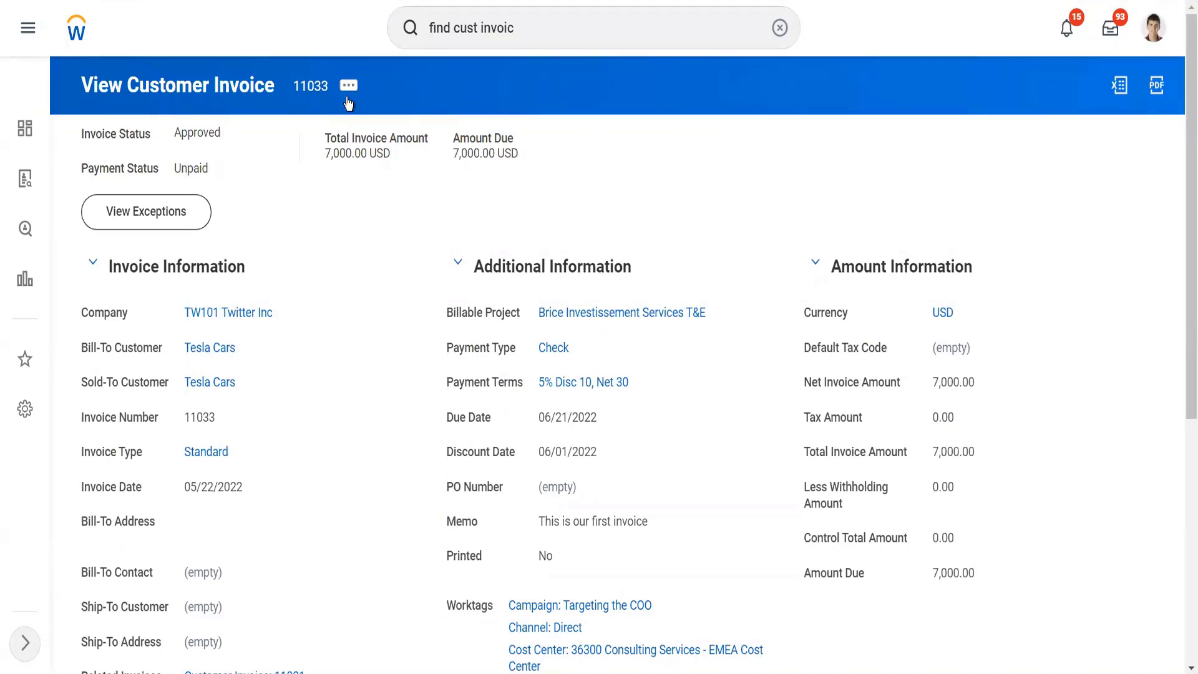
# Step: Open Maintain Dispute for the 7,000 Tesla Cars invoice and mark it In Dispute with a dispute amount of 7000
pyautogui.click(347, 87)
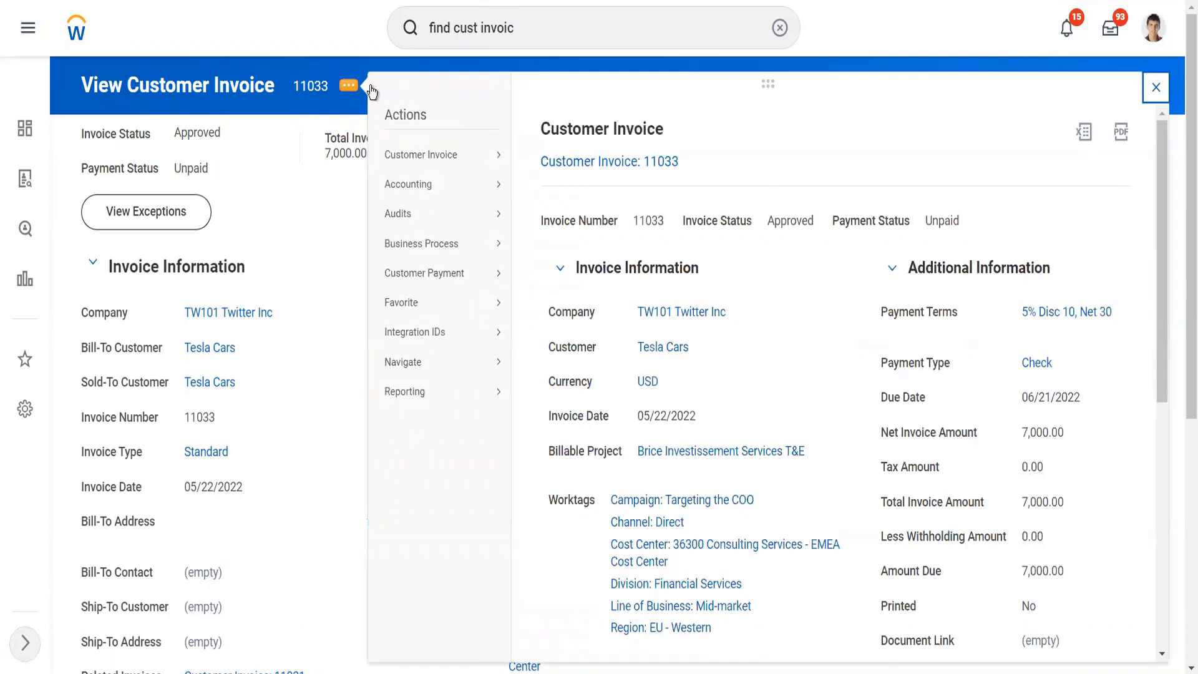
pyautogui.moveTo(490, 156)
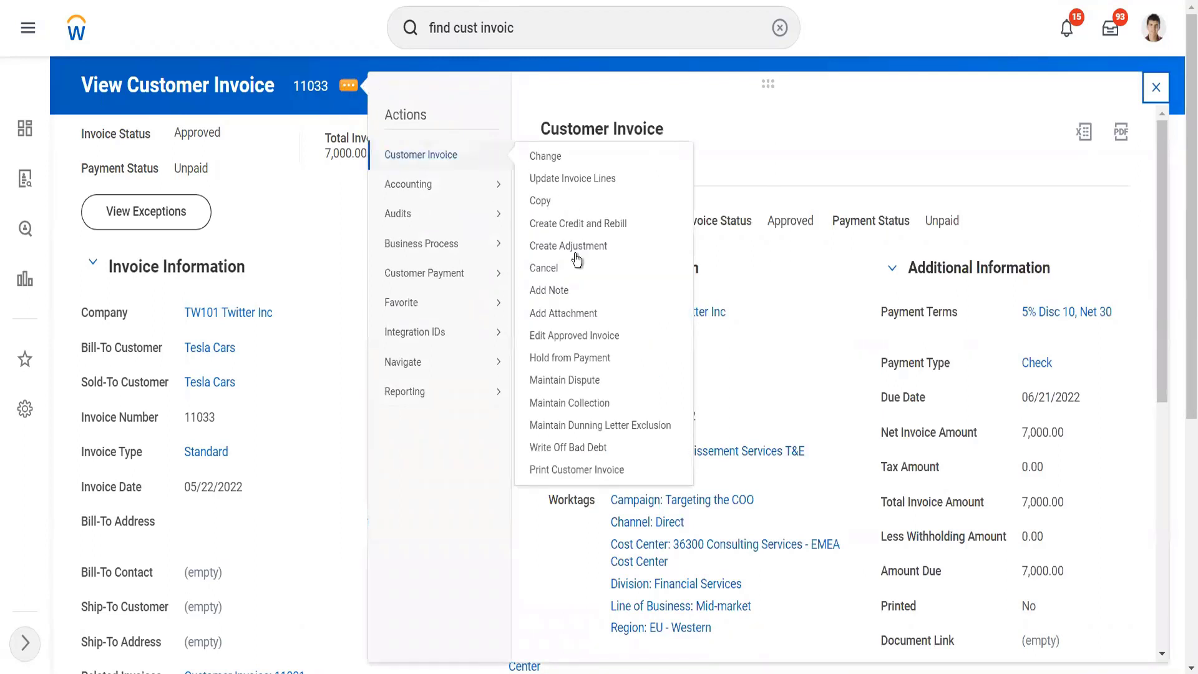
pyautogui.click(582, 386)
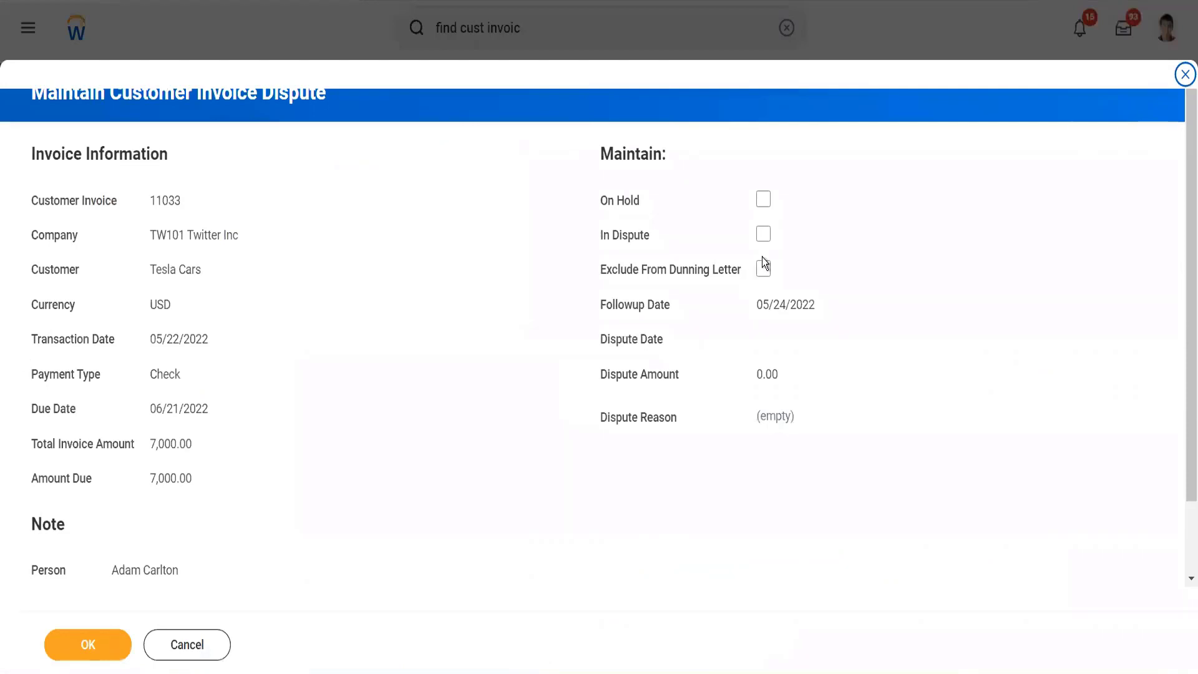
pyautogui.click(763, 236)
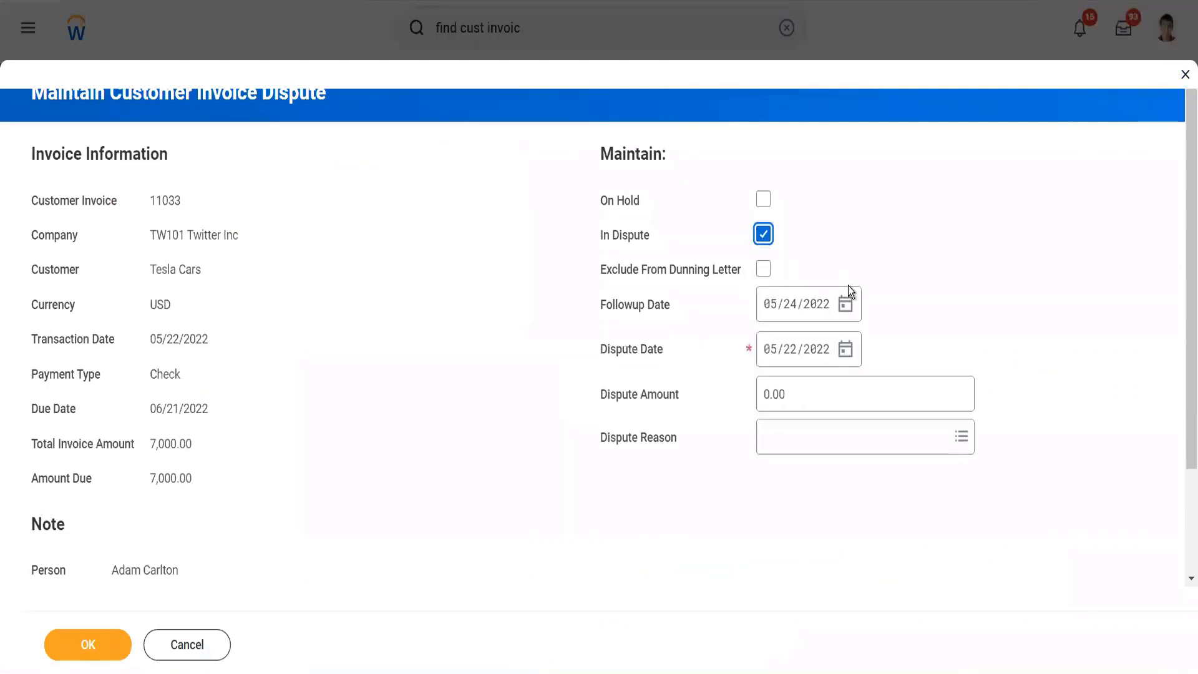
pyautogui.click(796, 397)
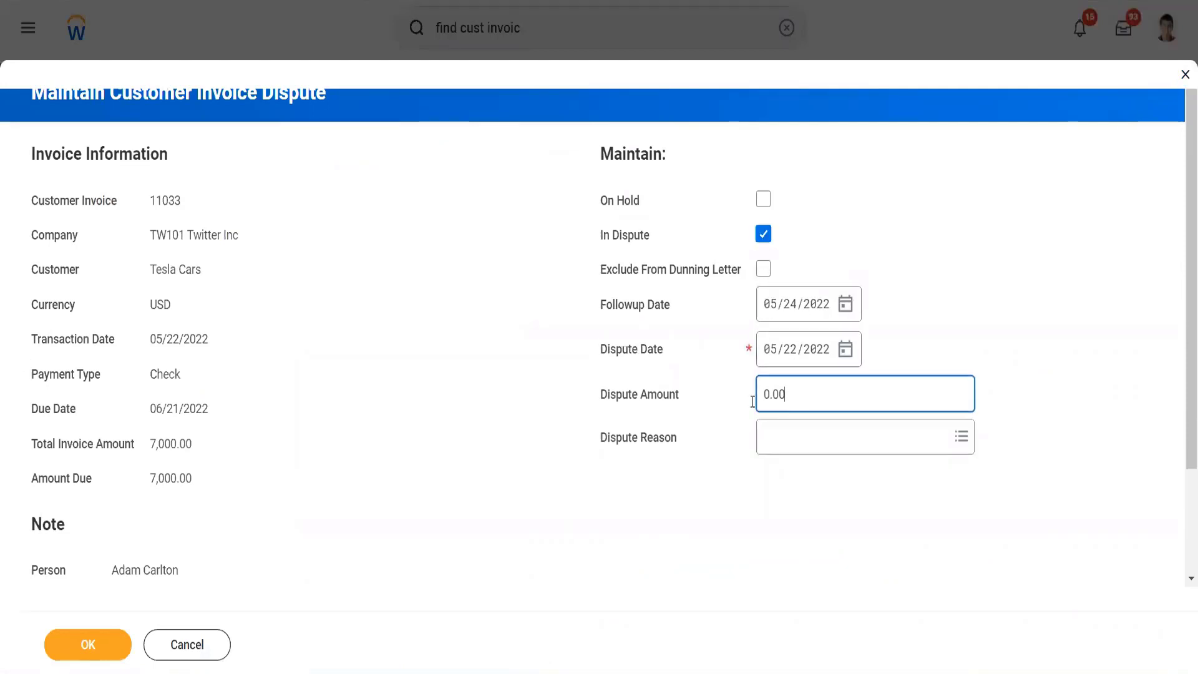
pyautogui.write('70000')
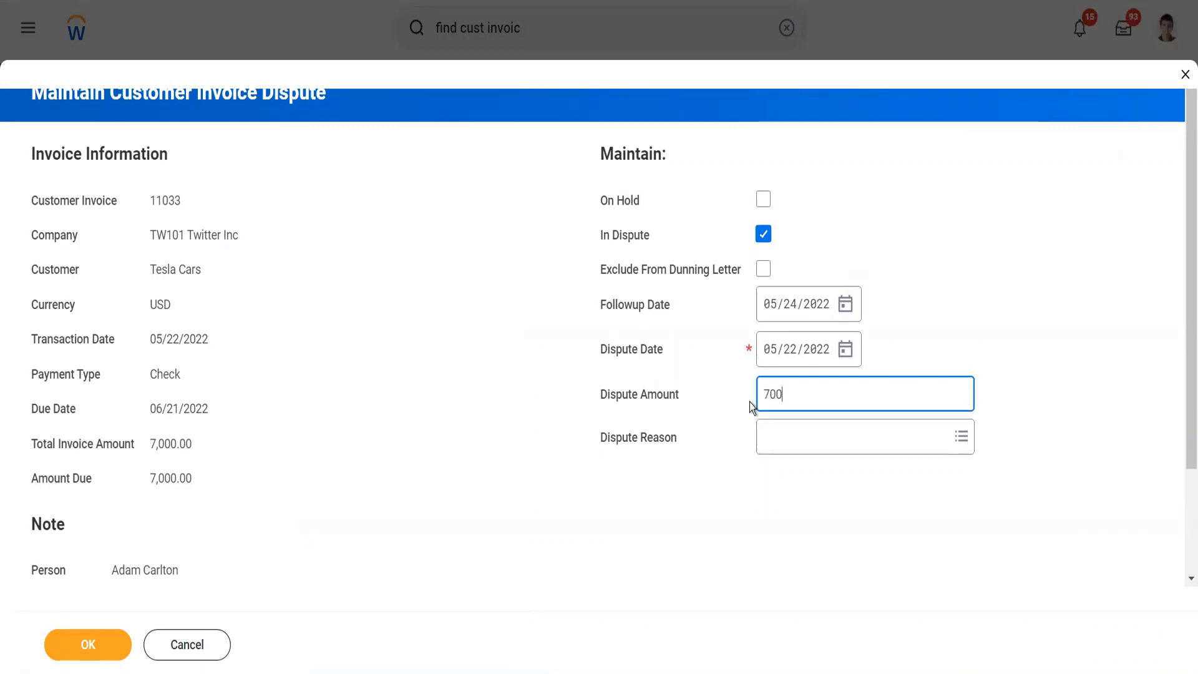
pyautogui.click(803, 444)
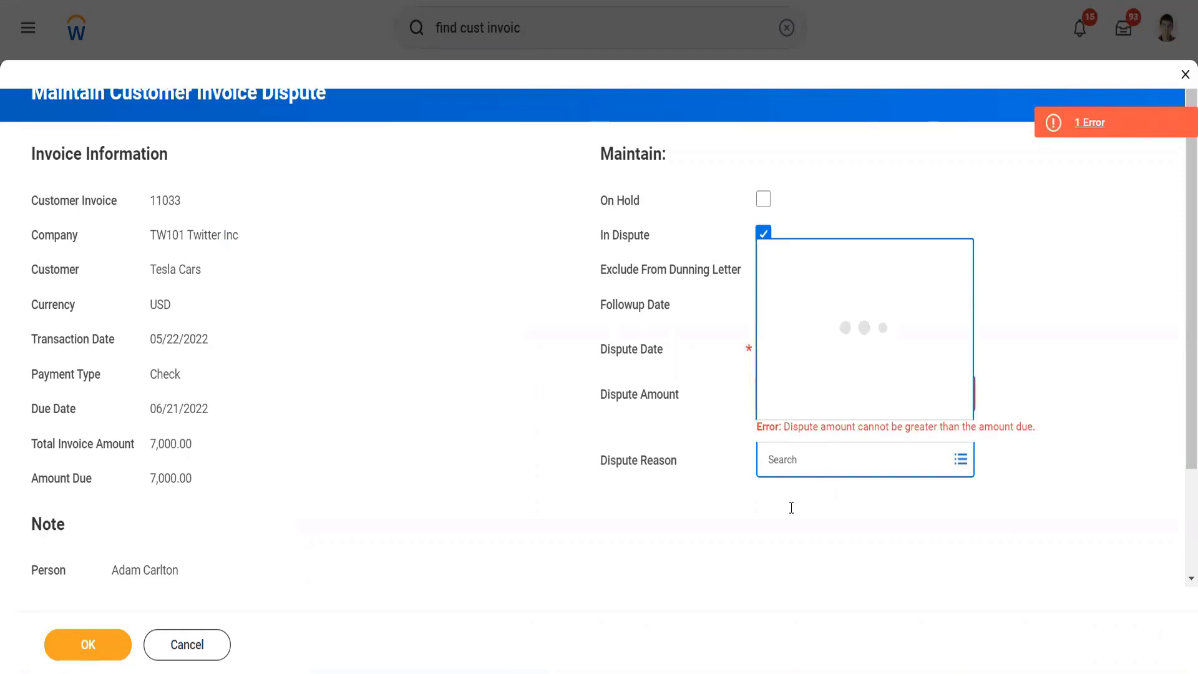
pyautogui.click(777, 534)
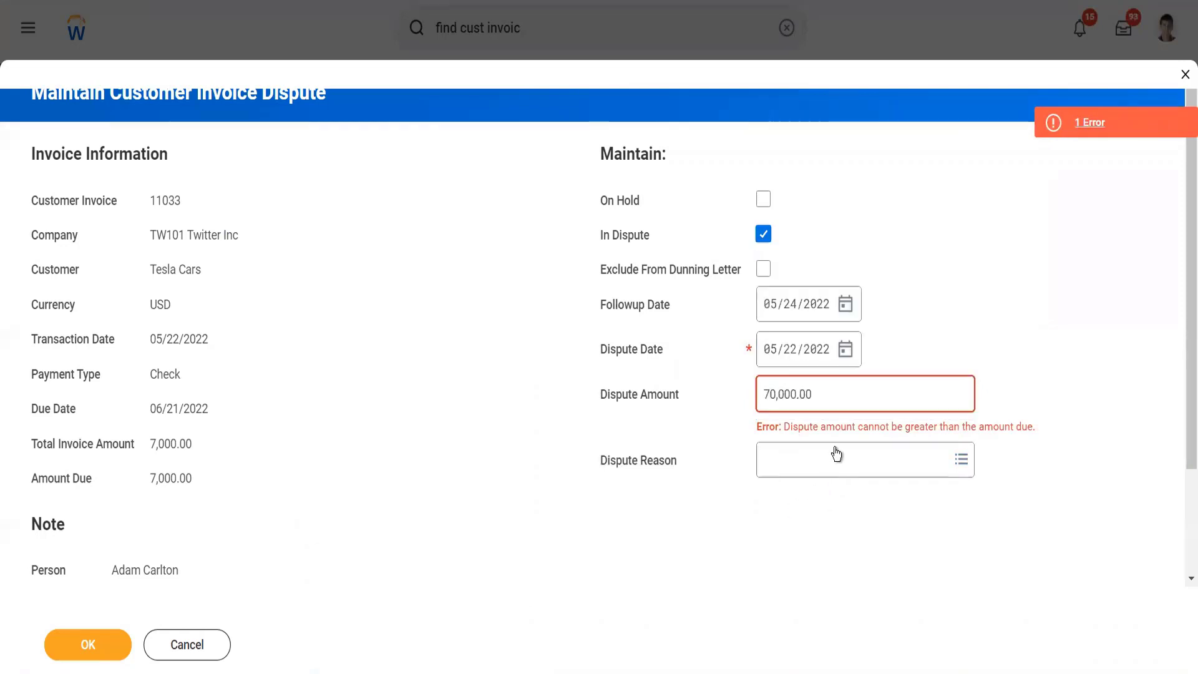
pyautogui.doubleClick(768, 401)
pyautogui.write('70')
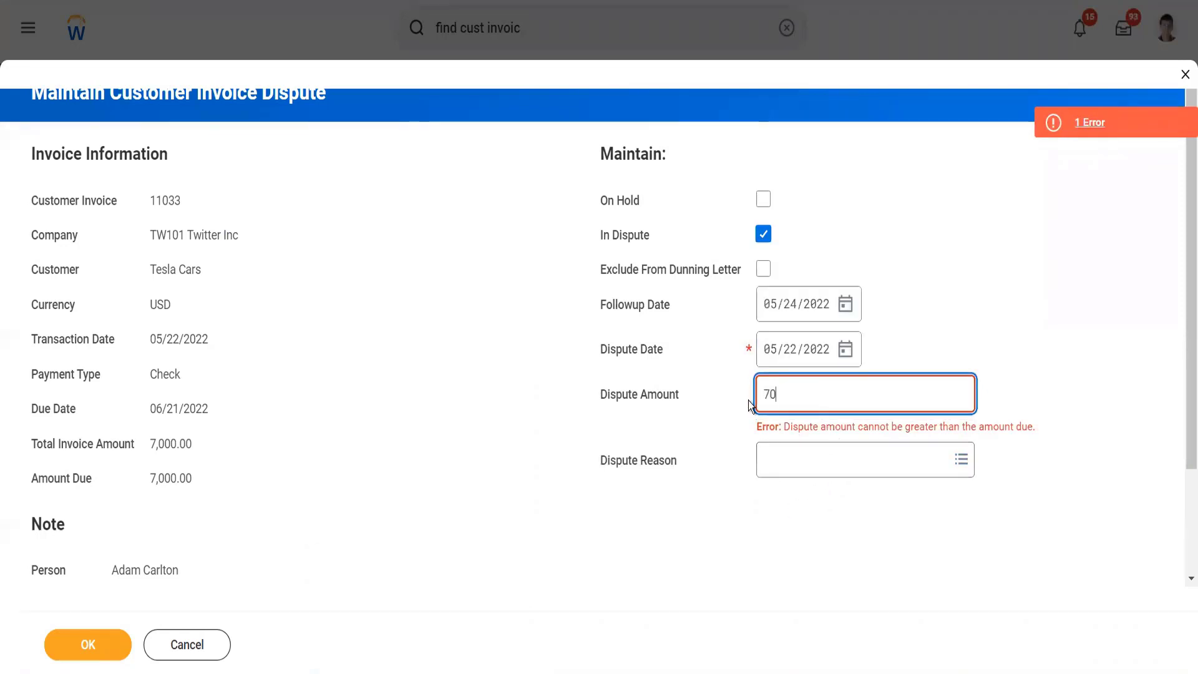
pyautogui.write('00')
# Step: Choose Duplicate Charge from the active dispute reasons and submit the invoice dispute
pyautogui.click(798, 468)
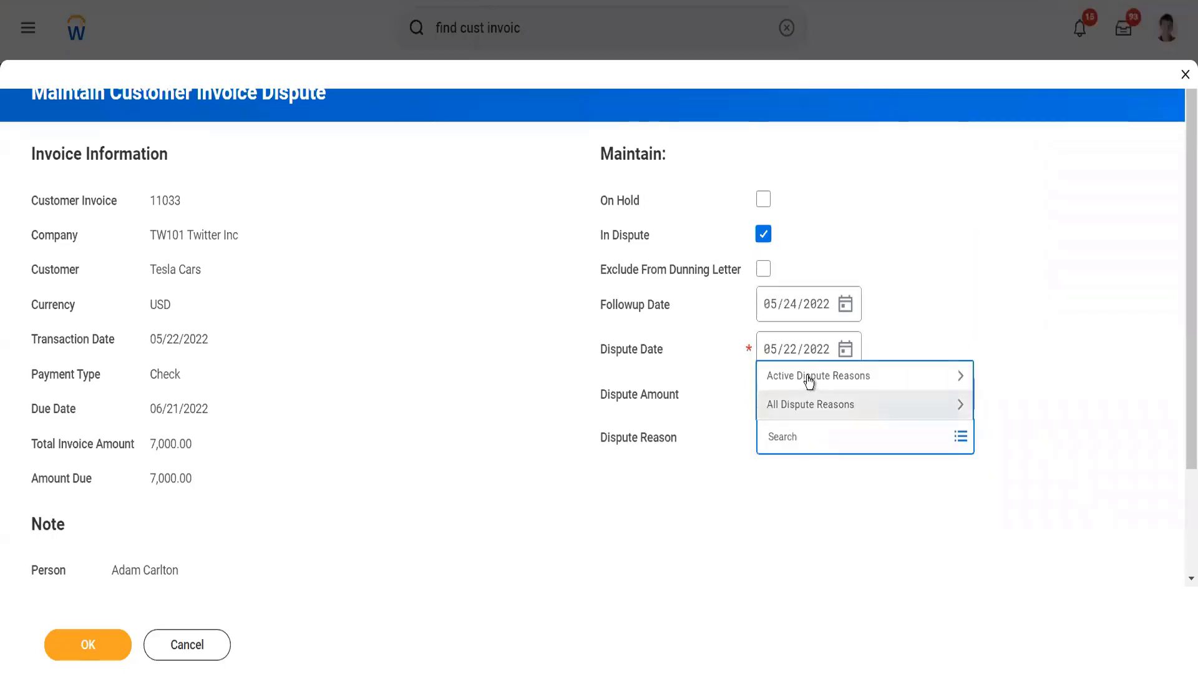
pyautogui.click(809, 377)
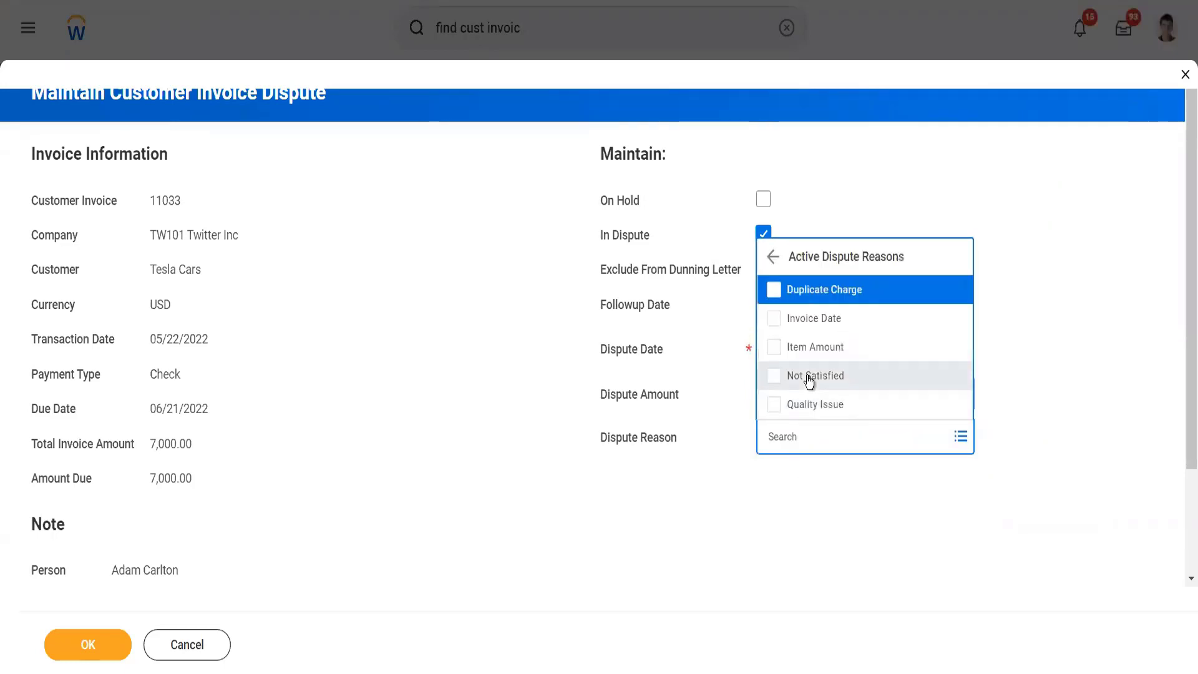
pyautogui.click(821, 293)
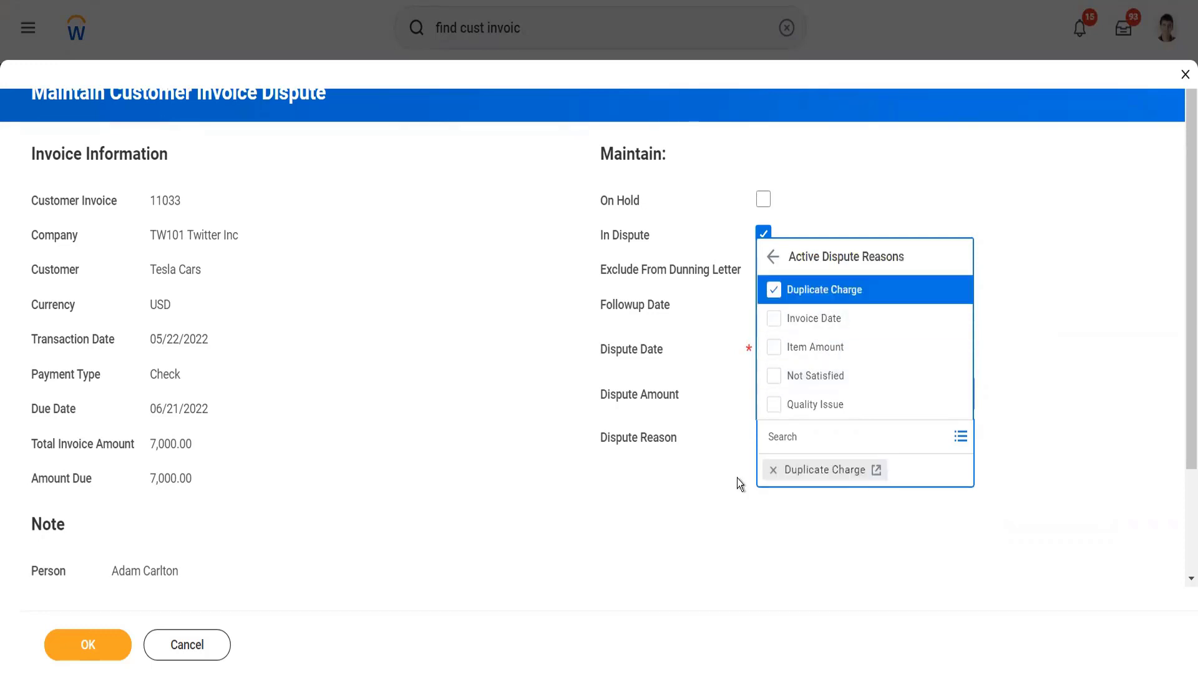
pyautogui.click(736, 478)
pyautogui.click(113, 641)
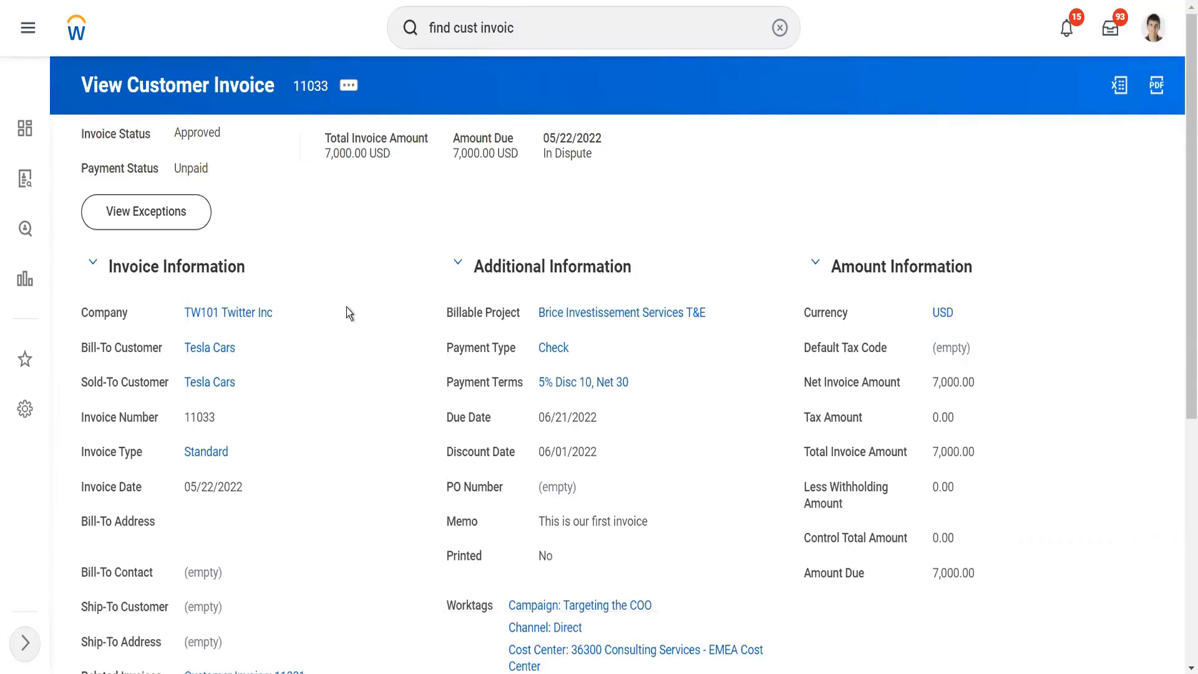
# Step: Remove the In Dispute flag from the 7,000 invoice through Maintain Dispute and submit the change
pyautogui.click(349, 92)
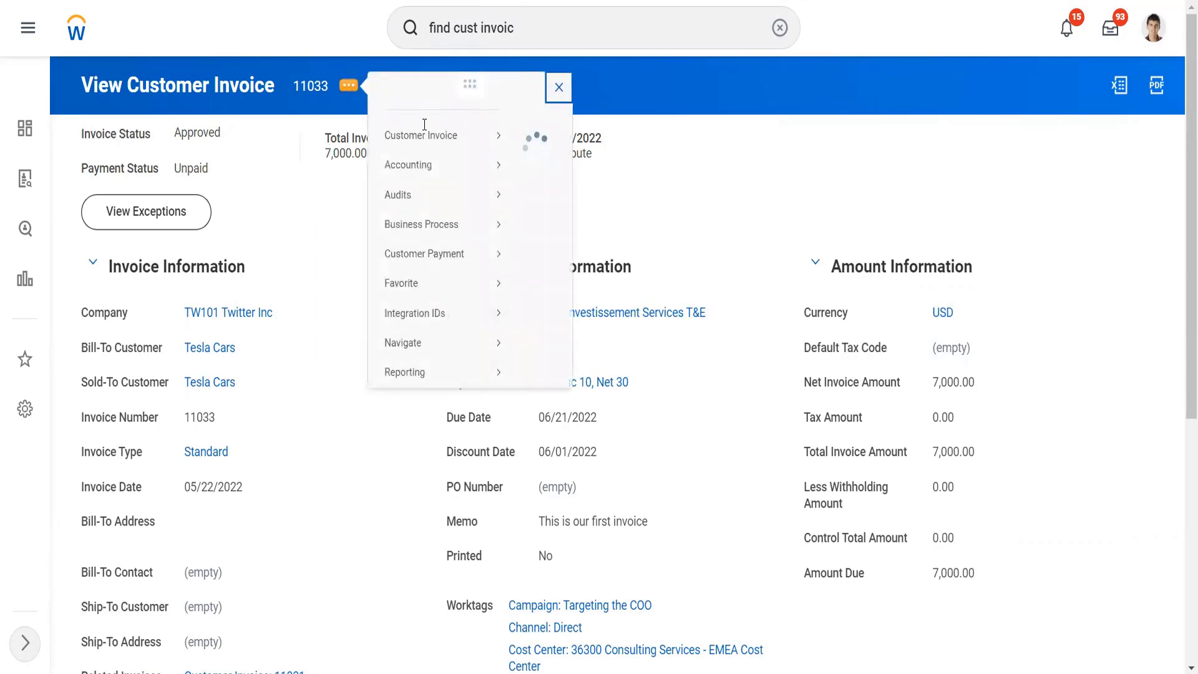
pyautogui.moveTo(506, 166)
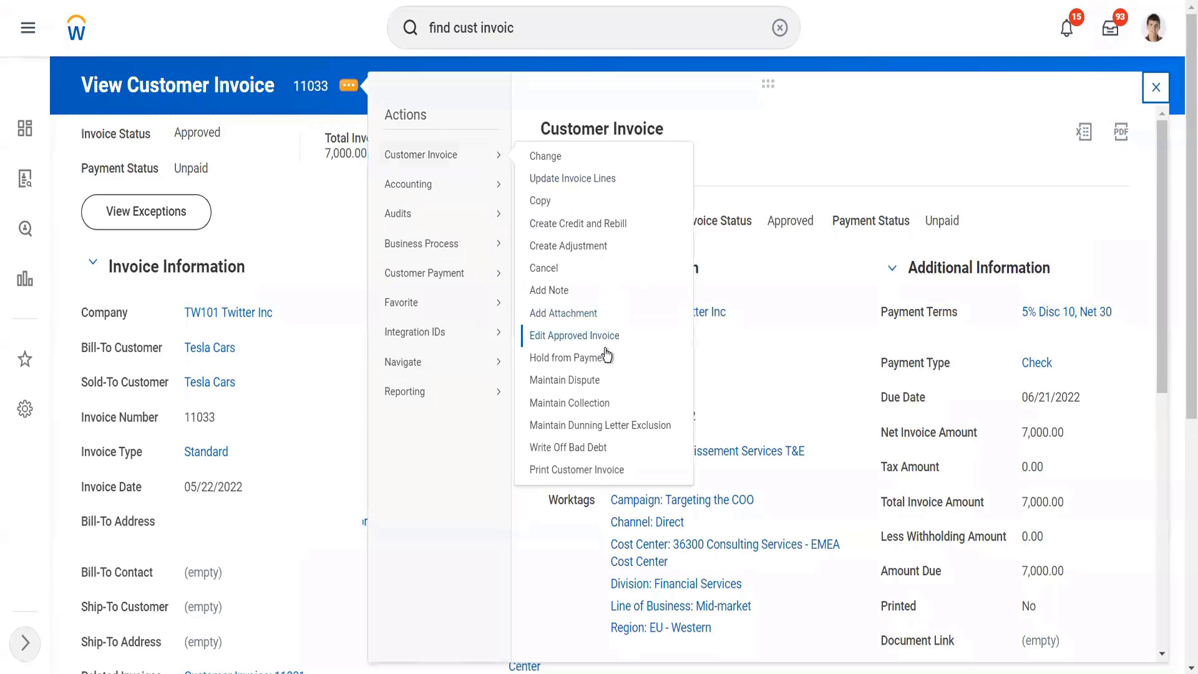
pyautogui.click(586, 379)
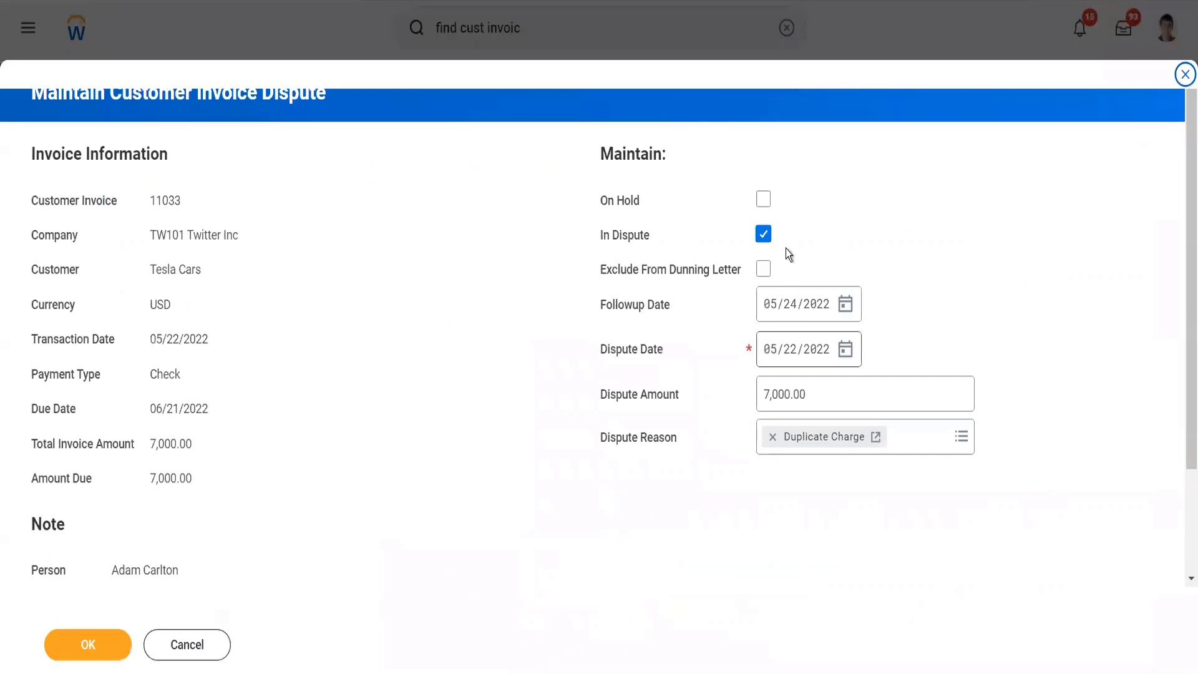
pyautogui.click(764, 235)
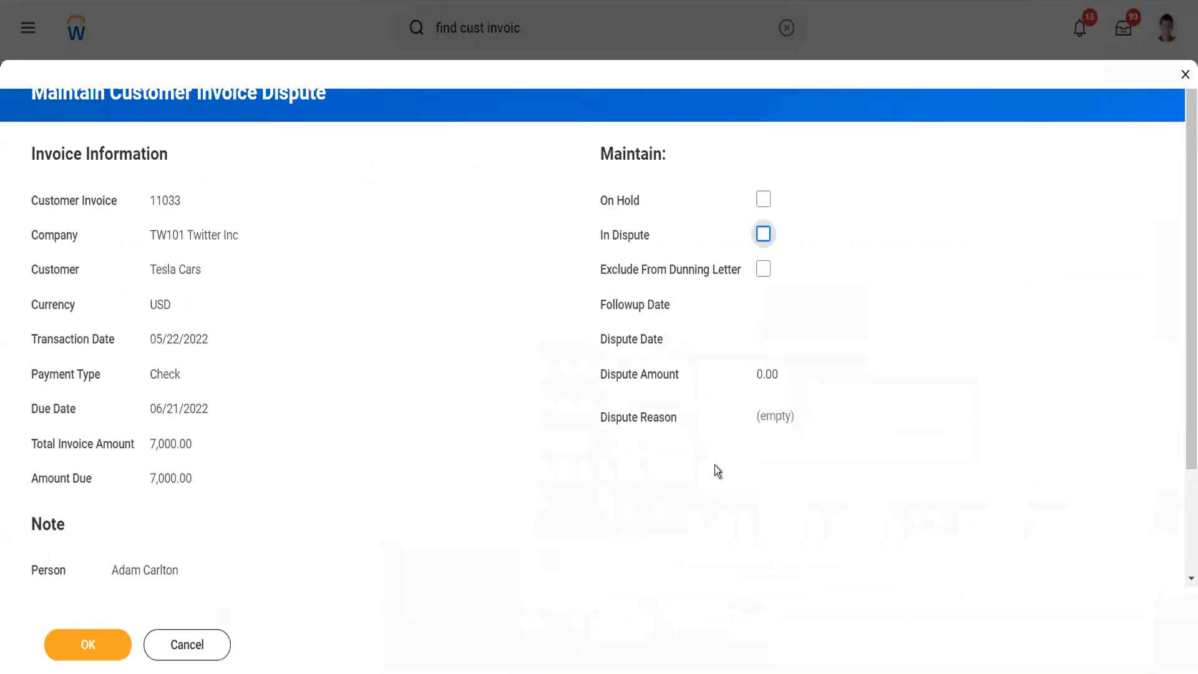
pyautogui.click(65, 642)
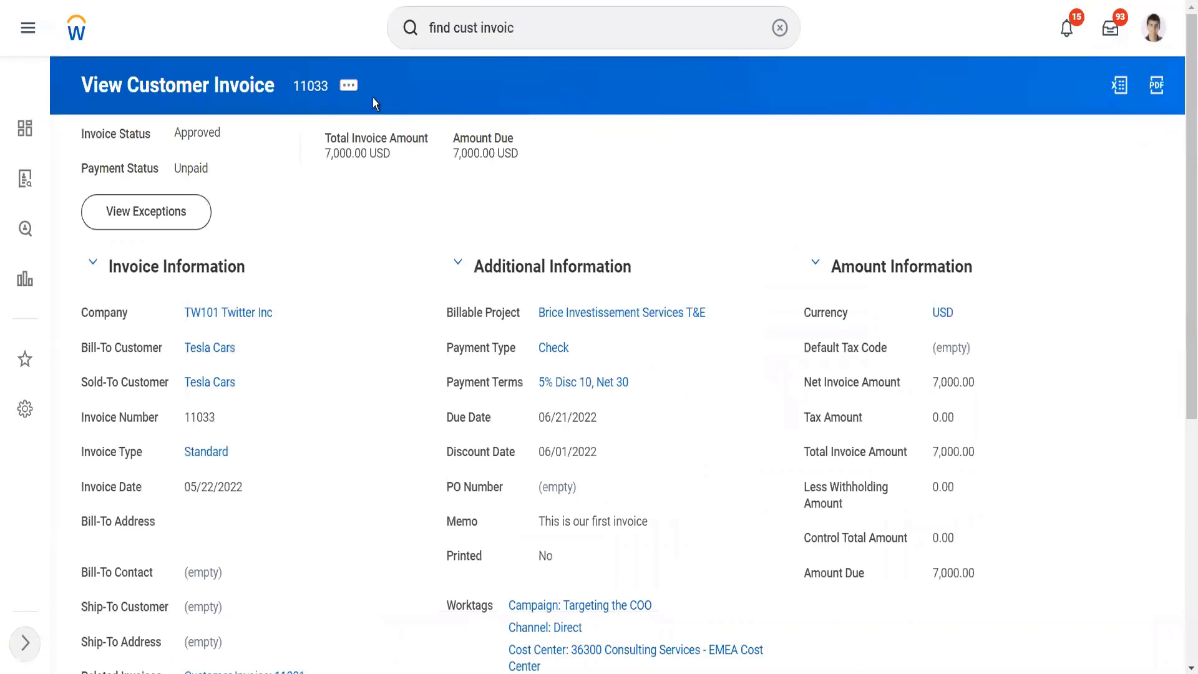
# Step: Mark the 7,000 invoice as In Collection through Maintain Collection and submit it
pyautogui.click(353, 90)
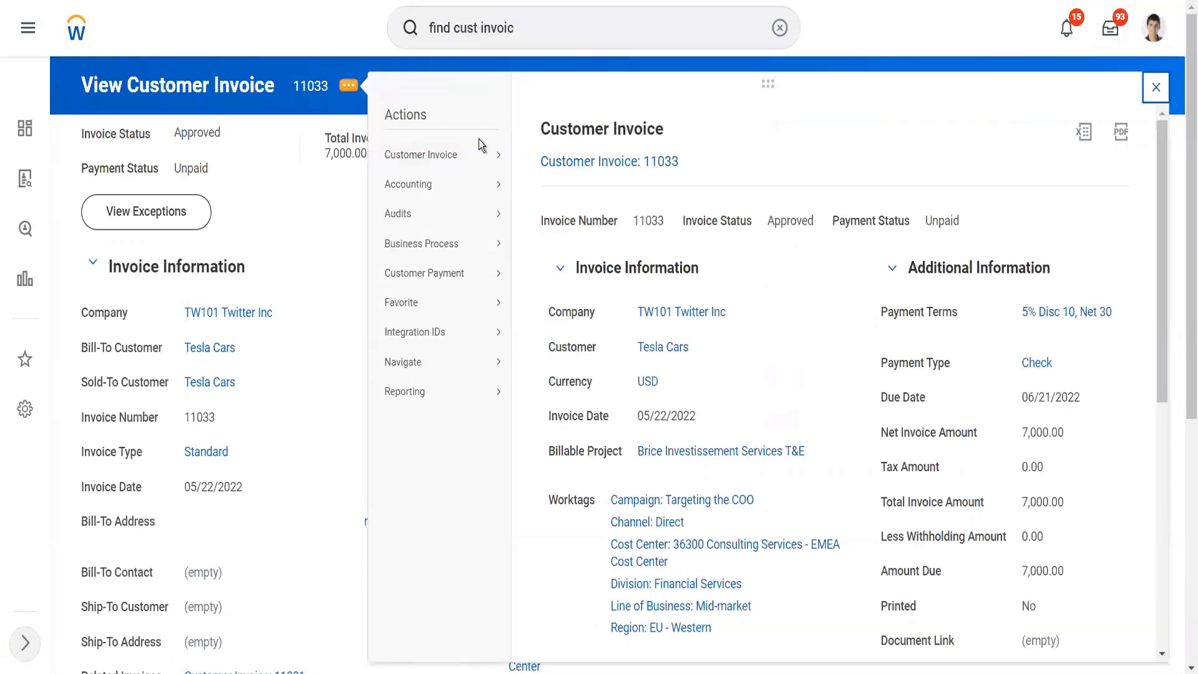
pyautogui.moveTo(490, 159)
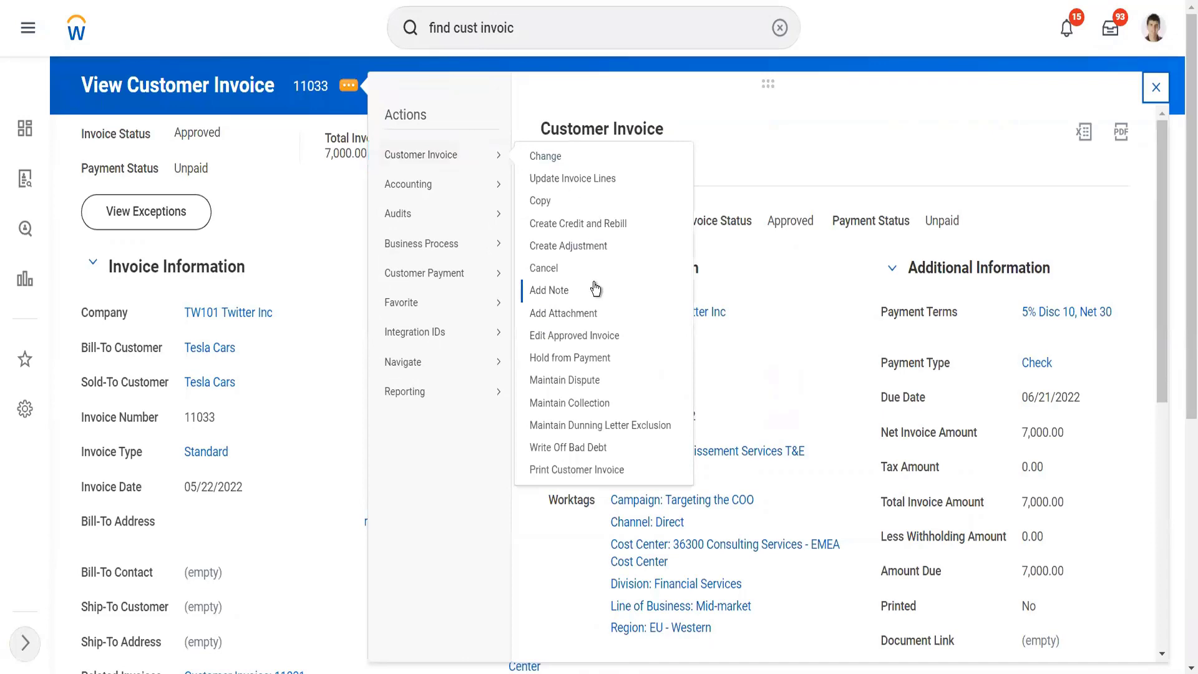
pyautogui.click(606, 403)
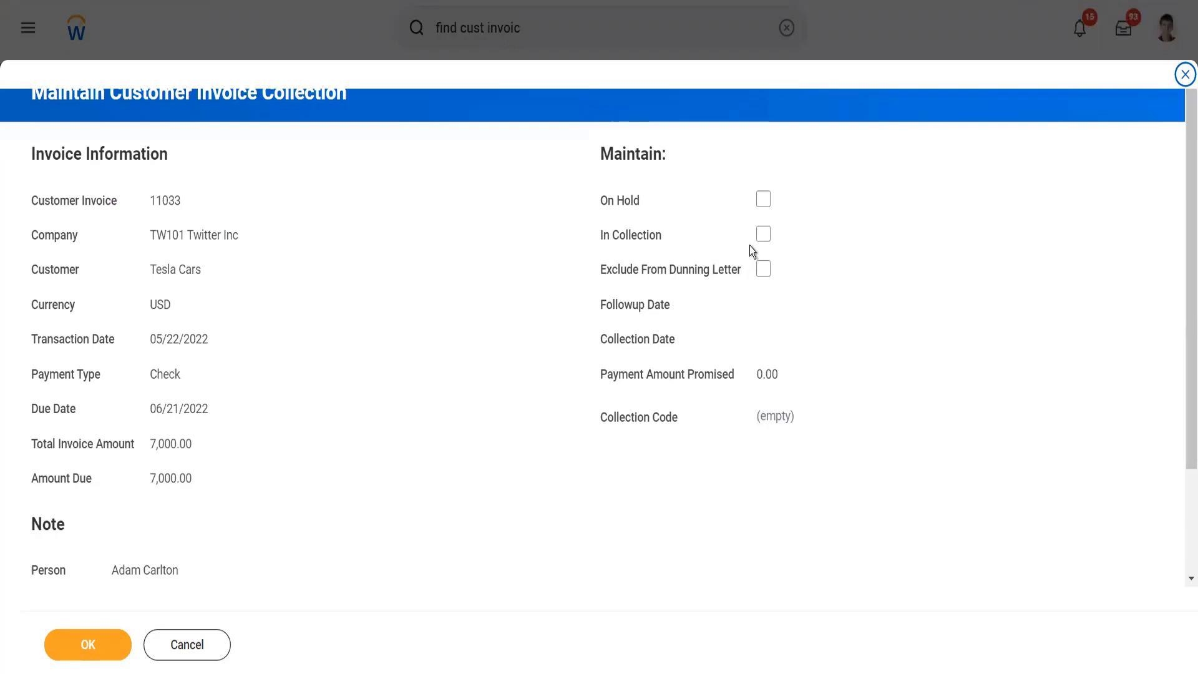
pyautogui.click(763, 235)
pyautogui.click(95, 653)
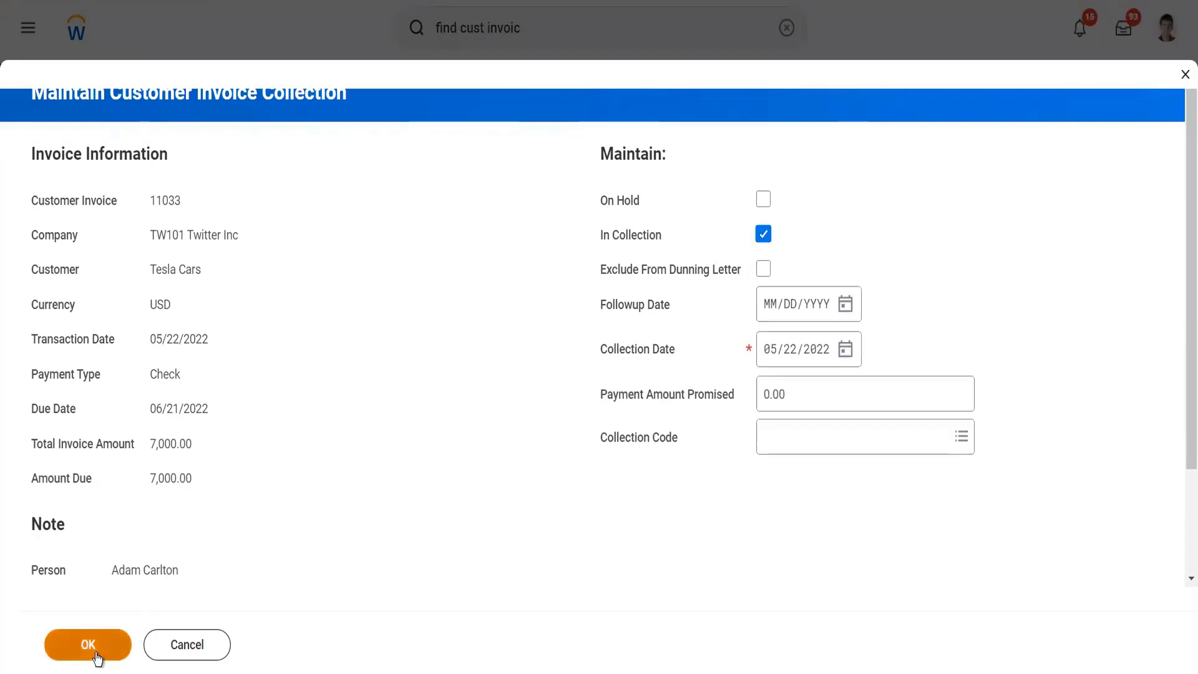
pyautogui.click(795, 403)
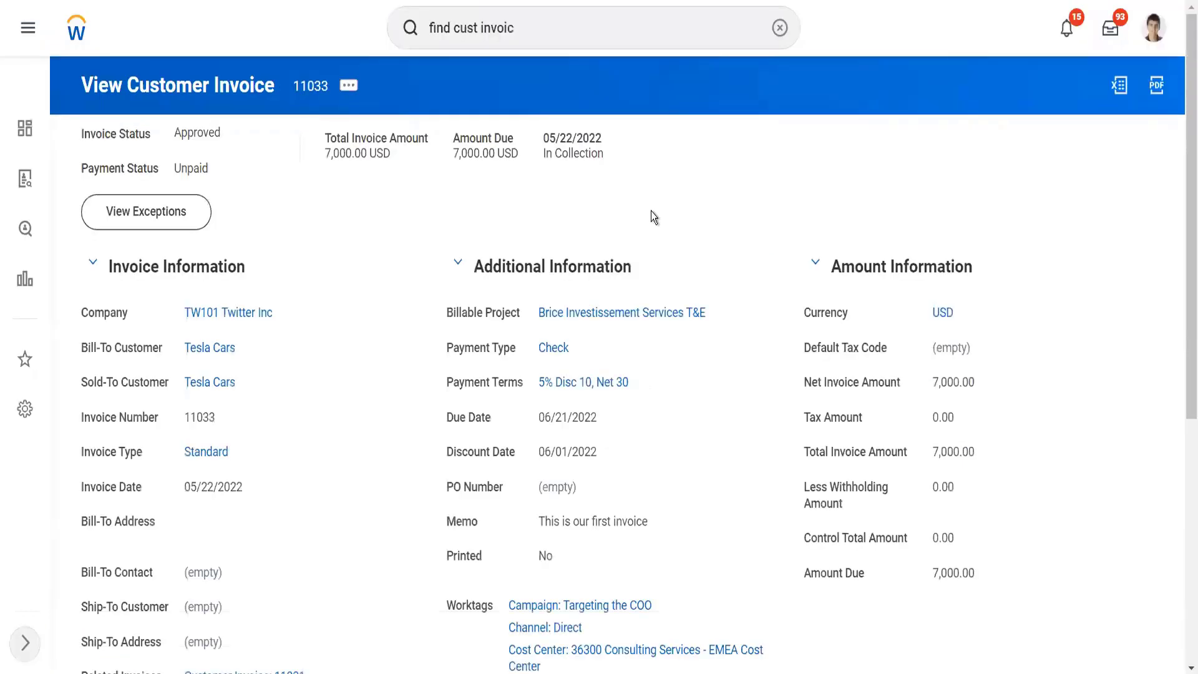
# Step: Print the 7,000 invoice with Print Customer Invoice, keeping only that invoice selected, and refresh the print run
pyautogui.click(349, 84)
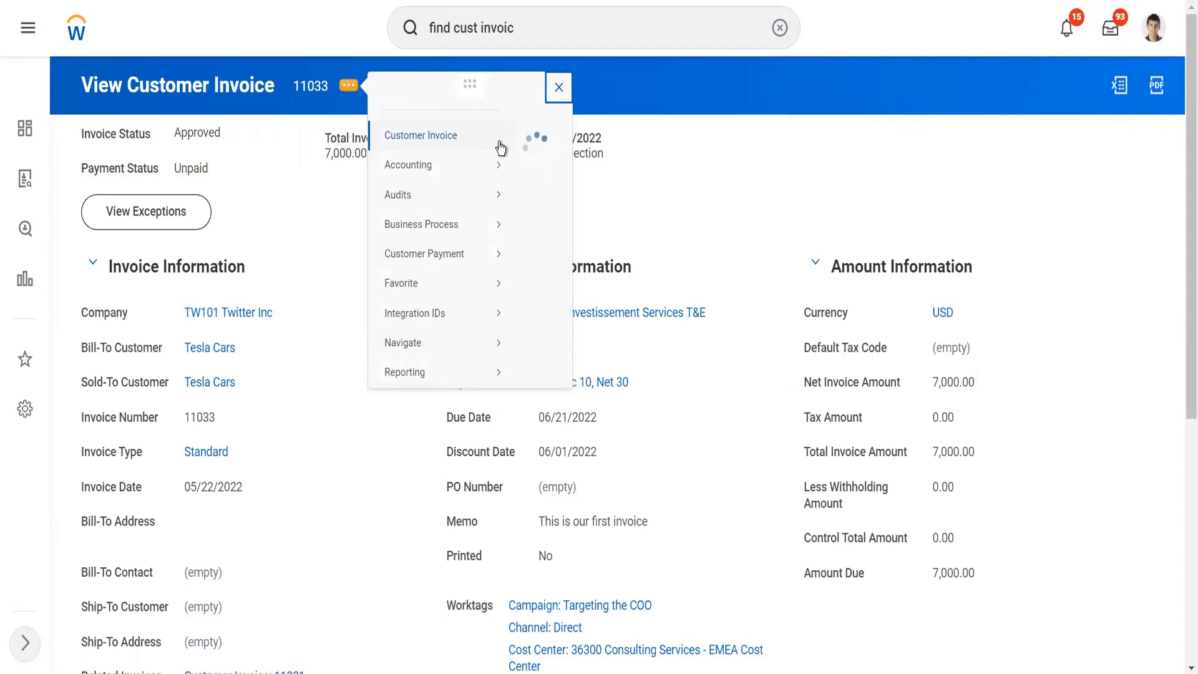
pyautogui.moveTo(500, 147)
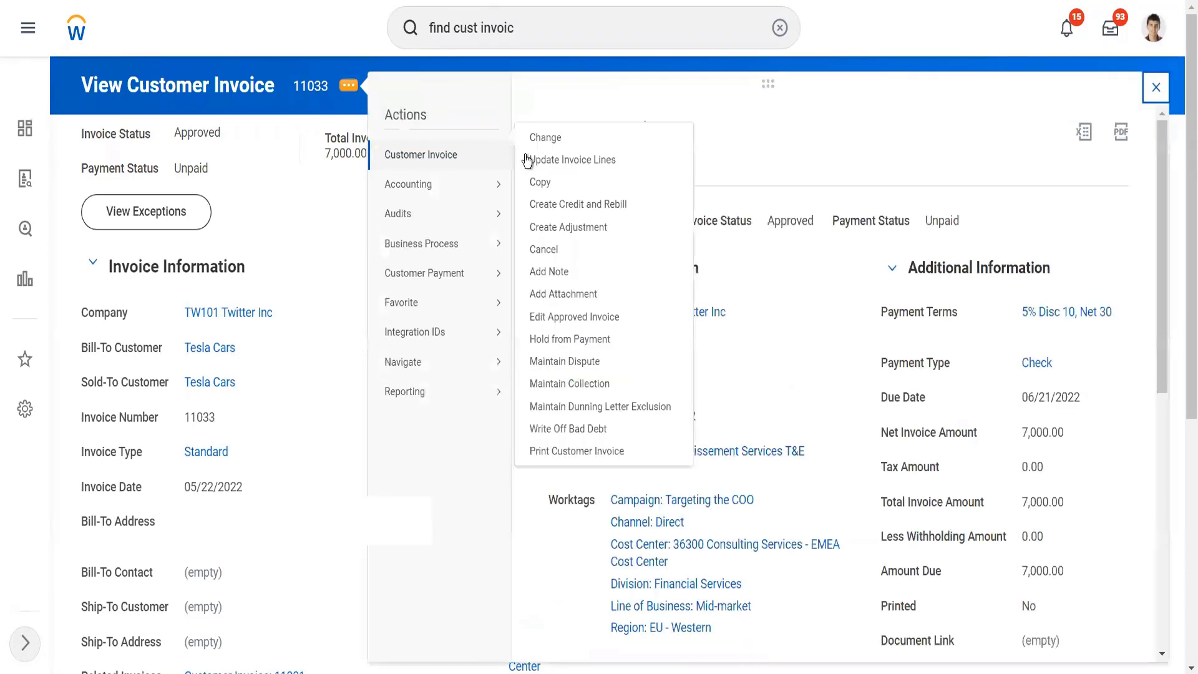
pyautogui.click(556, 450)
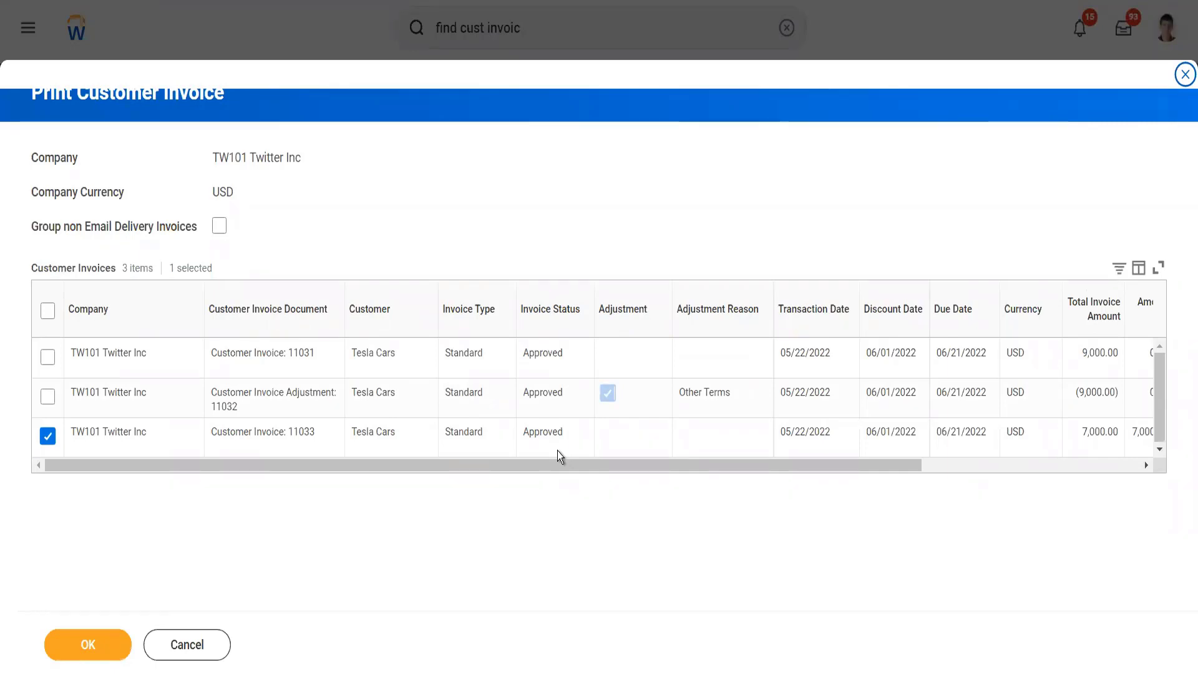
pyautogui.rightClick(58, 650)
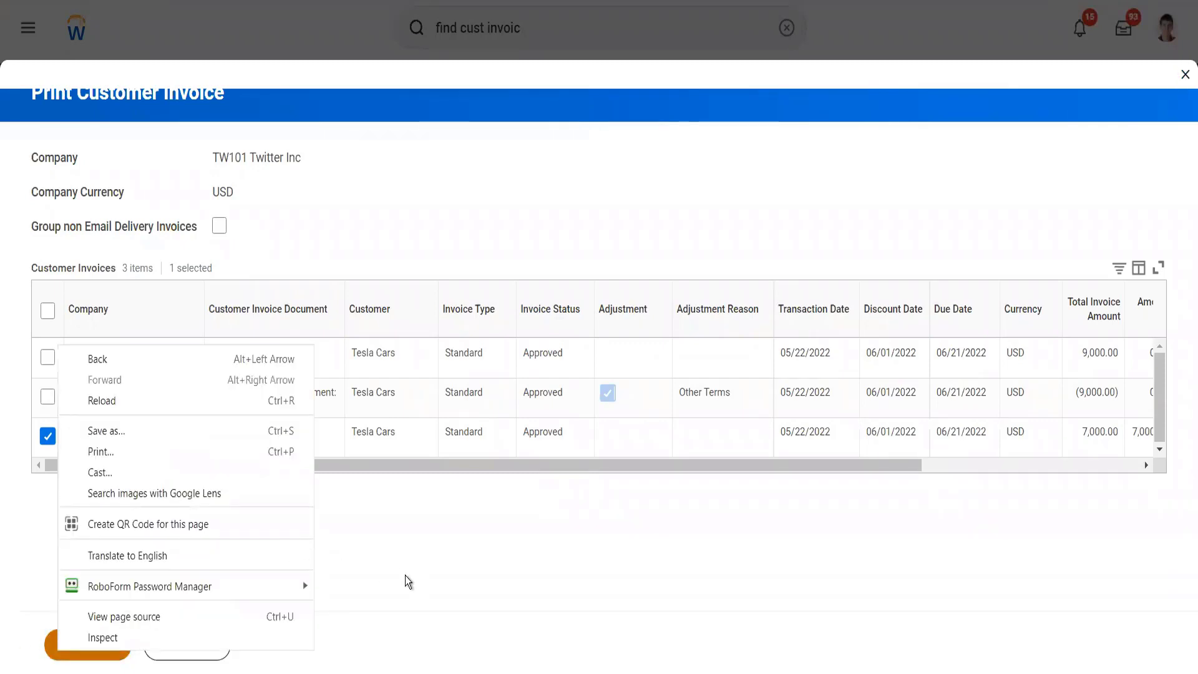
pyautogui.click(406, 575)
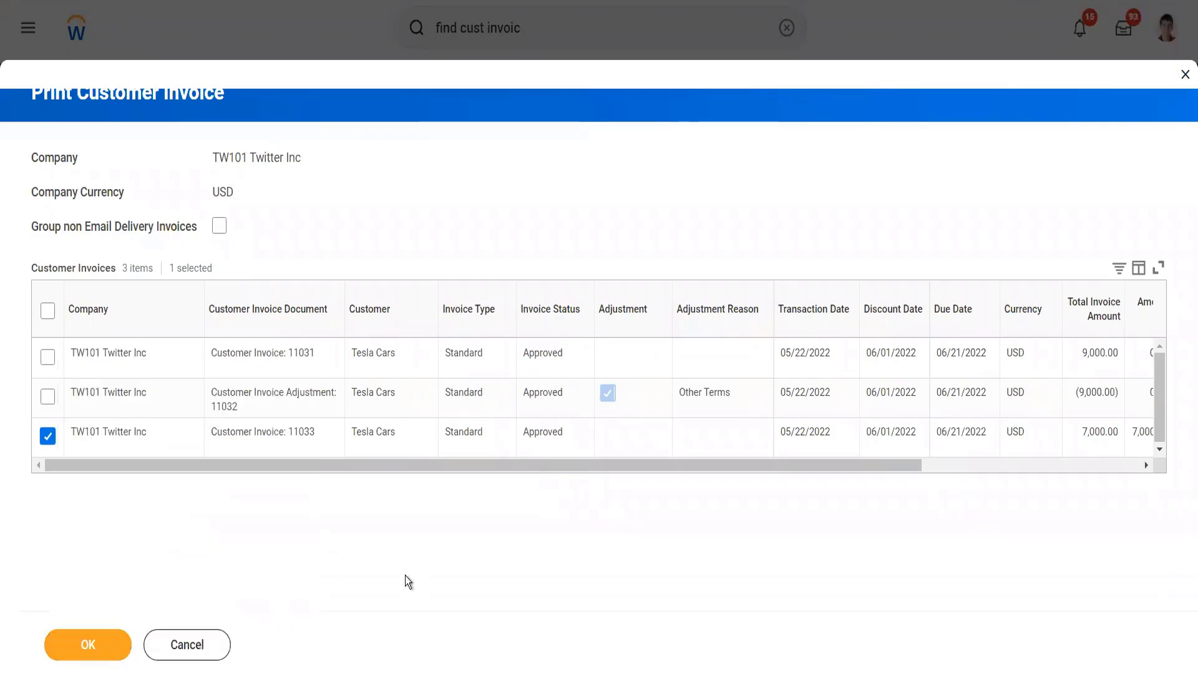
pyautogui.click(70, 643)
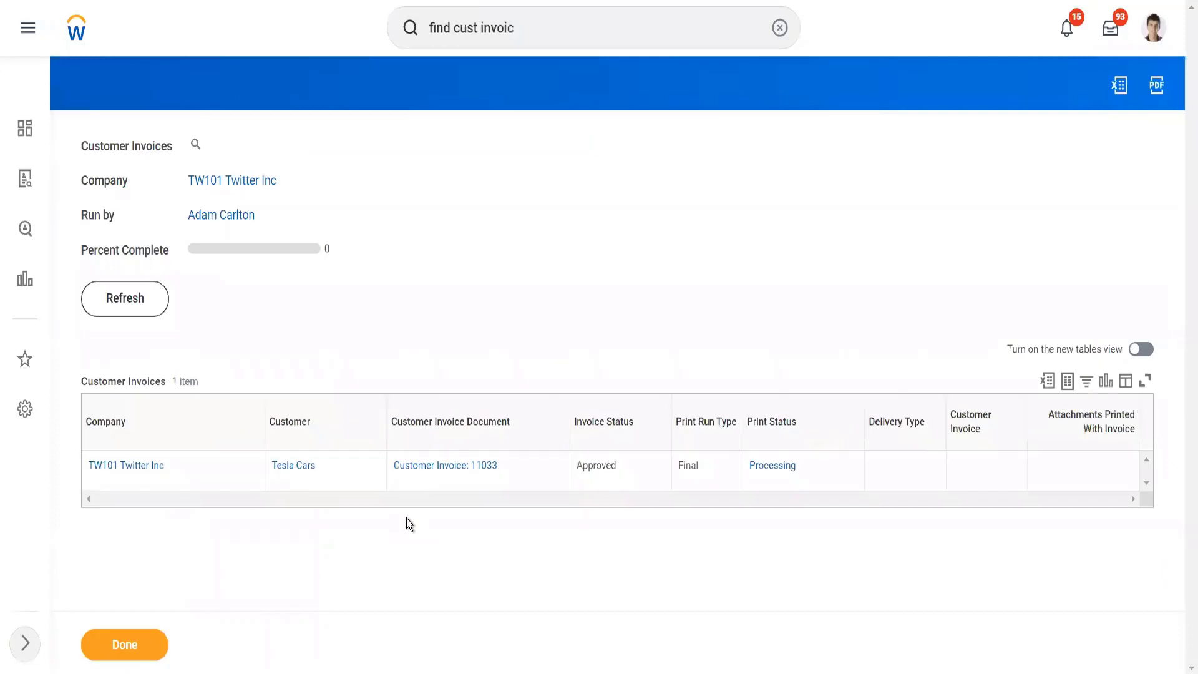
pyautogui.click(139, 312)
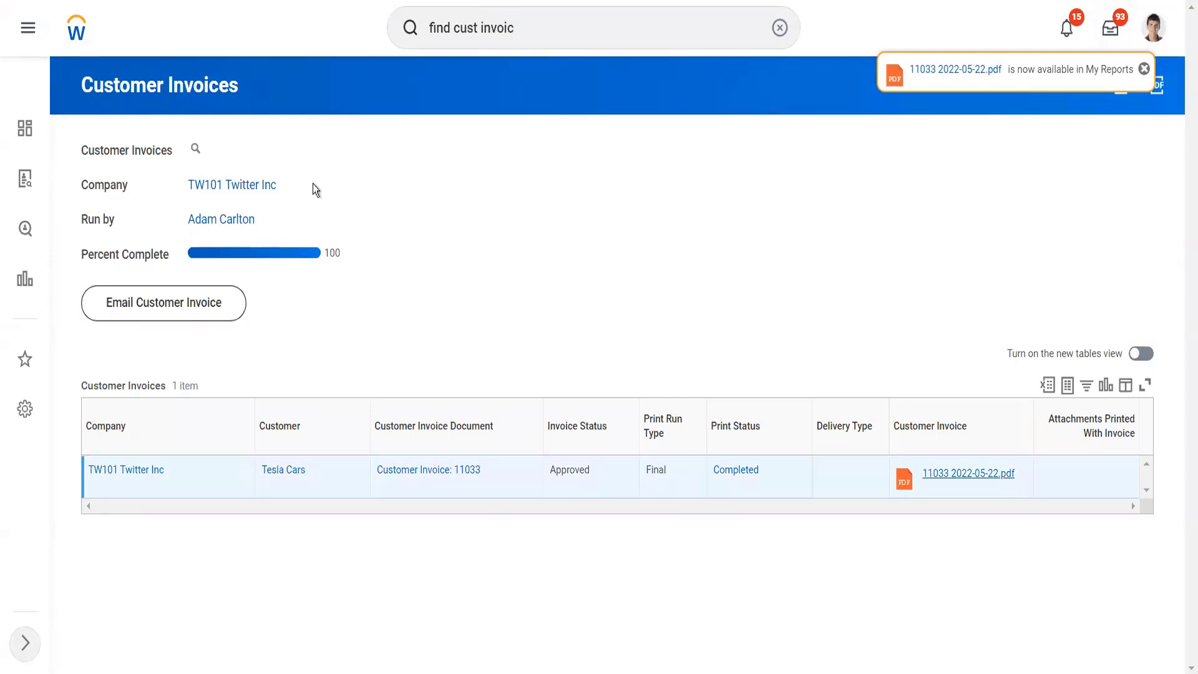
# Step: Open the printed 7,000 invoice from the print run results and examine its Printing Runs
pyautogui.rightClick(402, 475)
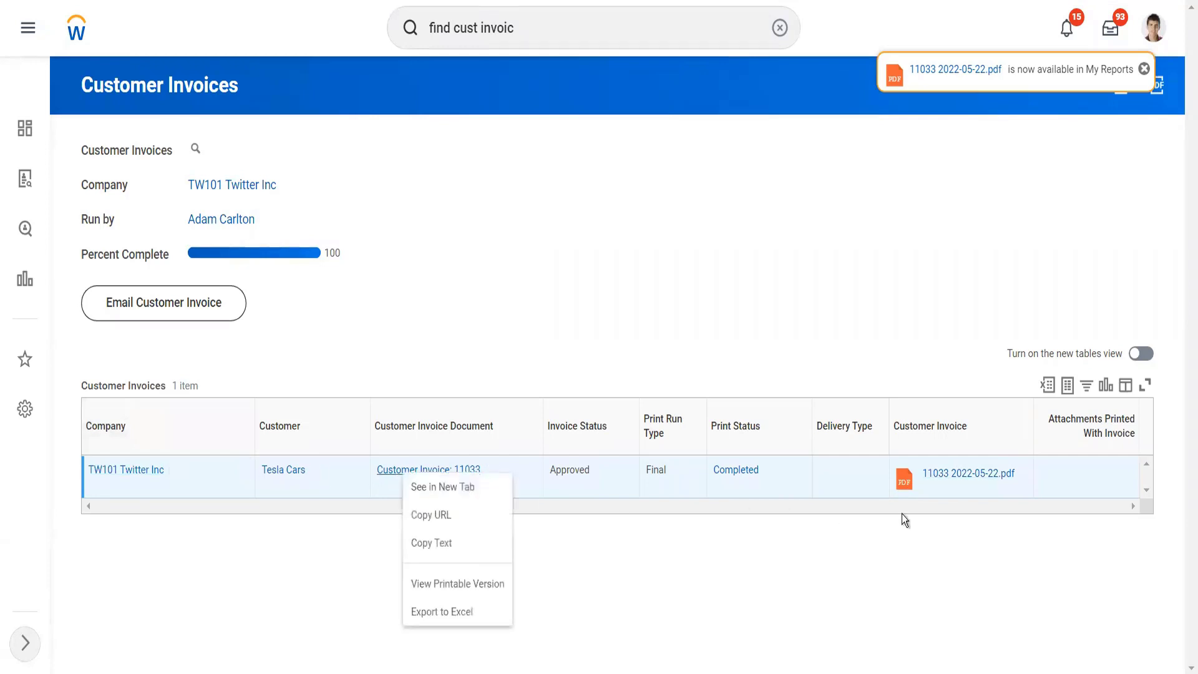
pyautogui.rightClick(591, 338)
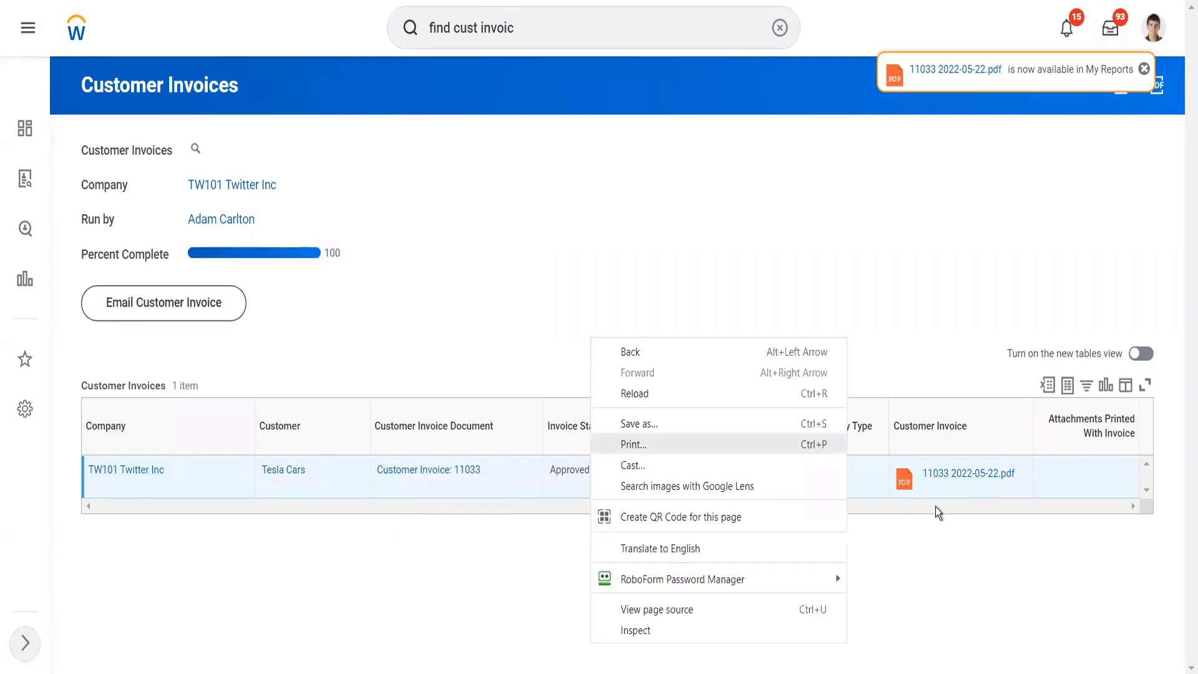
pyautogui.click(412, 476)
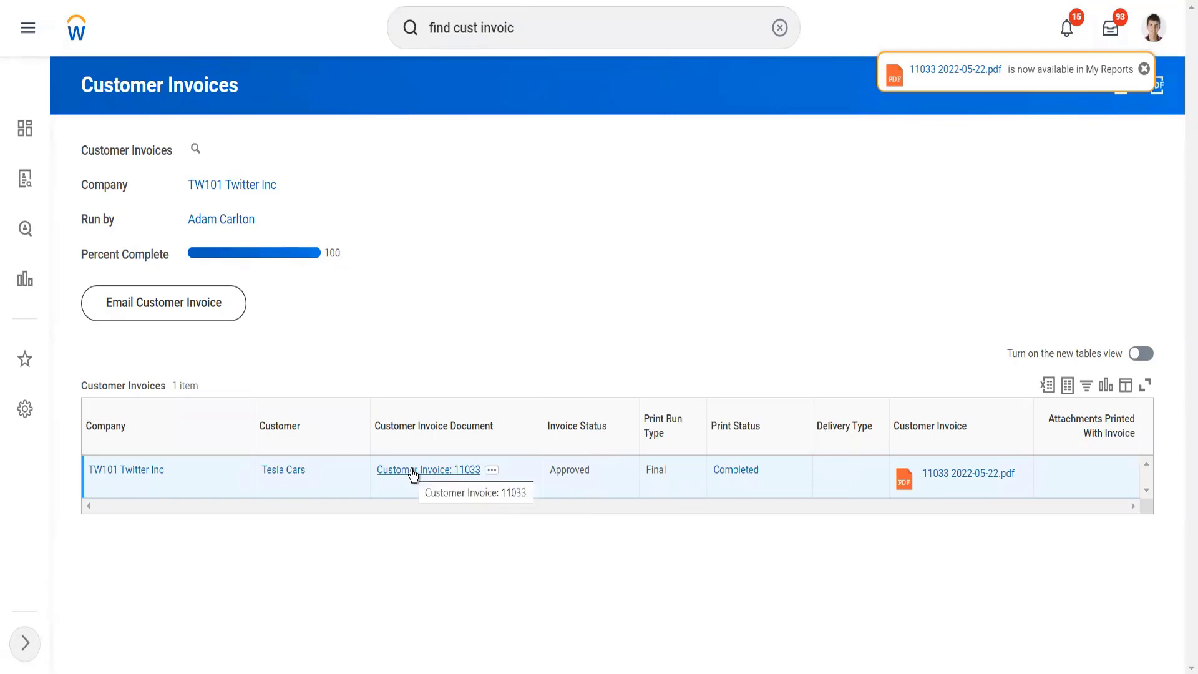
pyautogui.click(414, 474)
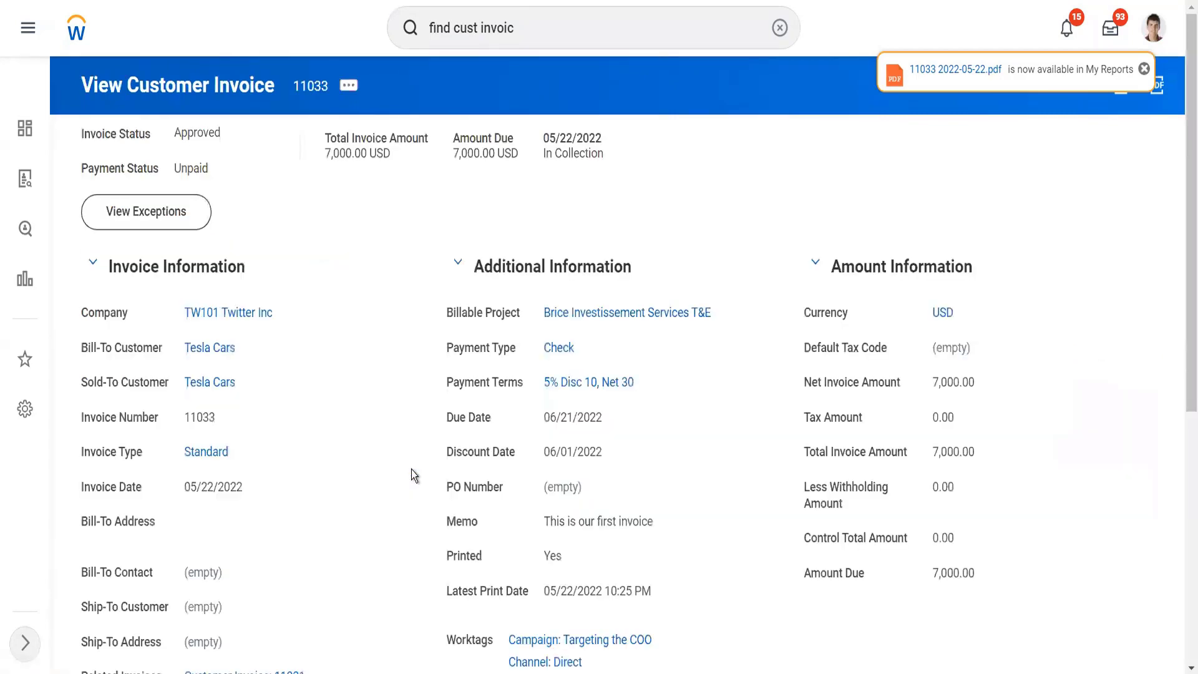
pyautogui.scroll(-7, 411, 474)
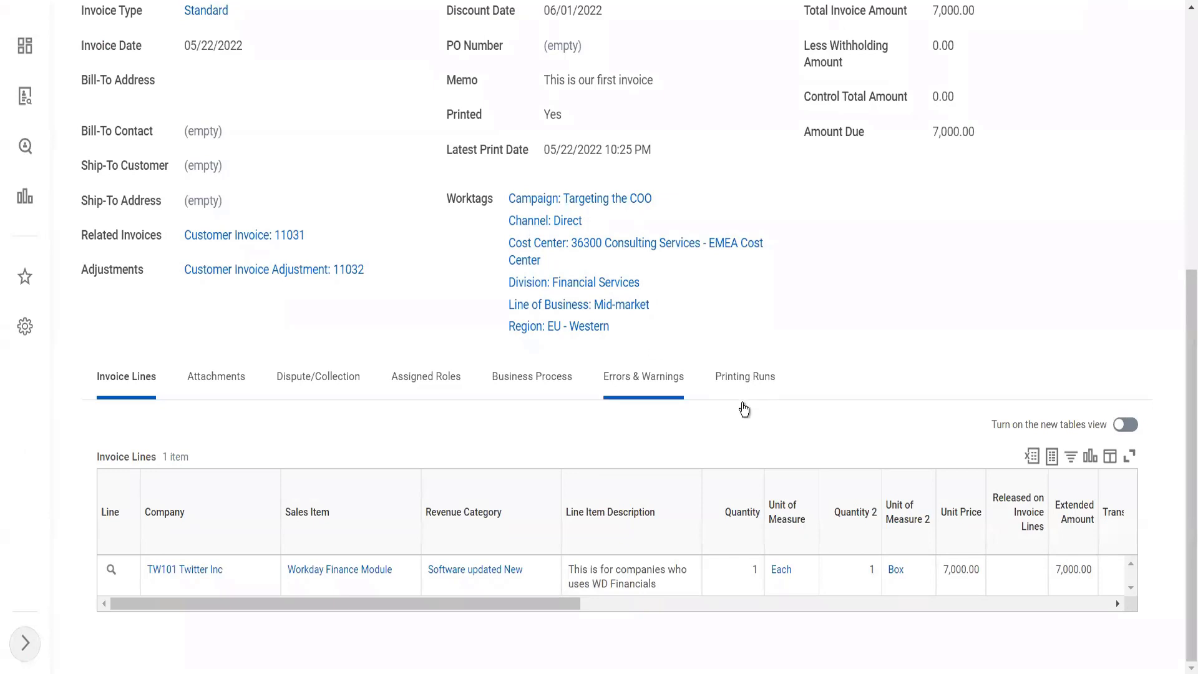
pyautogui.click(738, 375)
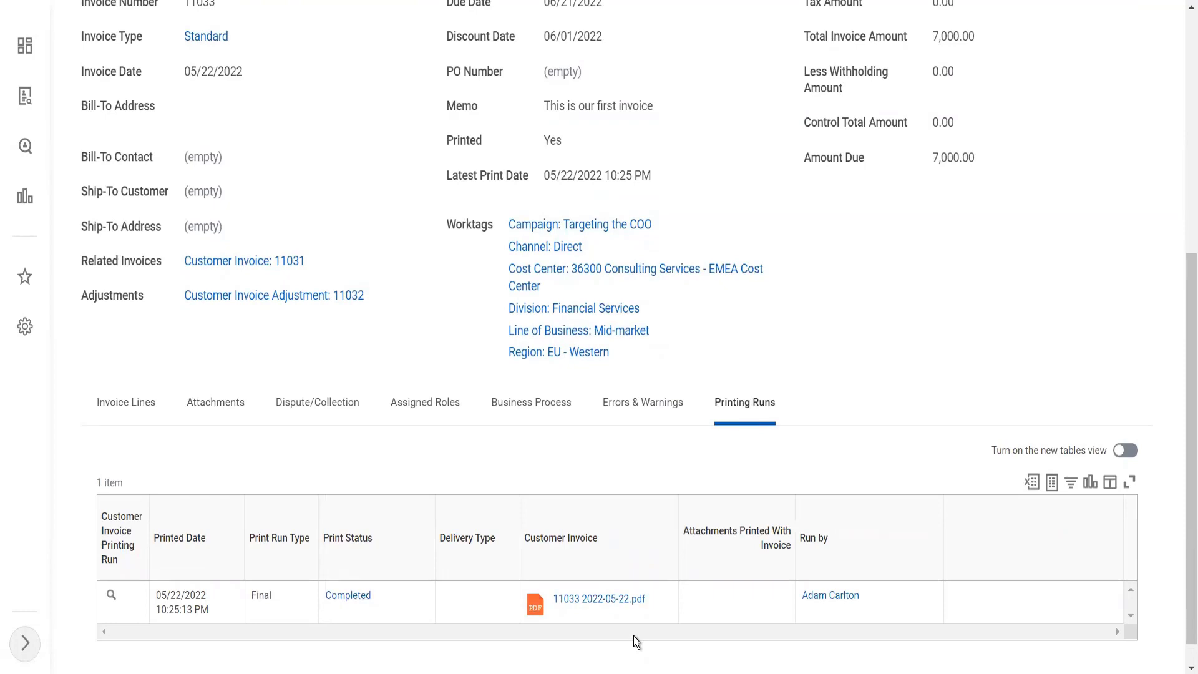
pyautogui.rightClick(384, 366)
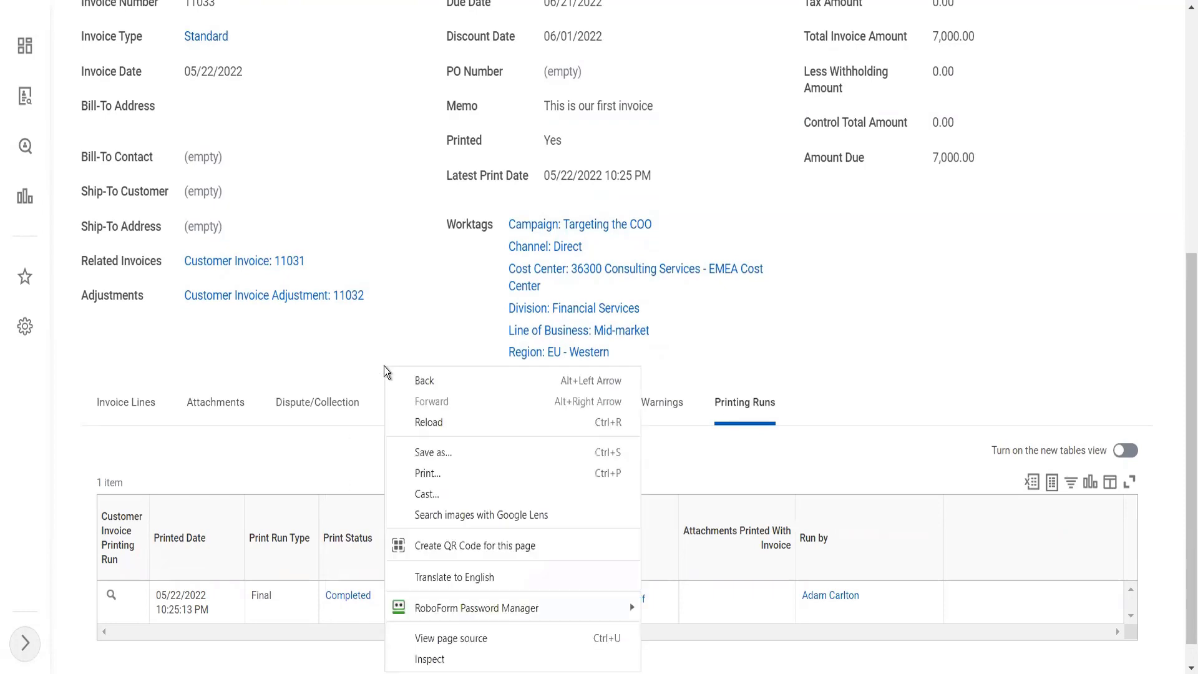
pyautogui.click(379, 223)
pyautogui.scroll(7, 379, 223)
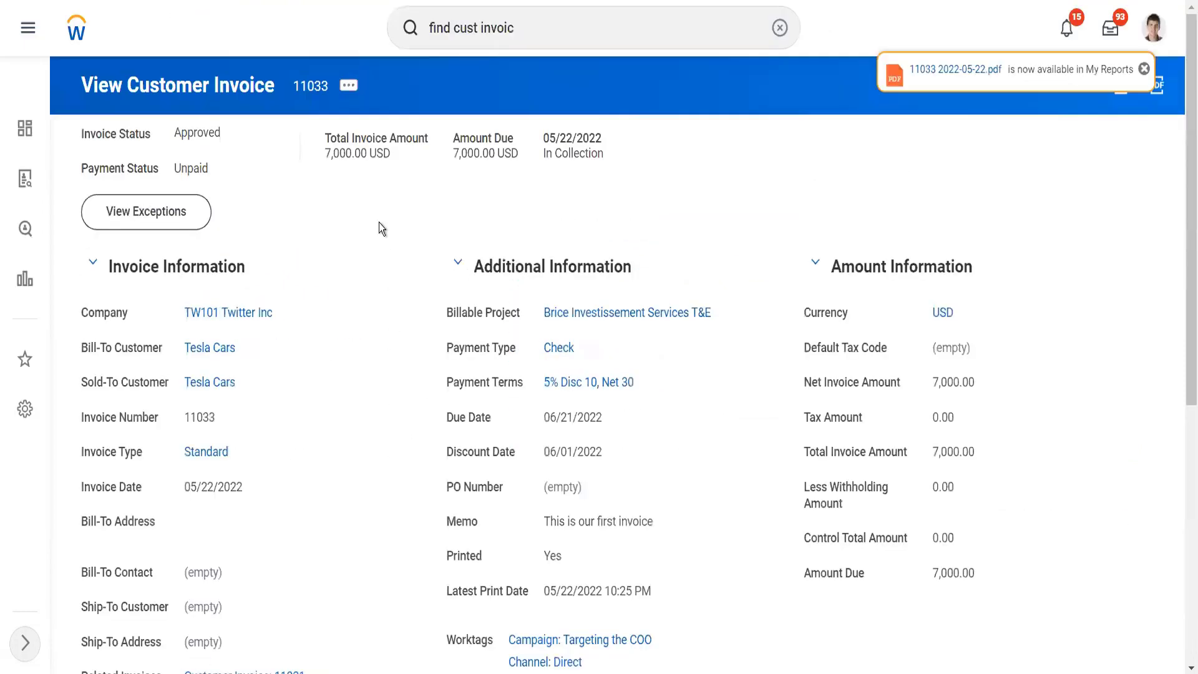
# Step: Toggle the In Collection flag of the 7,000 invoice through Maintain Collection and submit the form
pyautogui.click(349, 87)
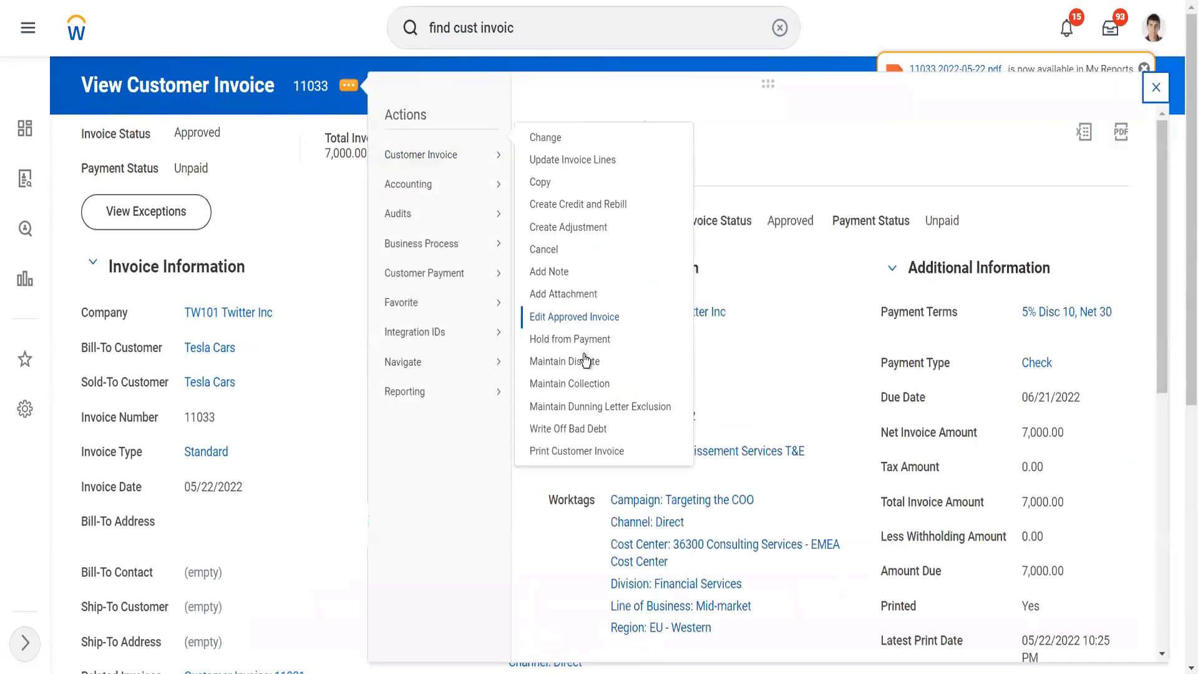
pyautogui.rightClick(584, 392)
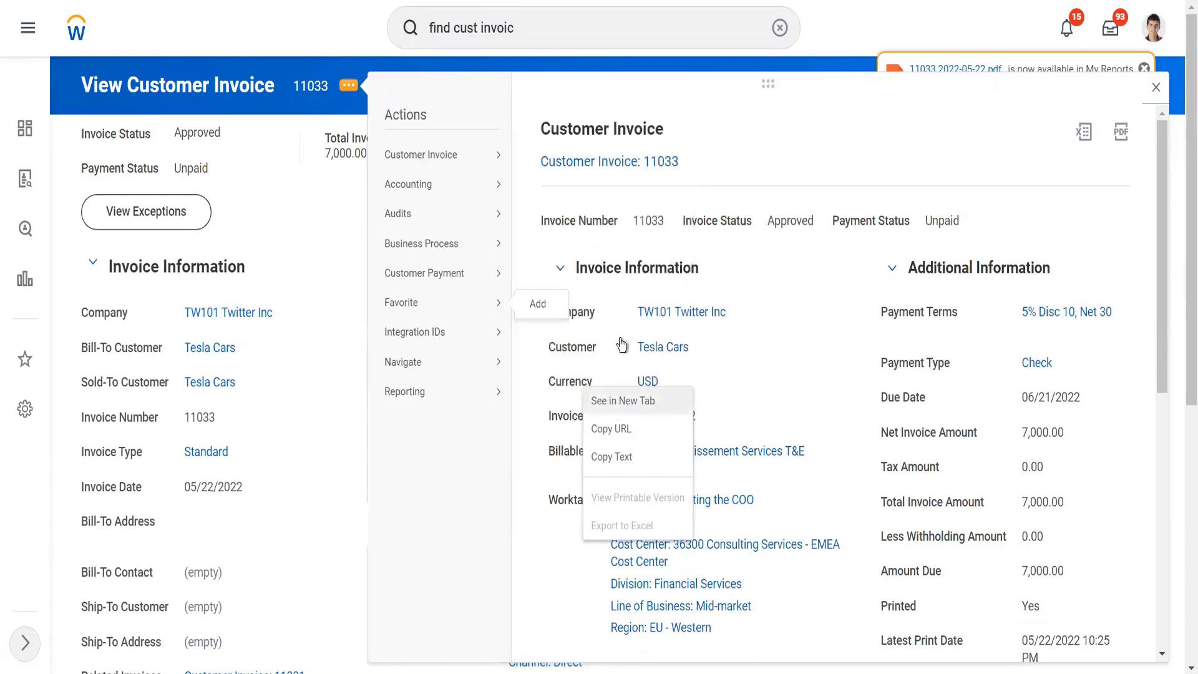
pyautogui.moveTo(481, 159)
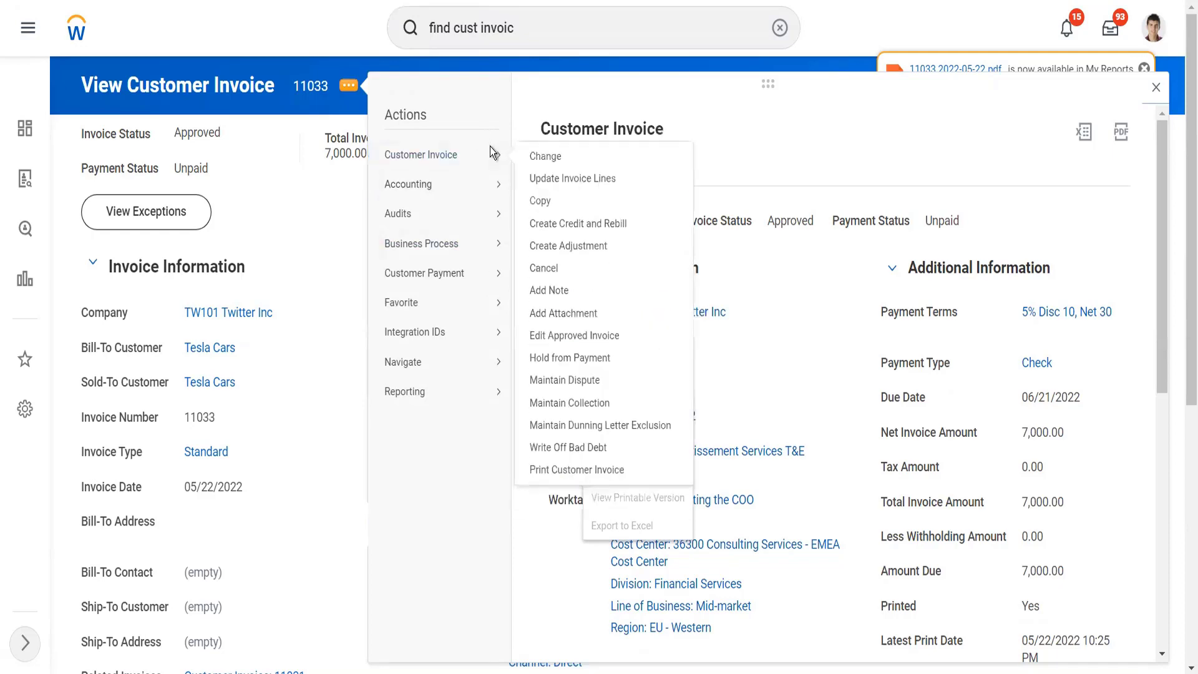
pyautogui.click(594, 400)
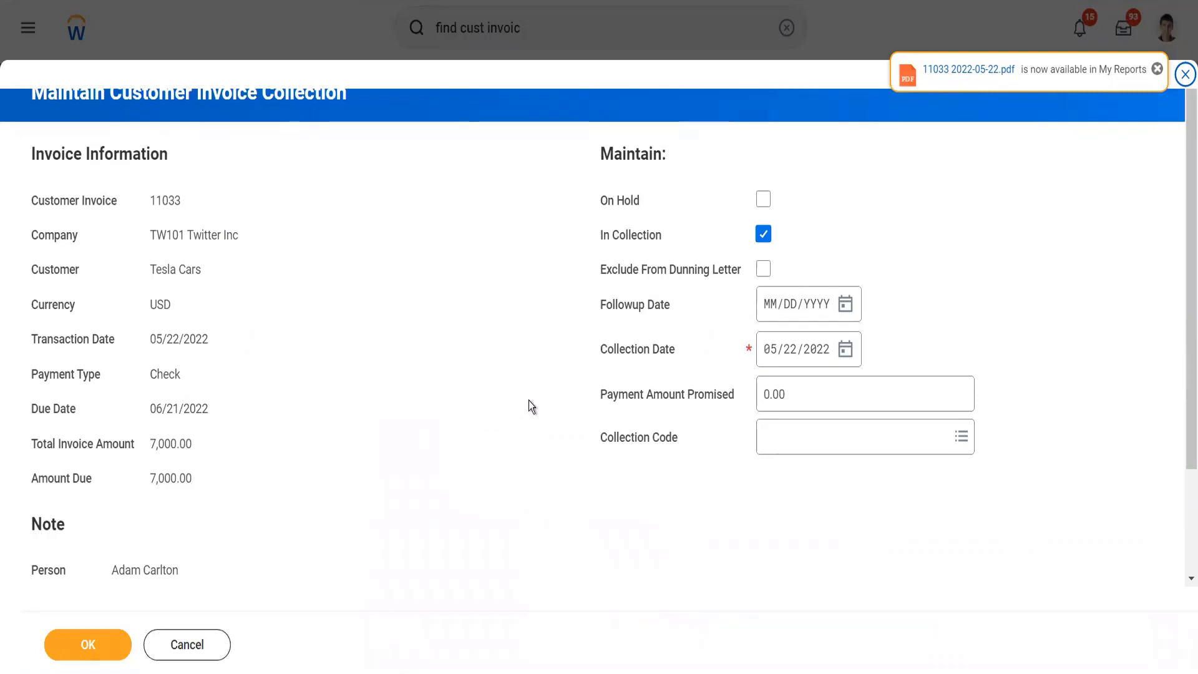
pyautogui.rightClick(762, 234)
pyautogui.click(762, 233)
pyautogui.click(763, 233)
pyautogui.click(103, 650)
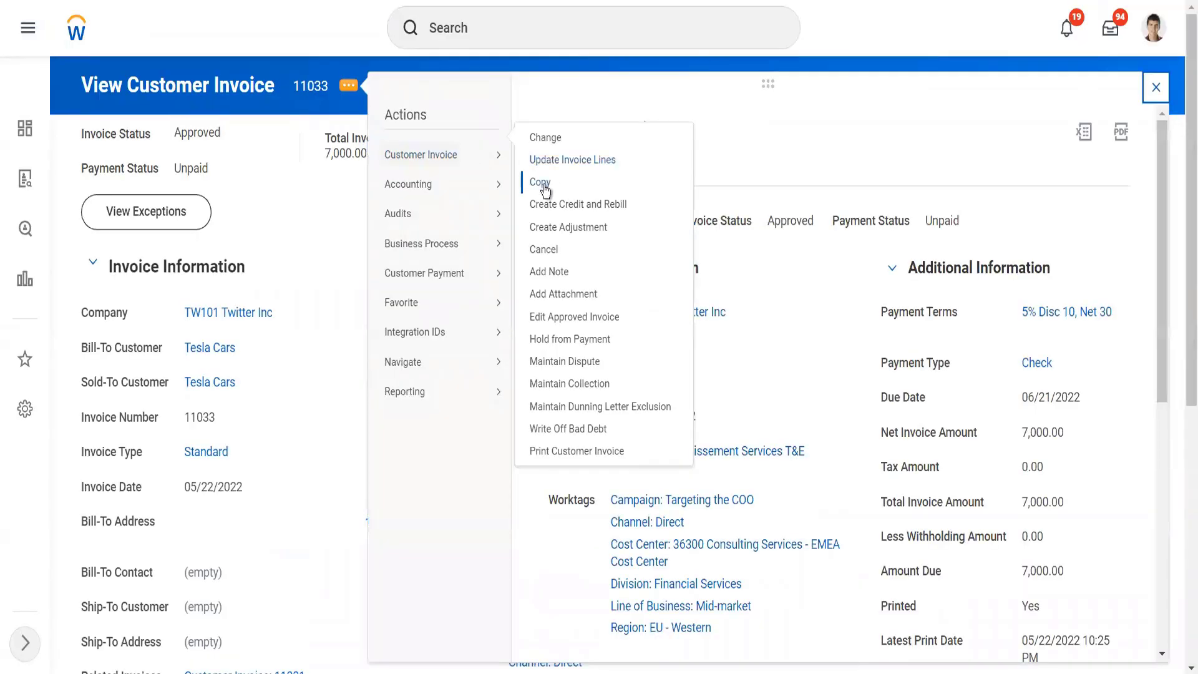
# Step: Copy the 7,000 Tesla Cars invoice, set the line's unit price to 8,000, and submit the copy
pyautogui.click(540, 182)
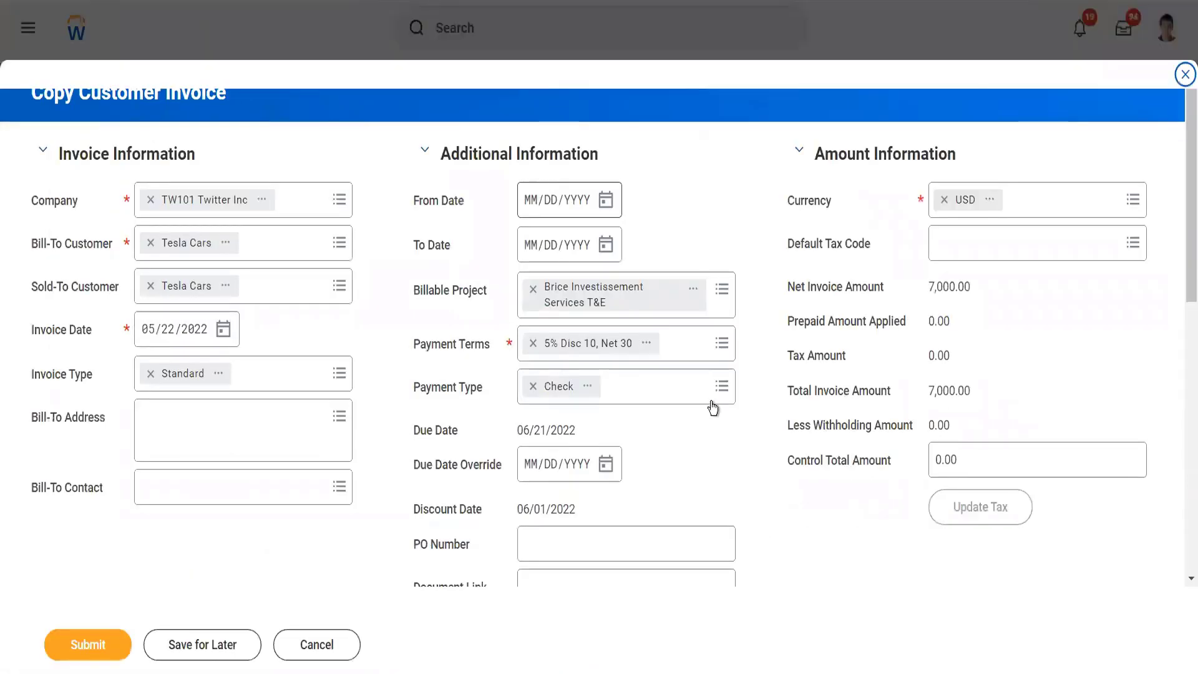
pyautogui.scroll(-9, 710, 403)
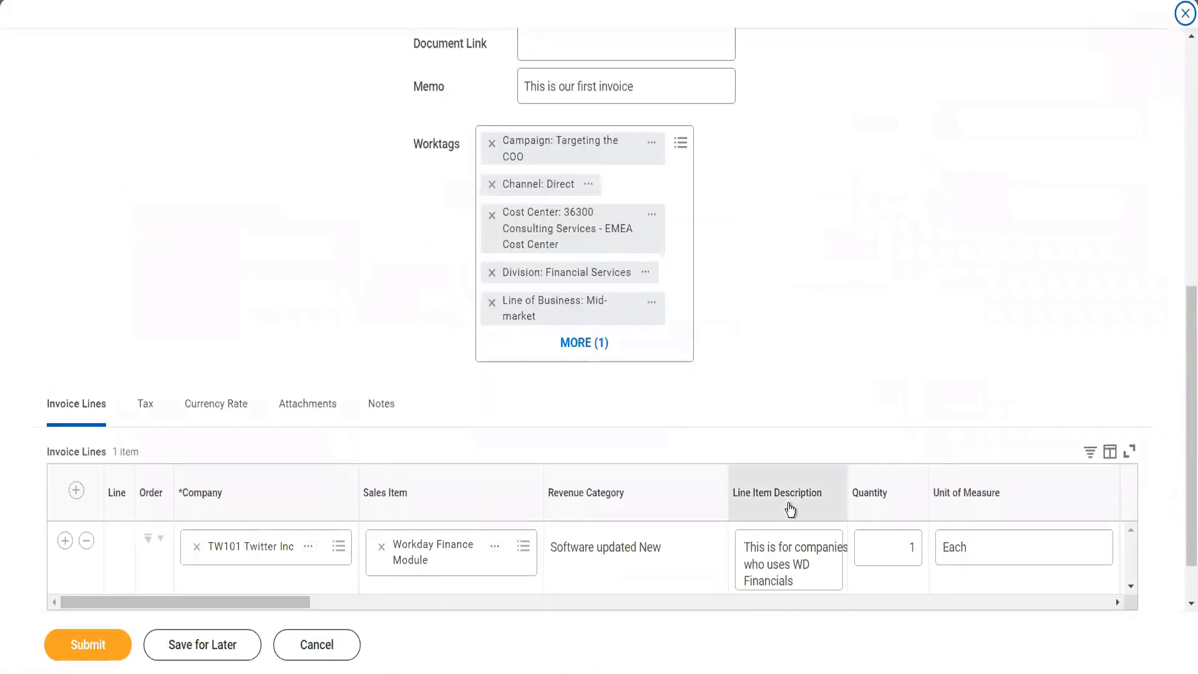
pyautogui.click(745, 603)
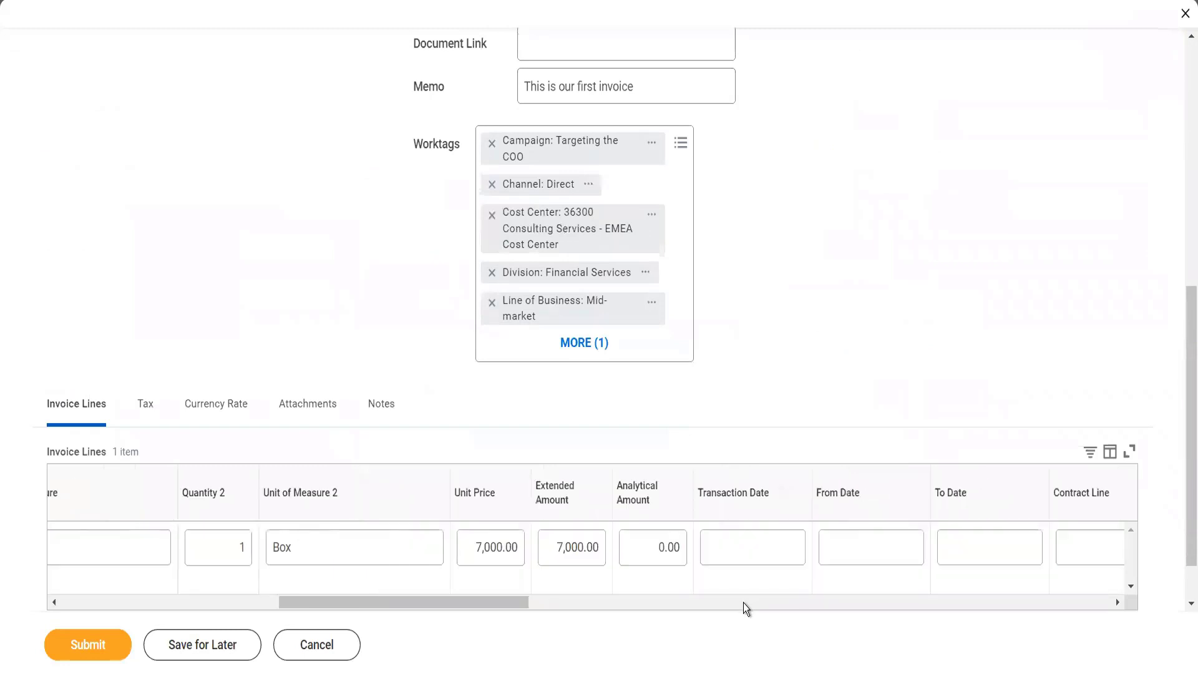
pyautogui.click(479, 546)
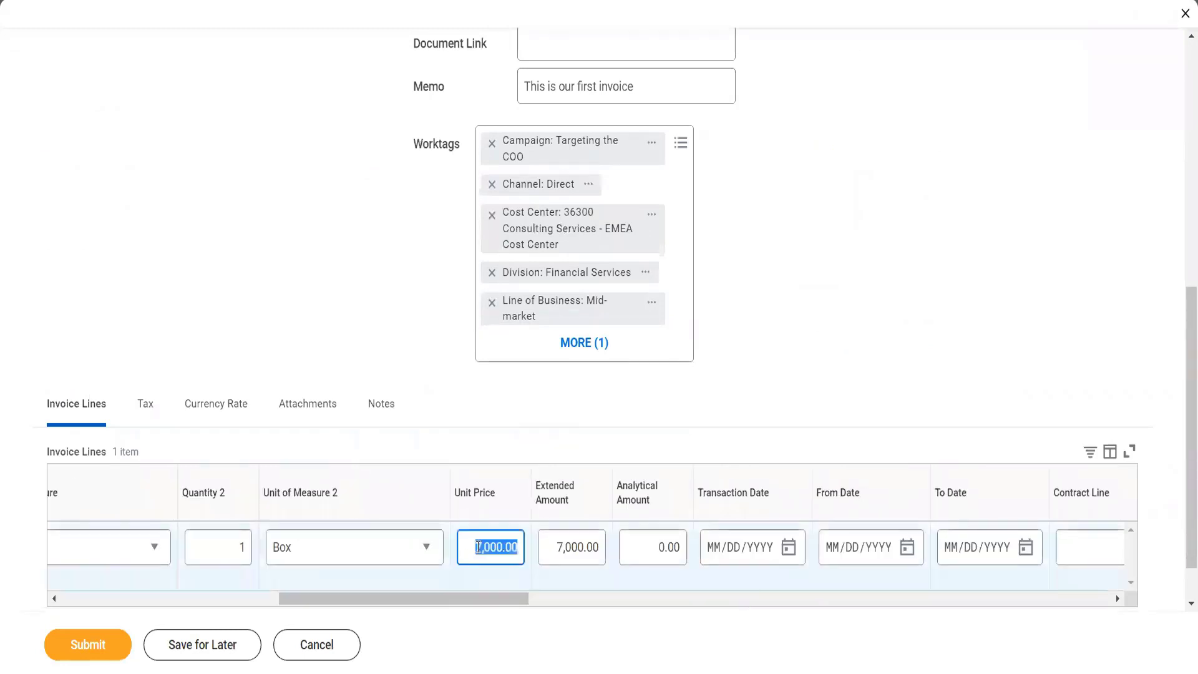
pyautogui.write('8000')
pyautogui.press('Tab')
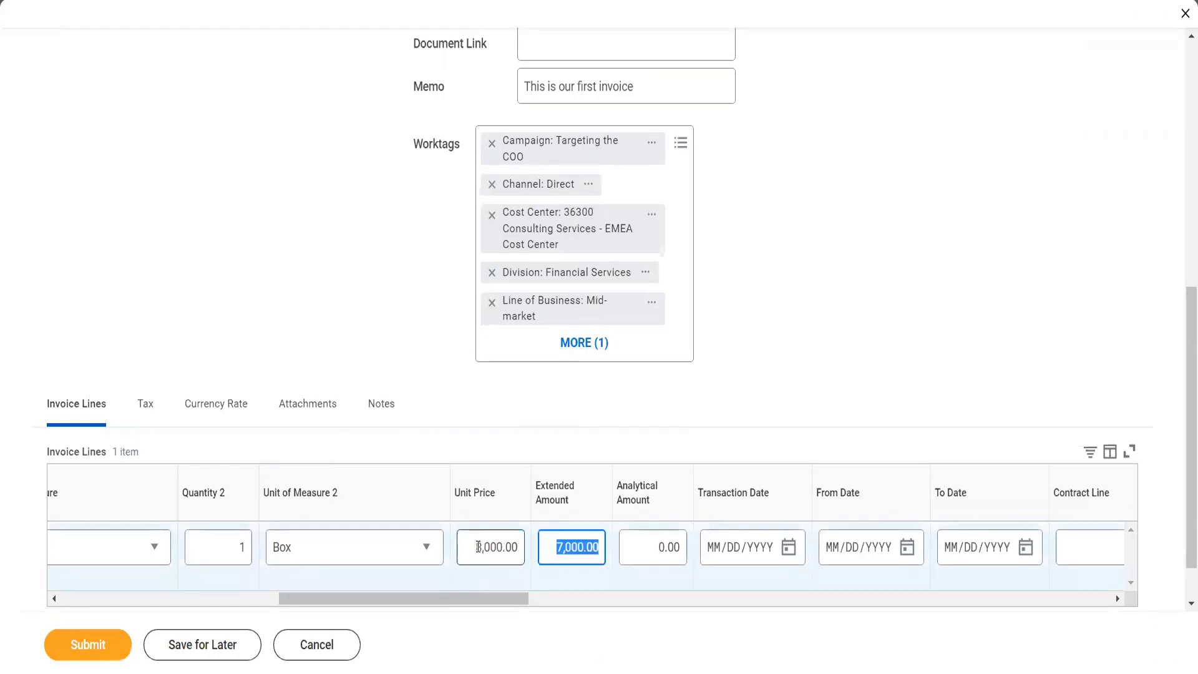
pyautogui.click(129, 652)
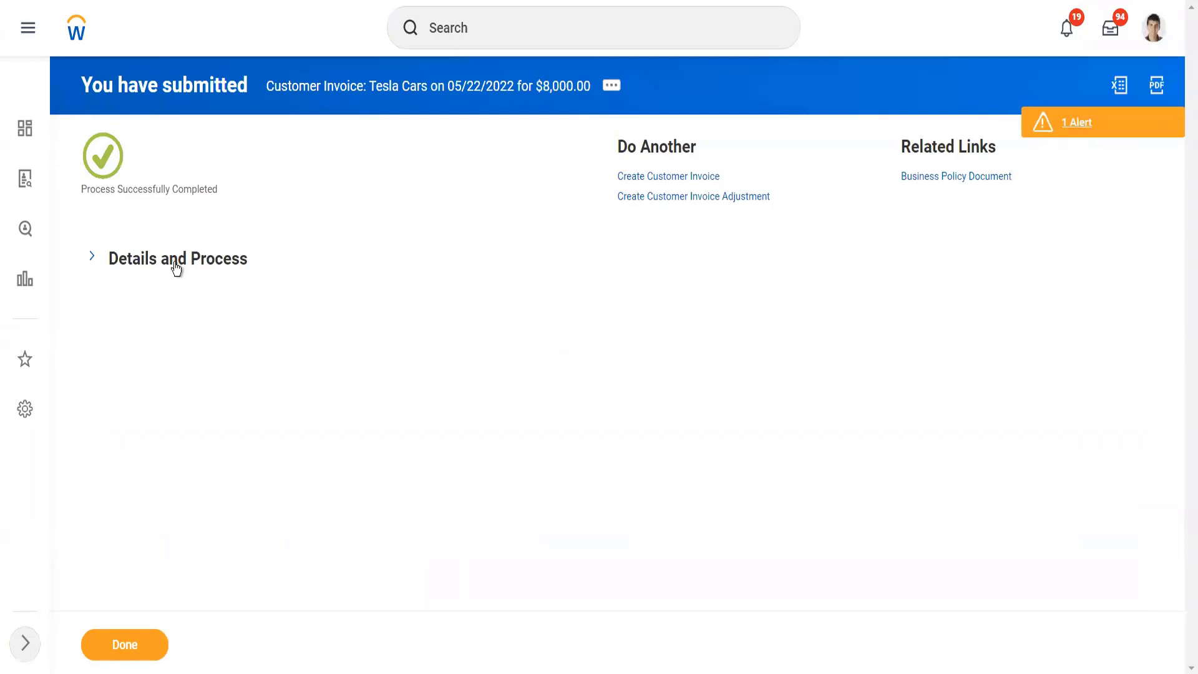
# Step: Open the new 8,000 invoice and start a credit adjustment with reason Price Adjustment, copying all invoice lines
pyautogui.click(196, 257)
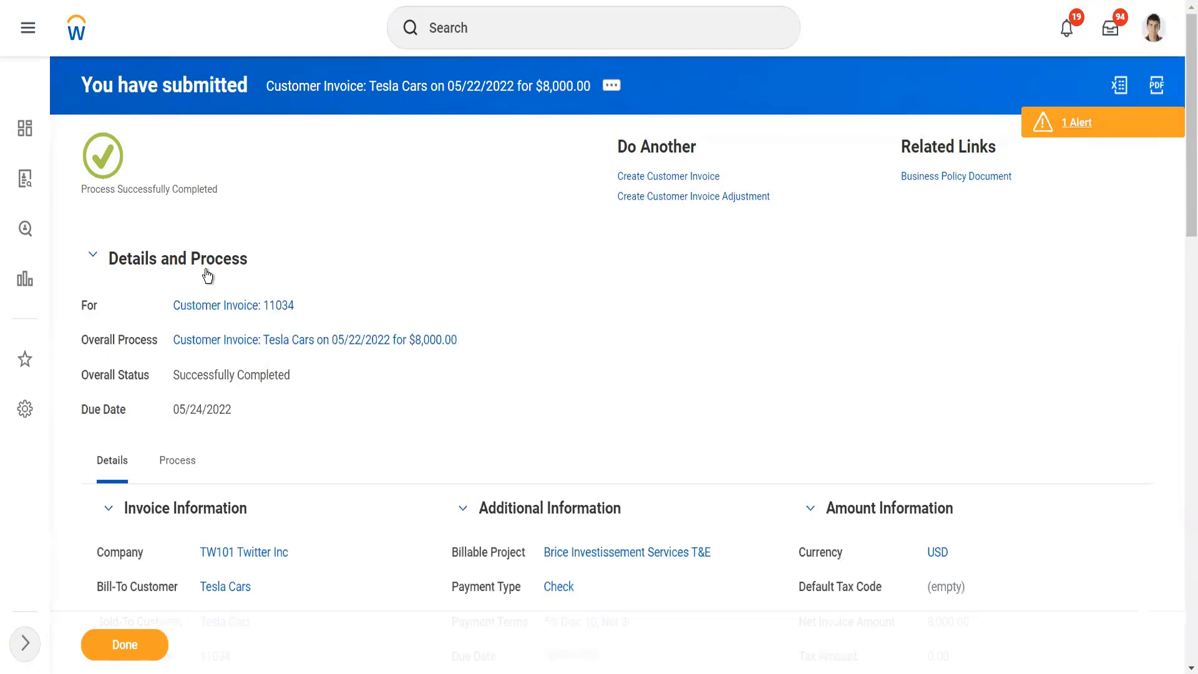
pyautogui.click(222, 307)
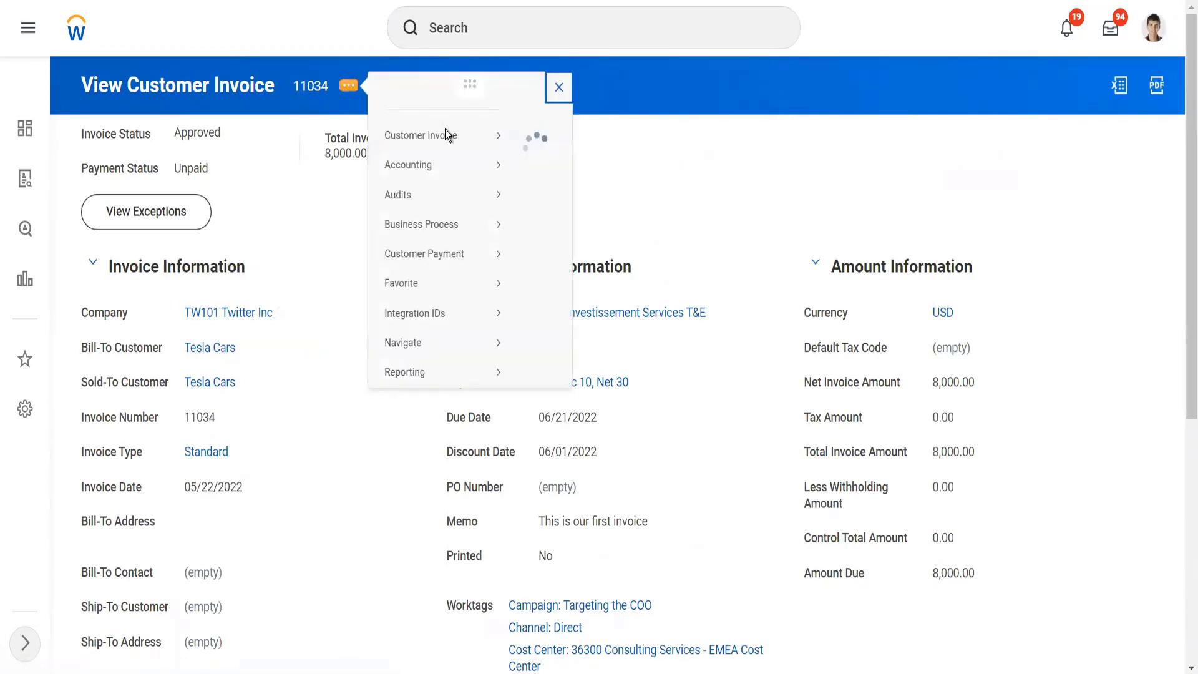
pyautogui.moveTo(460, 160)
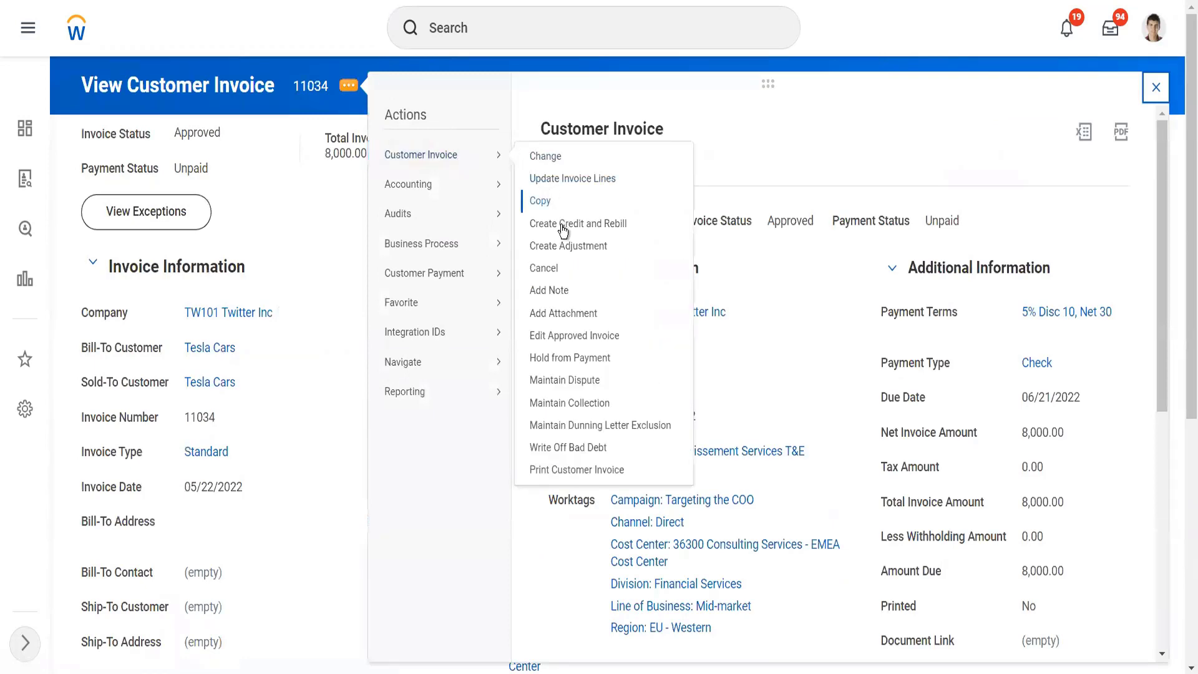
pyautogui.click(560, 251)
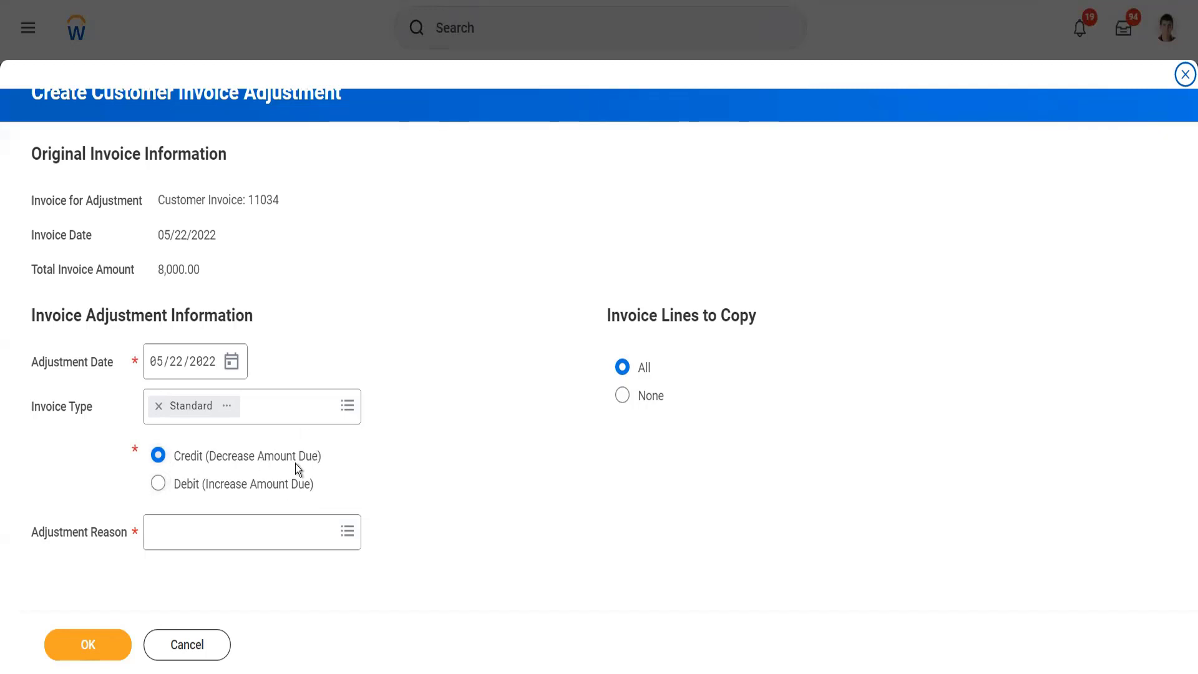
pyautogui.click(268, 527)
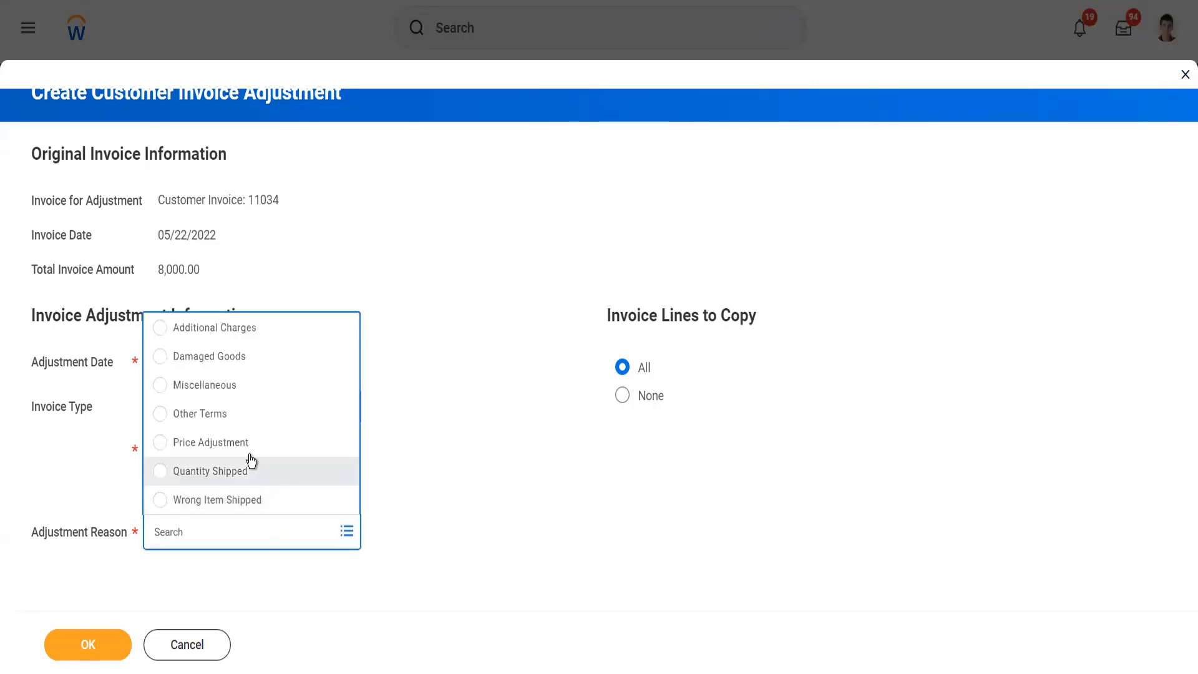
pyautogui.click(306, 454)
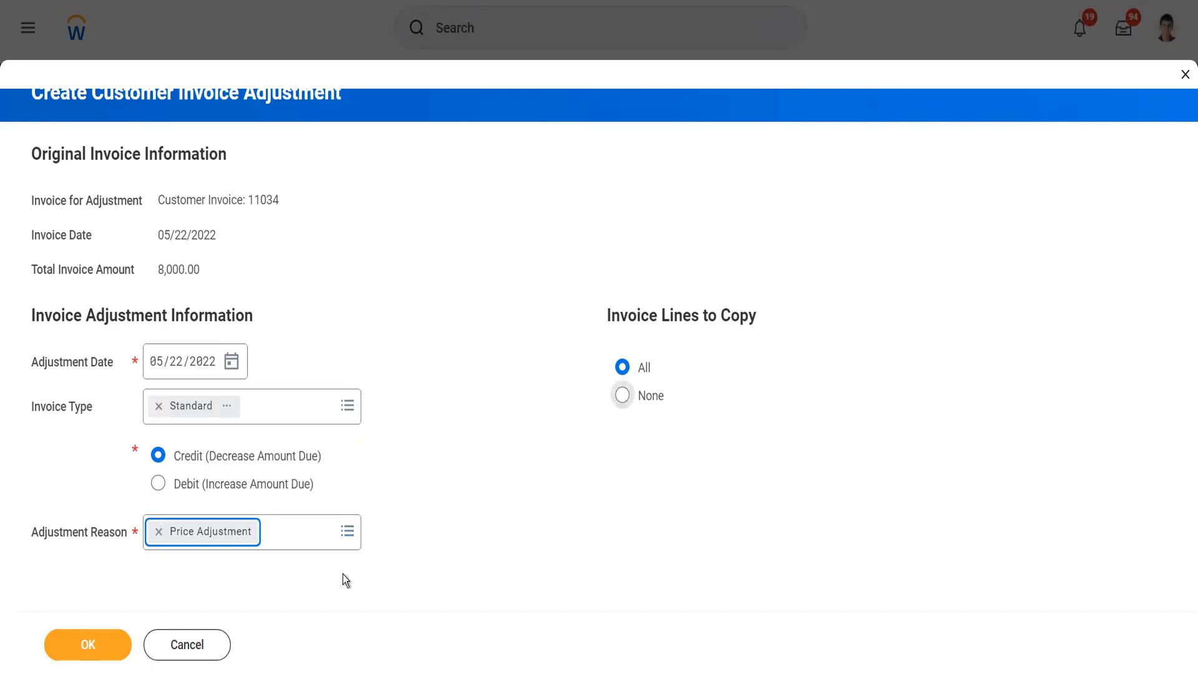
pyautogui.click(93, 640)
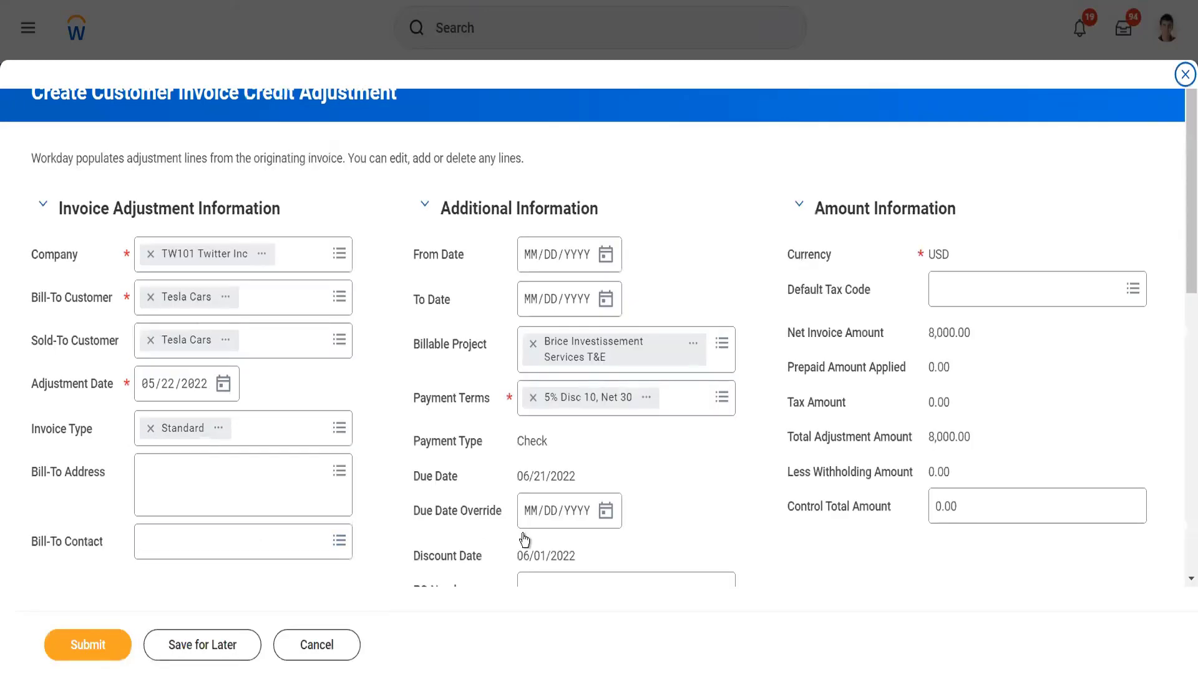
# Step: Set the adjustment line's unit price to 1,000 and submit the credit adjustment
pyautogui.scroll(-5, 642, 455)
pyautogui.scroll(-5, 733, 521)
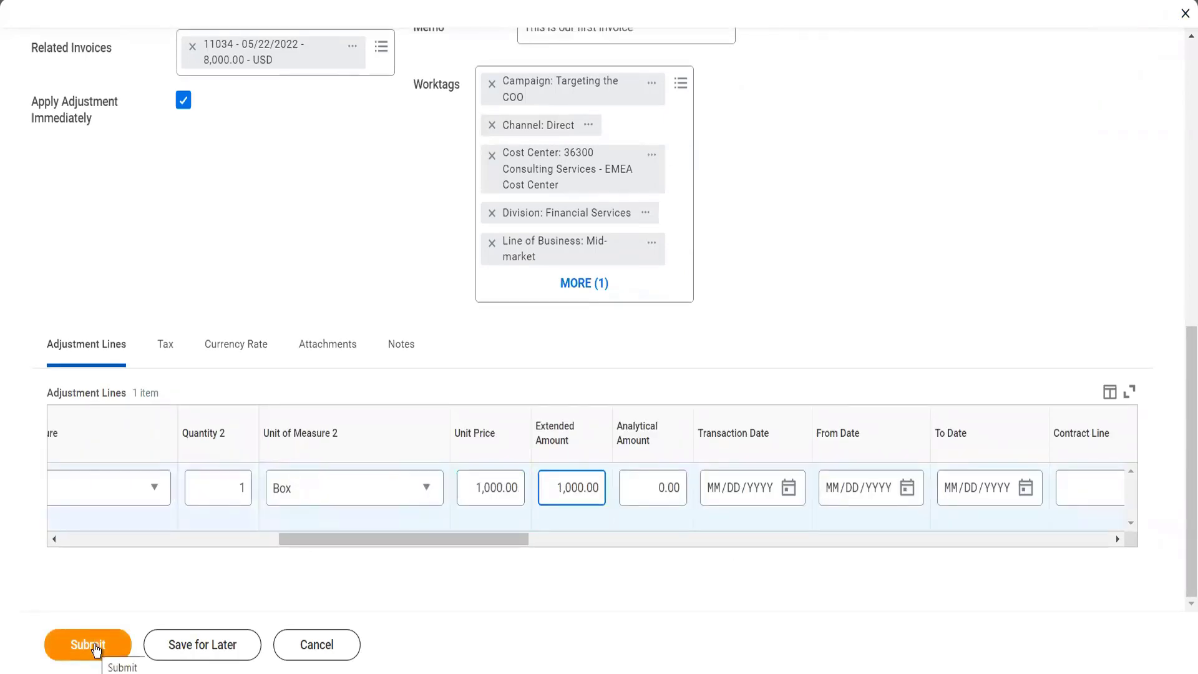
pyautogui.click(95, 646)
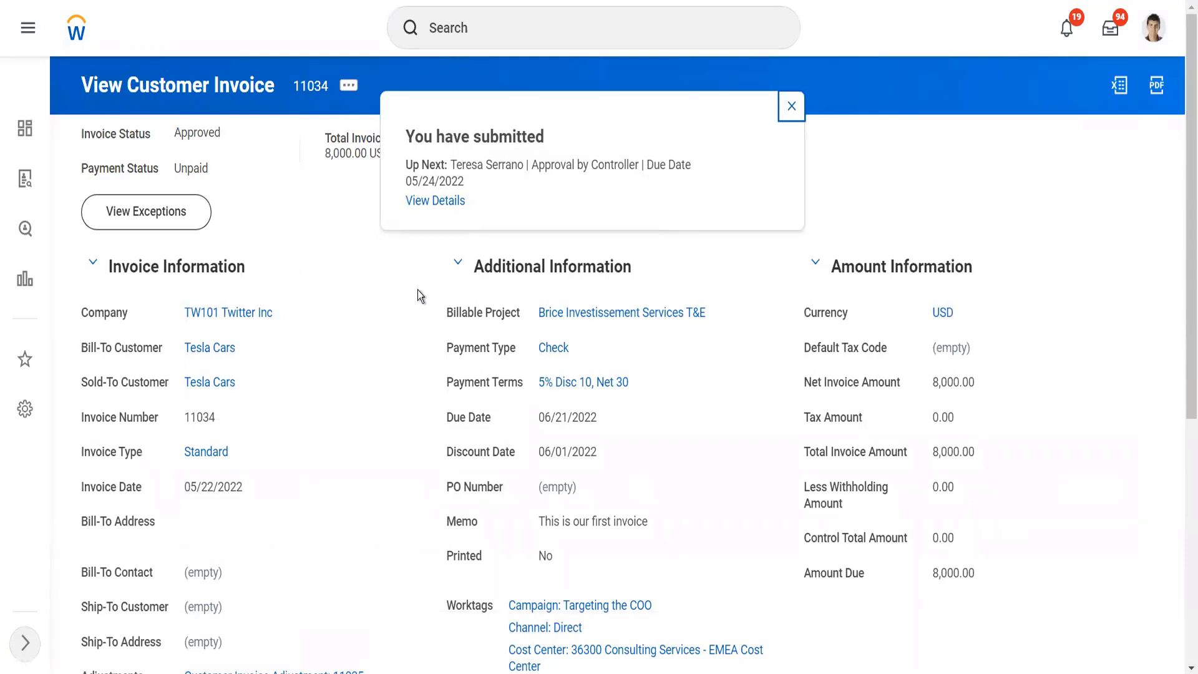
# Step: Open the submitted adjustment's details and check its process history for the pending approval step
pyautogui.click(436, 200)
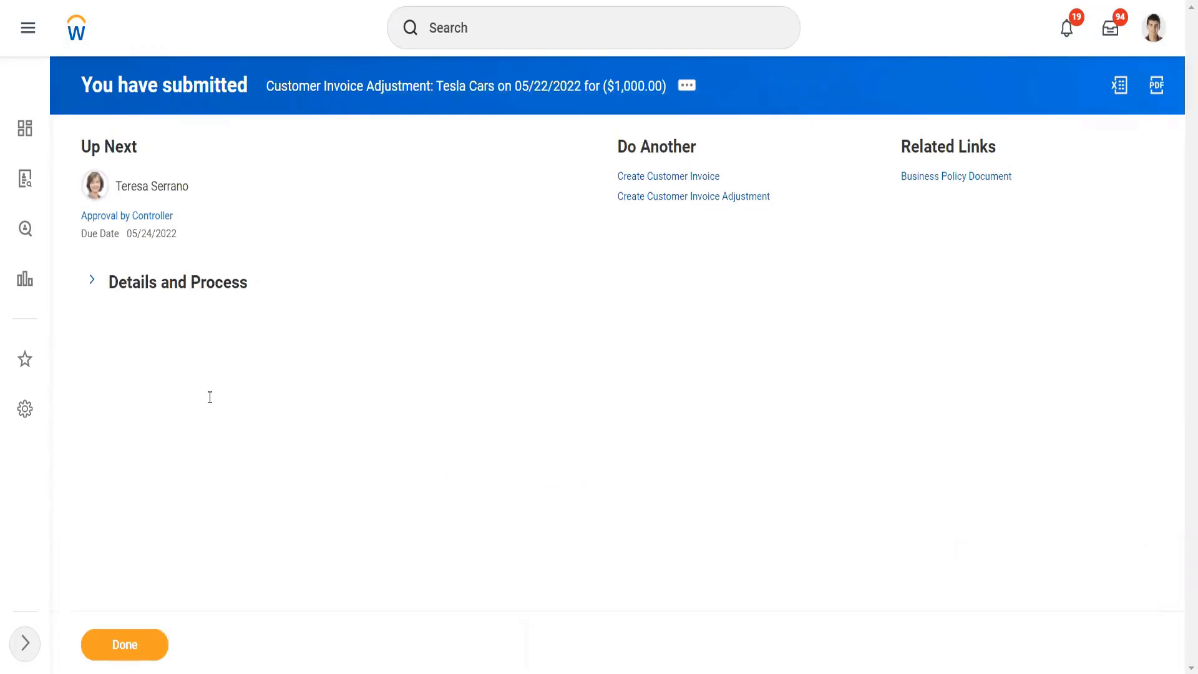
pyautogui.click(173, 493)
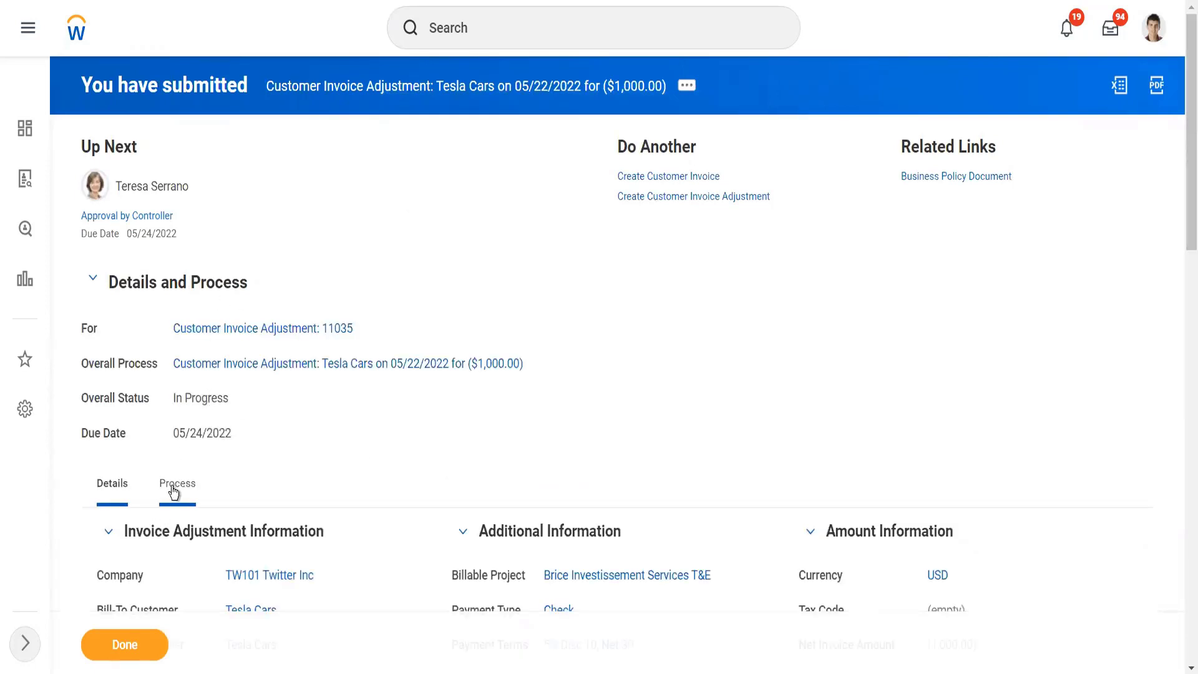
pyautogui.scroll(-5, 686, 437)
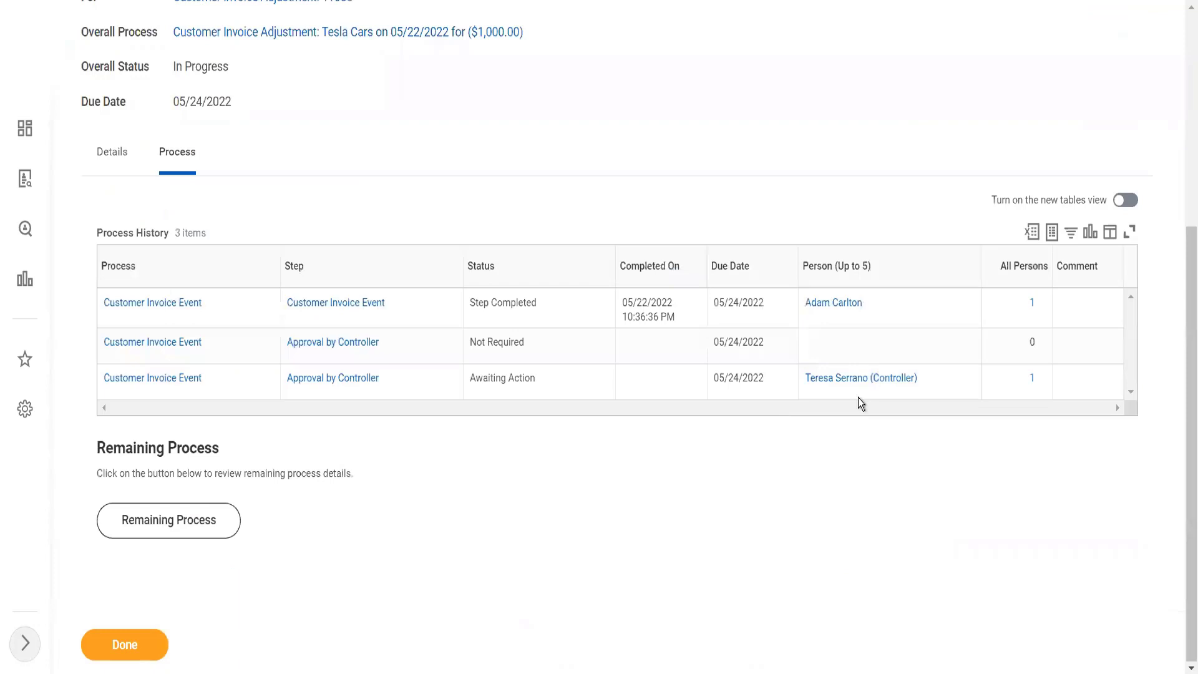
# Step: Start a proxy session as the Controller awaiting action and open the 1,000 adjustment's approval task in the inbox
pyautogui.click(929, 379)
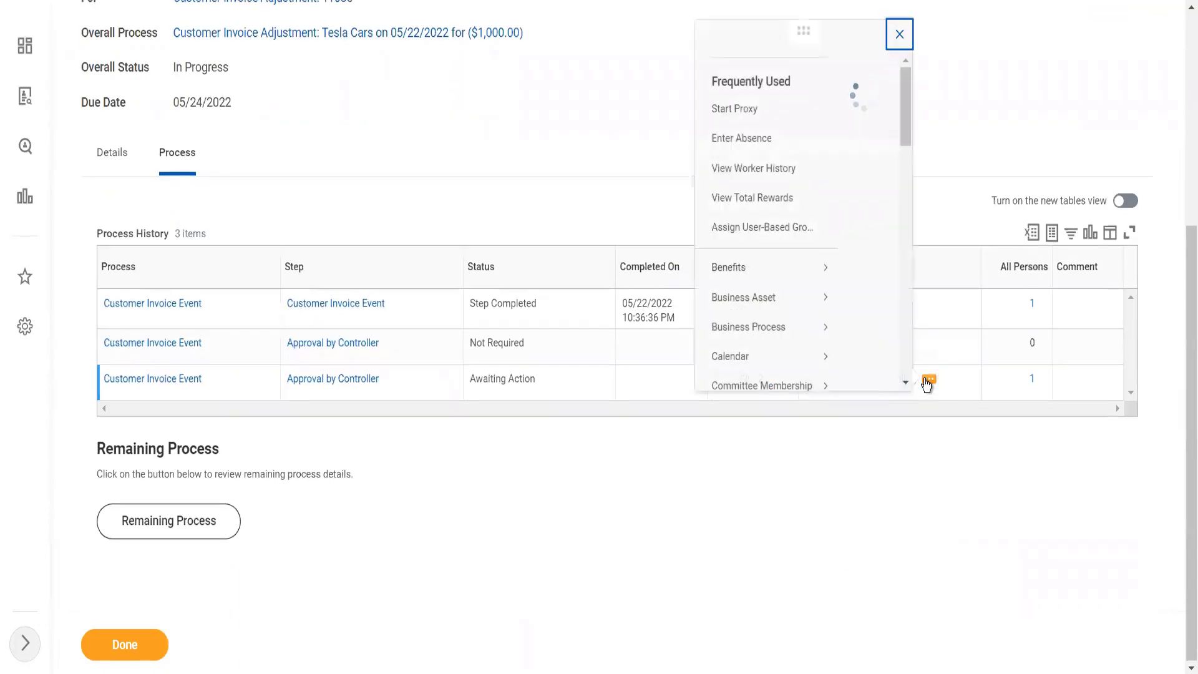
pyautogui.click(244, 129)
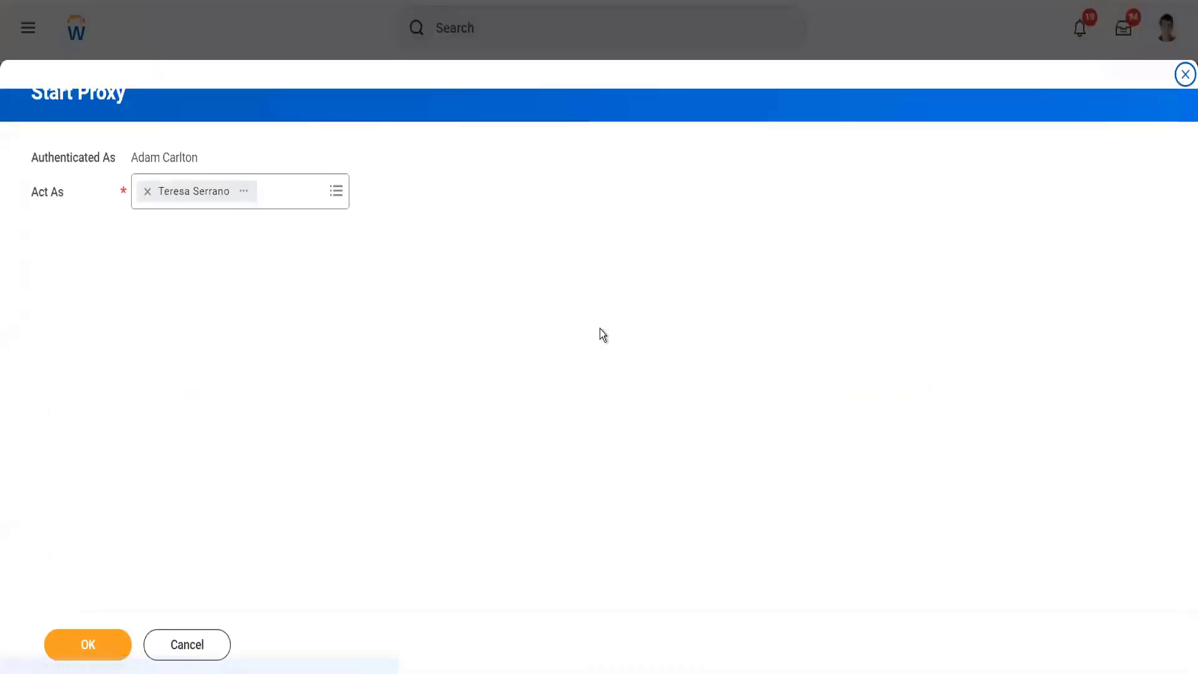
pyautogui.click(73, 642)
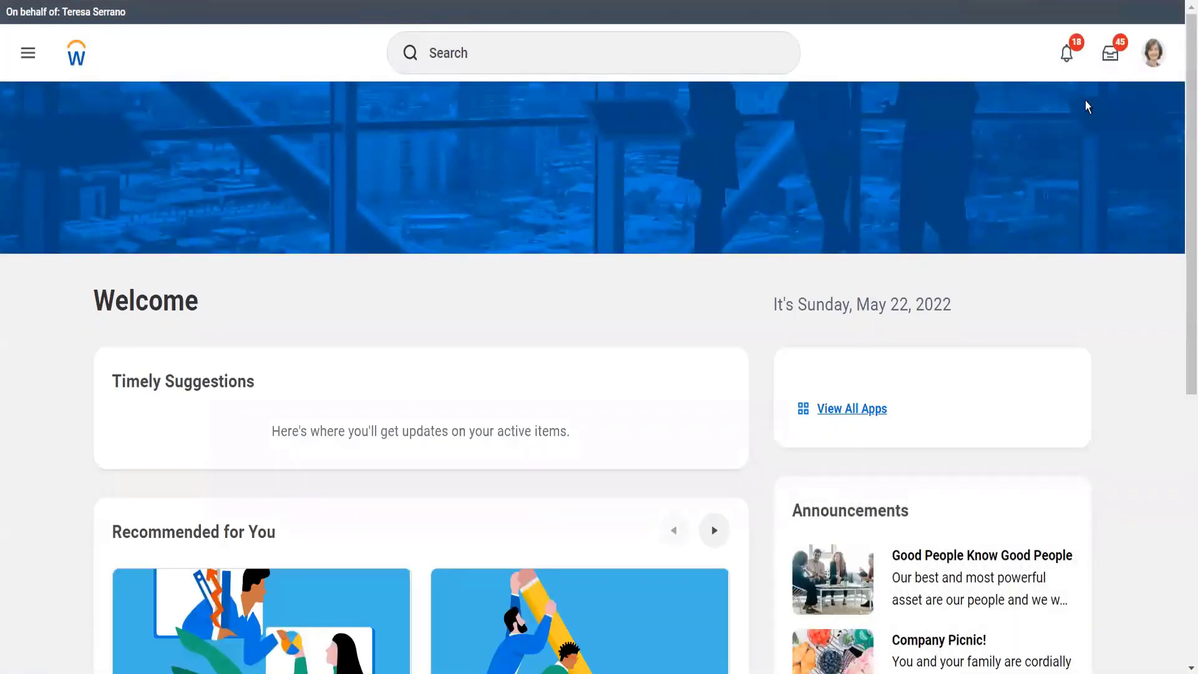
pyautogui.click(1109, 58)
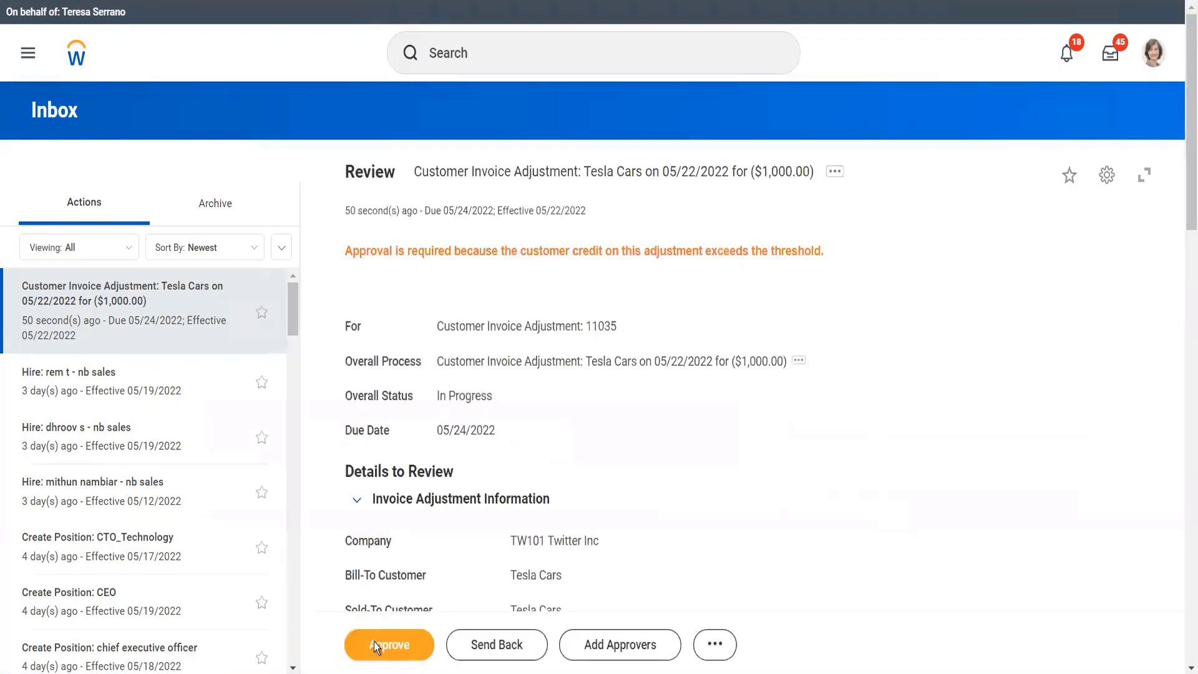
# Step: Approve the 1,000 credit adjustment, and open the original 8,000 invoice through the adjustment's details to check its amount due
pyautogui.click(375, 647)
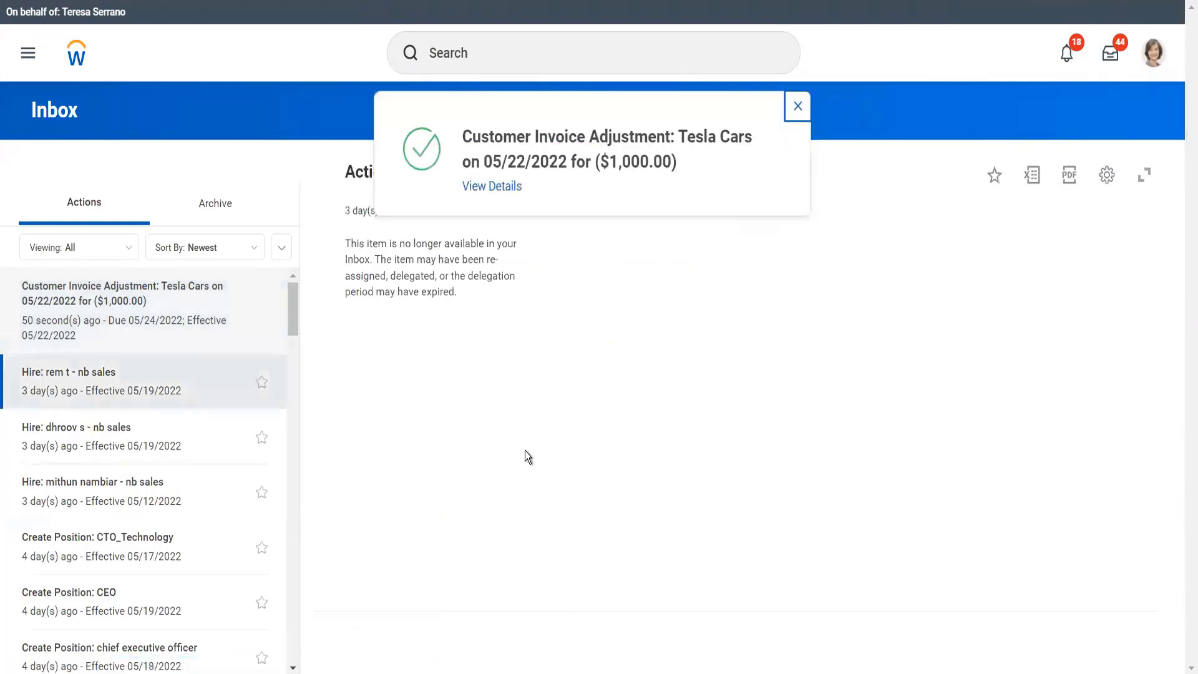
pyautogui.click(496, 185)
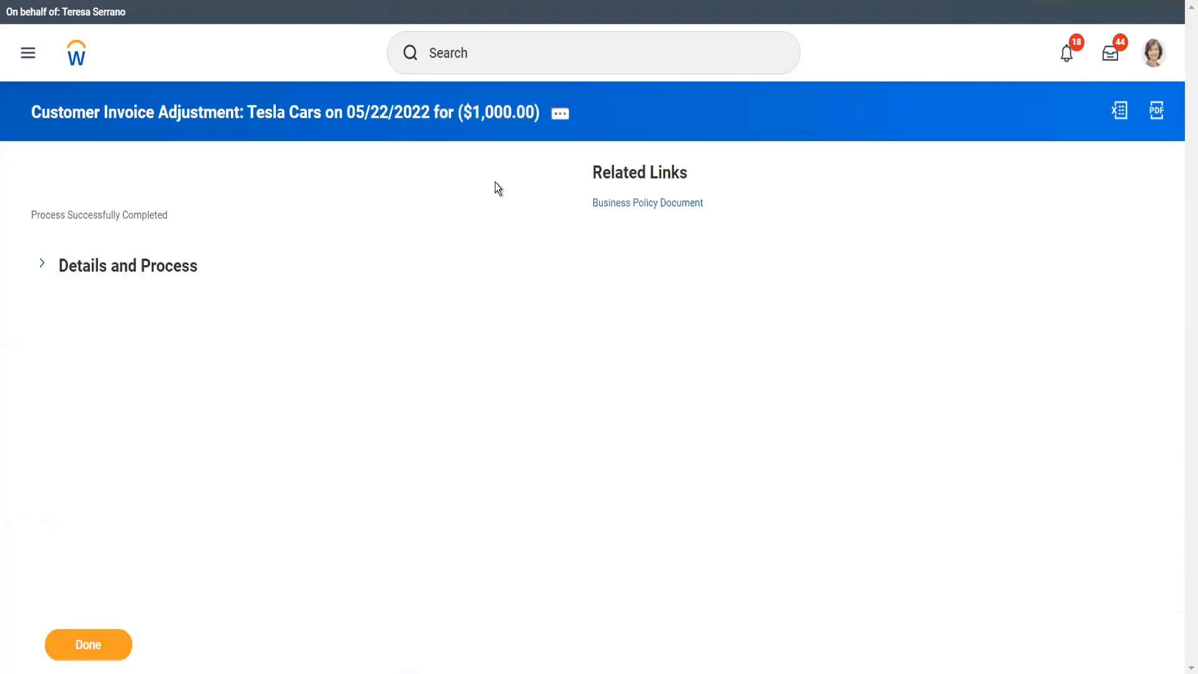
pyautogui.click(167, 273)
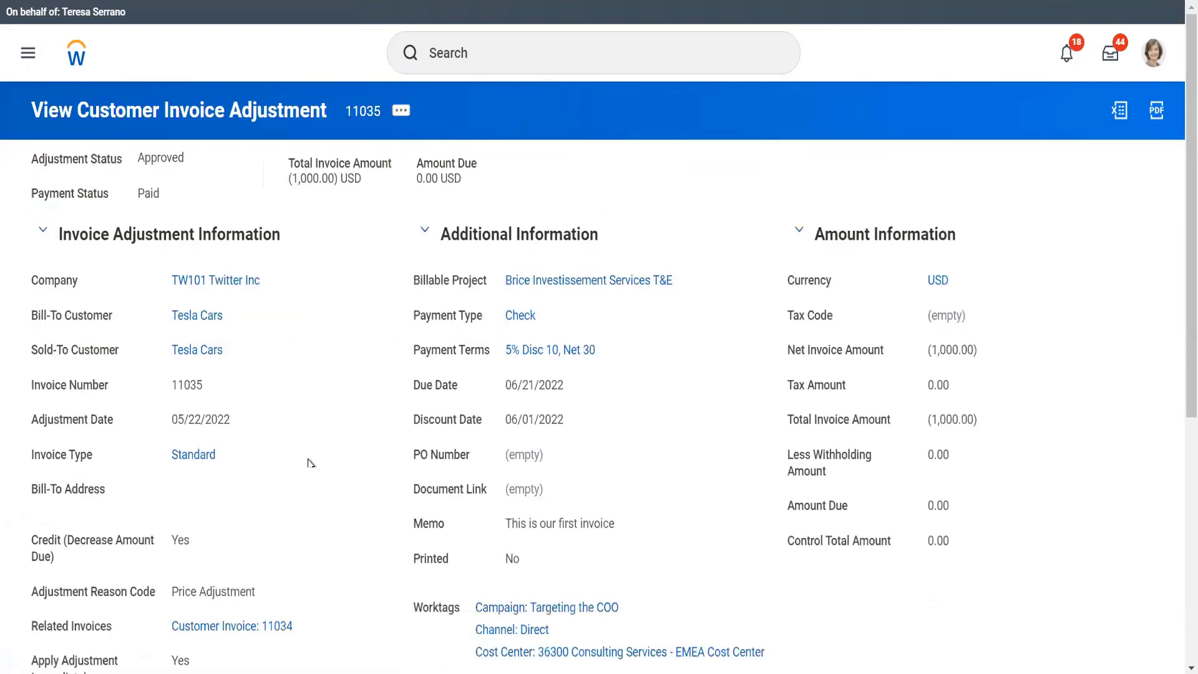
pyautogui.moveTo(304, 622)
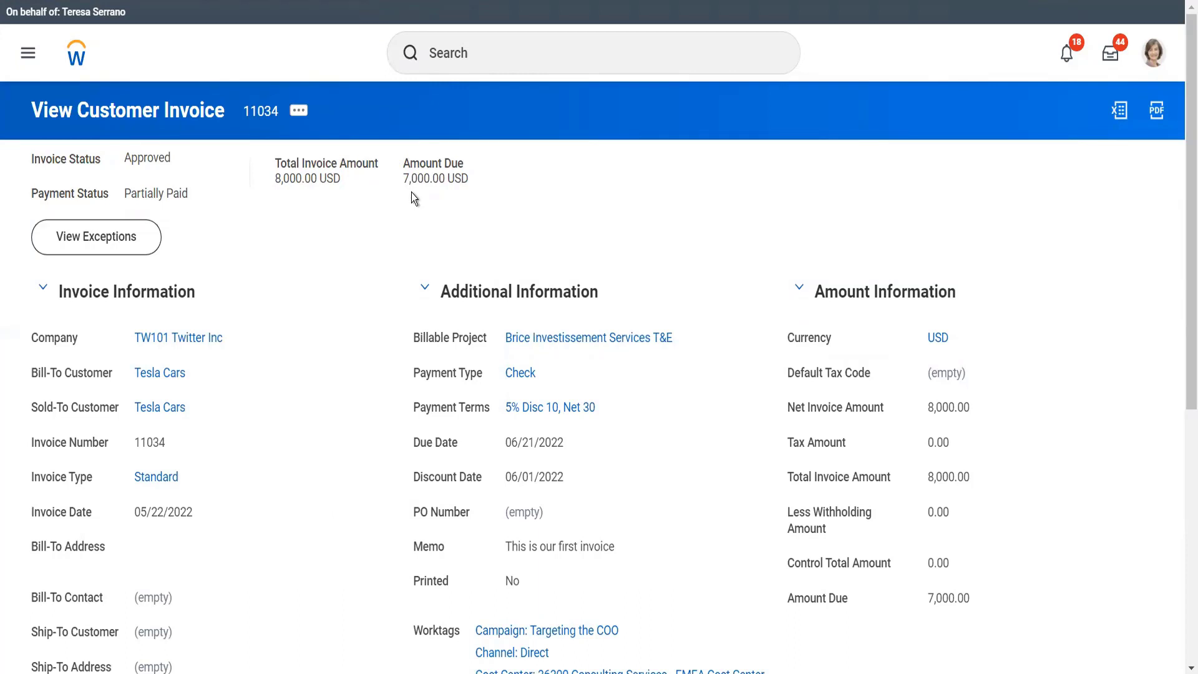
# Step: Check the actions available on the 8,000 invoice as the Controller and stop the proxy session
pyautogui.click(305, 111)
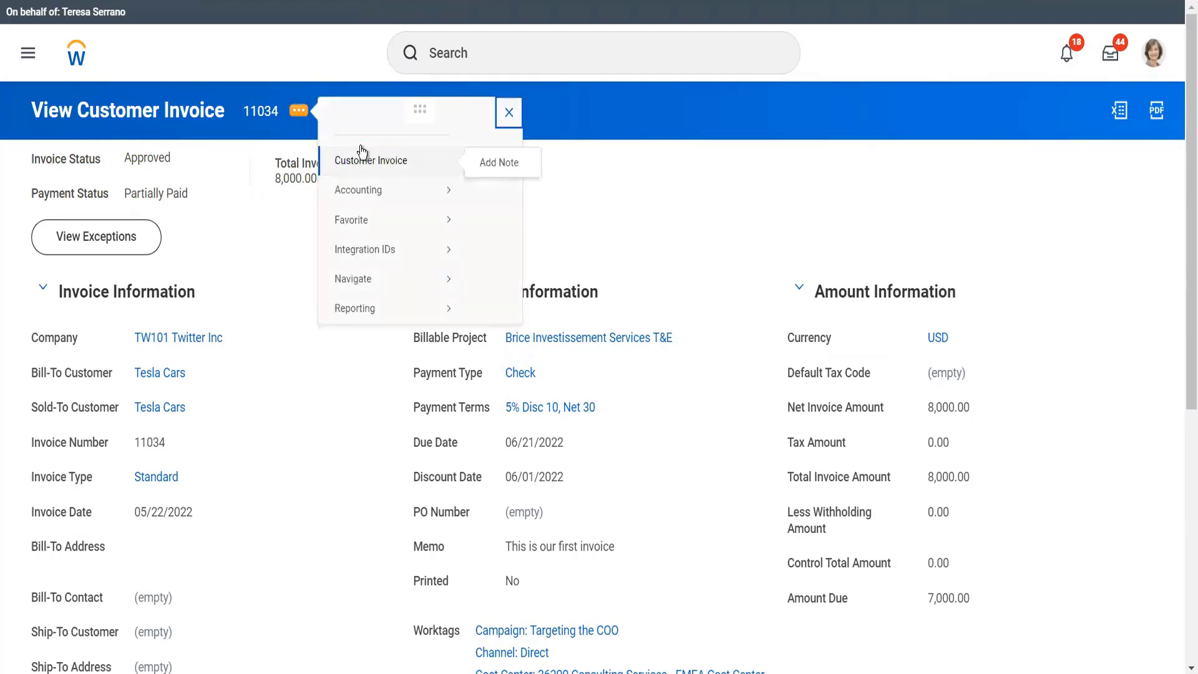
pyautogui.click(369, 159)
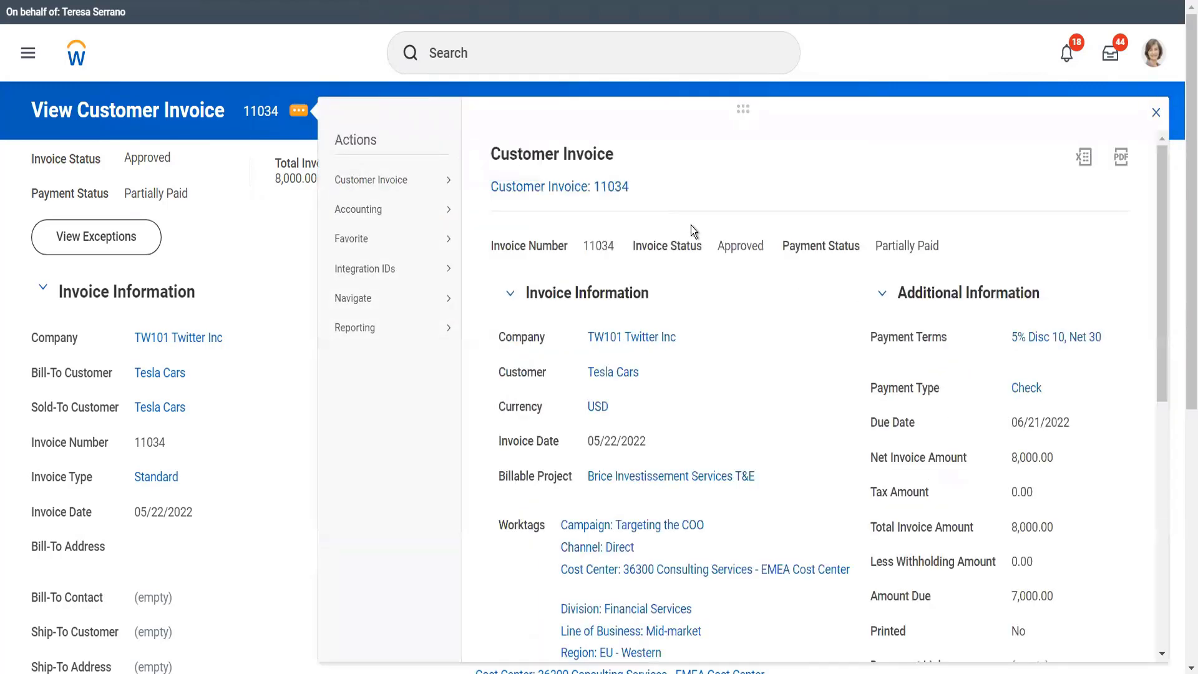
pyautogui.click(632, 66)
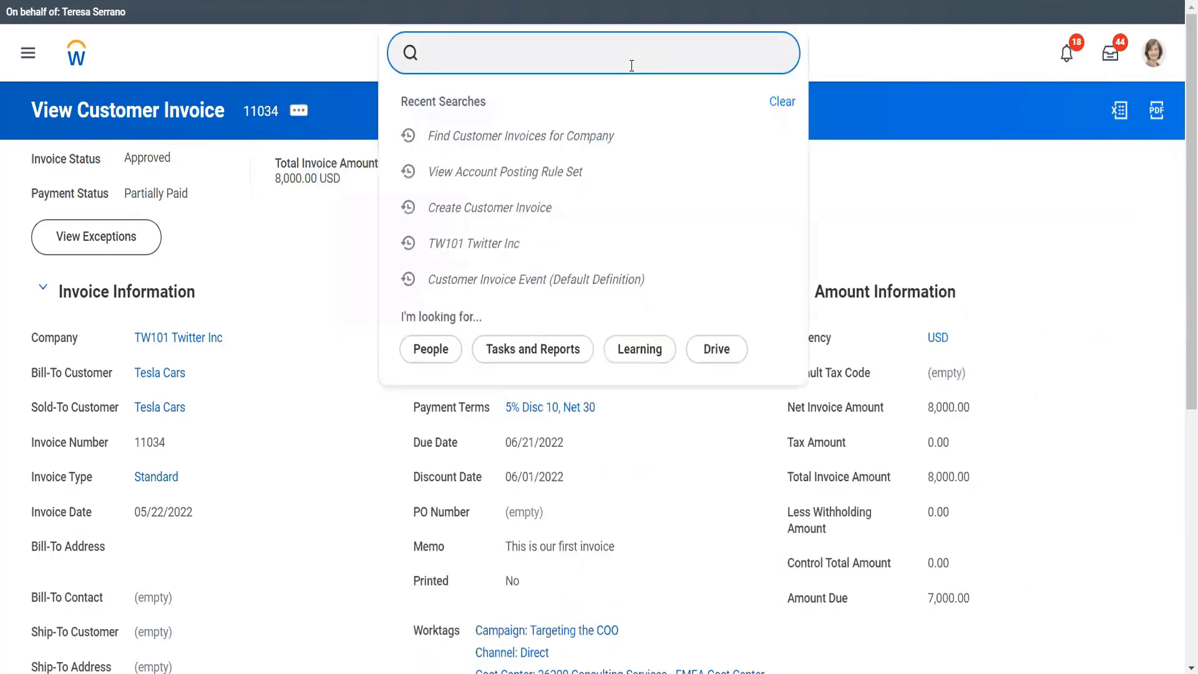
pyautogui.write('stop prox')
pyautogui.press('Down')
pyautogui.press('Return')
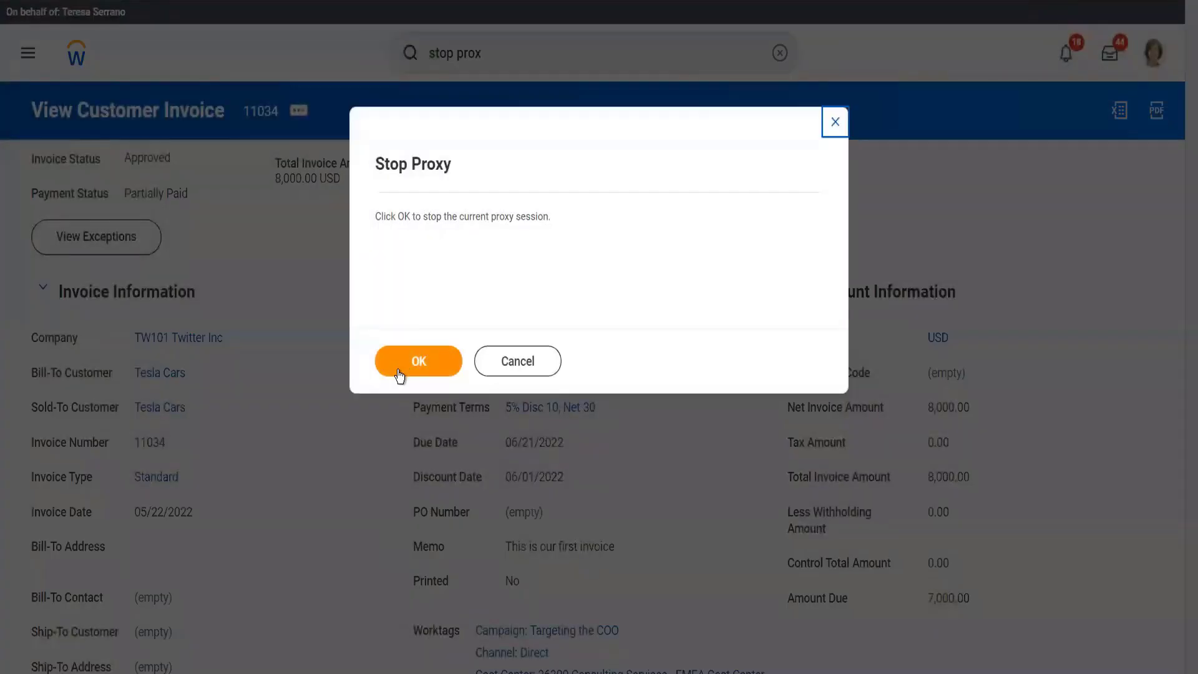
pyautogui.click(398, 367)
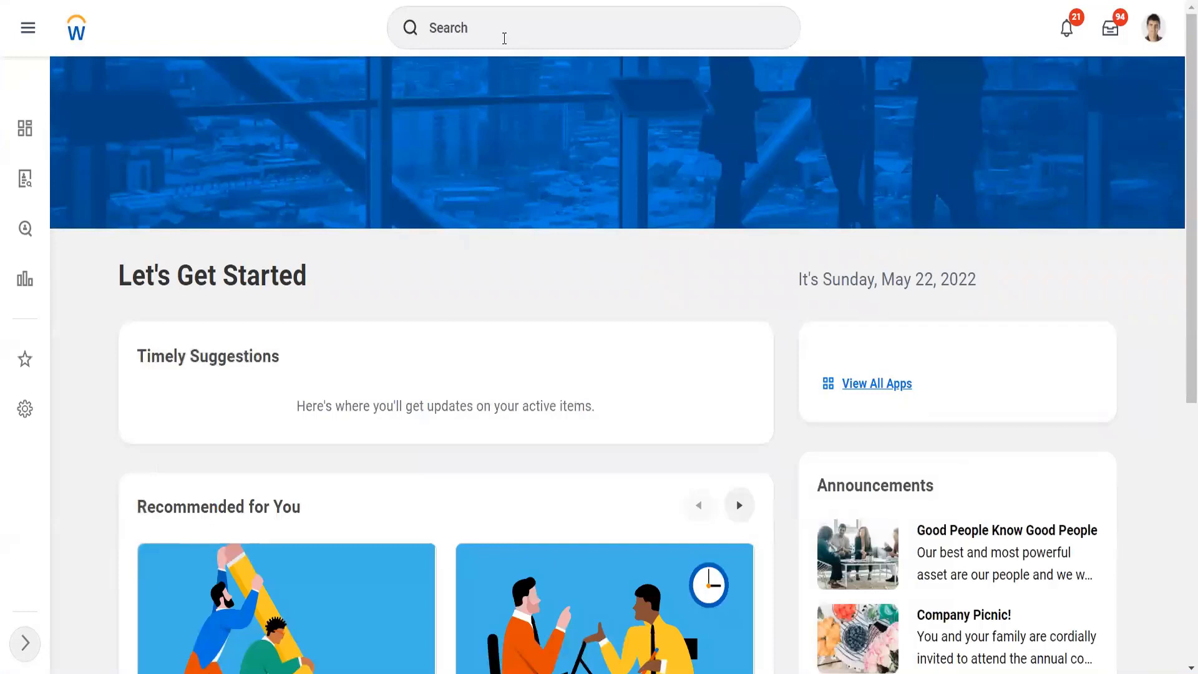
# Step: Try to find the 8,000 invoice through a global search for its invoice number
pyautogui.click(504, 39)
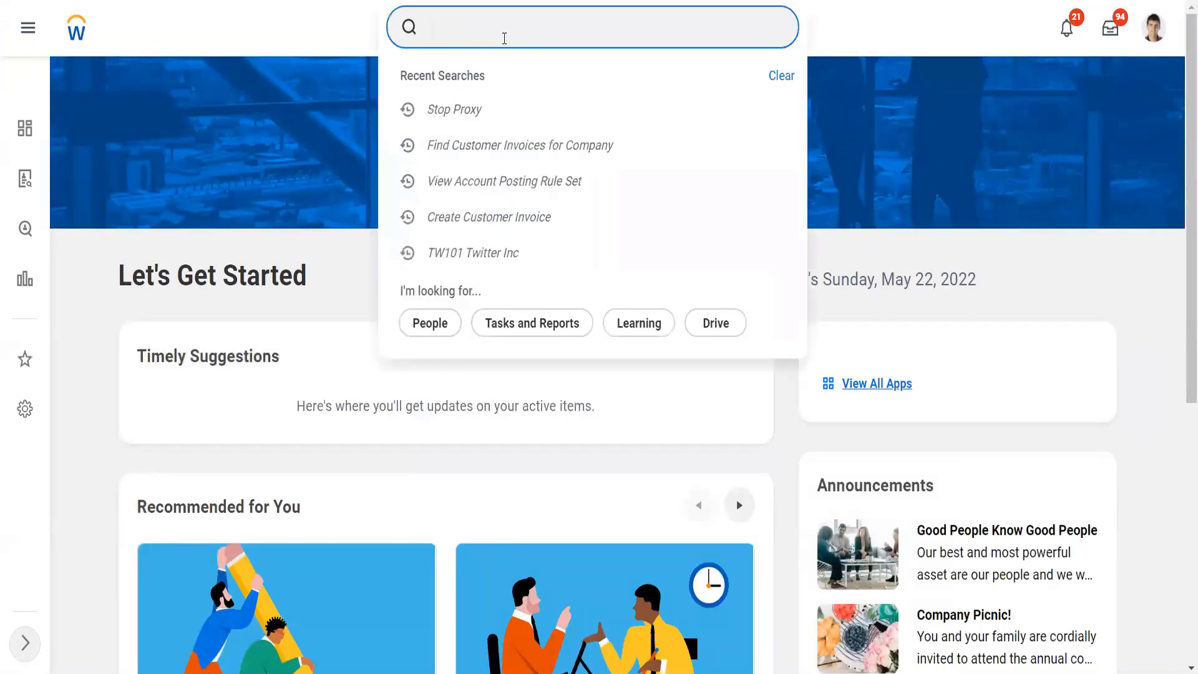
pyautogui.write('11034')
pyautogui.press('Return')
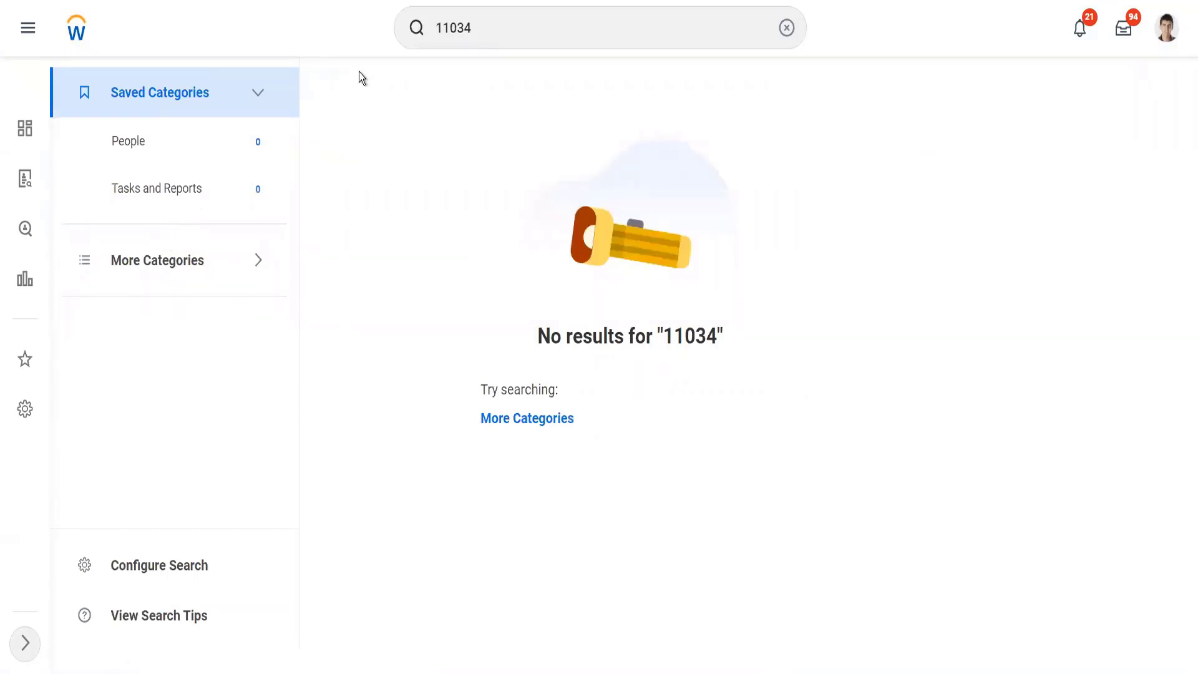
# Step: Find and open the Find Customer Invoices for Company report
pyautogui.click(487, 25)
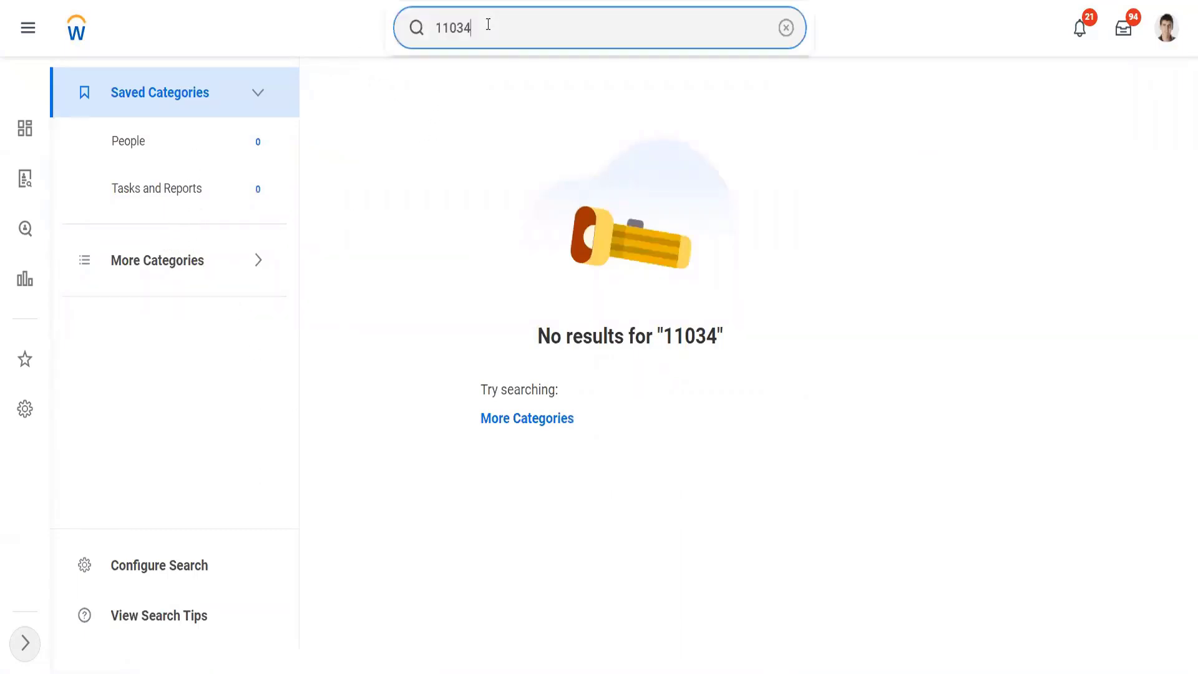
pyautogui.doubleClick(437, 21)
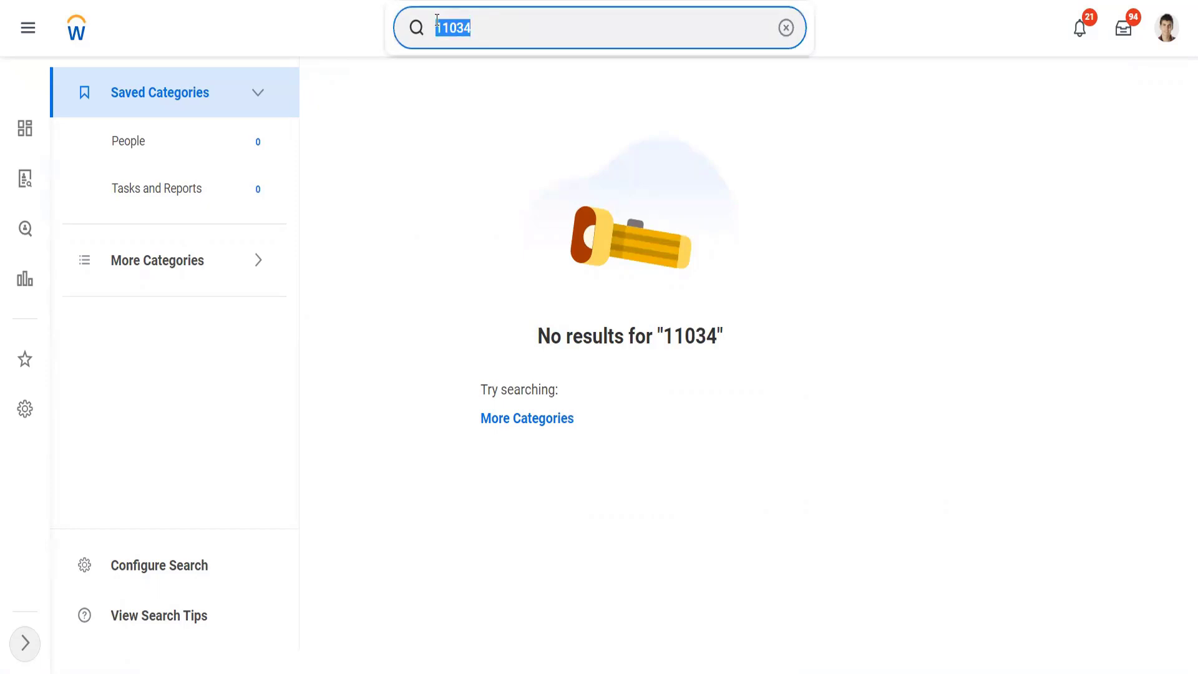
pyautogui.write('find cust inv')
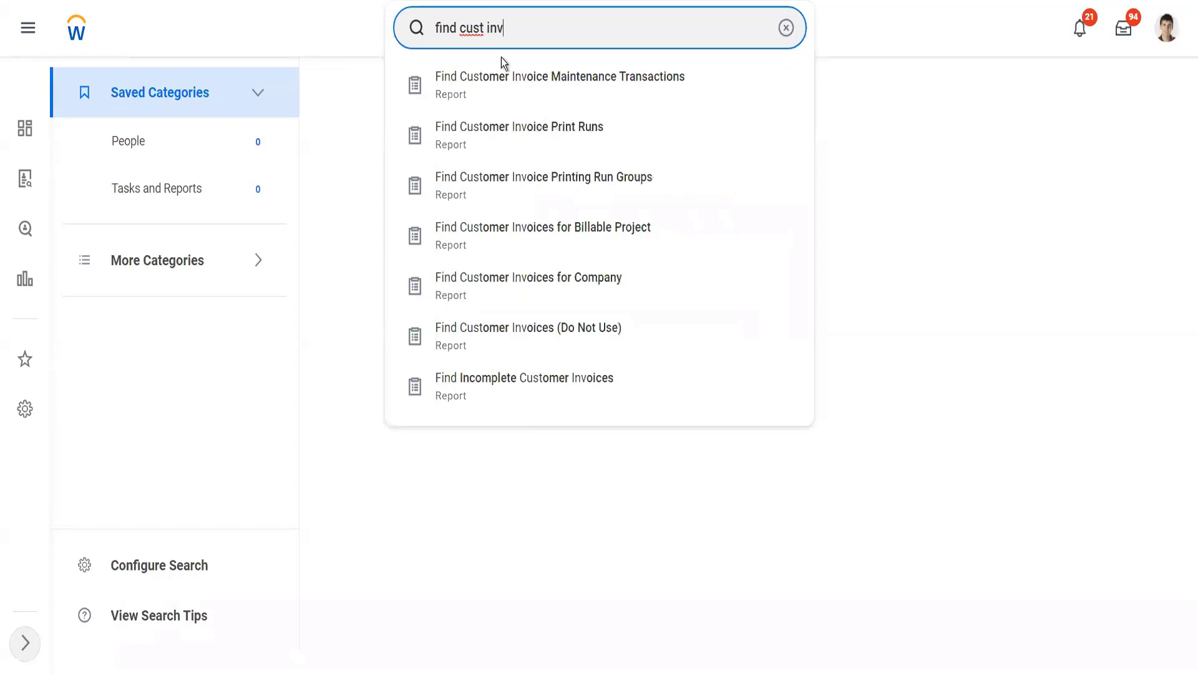
pyautogui.click(540, 289)
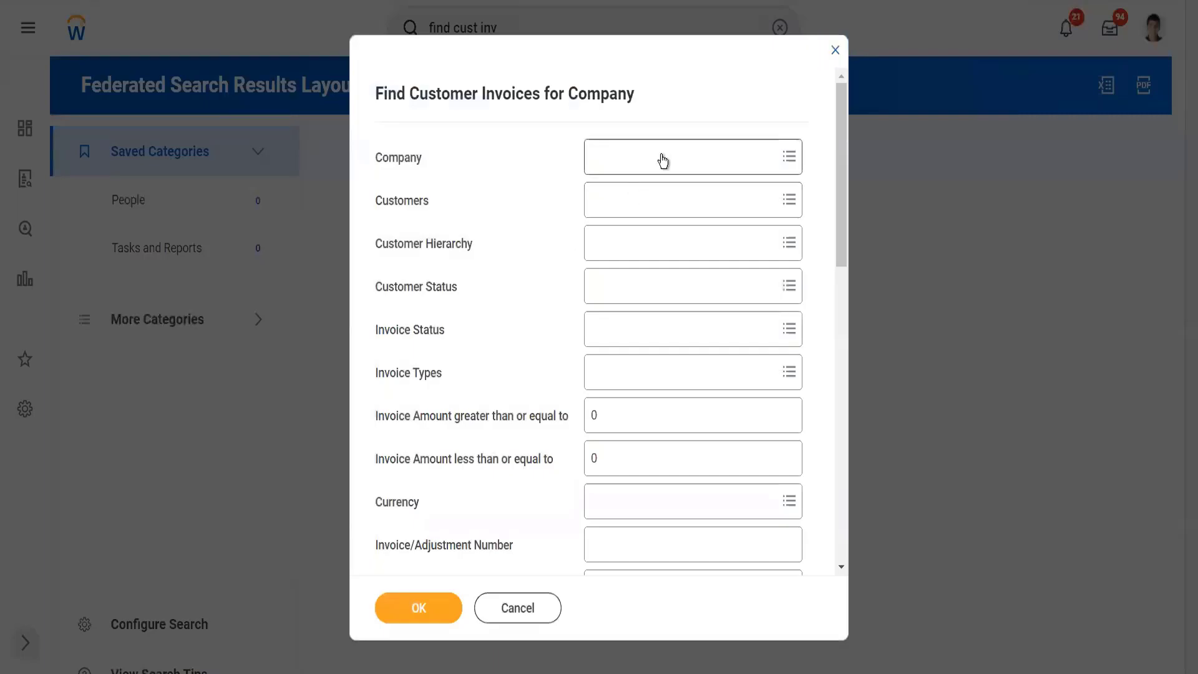
# Step: Run the report for company TW101 Twitter Inc and open the 8,000 invoice from the results
pyautogui.click(663, 161)
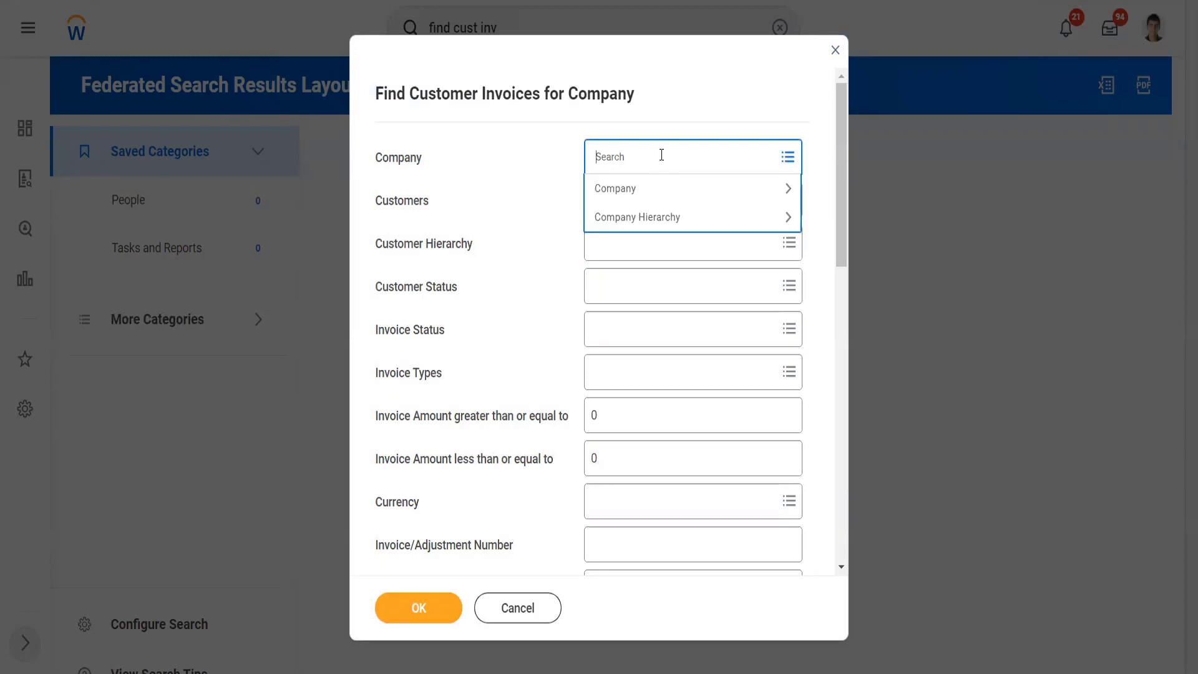
pyautogui.write('tw101')
pyautogui.press('Return')
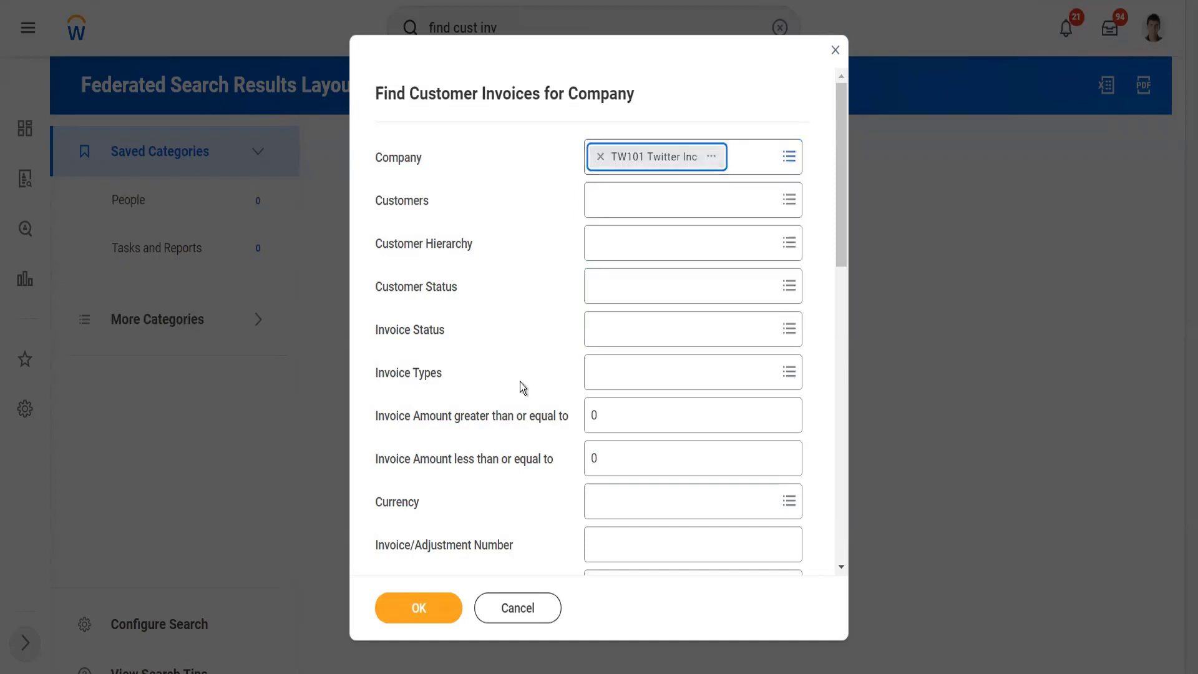
pyautogui.click(443, 609)
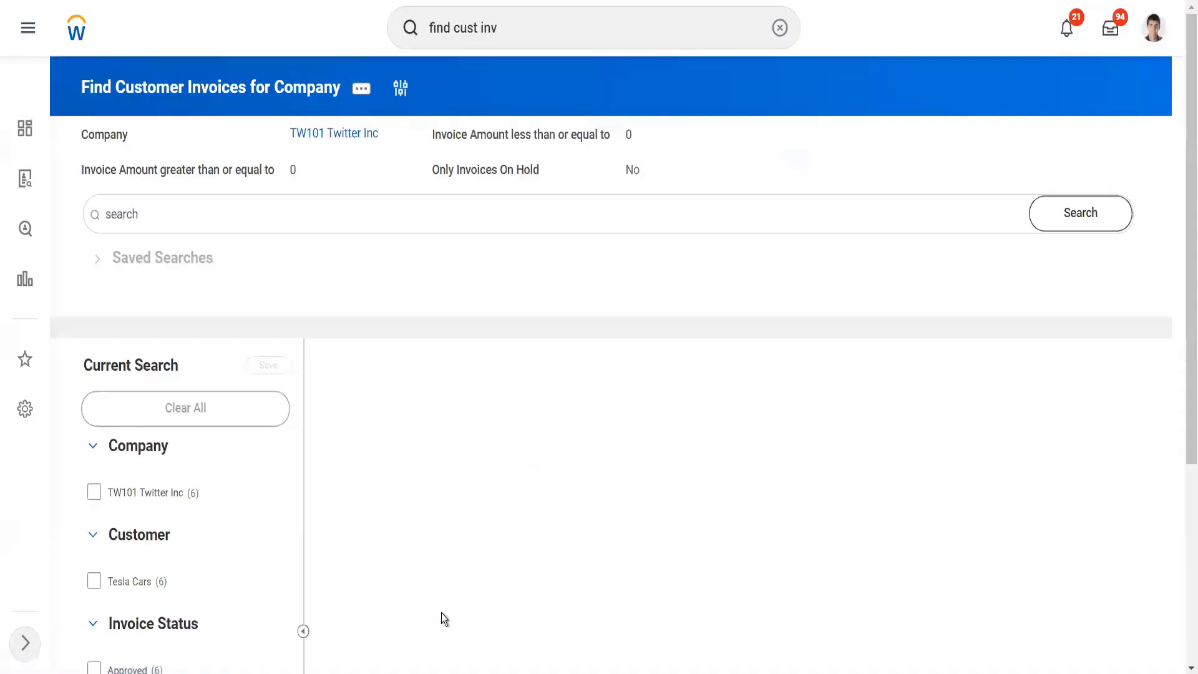
pyautogui.scroll(-5, 403, 411)
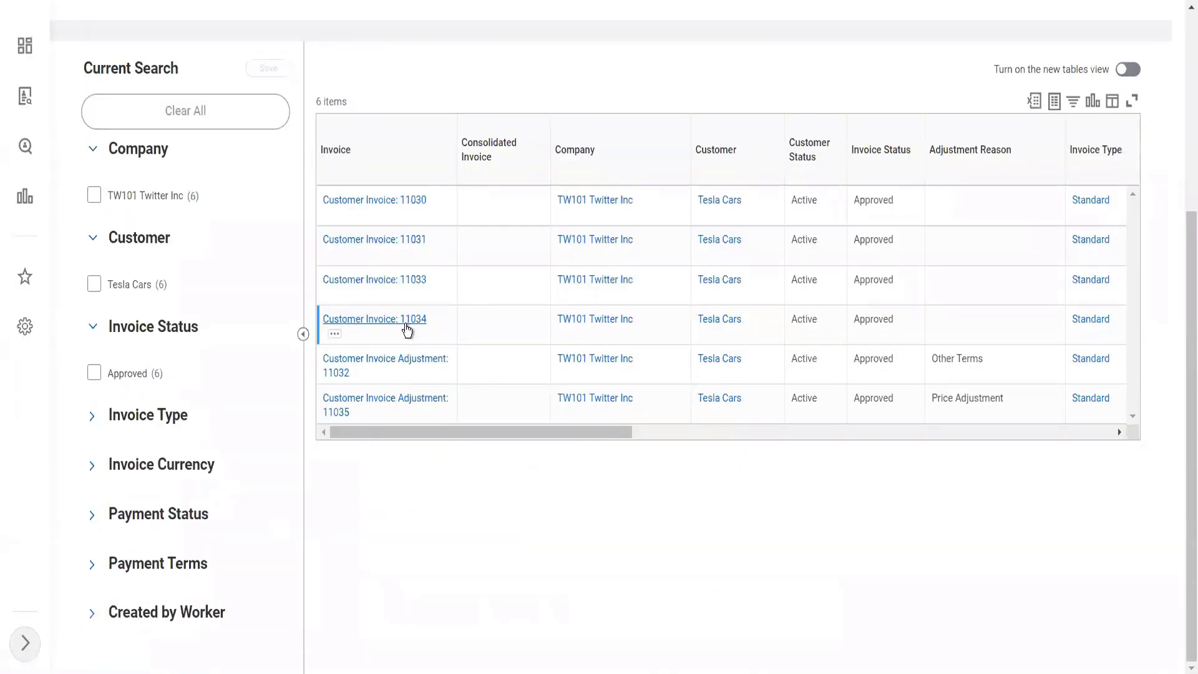
pyautogui.click(407, 330)
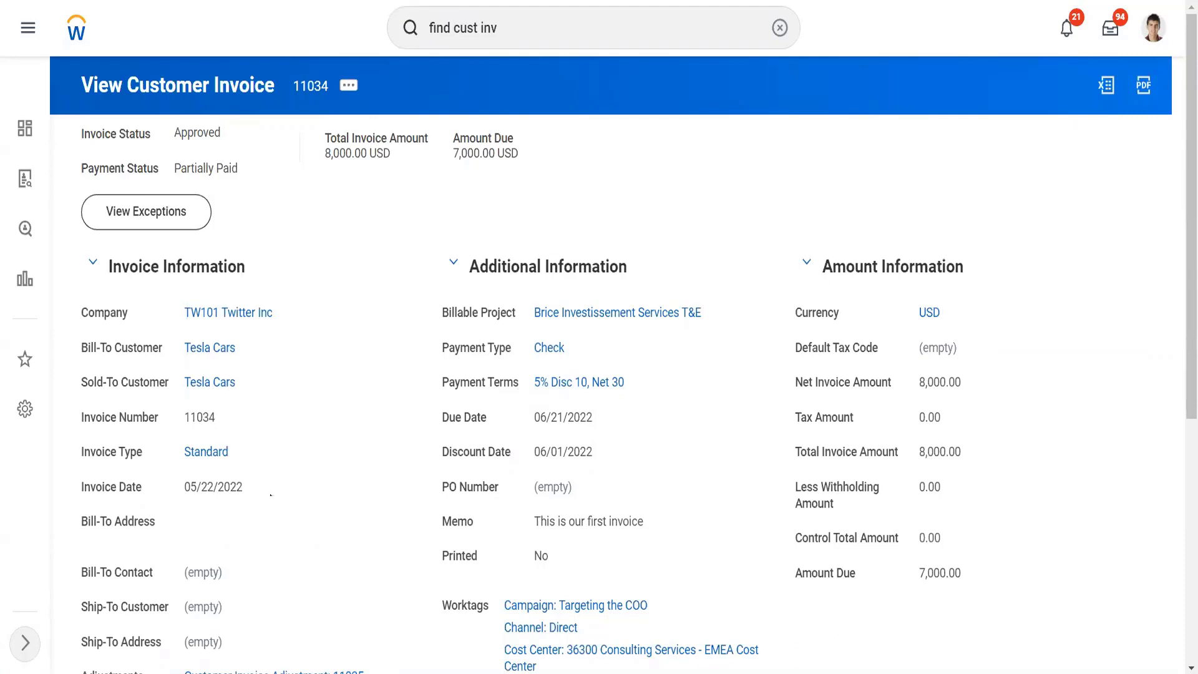
# Step: Start a debit adjustment on the 8,000 invoice with reason Other Terms, copying all invoice lines
pyautogui.click(358, 94)
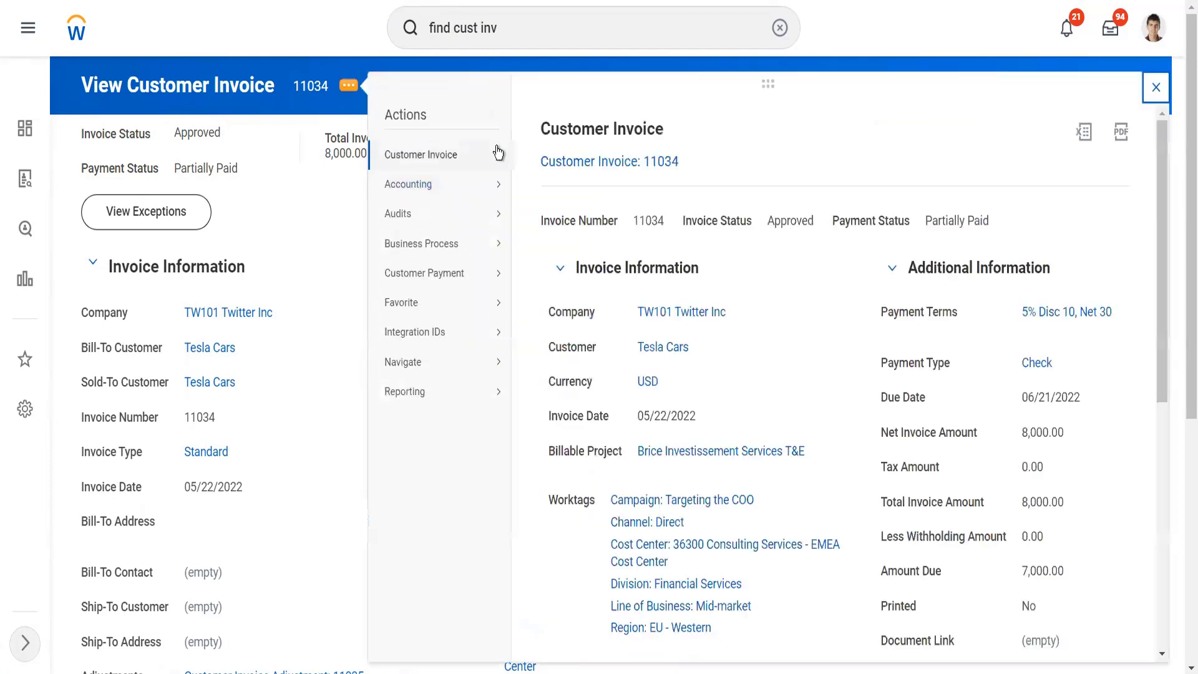
pyautogui.moveTo(498, 152)
pyautogui.scroll(-4, 313, 321)
pyautogui.scroll(-2, 313, 321)
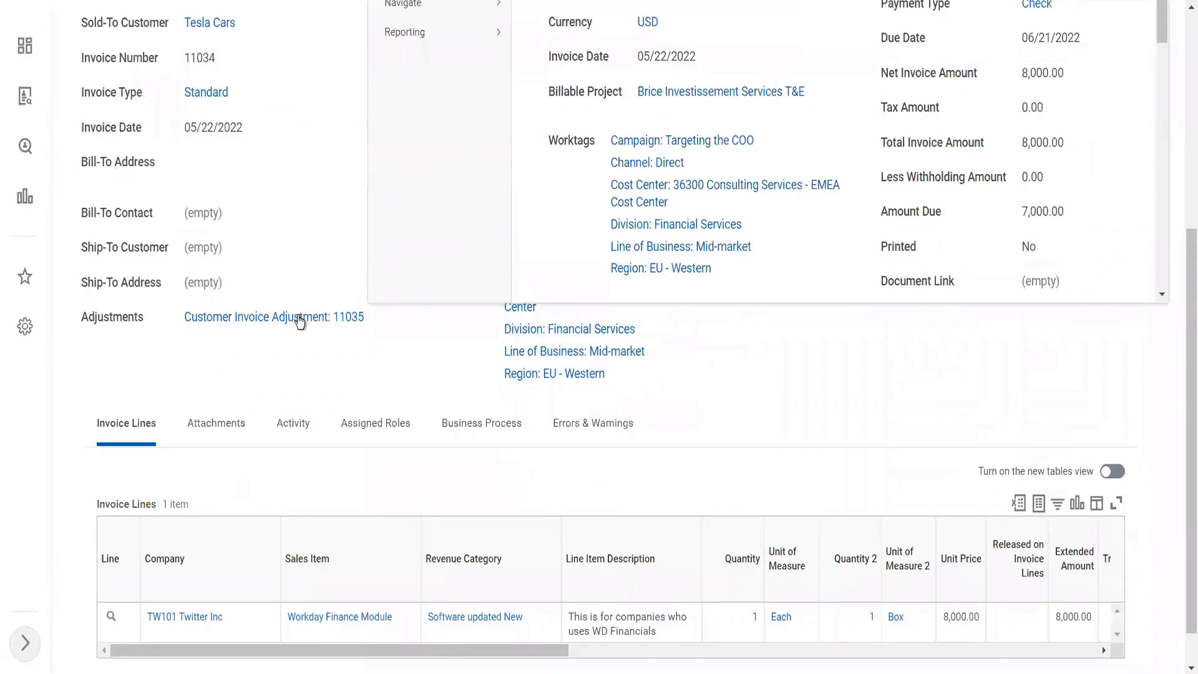
pyautogui.scroll(6, 347, 360)
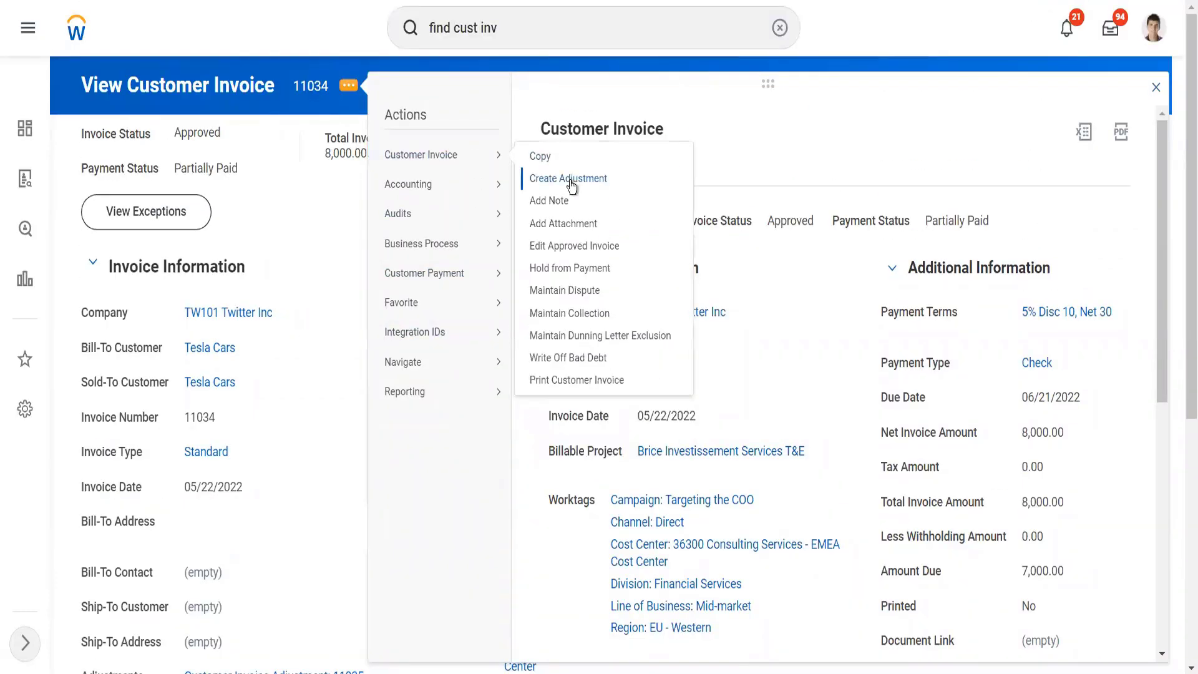
pyautogui.click(570, 181)
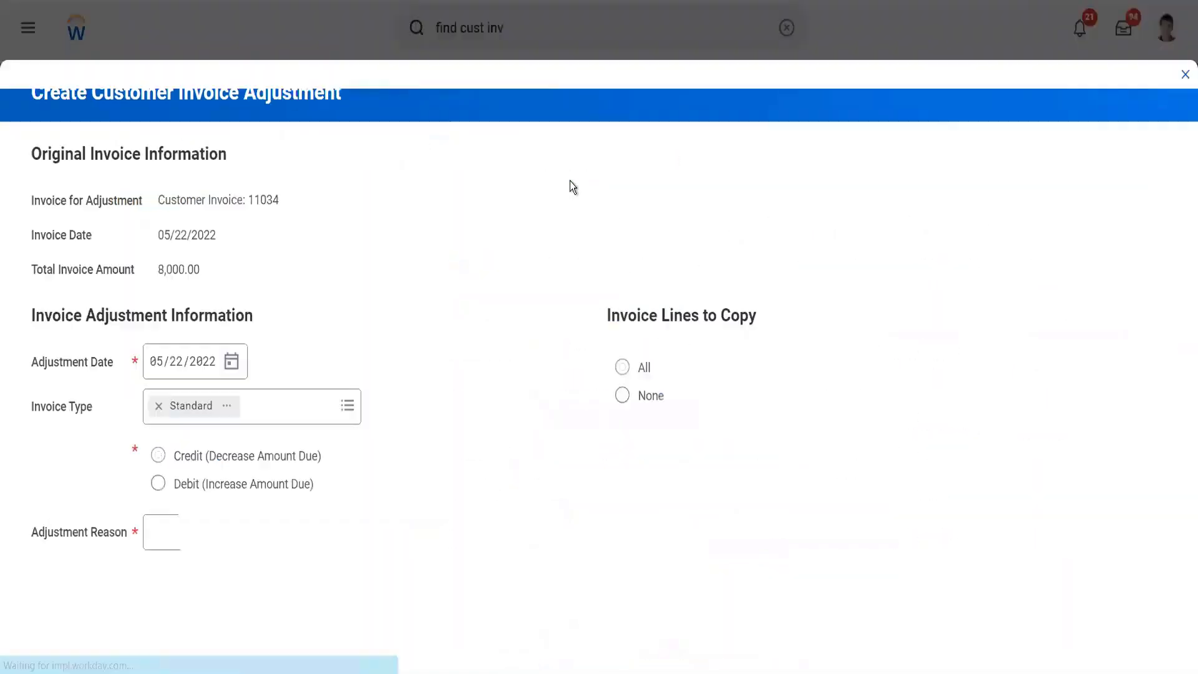
pyautogui.click(286, 492)
pyautogui.click(279, 524)
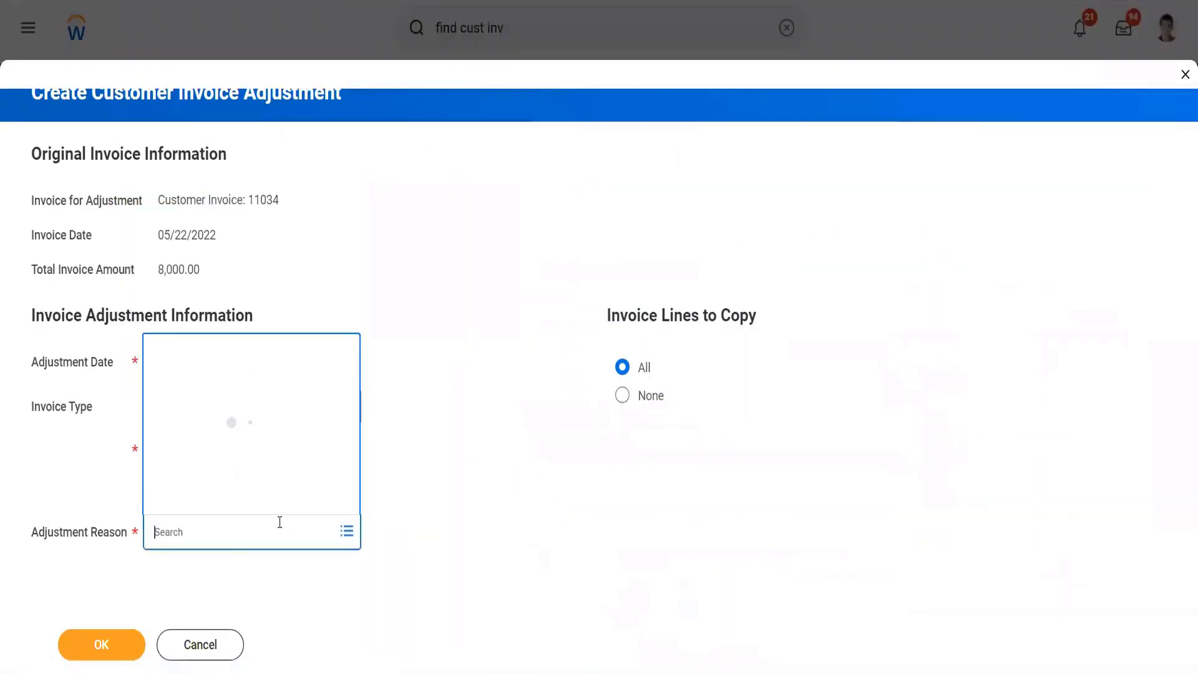
pyautogui.click(232, 417)
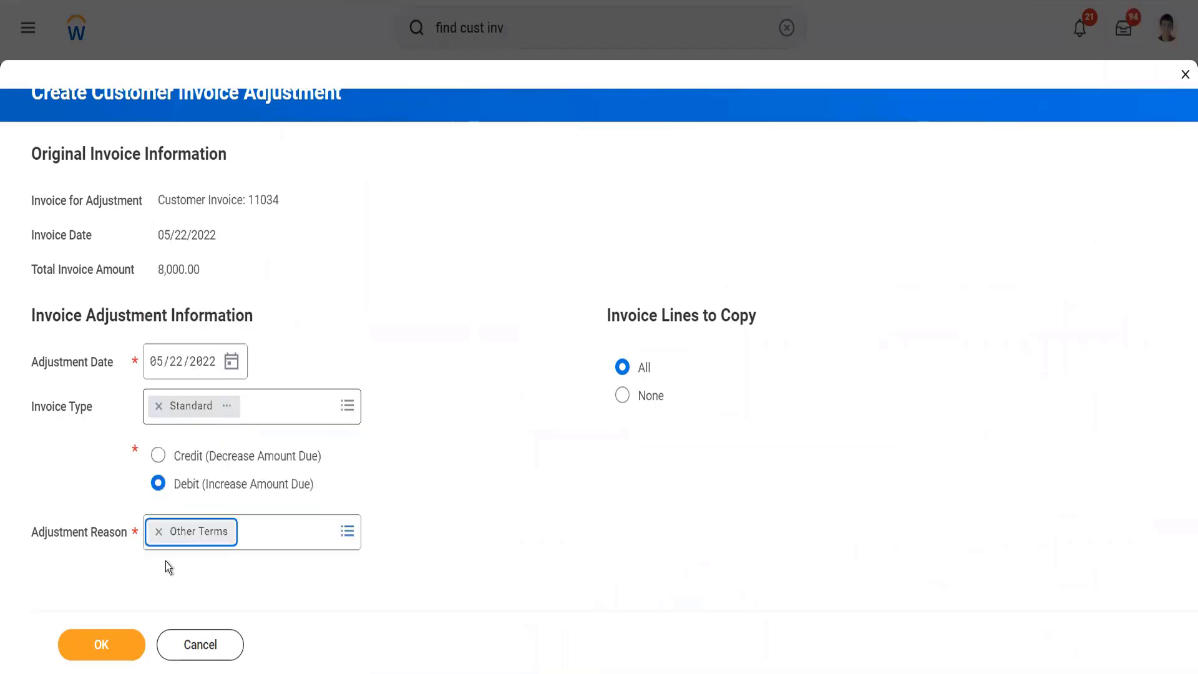
pyautogui.click(117, 655)
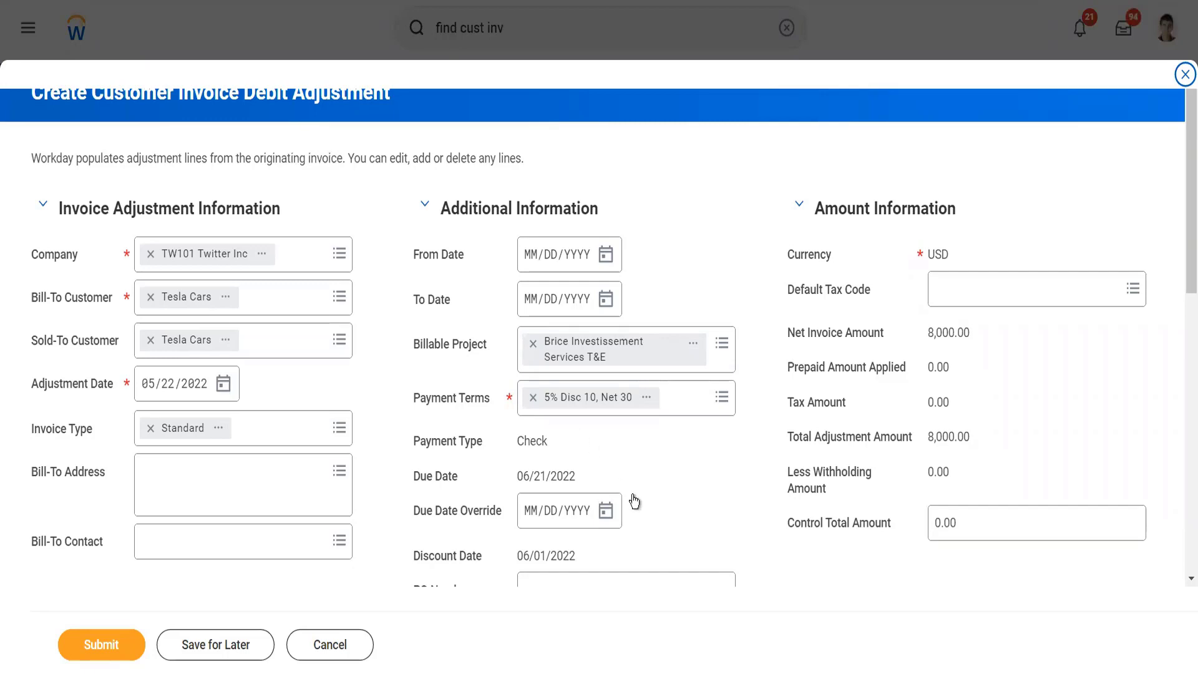
# Step: Set the adjustment line's extended amount to 2,000 and submit the debit adjustment
pyautogui.scroll(-10, 633, 499)
pyautogui.click(729, 543)
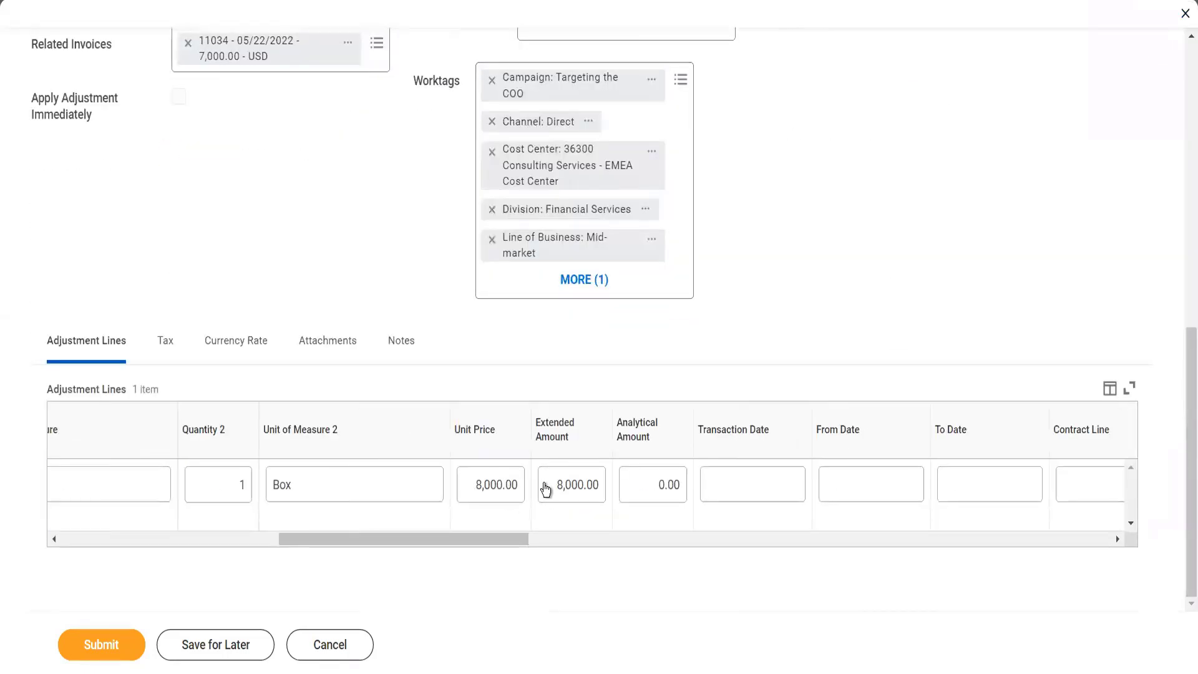
pyautogui.click(559, 493)
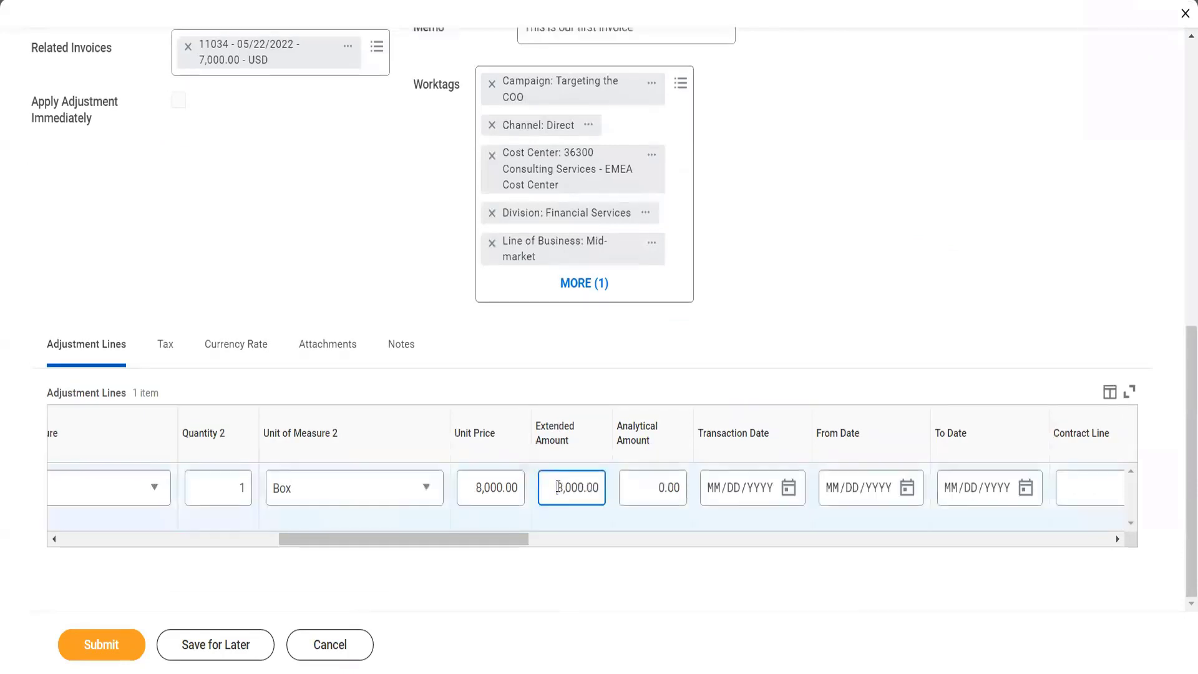
pyautogui.moveTo(558, 487); pyautogui.dragTo(635, 508)
pyautogui.write('2000')
pyautogui.press('Tab')
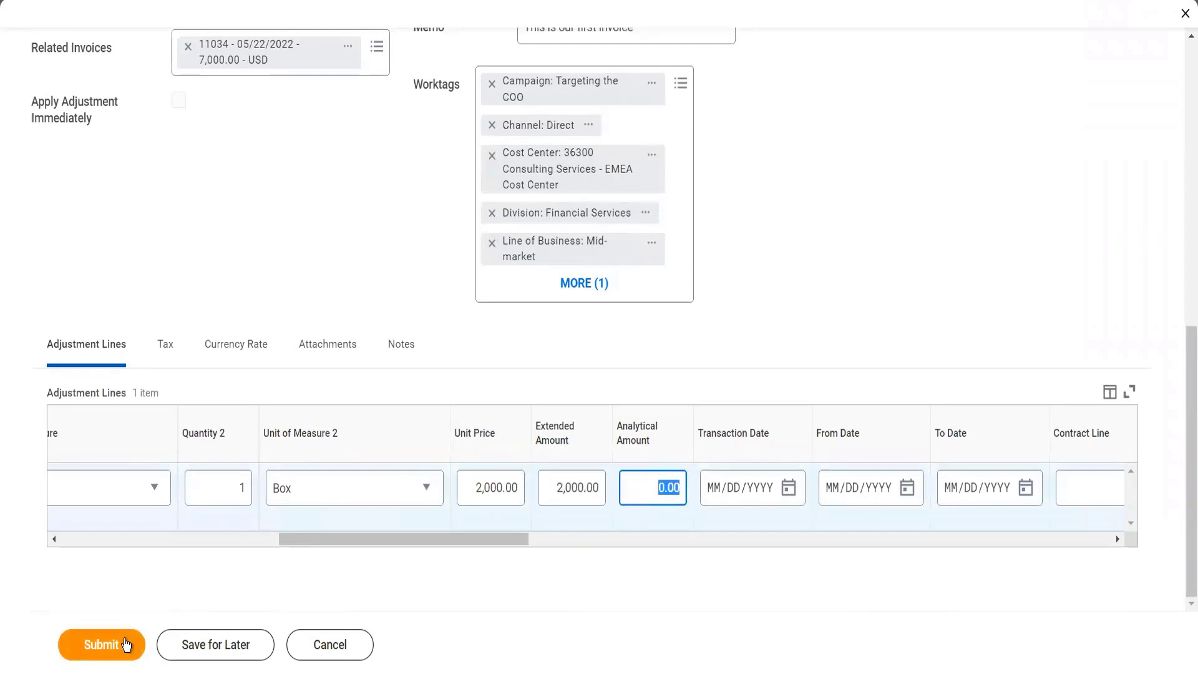
pyautogui.click(125, 638)
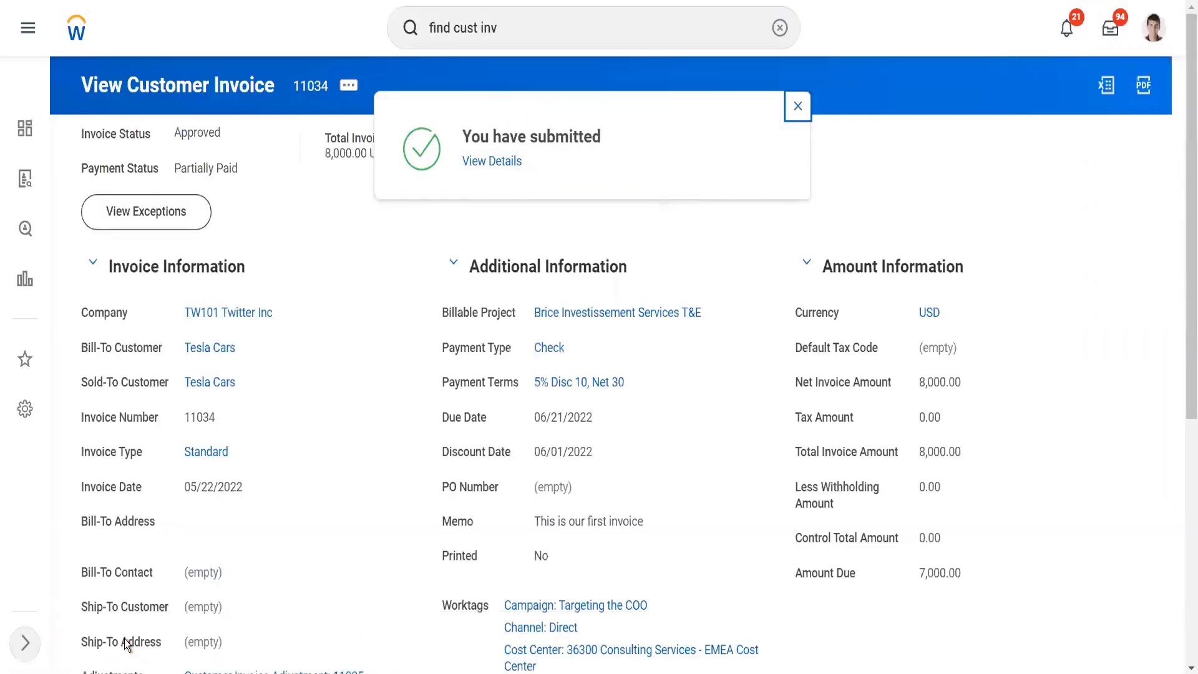
# Step: Review the submitted 2,000 debit adjustment's details and open its related invoice to check the amount due
pyautogui.click(493, 162)
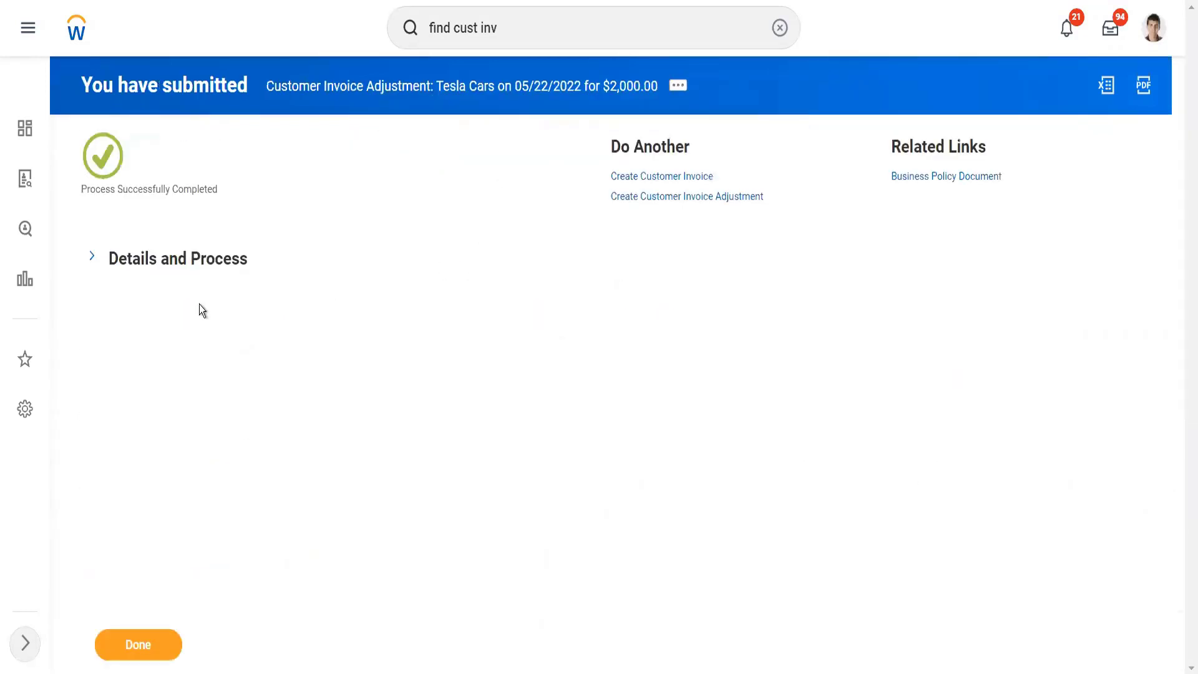
pyautogui.click(204, 264)
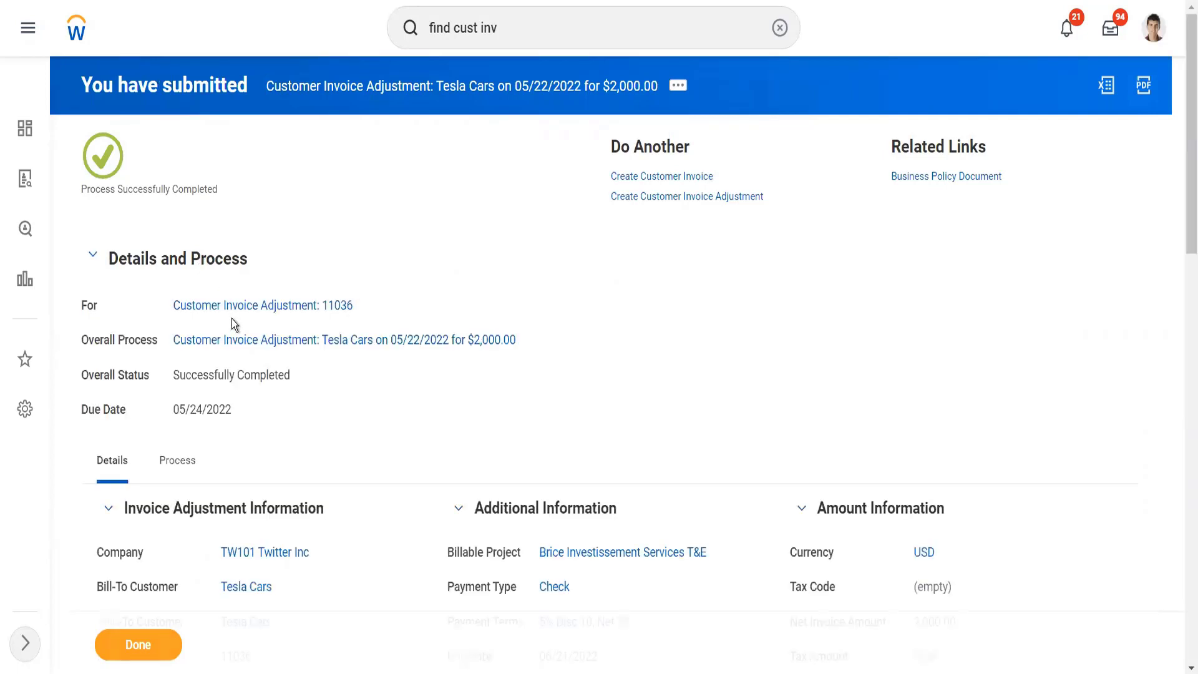
pyautogui.click(270, 307)
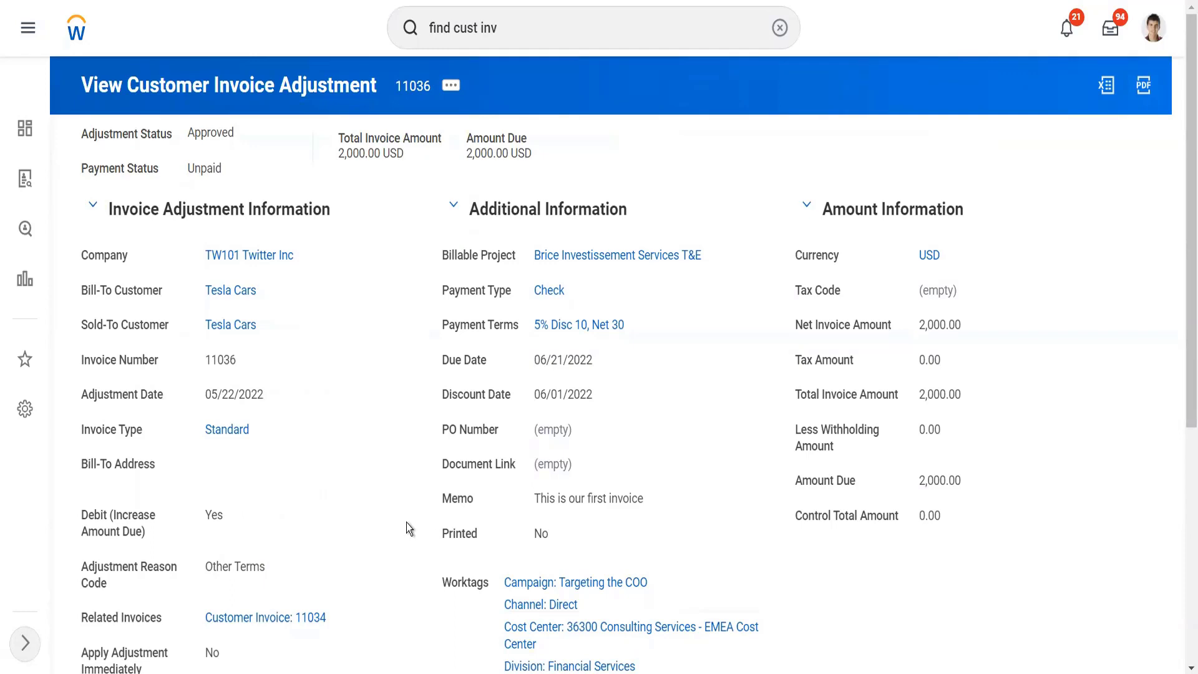
pyautogui.click(313, 619)
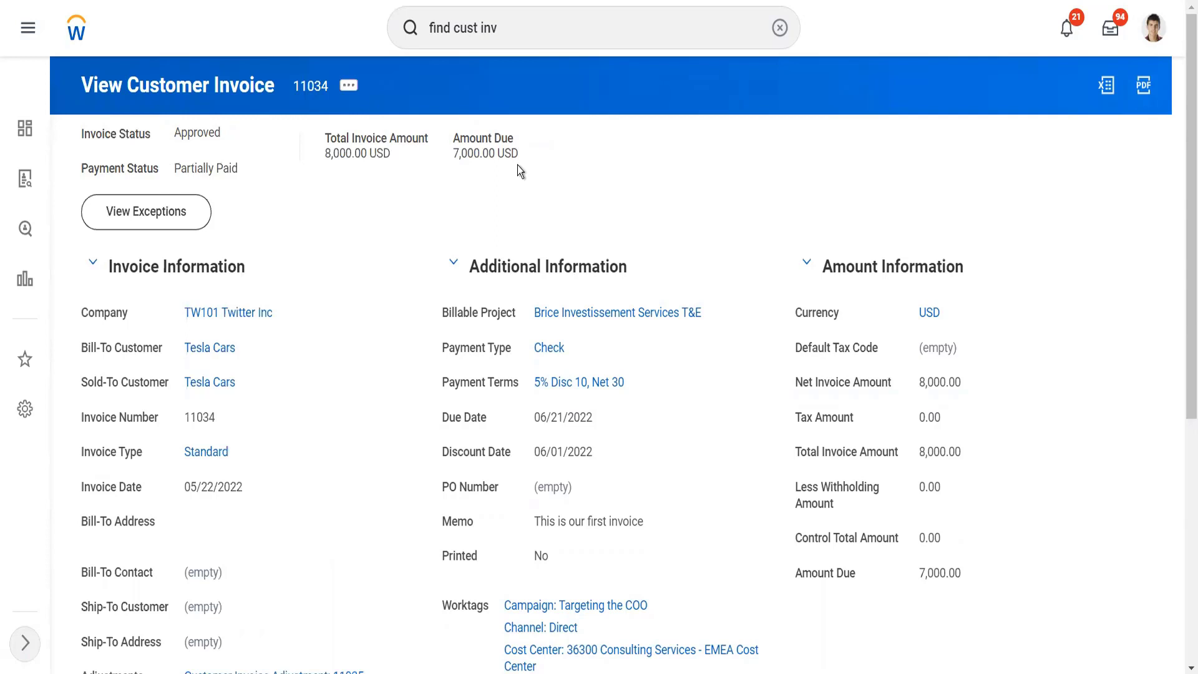
# Step: Open the Tesla Cars customer record from the invoice and review its custom reports and invoice aging
pyautogui.click(221, 356)
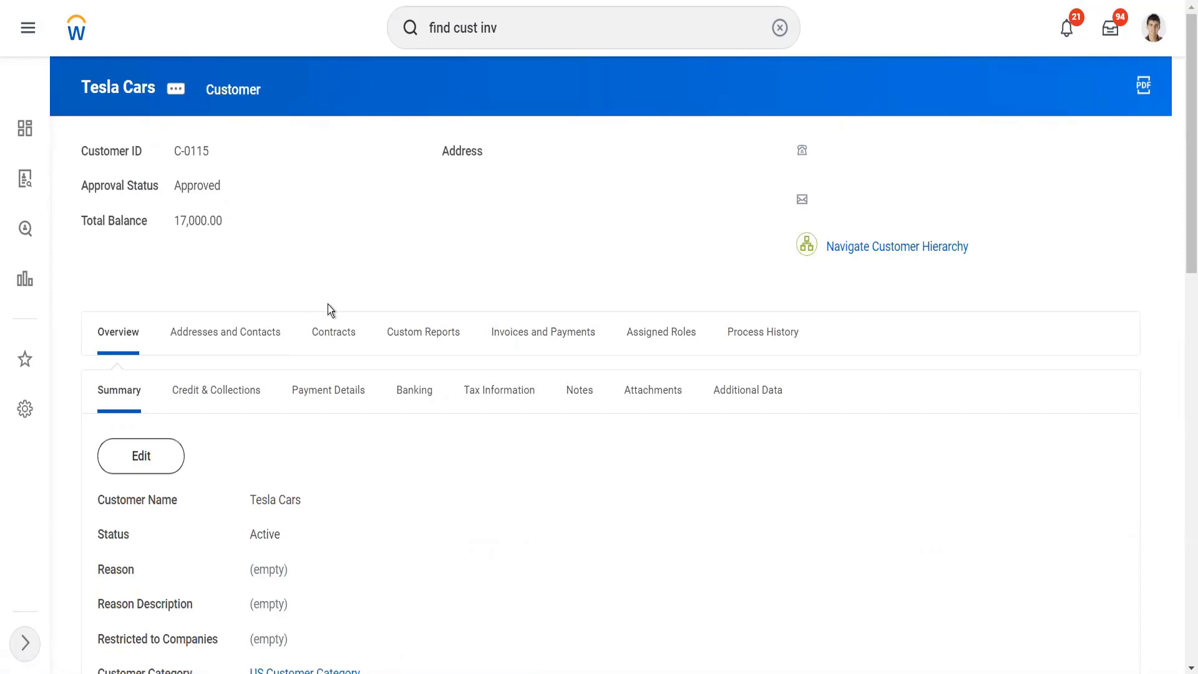
pyautogui.scroll(-1, 328, 310)
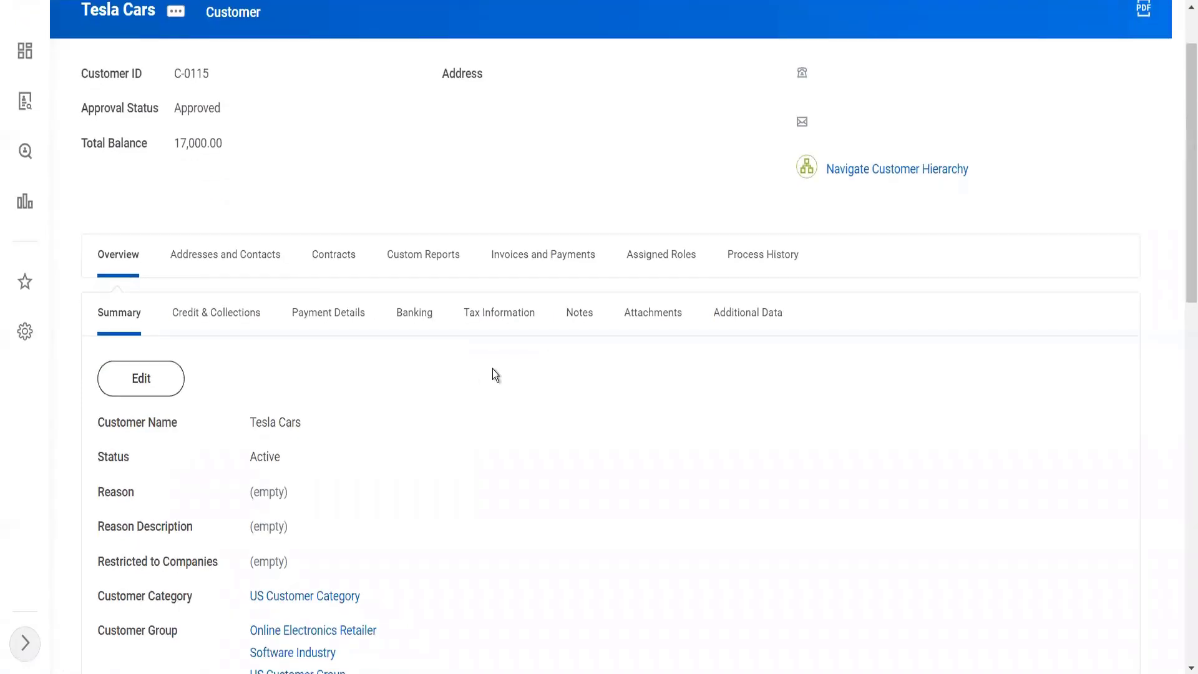
pyautogui.click(408, 257)
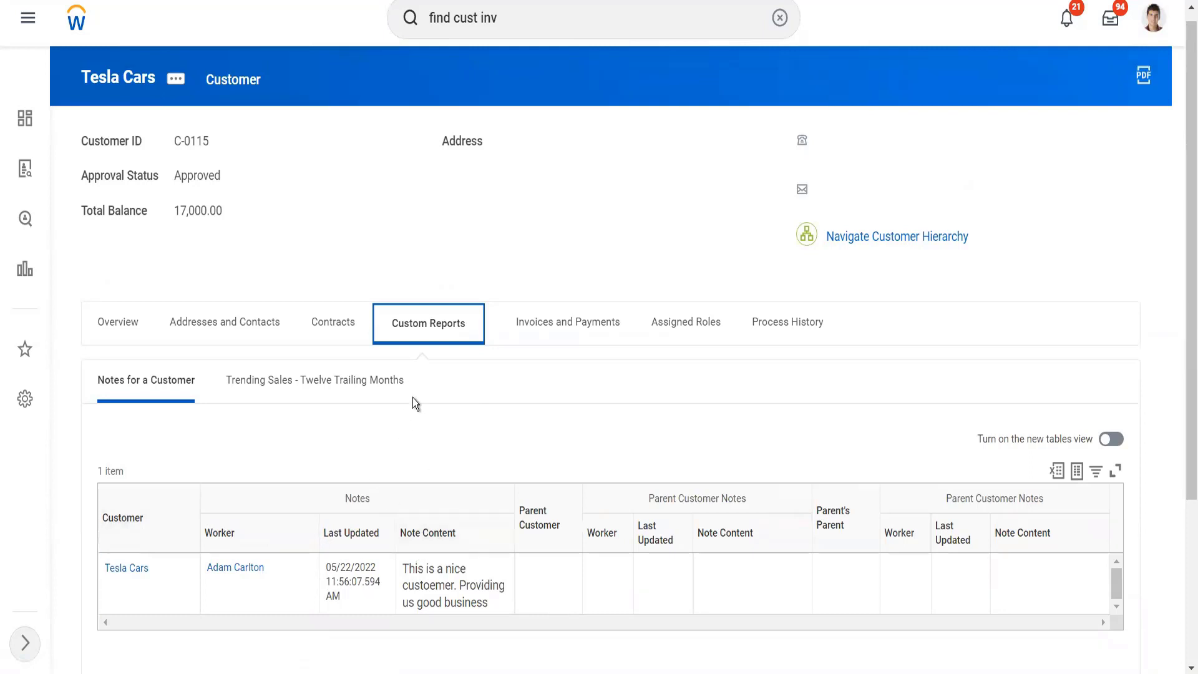
pyautogui.click(548, 330)
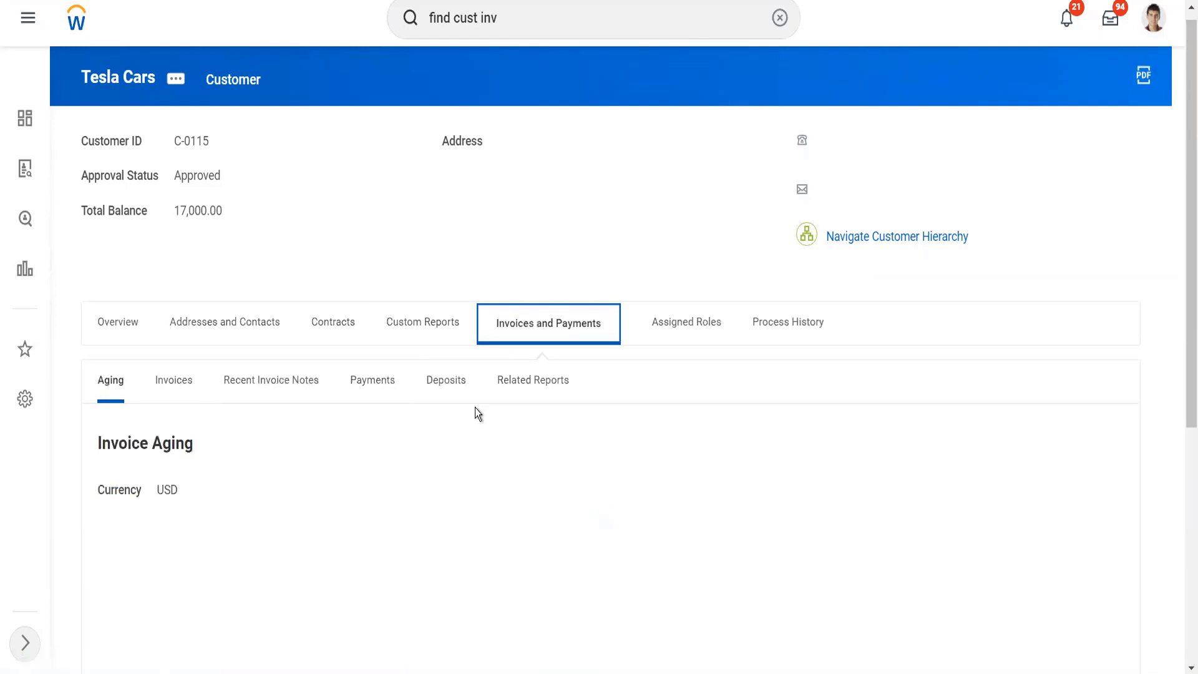
pyautogui.scroll(-5, 526, 439)
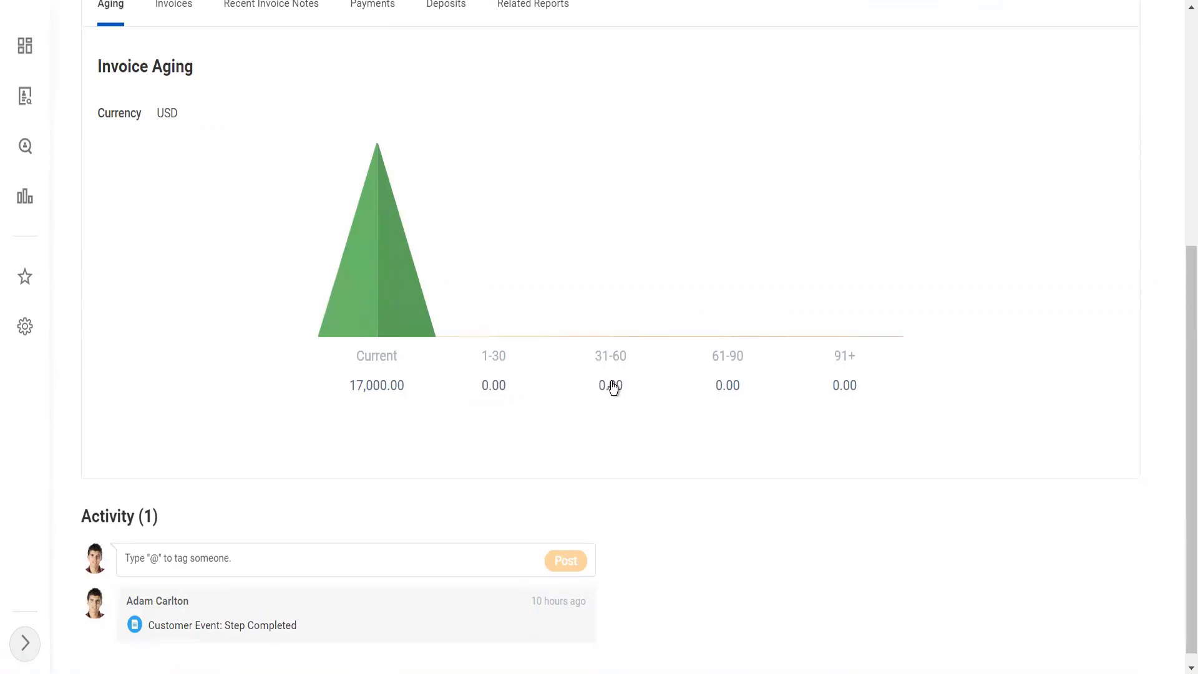
pyautogui.scroll(3, 614, 388)
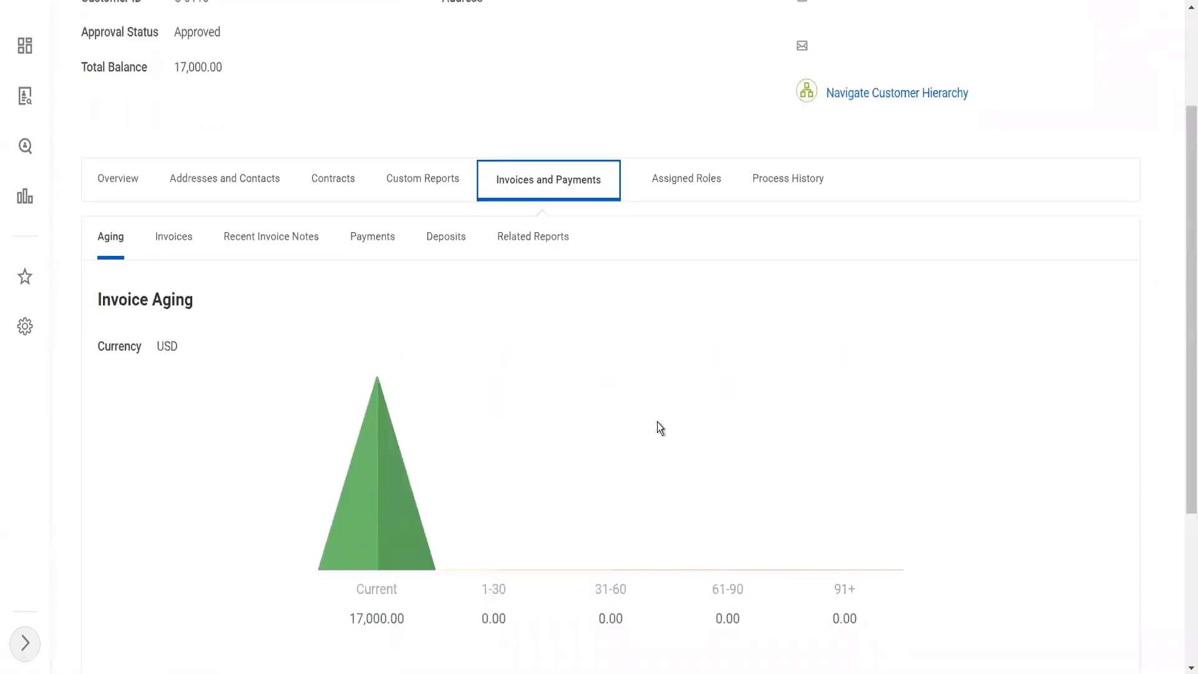
# Step: Review Tesla Cars' recent invoices, payment options and deposits, and list its related reports
pyautogui.click(193, 237)
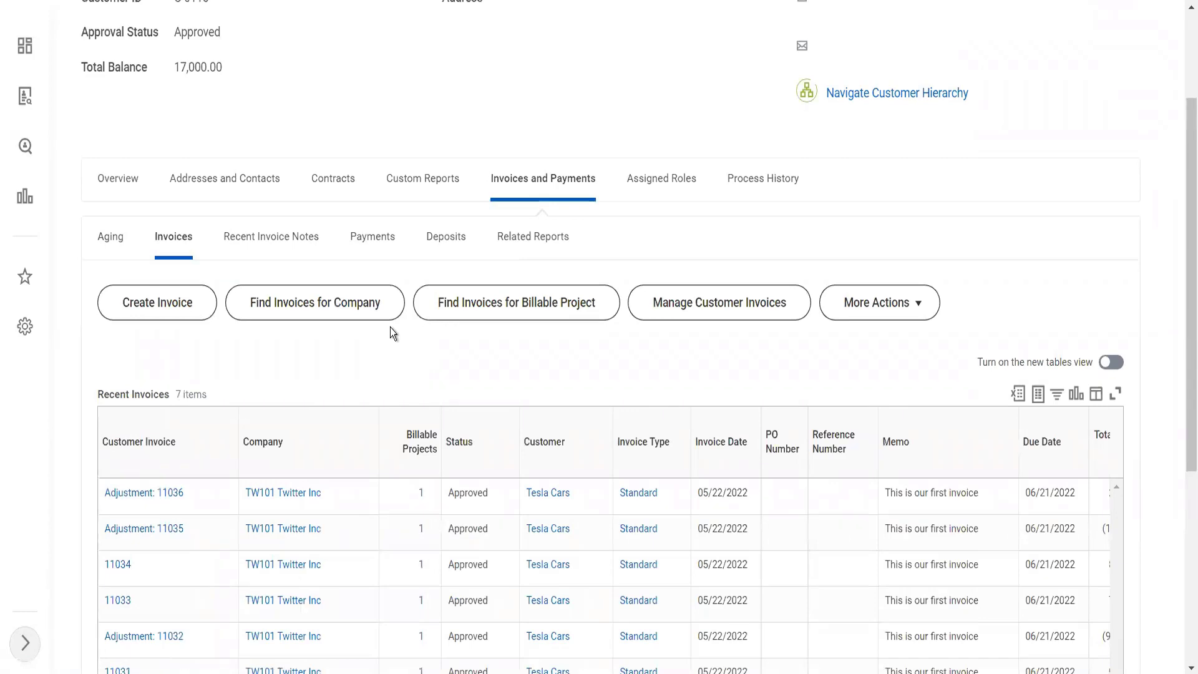
pyautogui.scroll(-3, 391, 327)
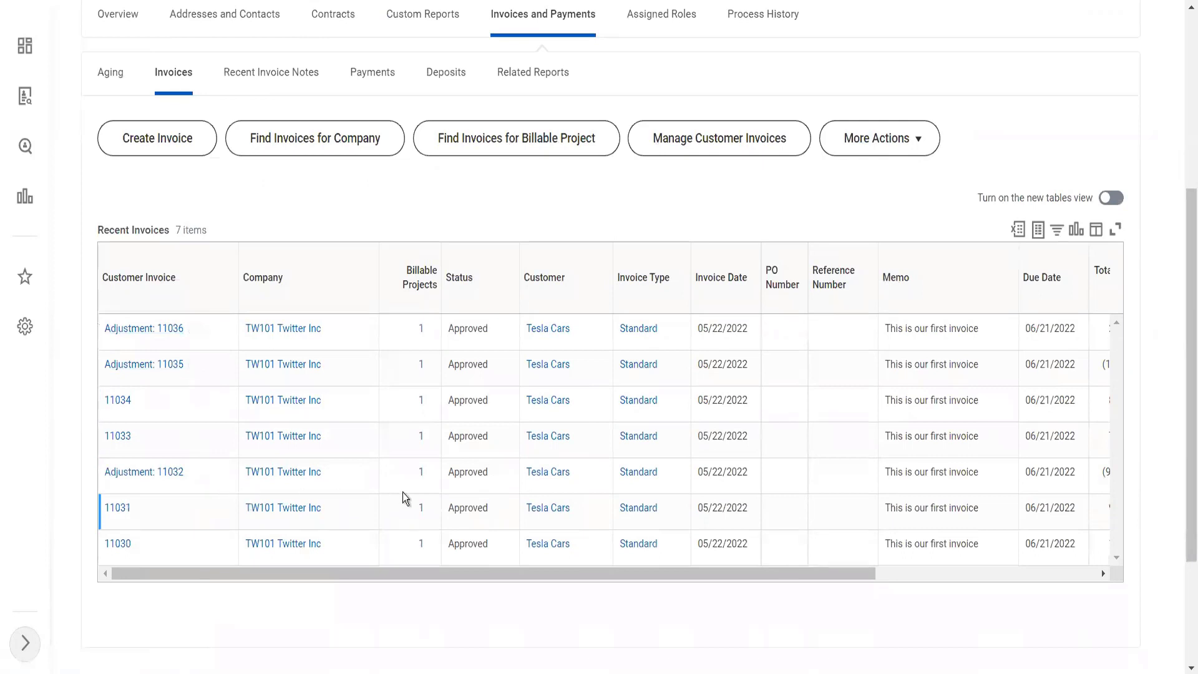
pyautogui.click(384, 78)
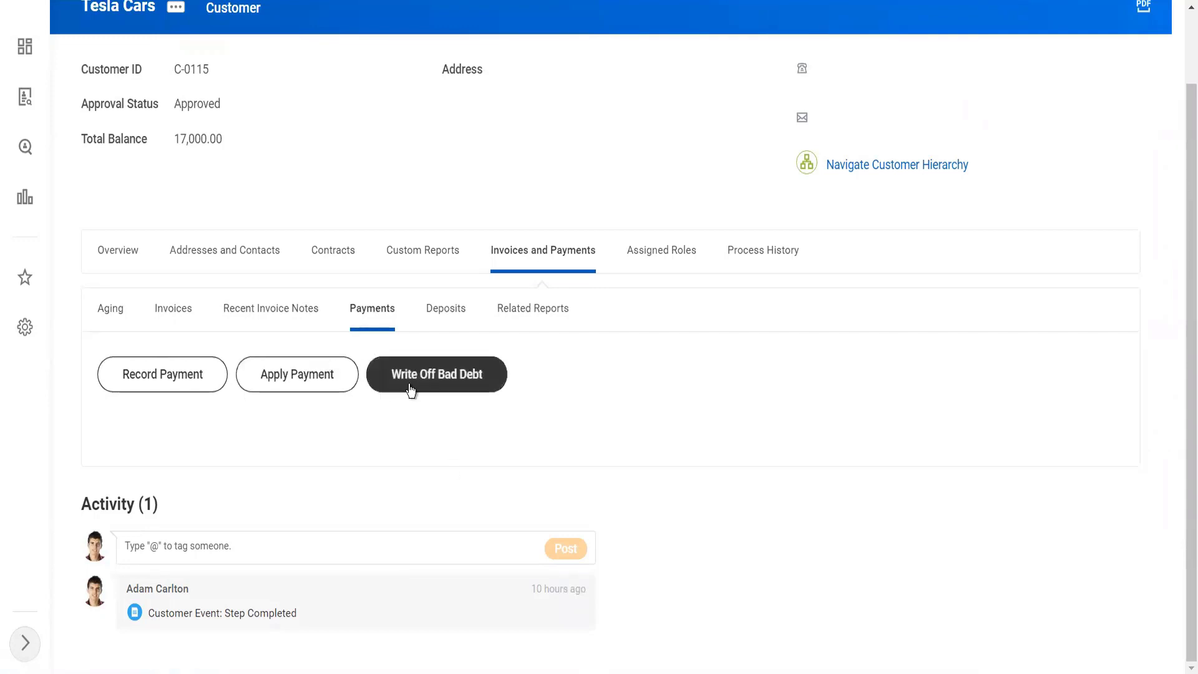
pyautogui.click(461, 312)
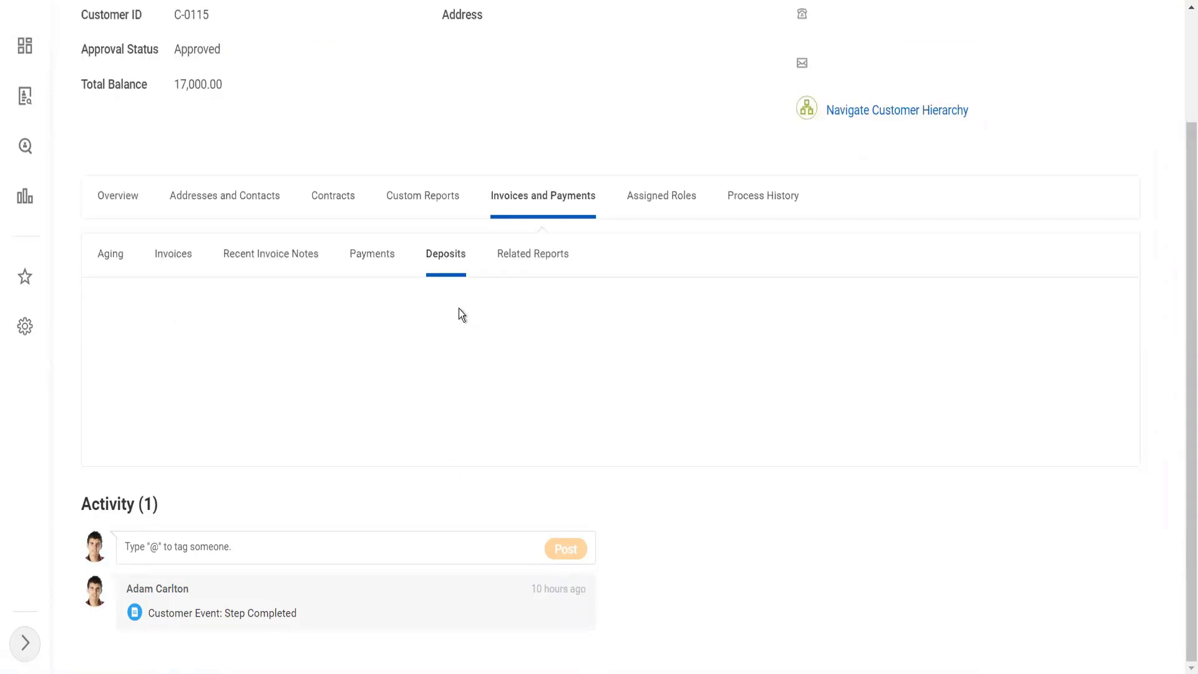
pyautogui.click(527, 308)
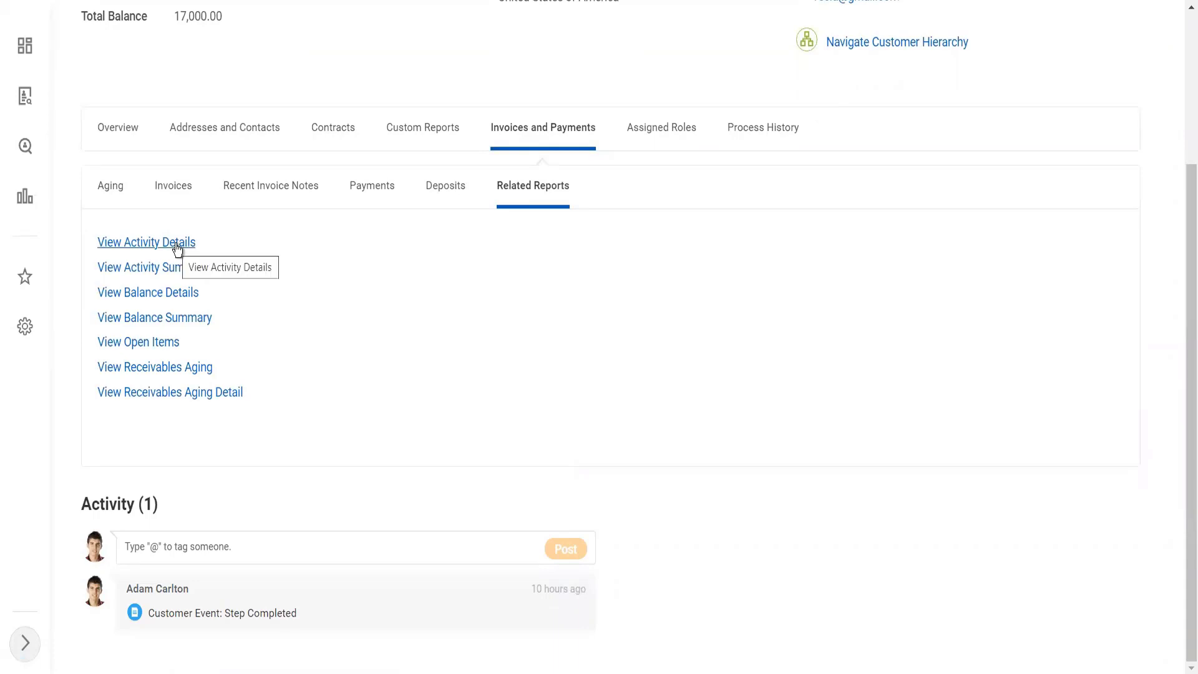
# Step: Open the Receivables Aging report for Tesla Cars in a new browser tab and set its company to TW101 Twitter Inc
pyautogui.rightClick(167, 374)
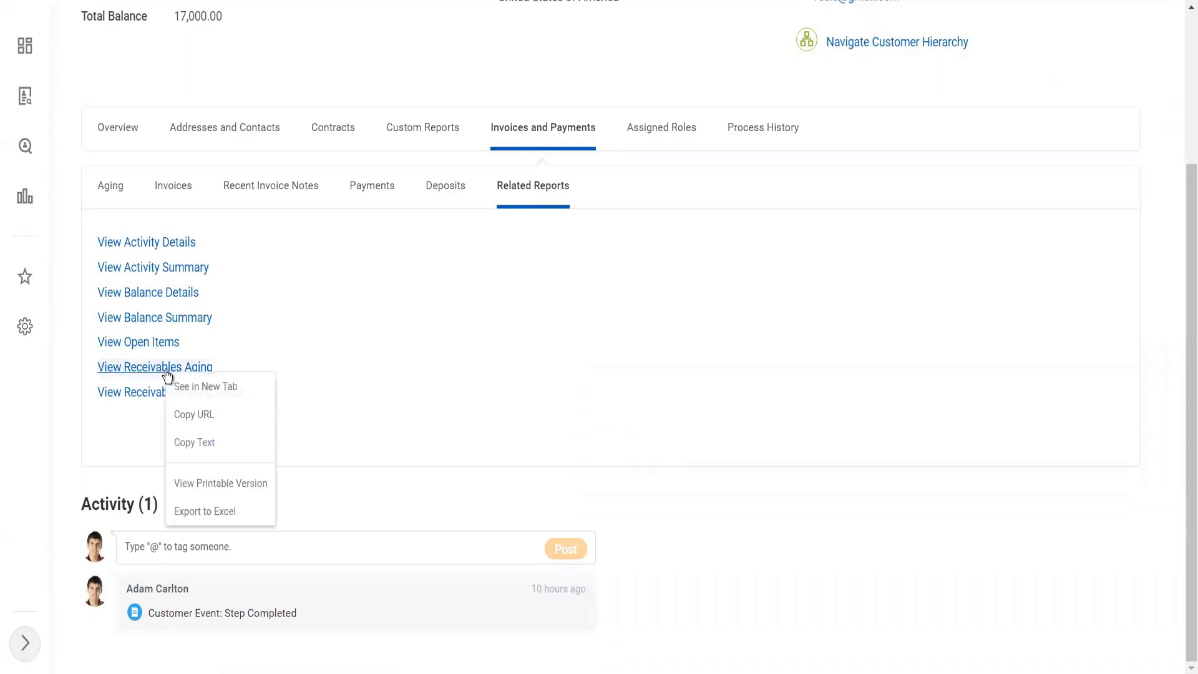
pyautogui.click(181, 386)
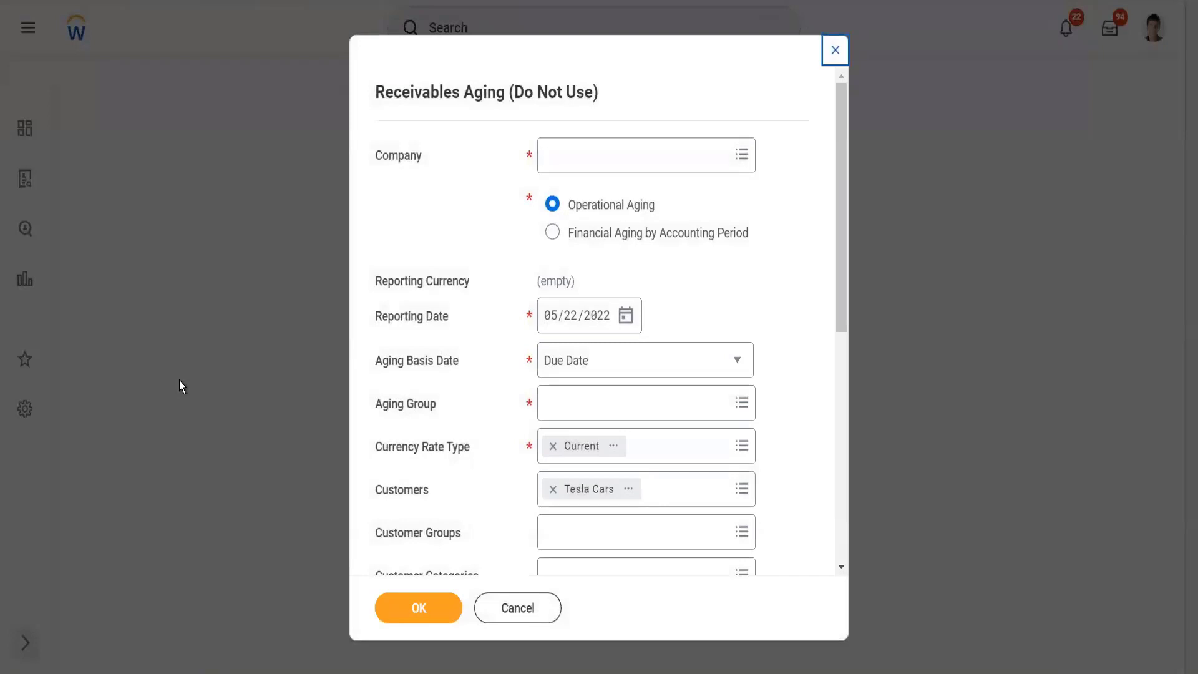
pyautogui.click(562, 164)
pyautogui.write('tw')
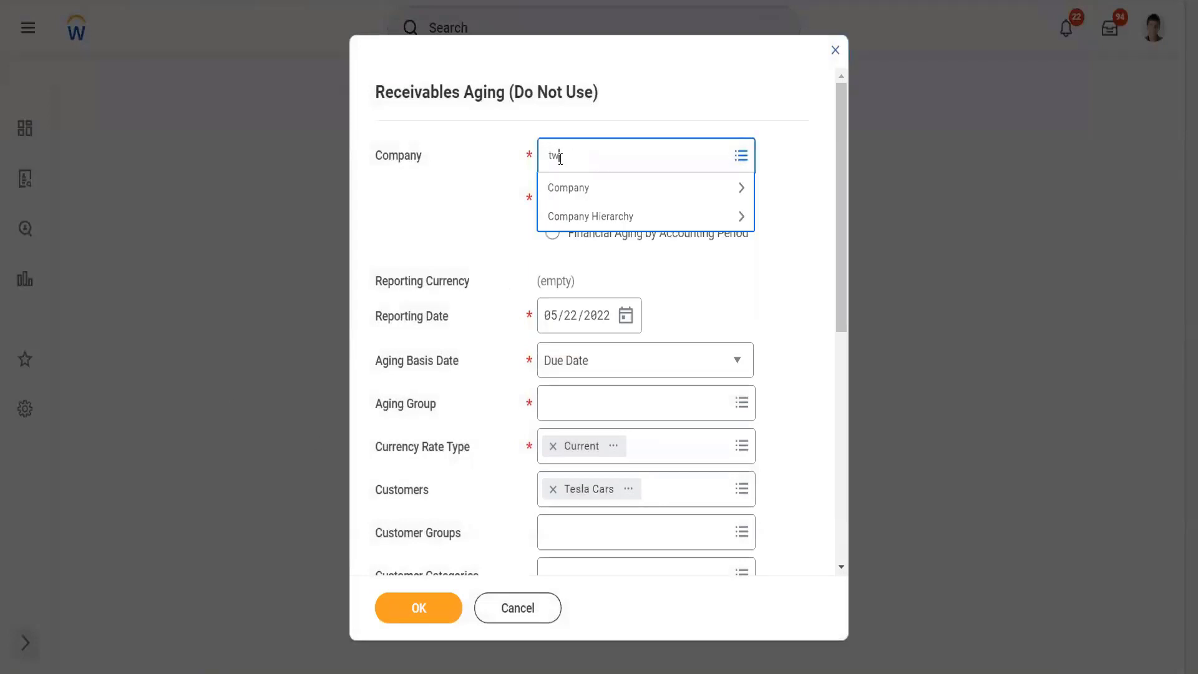
pyautogui.write('itter')
pyautogui.press('Return')
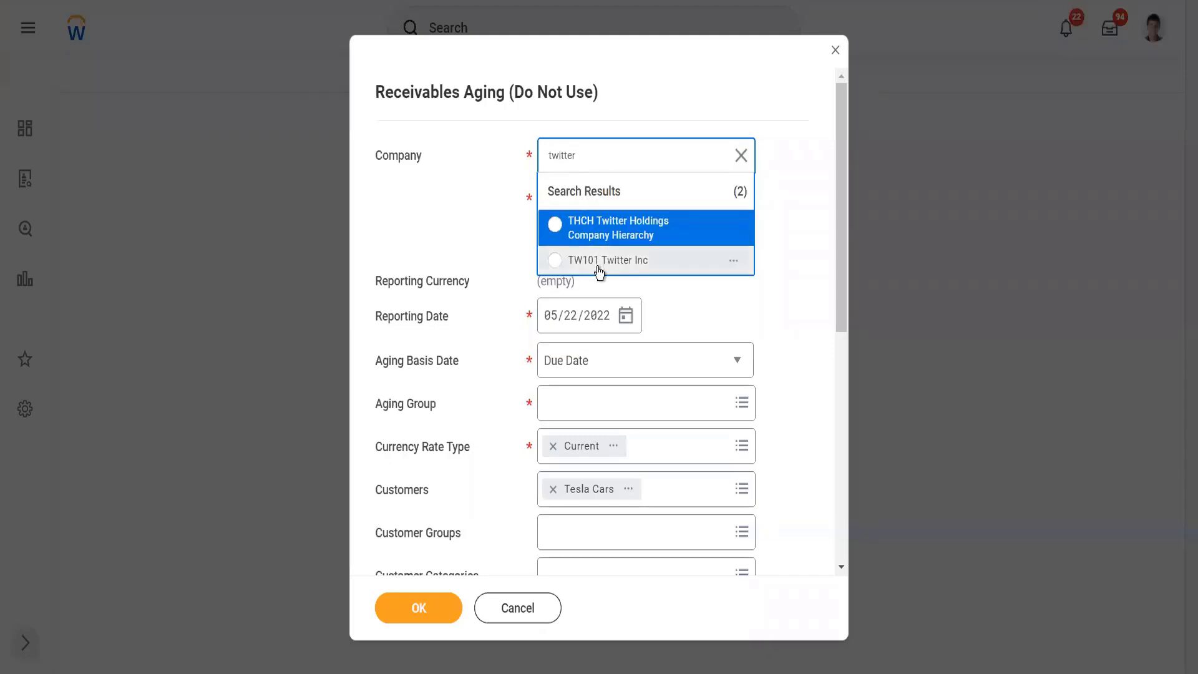
pyautogui.click(599, 268)
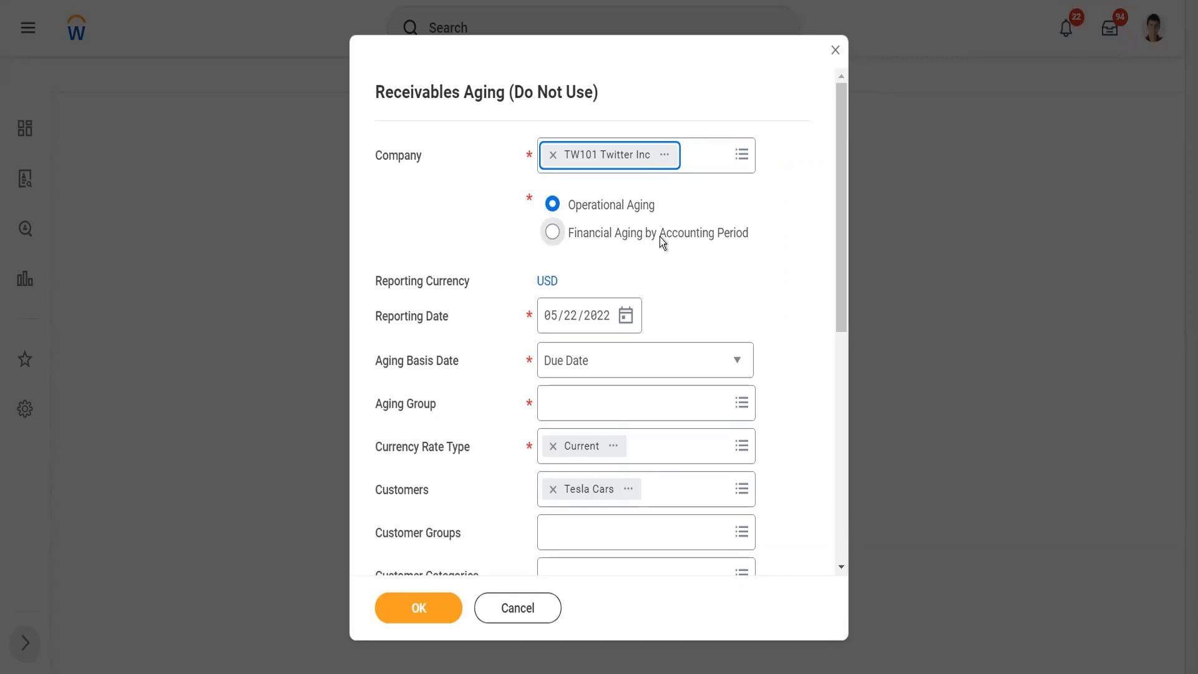
# Step: Set the aging group to Standard, keep Due Date as the aging basis, and run the receivables aging report
pyautogui.scroll(-1, 600, 344)
pyautogui.click(598, 345)
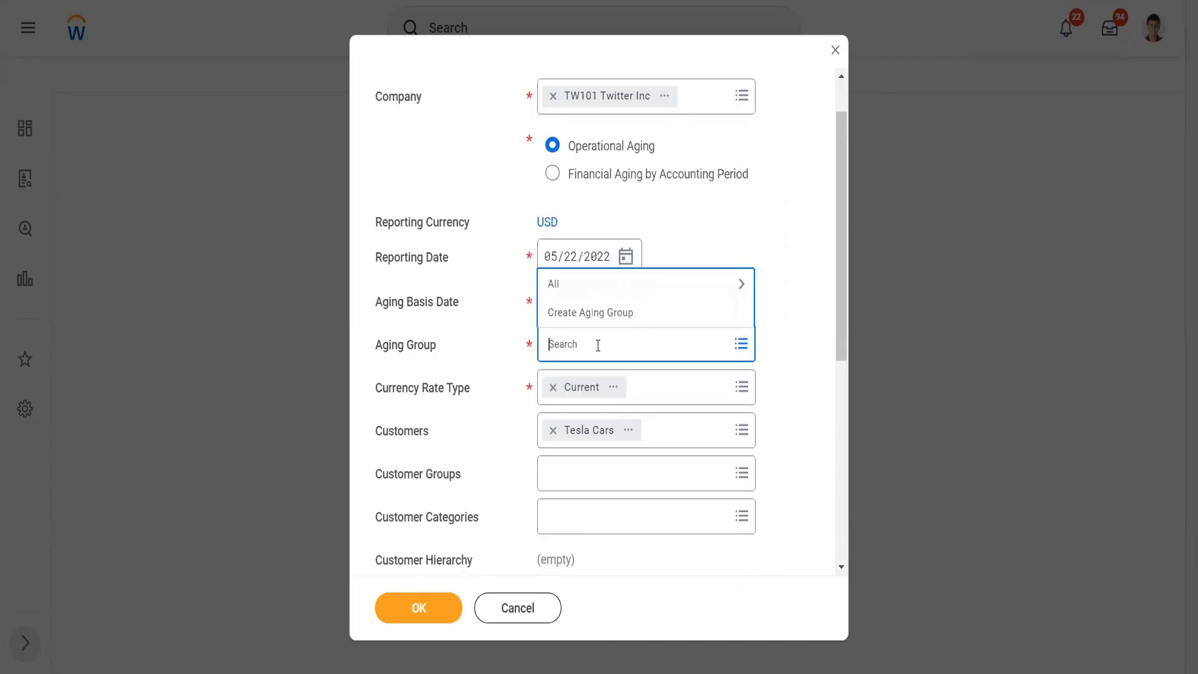
pyautogui.click(585, 290)
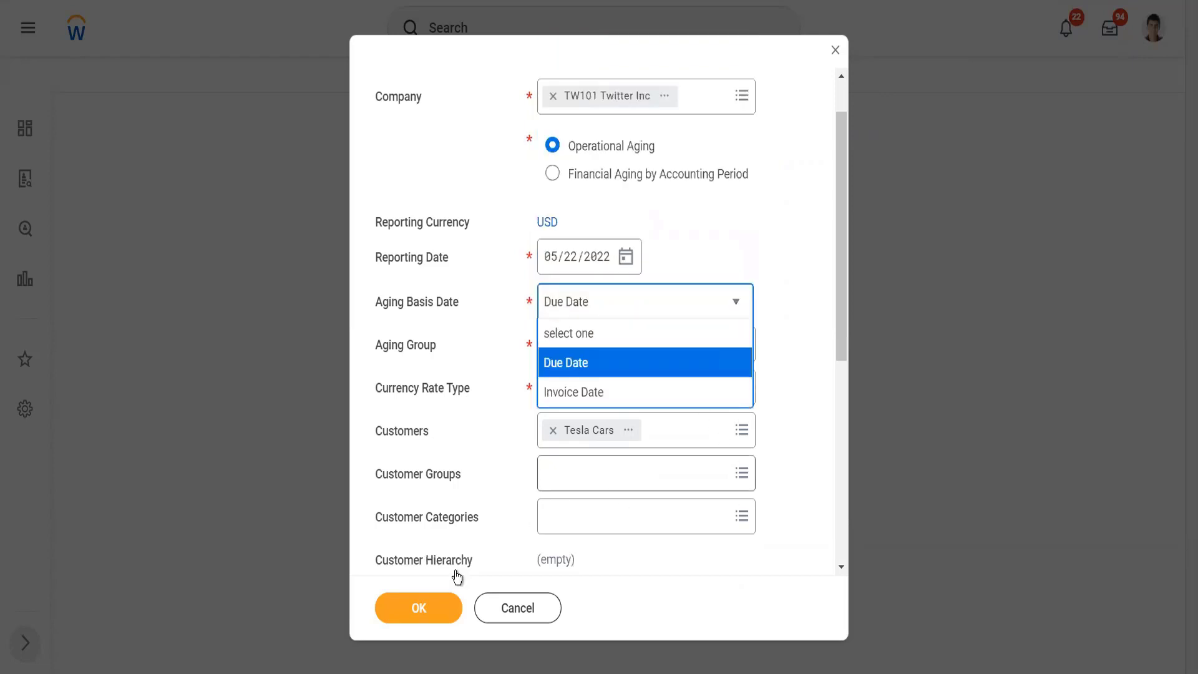
pyautogui.click(493, 503)
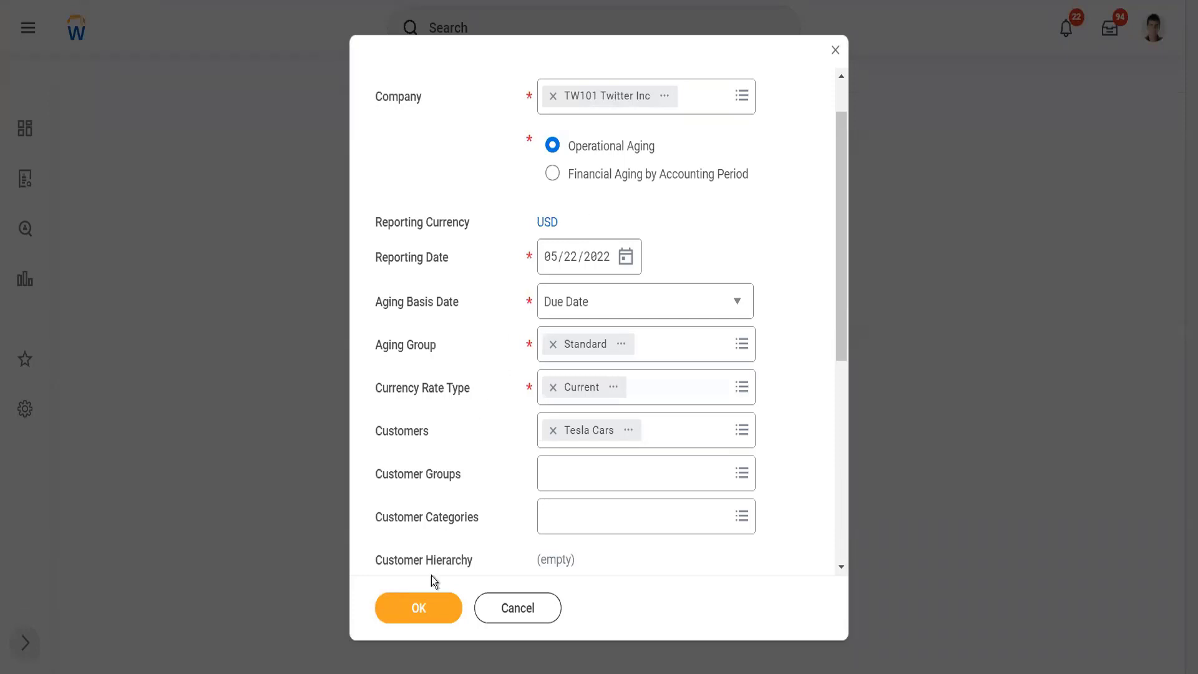
pyautogui.click(420, 606)
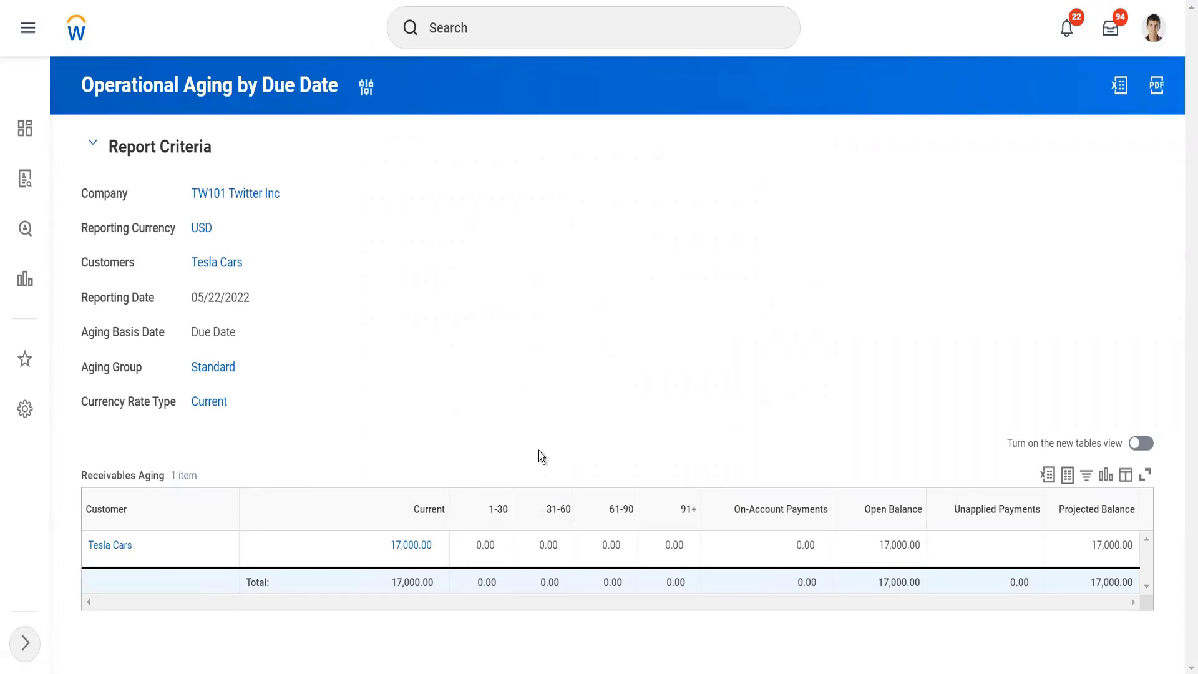
# Step: Return to the Tesla Cars customer record from the aging report and list its related invoice and payment reports
pyautogui.click(221, 263)
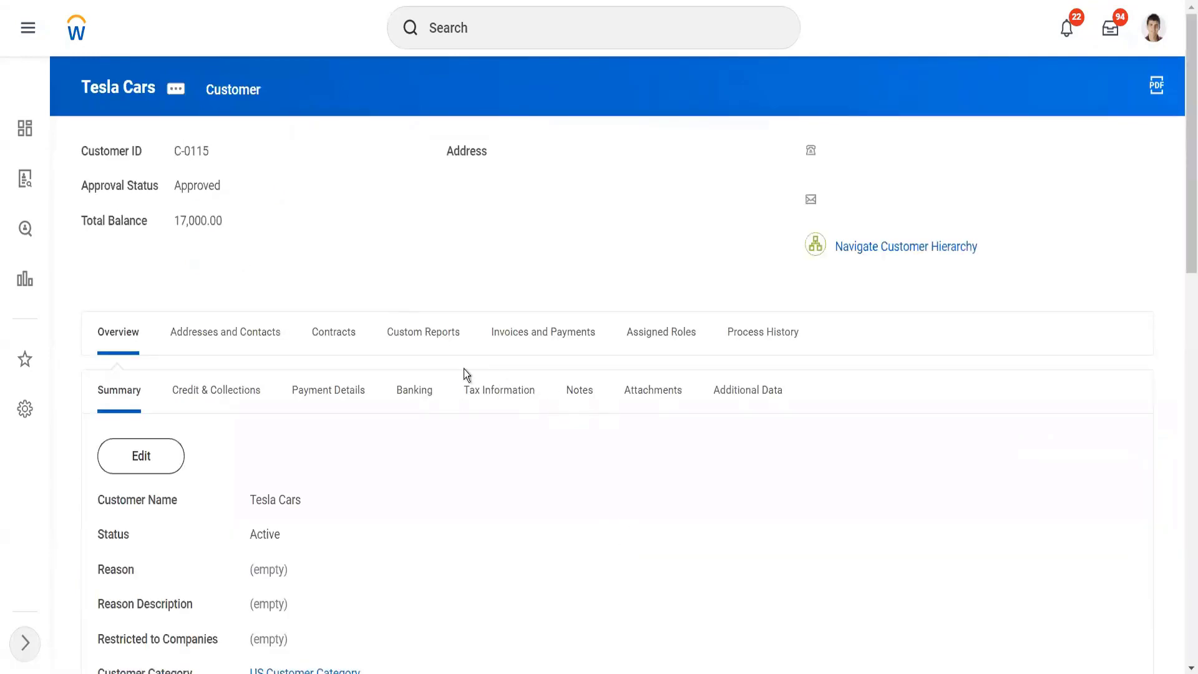
pyautogui.click(569, 349)
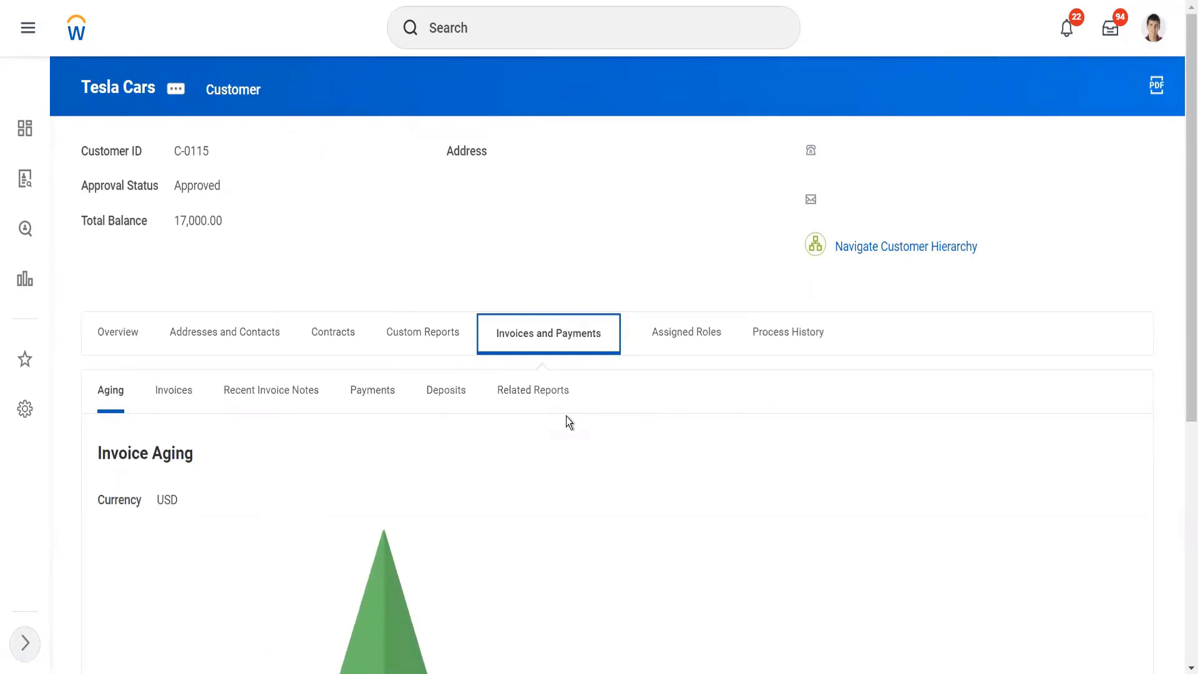
pyautogui.scroll(-4, 567, 417)
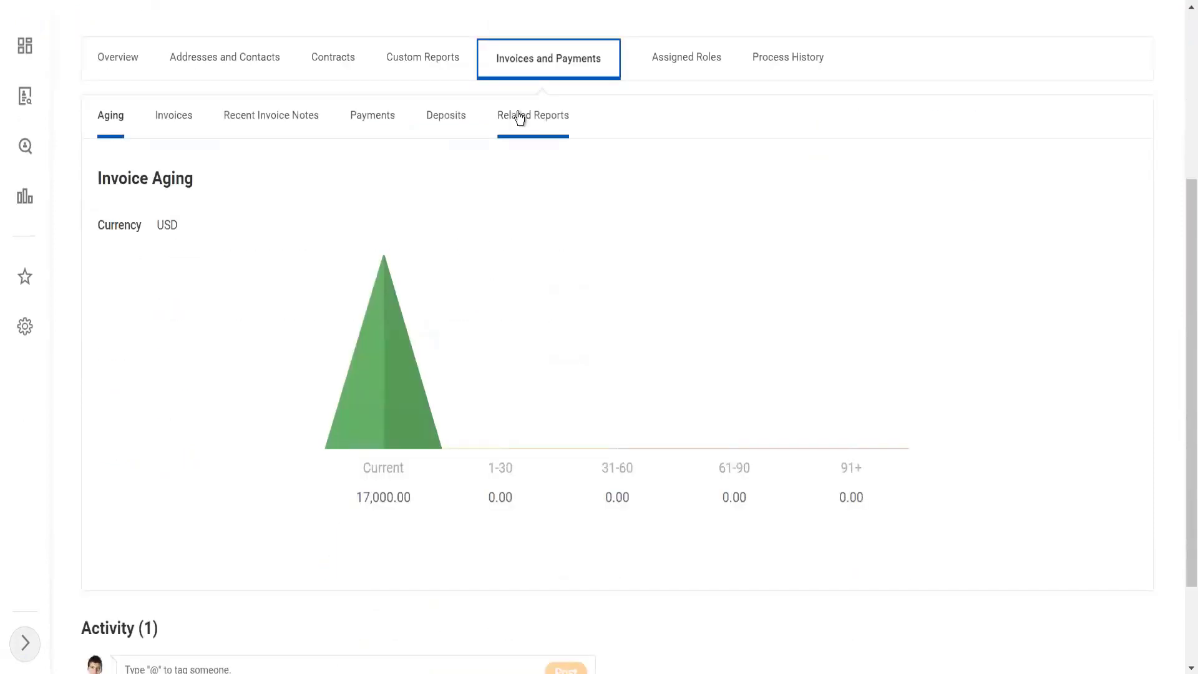
pyautogui.click(518, 116)
pyautogui.scroll(-1, 536, 337)
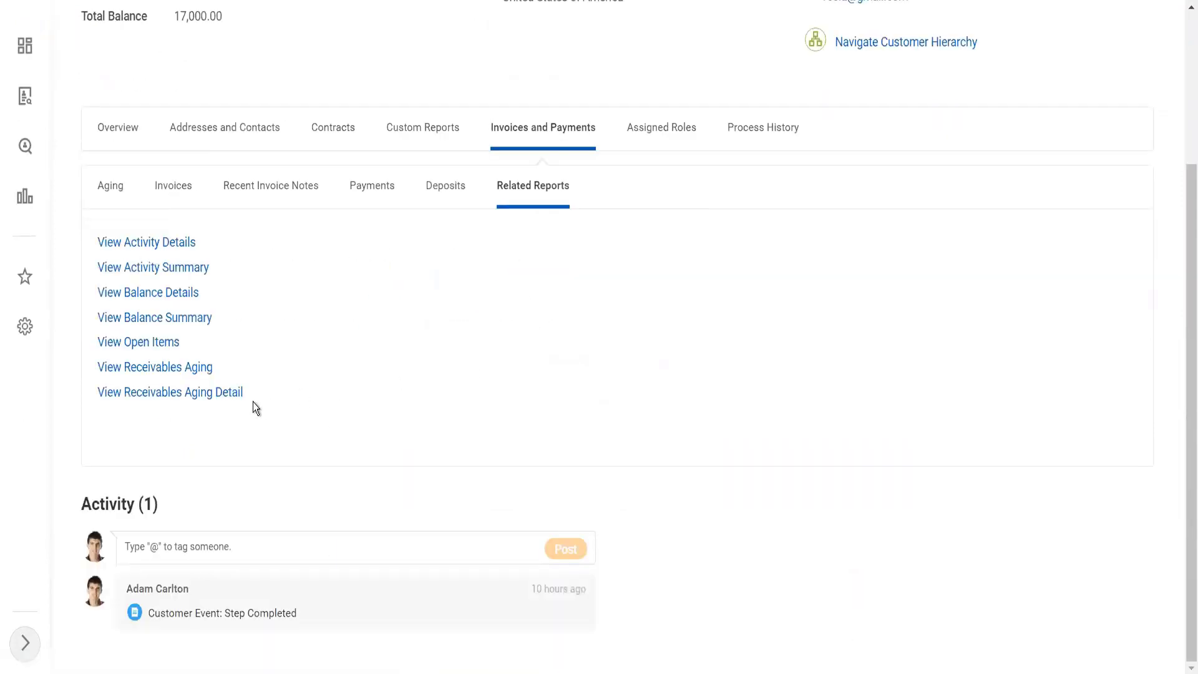
# Step: Run the Customer Activity Summary report on Tesla Cars for company TW101 Twitter Inc
pyautogui.click(177, 271)
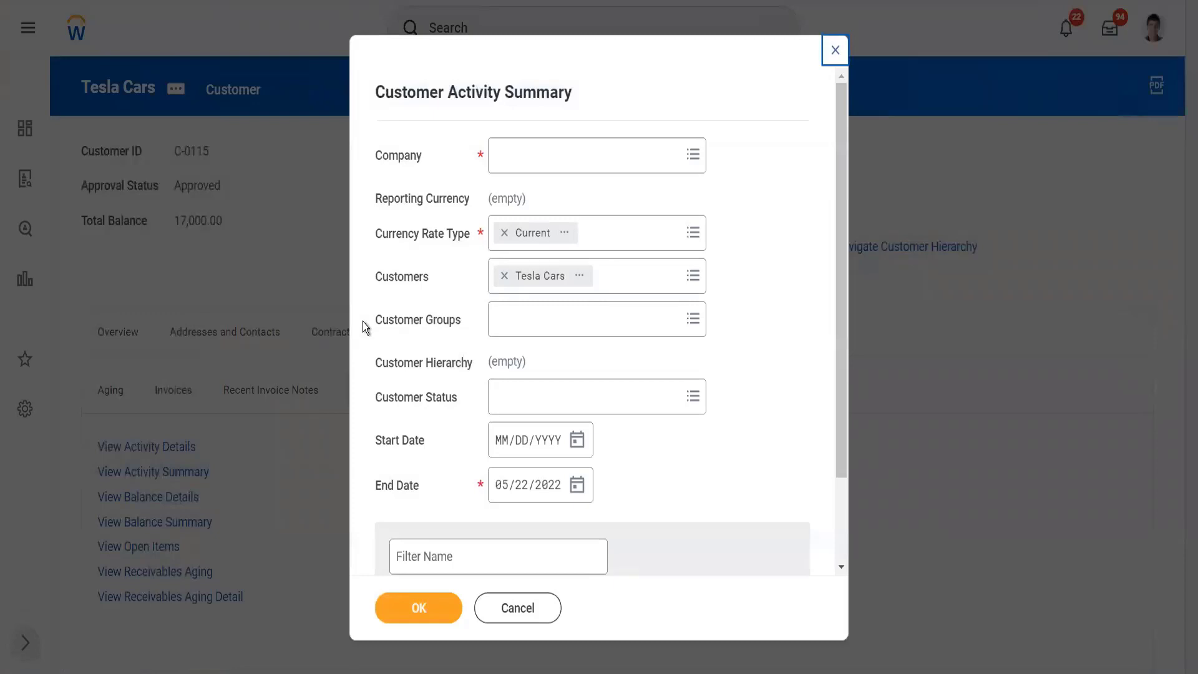
pyautogui.click(519, 156)
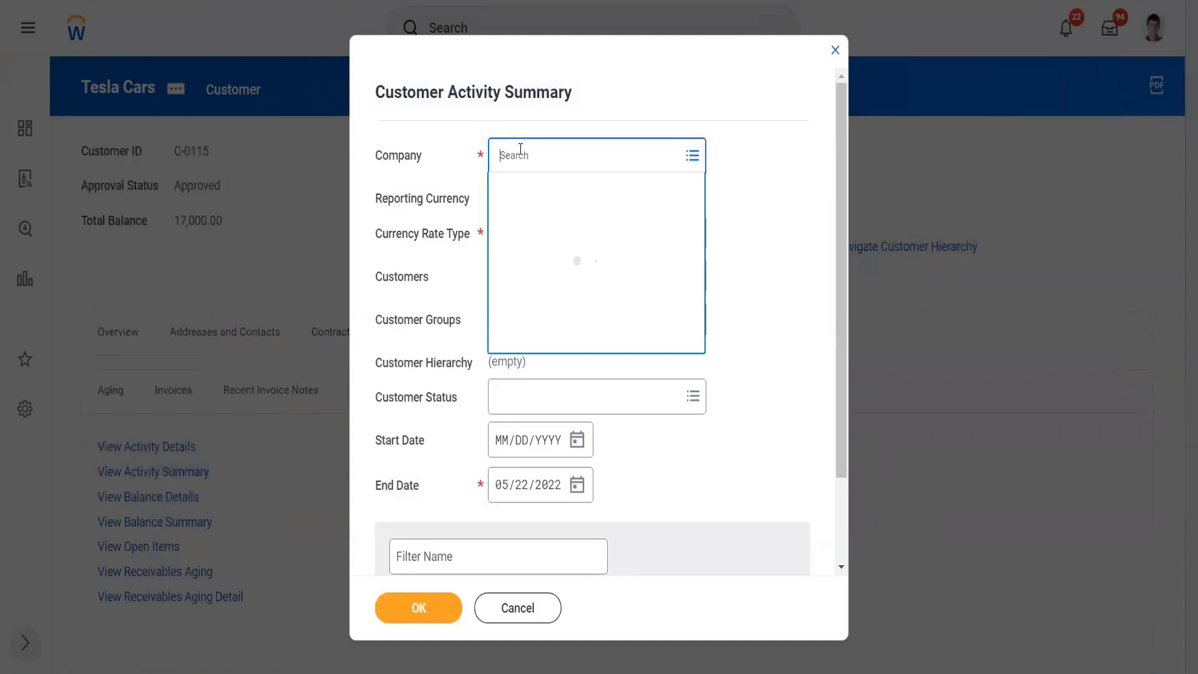
pyautogui.write('tw')
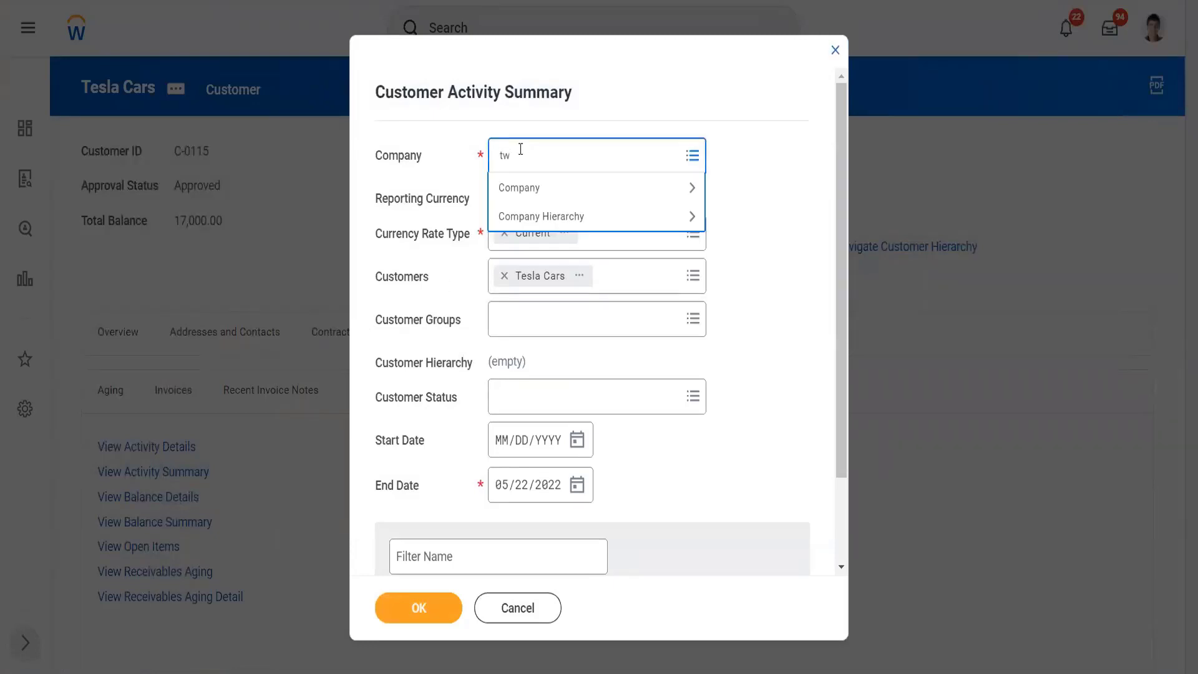
pyautogui.write('itter')
pyautogui.press('Return')
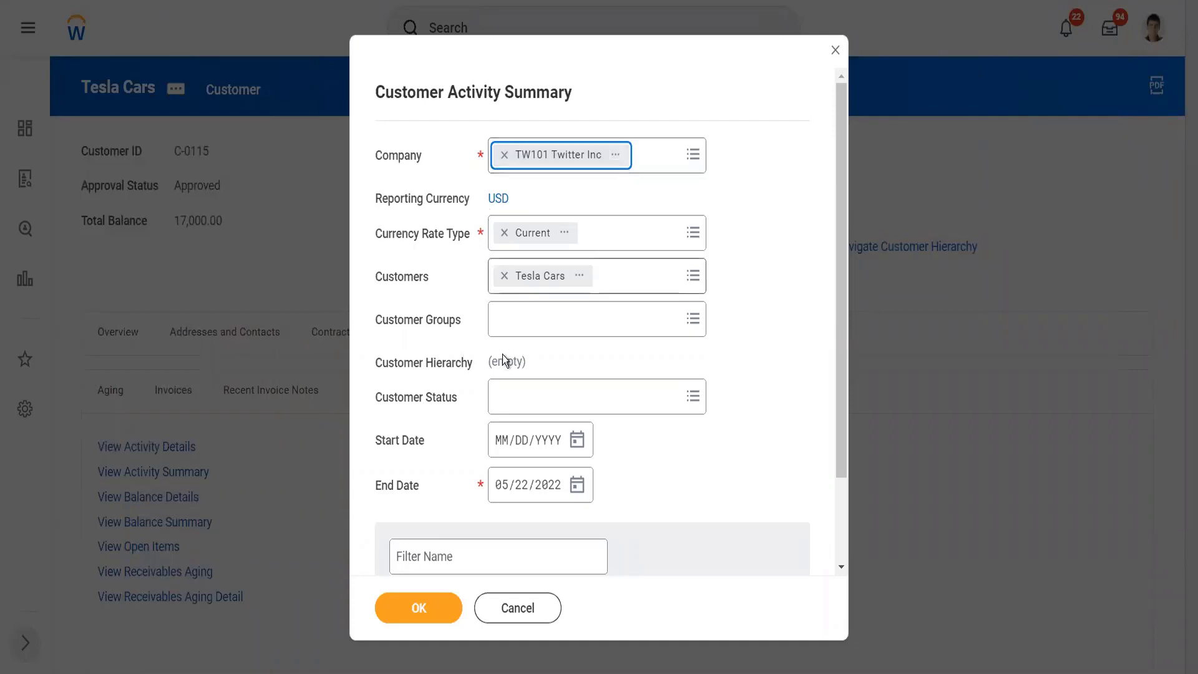
pyautogui.click(419, 606)
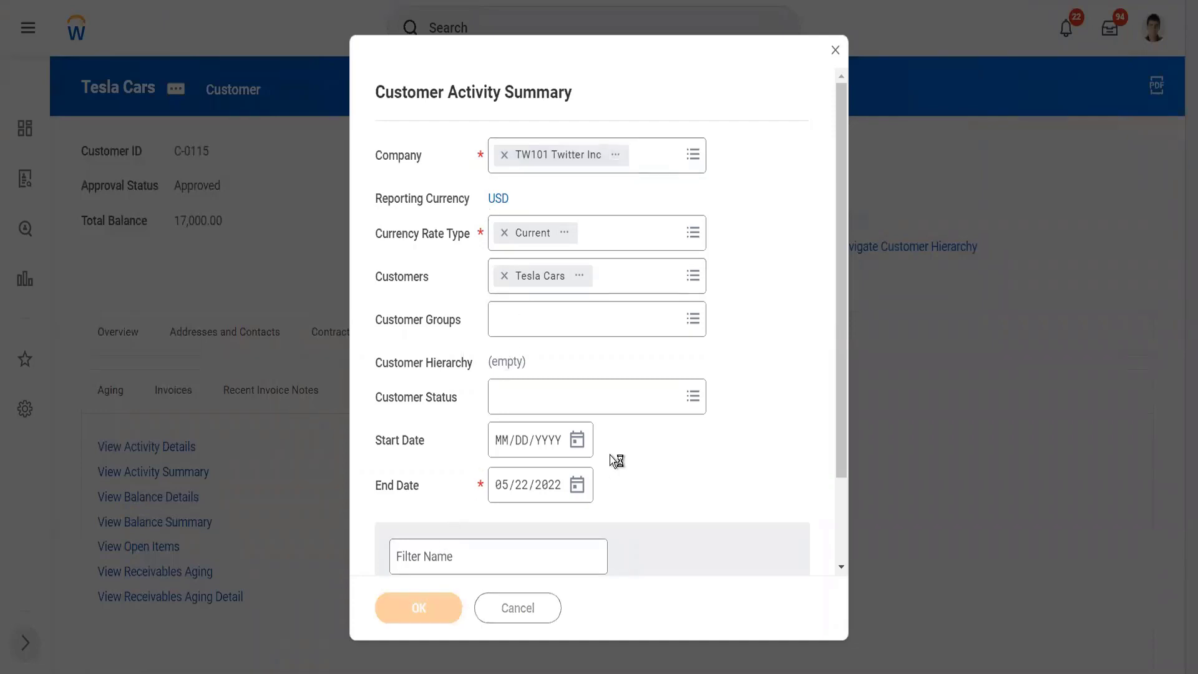